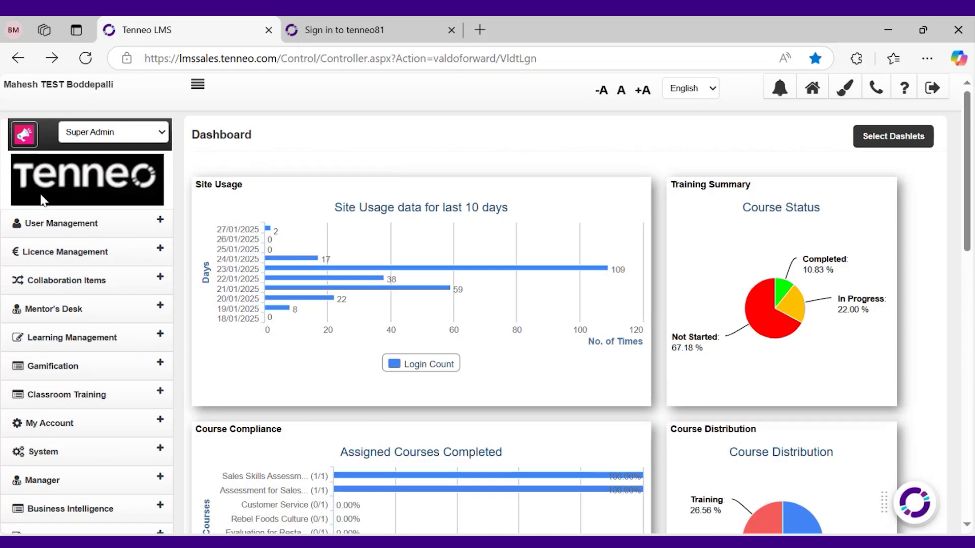
Expand Business Intelligence in the sidebar and load the Analytics portal in a new tab
scroll(76, 277, down, 2)
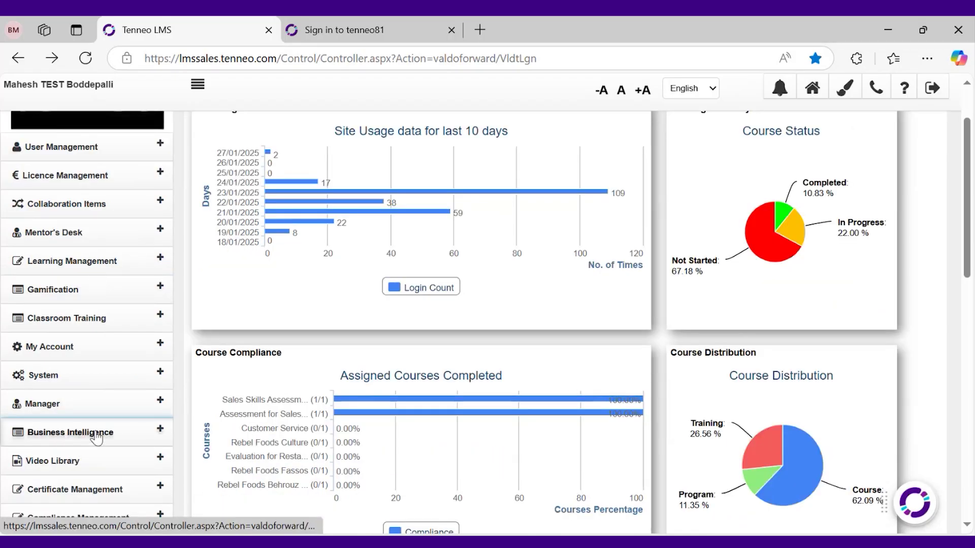
scroll(93, 436, down, 2)
click(101, 363)
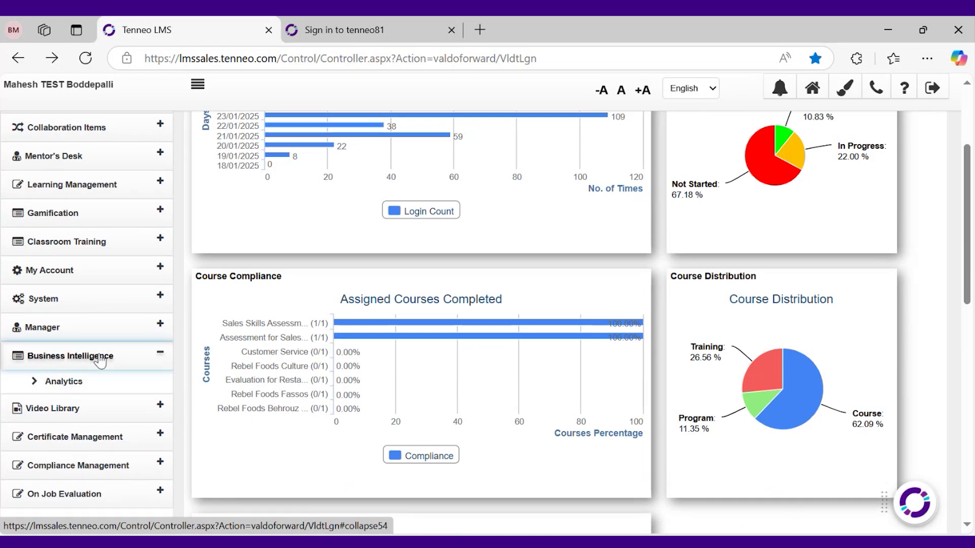
click(64, 386)
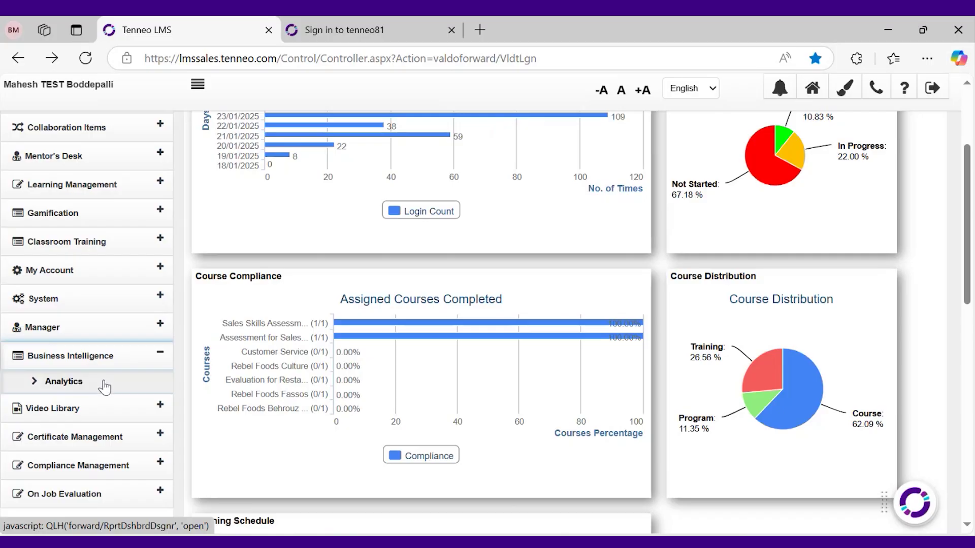
click(104, 387)
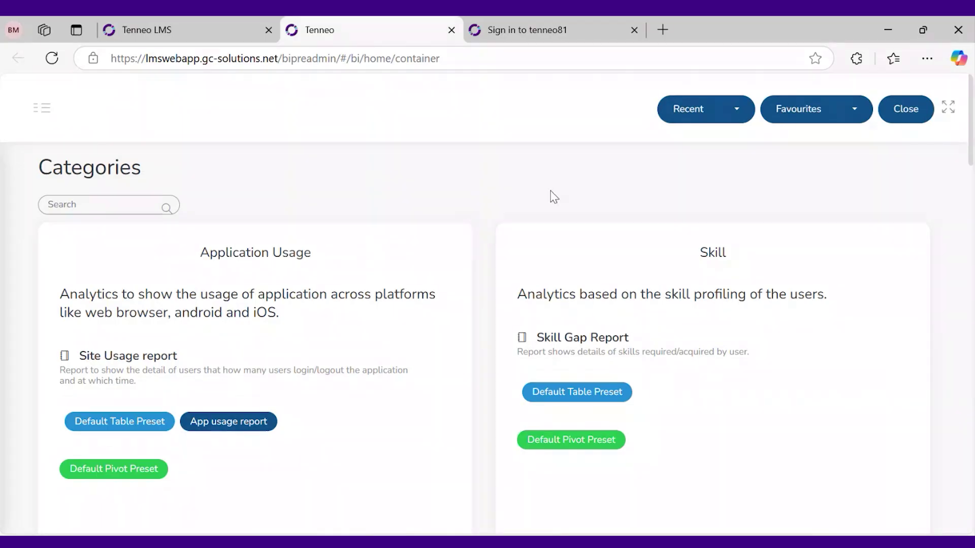
scroll(483, 211, down, 2)
scroll(503, 306, down, 3)
scroll(502, 306, up, 5)
triple_click(256, 252)
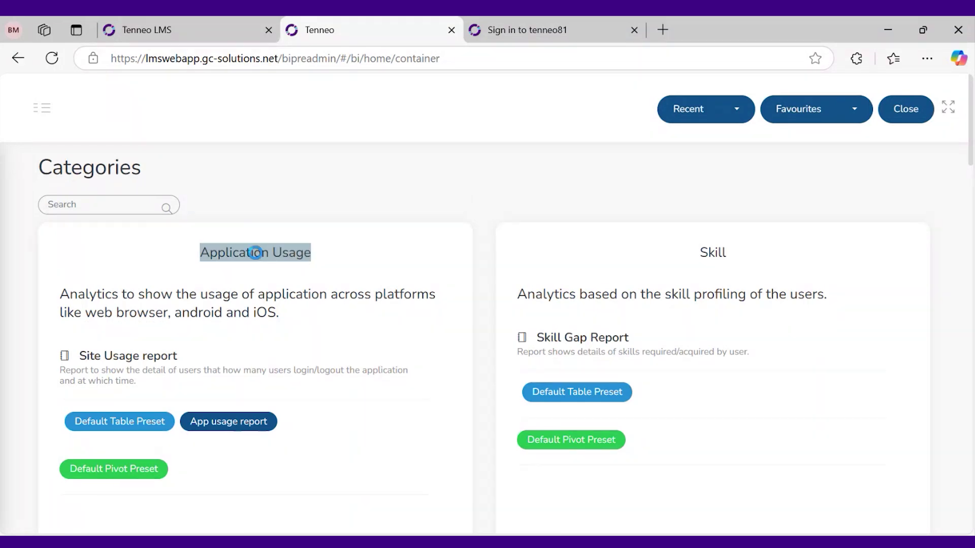
click(419, 204)
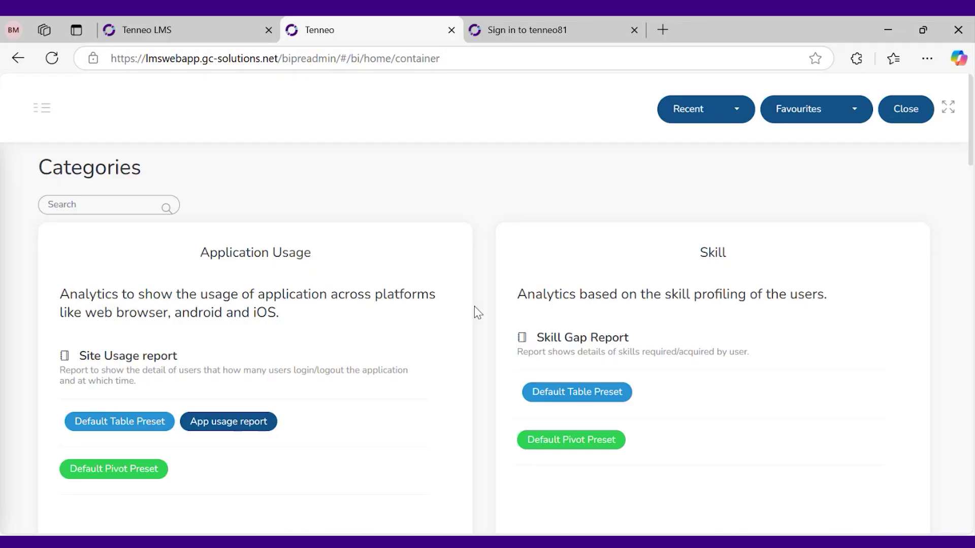
scroll(487, 330, down, 2)
scroll(494, 337, down, 2)
scroll(492, 379, down, 1)
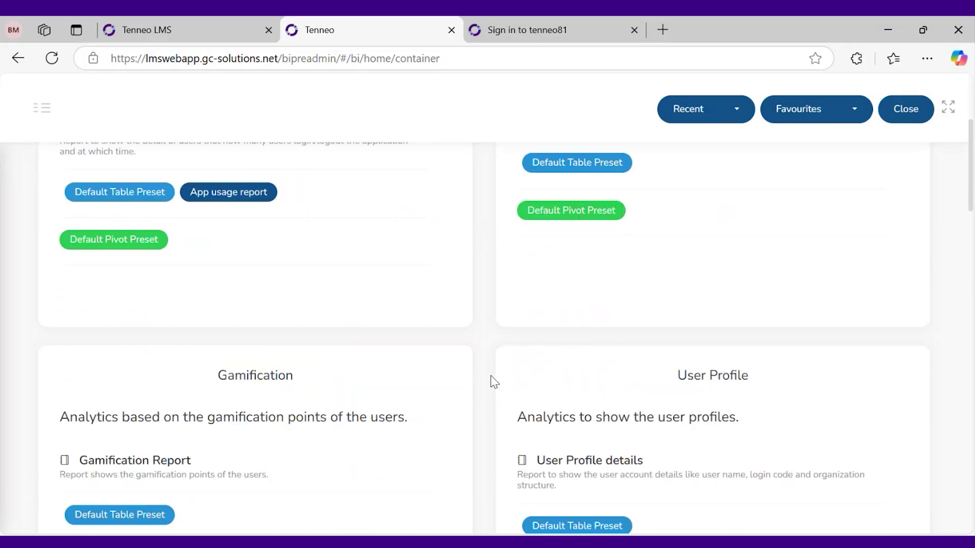
scroll(491, 355, up, 5)
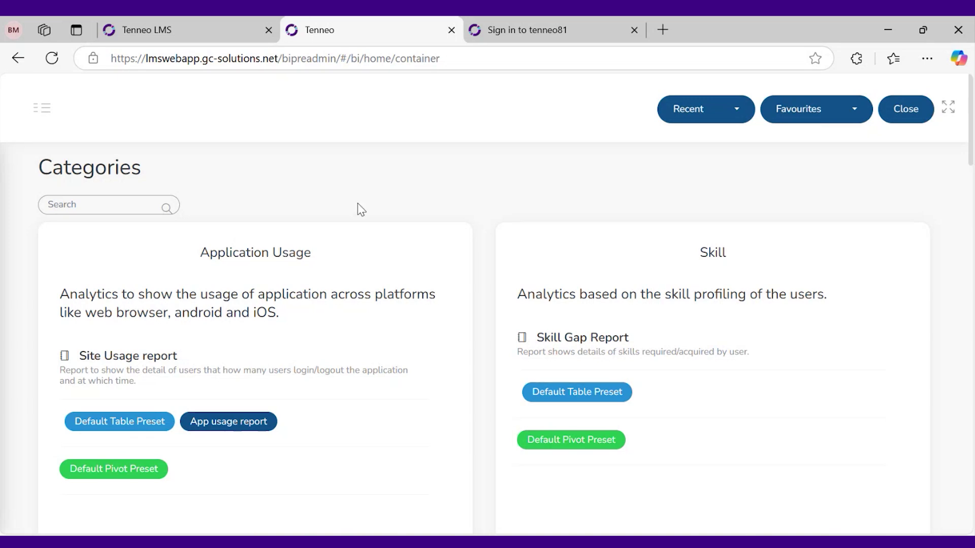
Open the Site Usage report's Default Table Preset
click(123, 427)
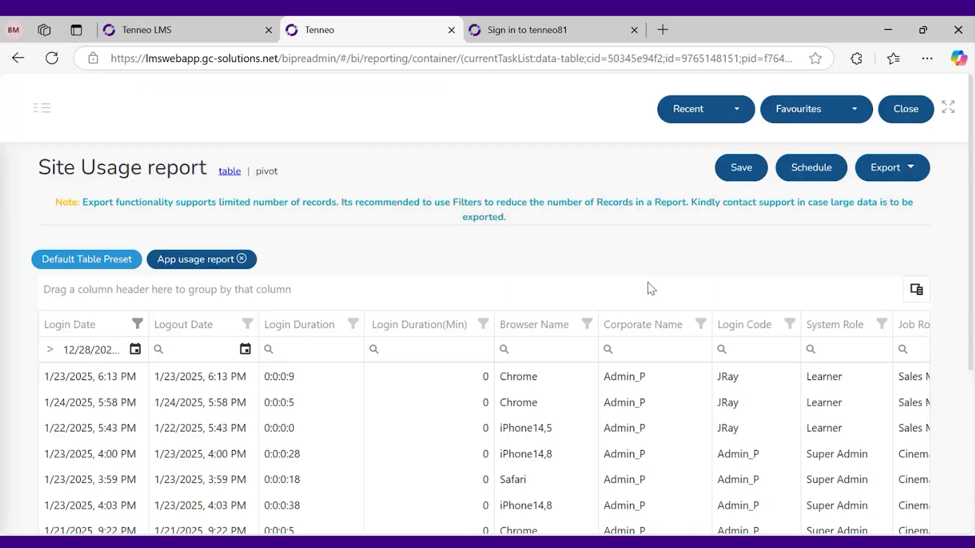
scroll(425, 366, down, 4)
scroll(435, 376, up, 3)
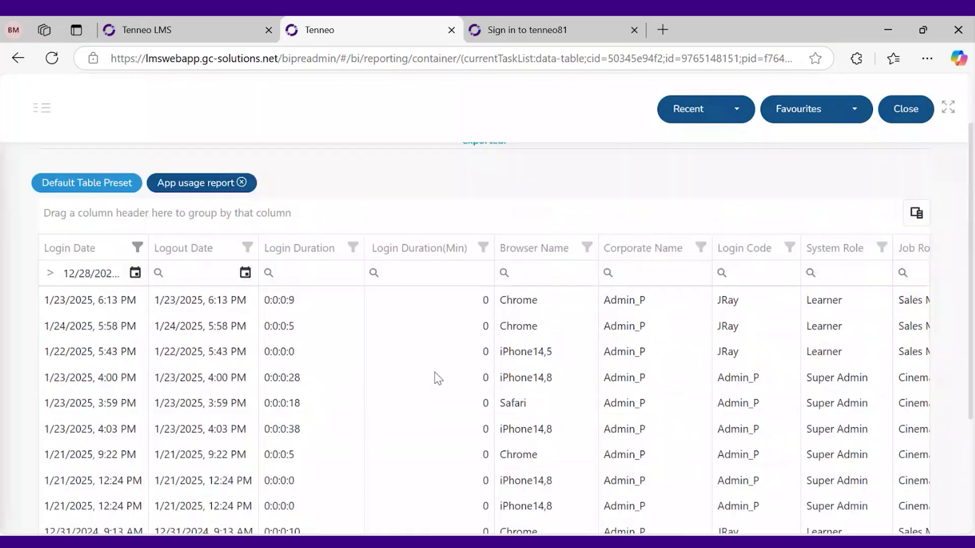
Browse the report categories menu and scroll through the Site Usage table
click(44, 117)
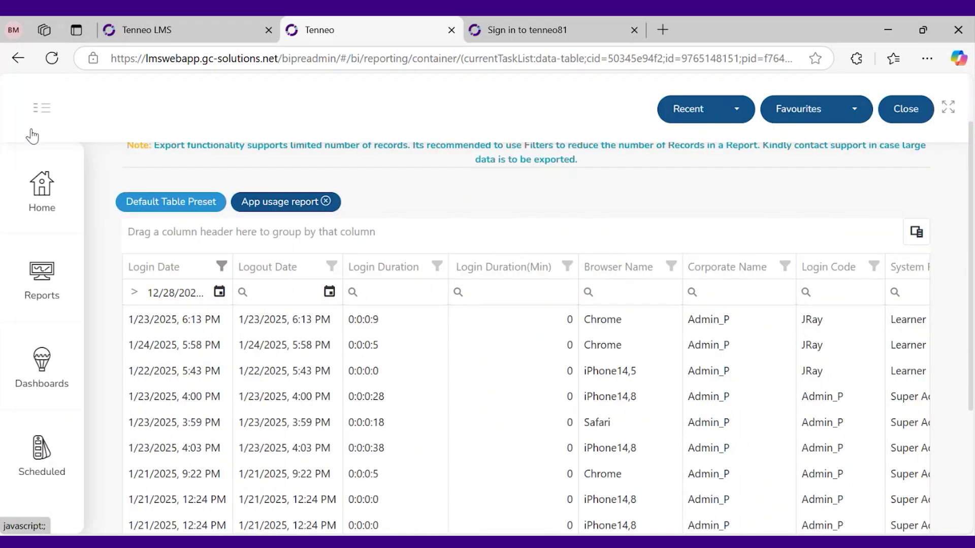
click(45, 274)
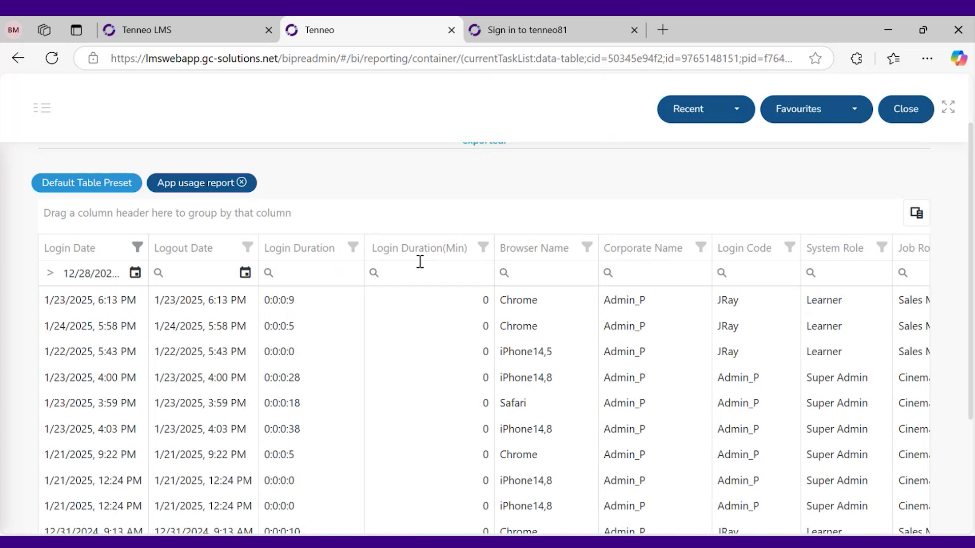
scroll(290, 269, up, 2)
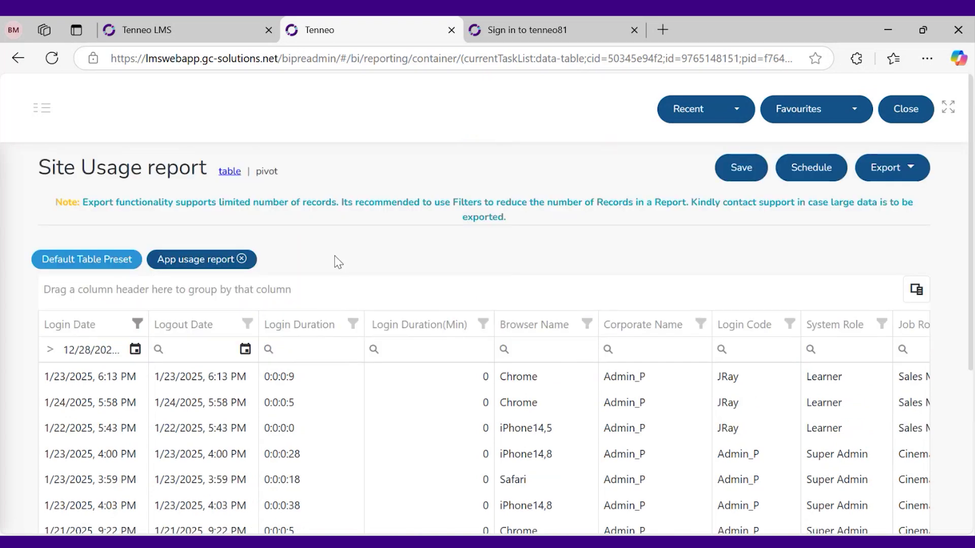
scroll(398, 282, down, 3)
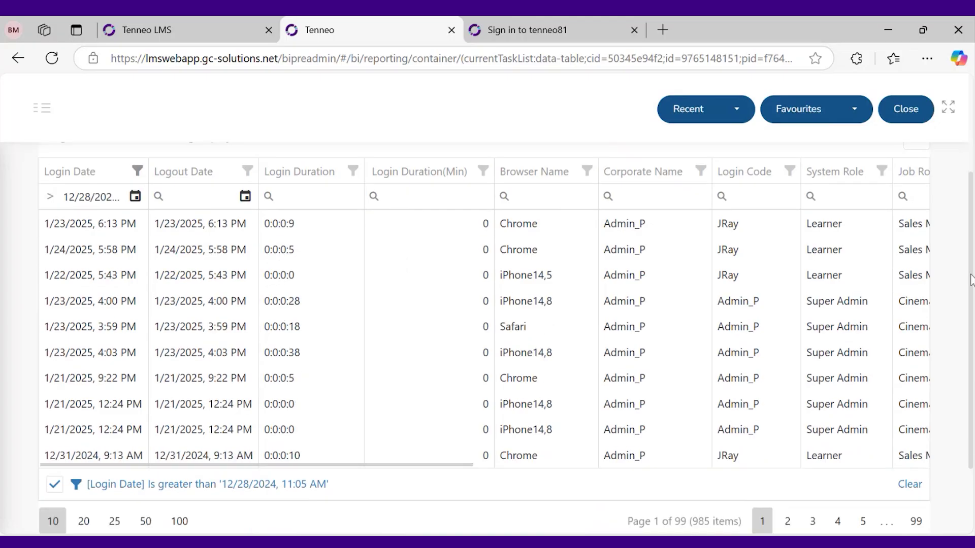
drag(969, 279, 970, 318)
drag(970, 367, 970, 336)
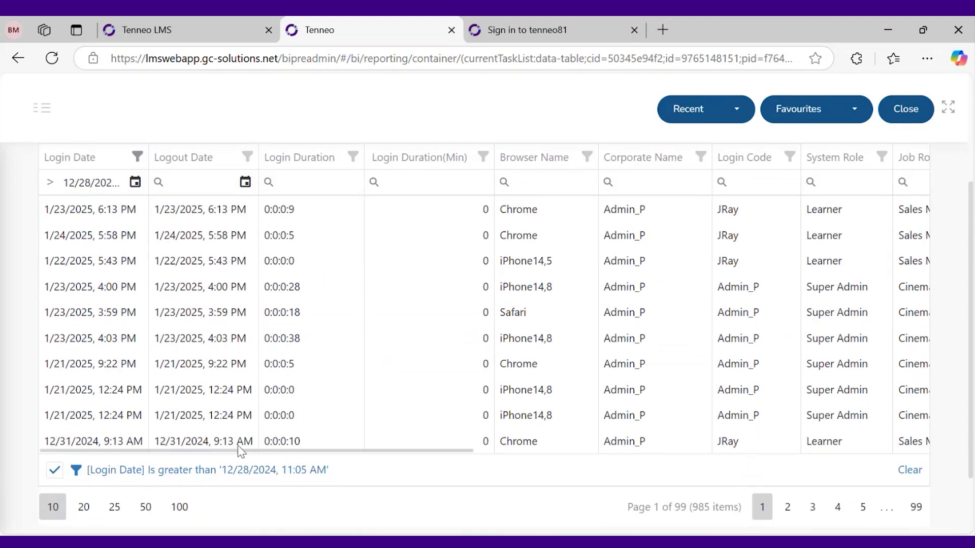
drag(234, 451, 330, 447)
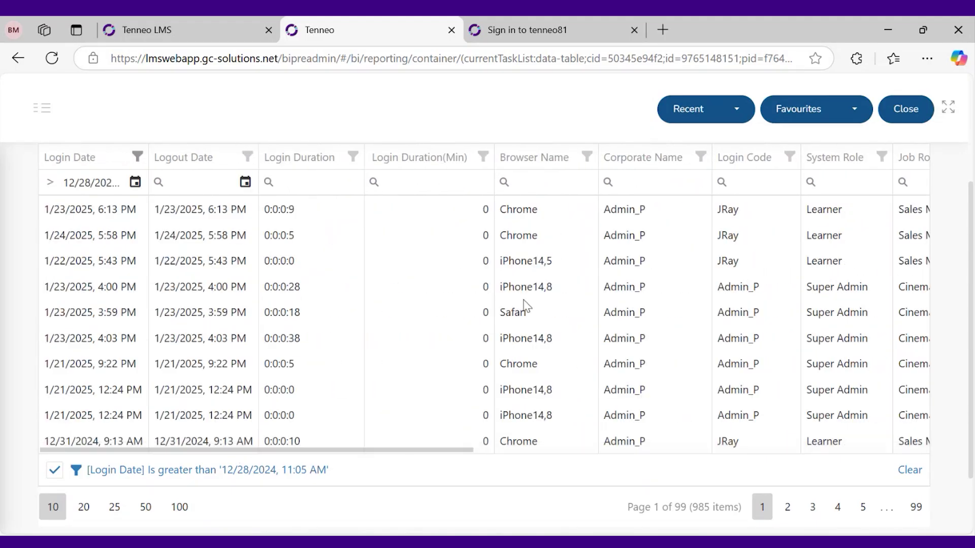
scroll(522, 304, up, 3)
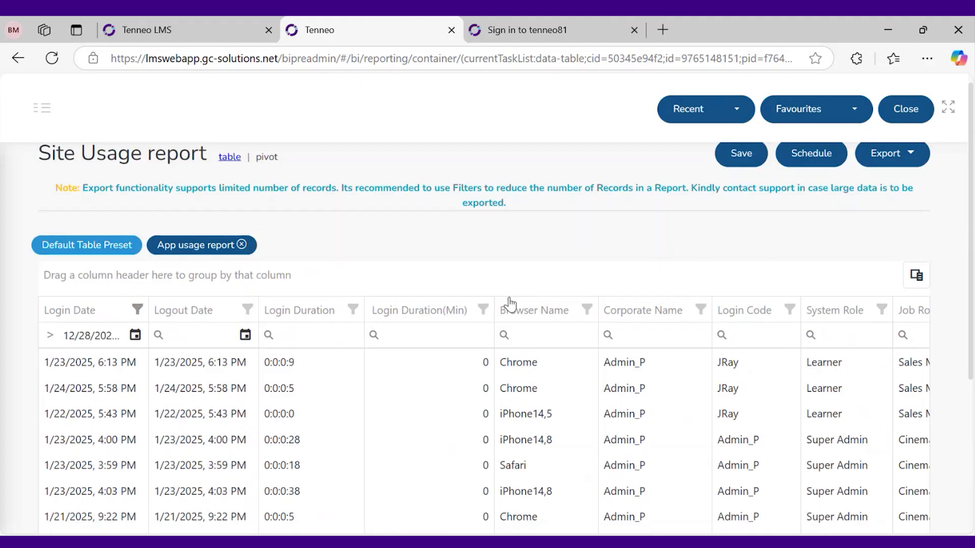
scroll(436, 312, down, 2)
scroll(435, 313, down, 2)
scroll(435, 314, up, 2)
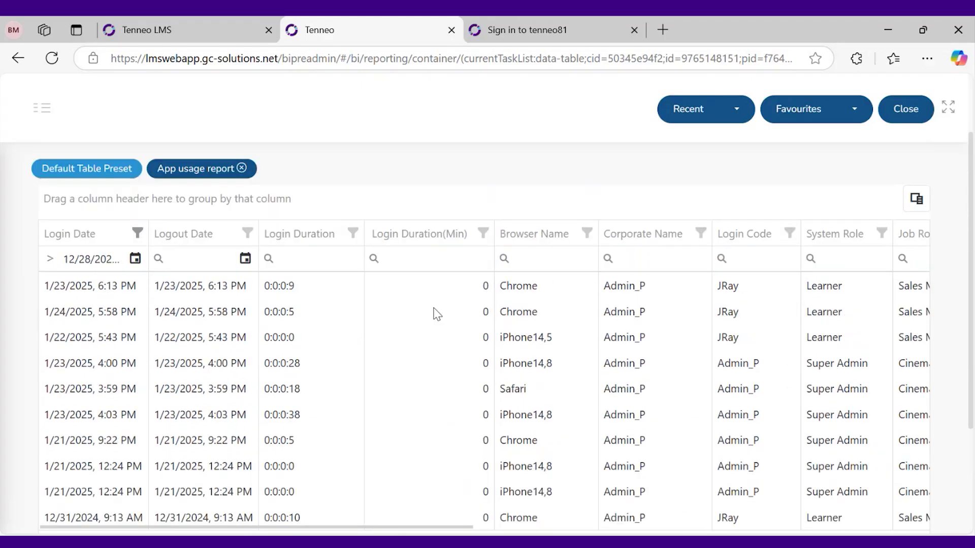
scroll(467, 315, down, 2)
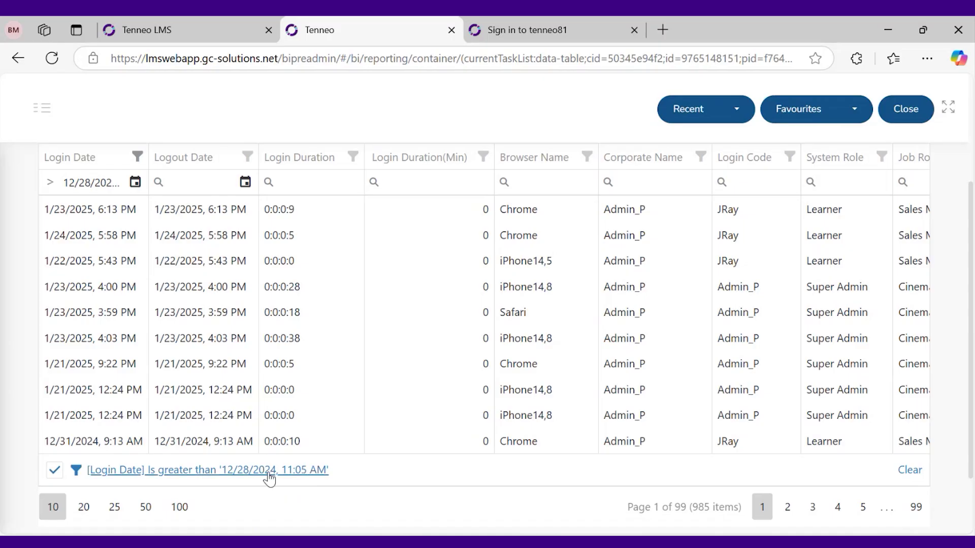
click(910, 471)
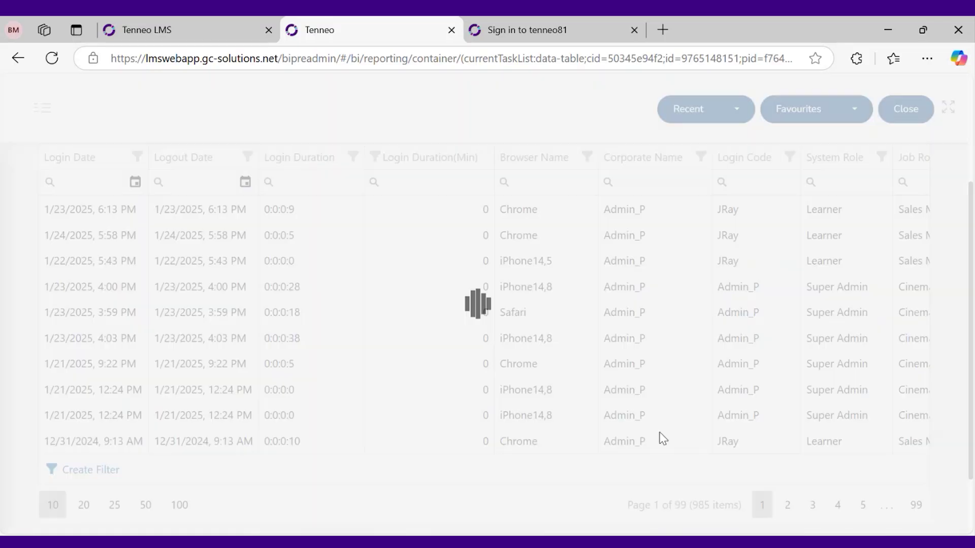
scroll(604, 436, down, 1)
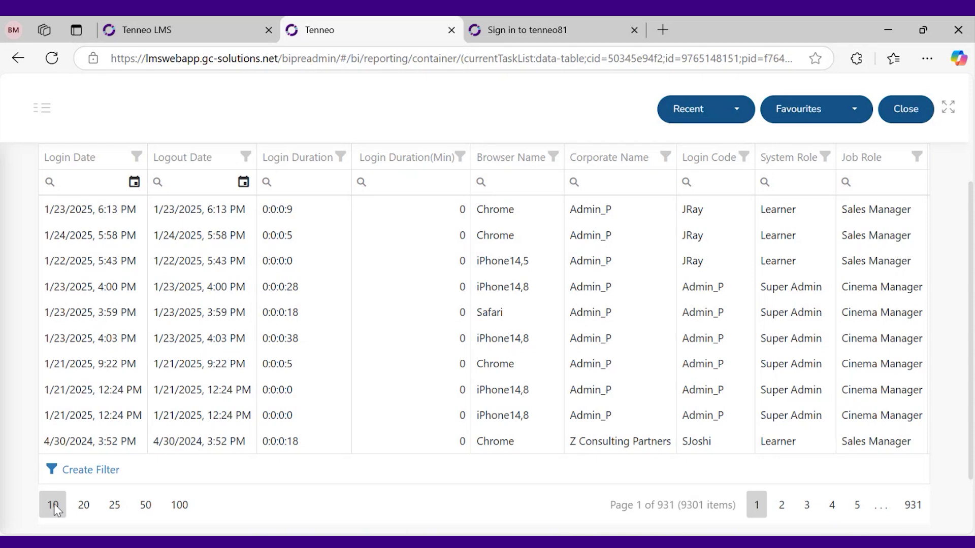
click(82, 505)
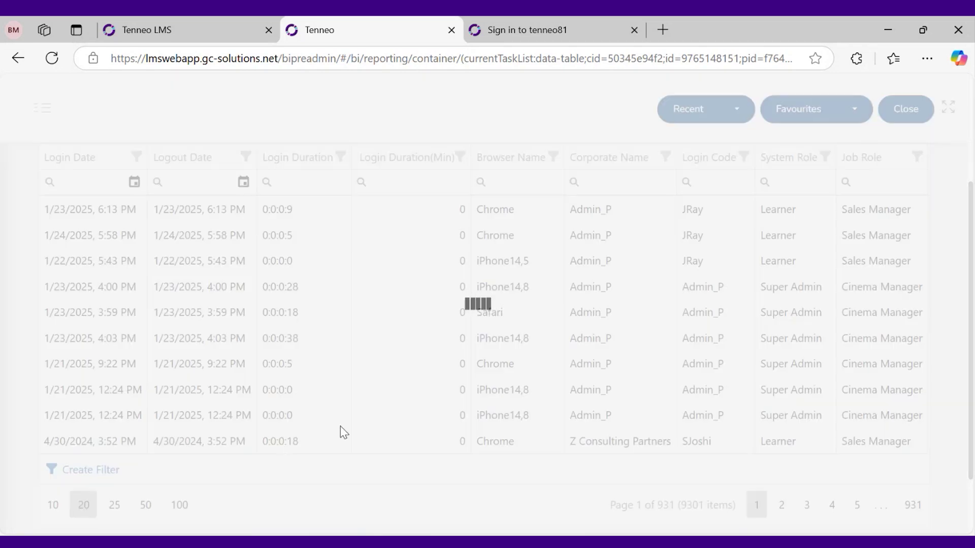
scroll(284, 290, up, 5)
scroll(274, 261, down, 6)
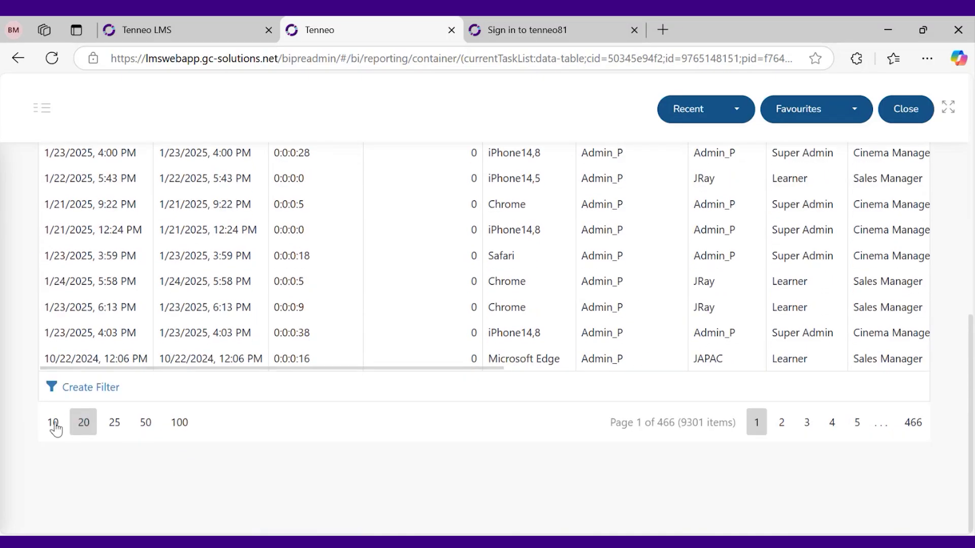
click(54, 424)
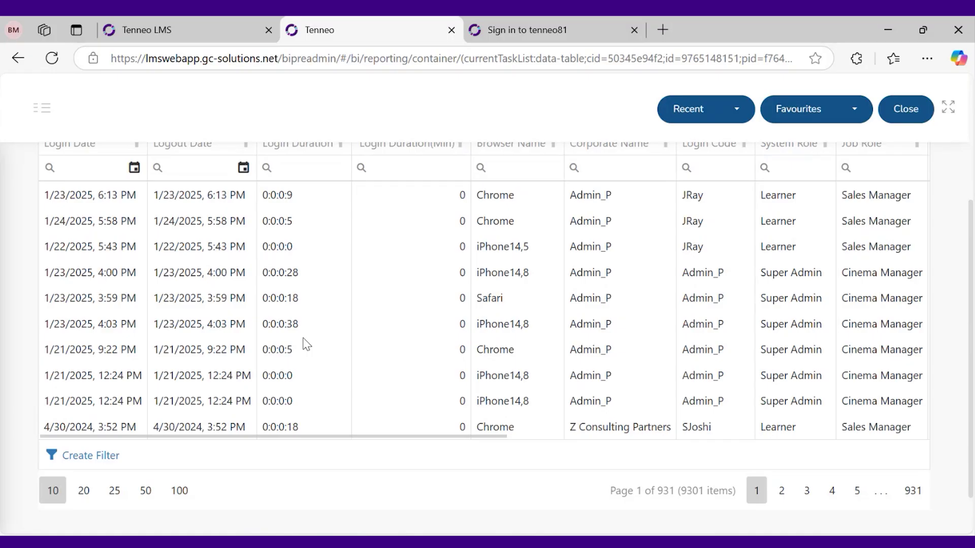
scroll(304, 343, up, 4)
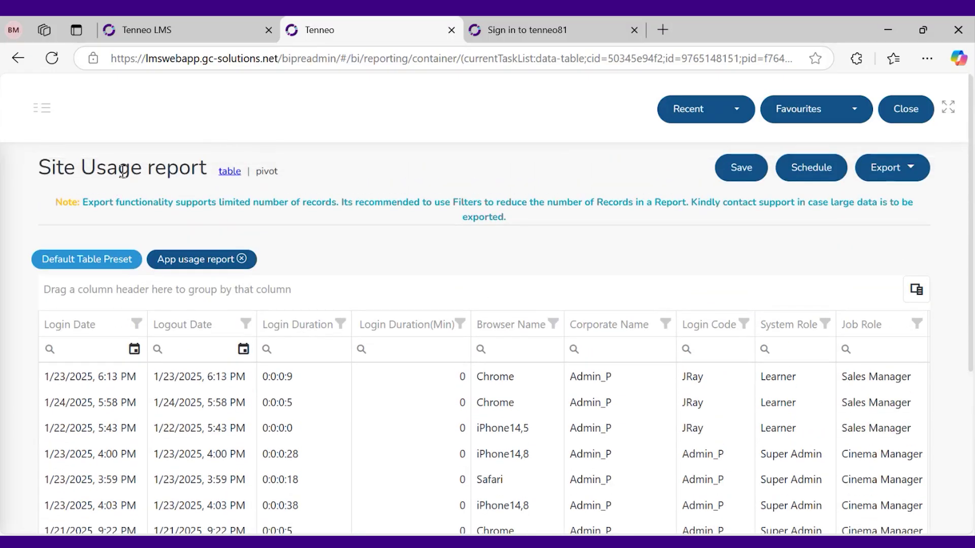
triple_click(123, 171)
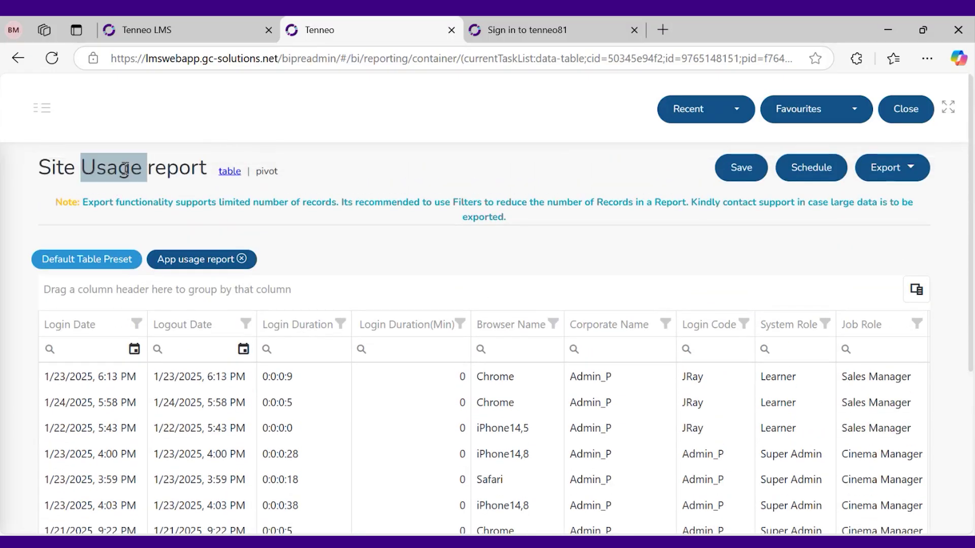
click(39, 193)
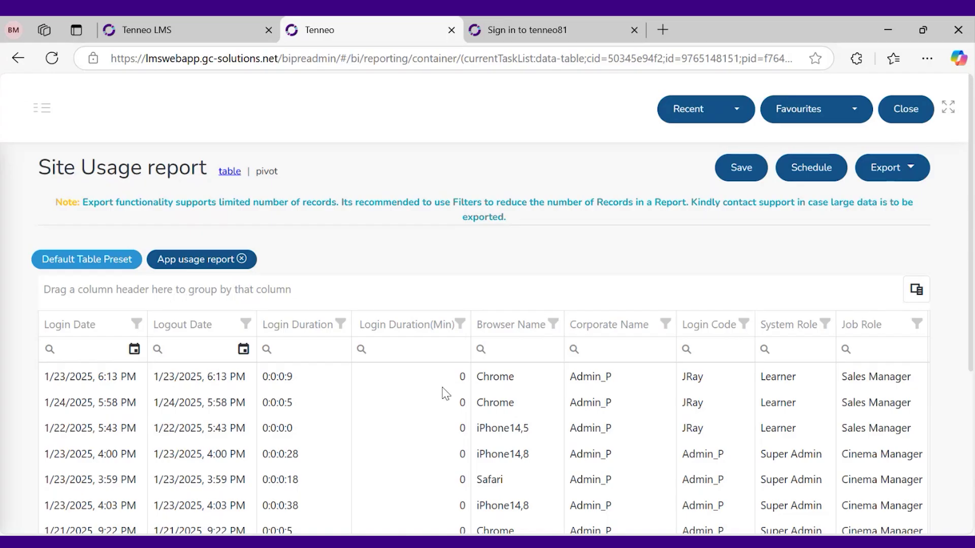
scroll(445, 394, down, 4)
scroll(420, 409, up, 2)
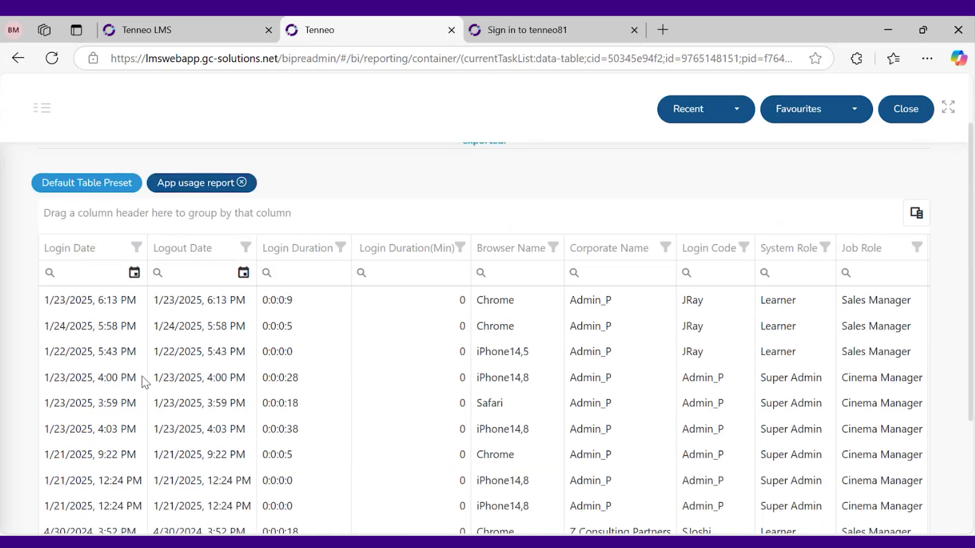
scroll(144, 383, up, 2)
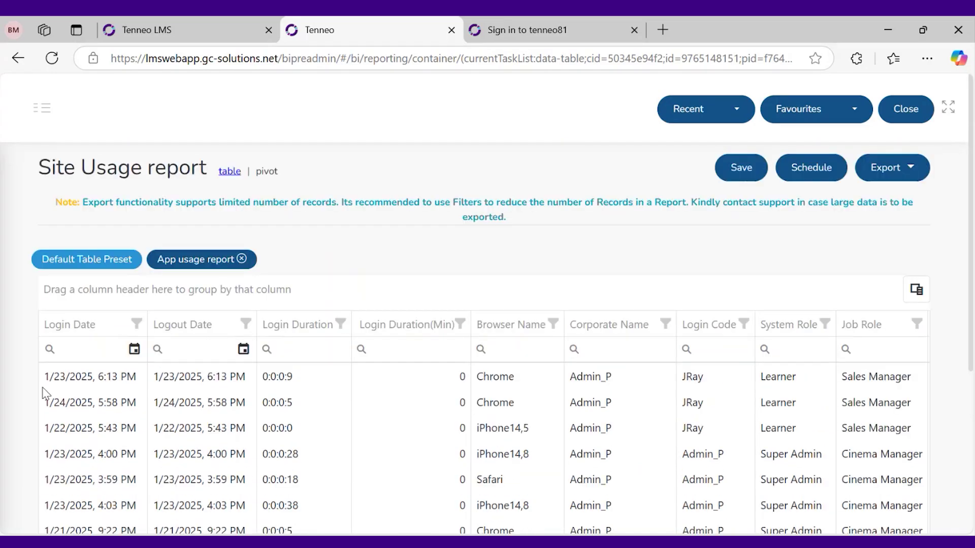
scroll(76, 386, down, 2)
scroll(77, 386, down, 2)
scroll(76, 387, up, 2)
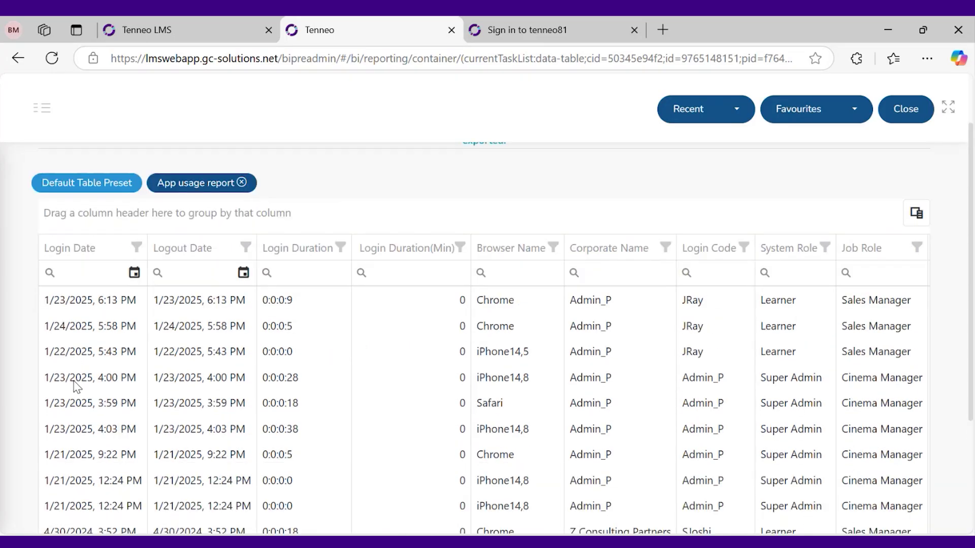
scroll(76, 387, down, 2)
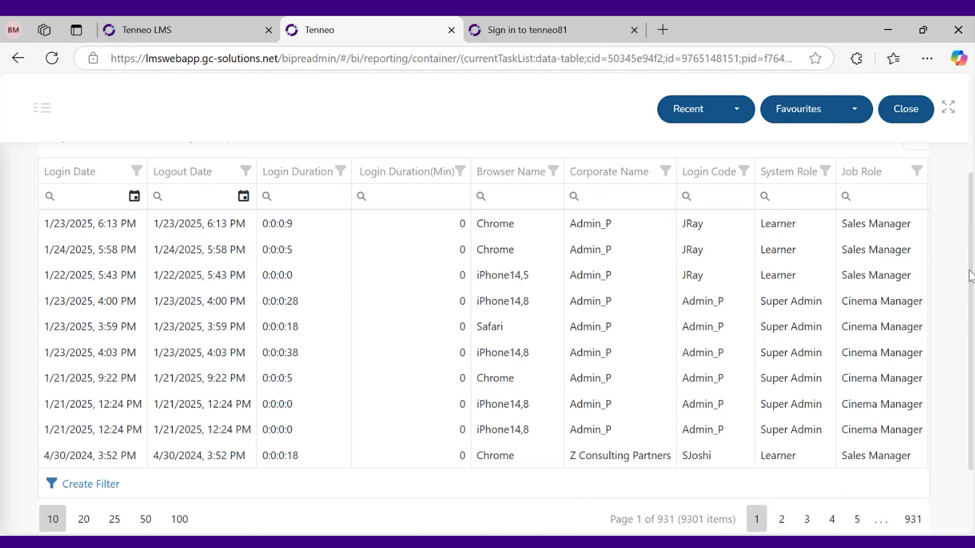
scroll(969, 277, up, 1)
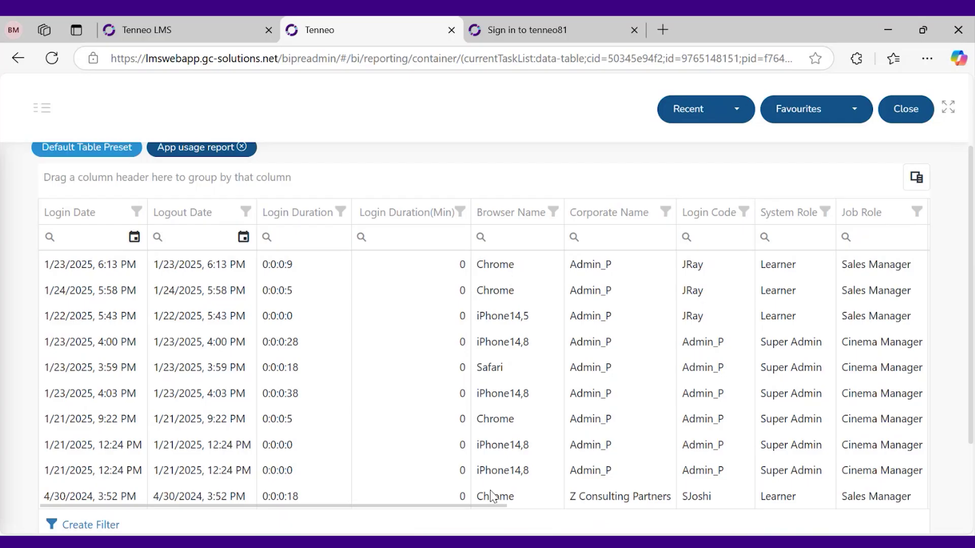
drag(487, 510, 656, 503)
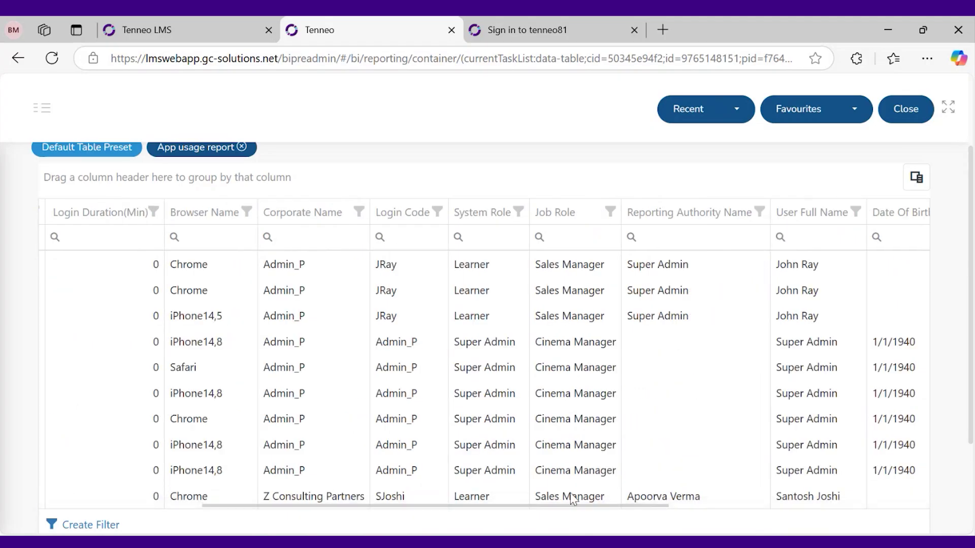
drag(570, 507, 391, 474)
scroll(336, 412, up, 2)
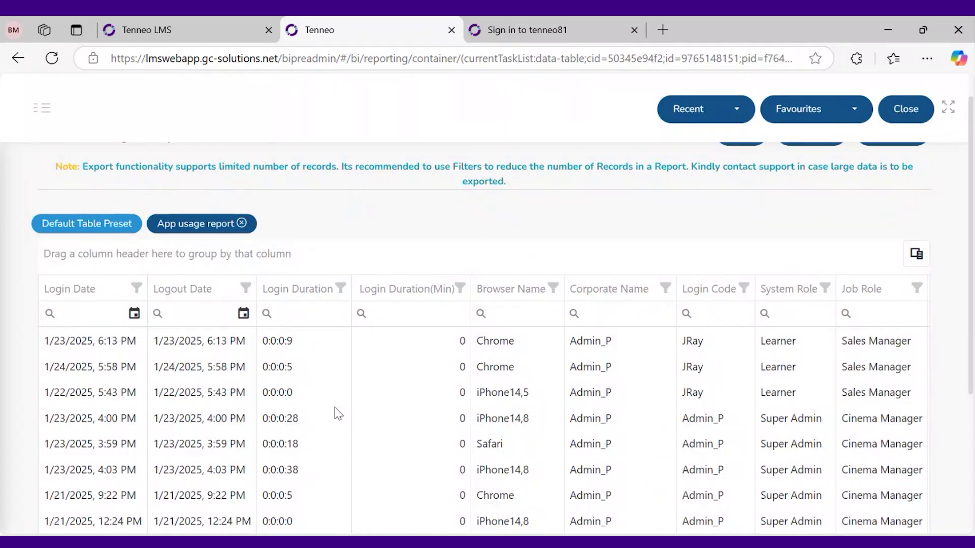
scroll(337, 412, down, 2)
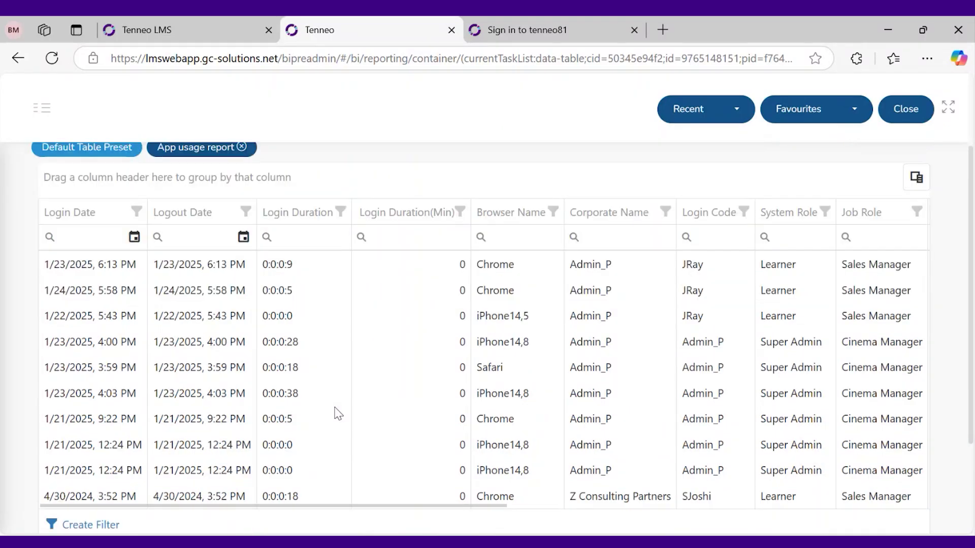
scroll(336, 413, up, 2)
scroll(347, 421, down, 2)
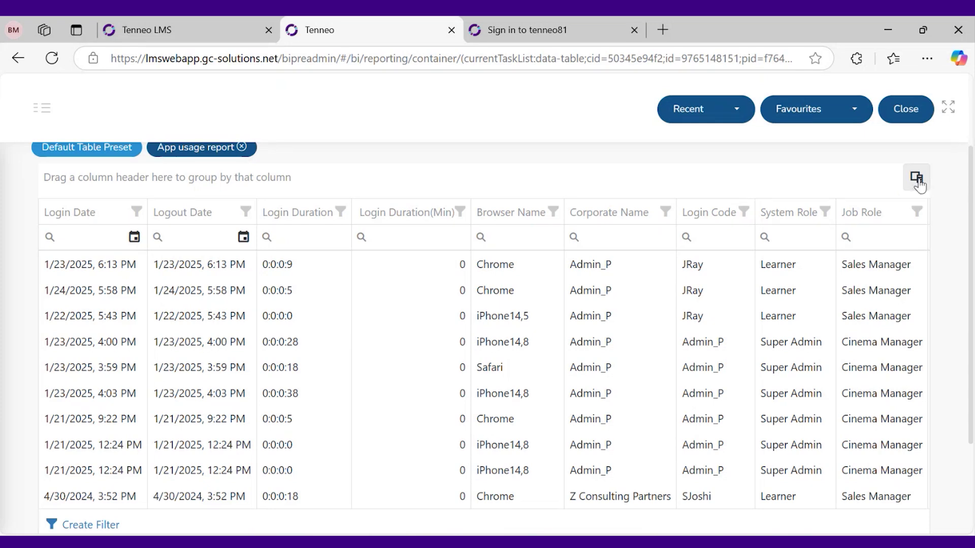
From Choose Fields, add an Ip Address column after Login Duration
click(917, 179)
scroll(381, 384, up, 2)
scroll(381, 385, down, 2)
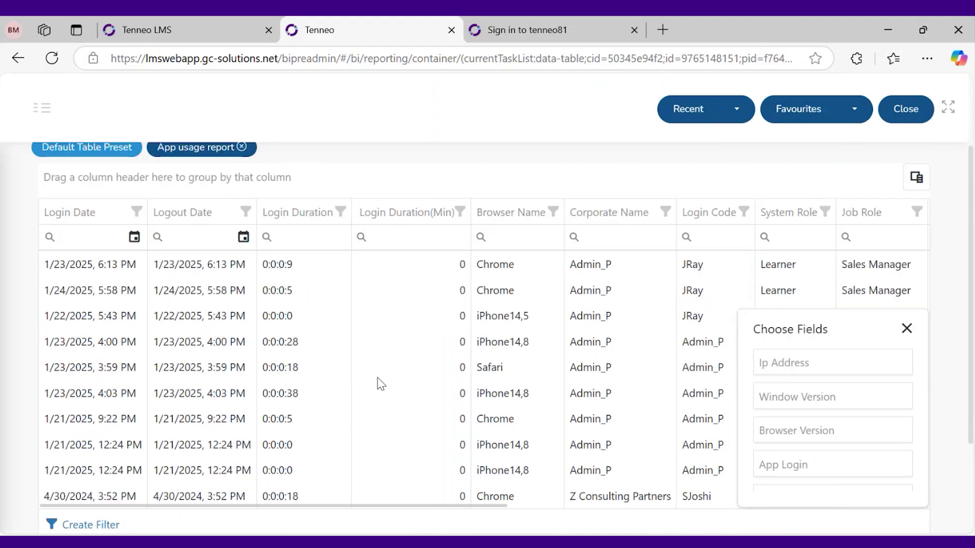
scroll(282, 373, up, 1)
scroll(282, 377, up, 1)
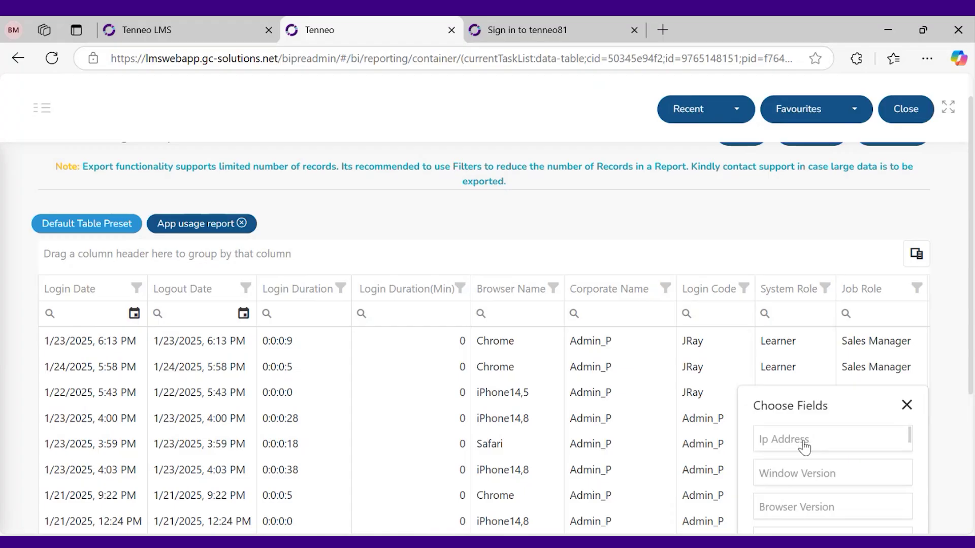
drag(805, 446, 359, 349)
scroll(463, 418, down, 1)
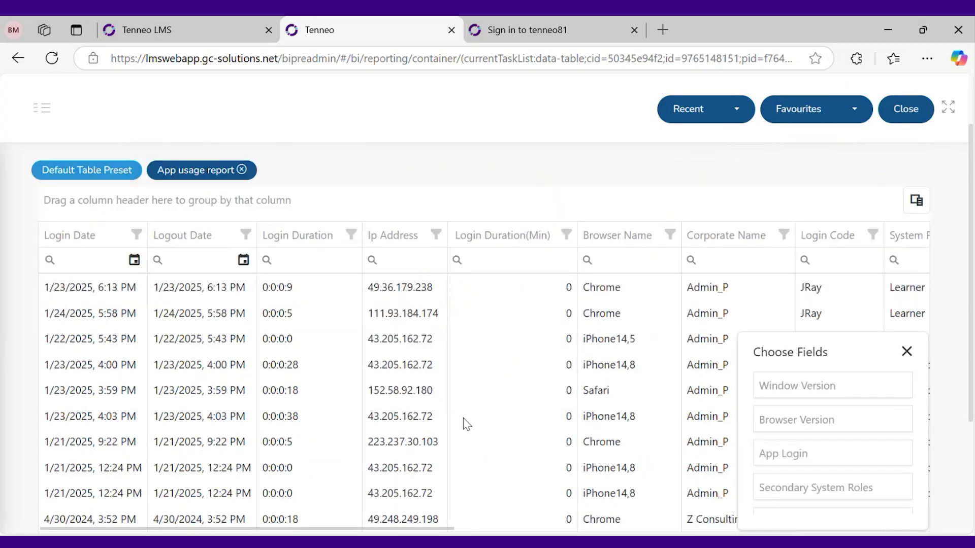
scroll(463, 418, up, 1)
click(373, 307)
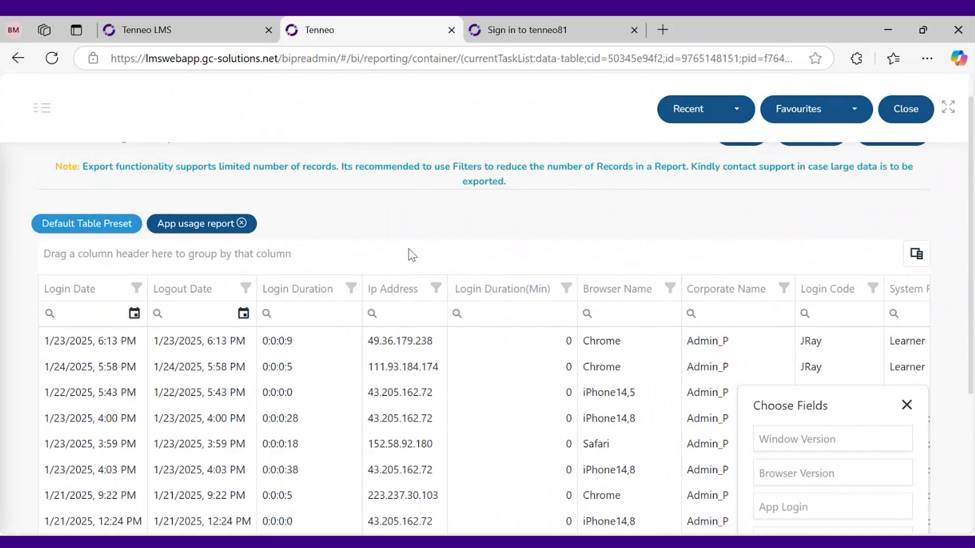
scroll(408, 254, down, 1)
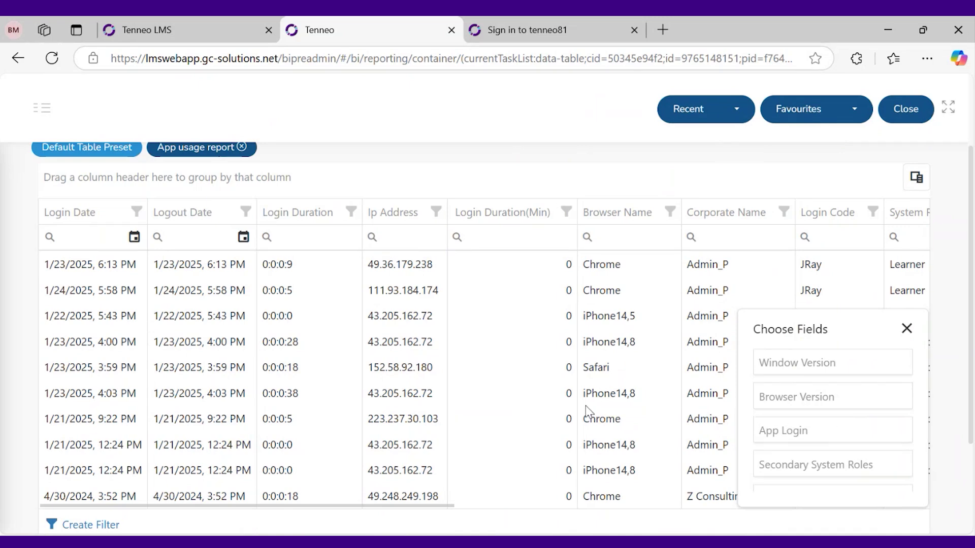
scroll(586, 410, up, 1)
scroll(553, 361, down, 2)
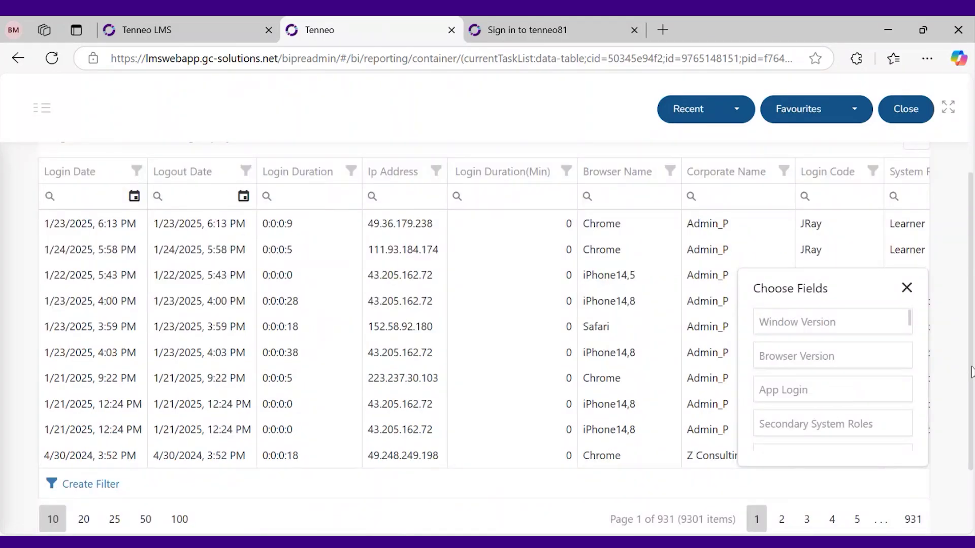
scroll(970, 350, up, 1)
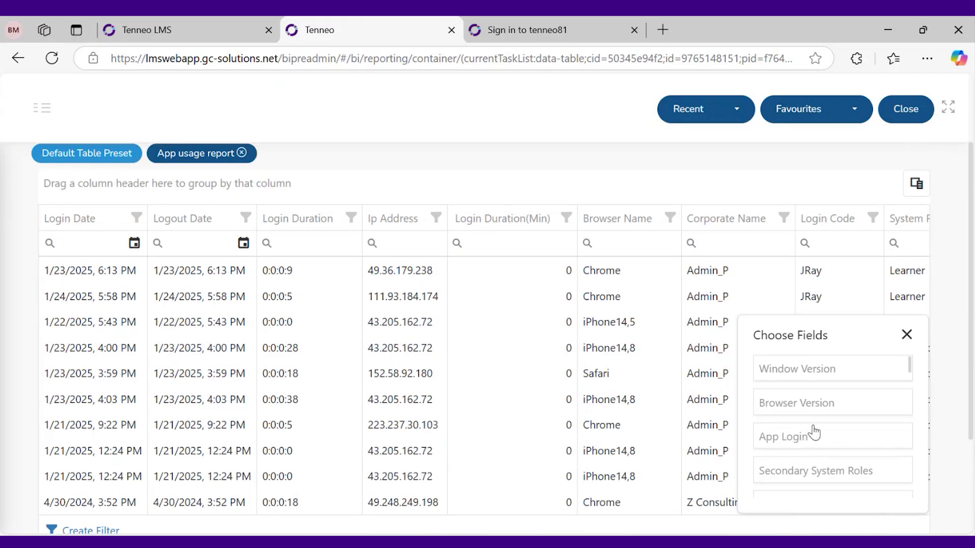
Add the App Login column after Ip Address
drag(811, 438, 444, 351)
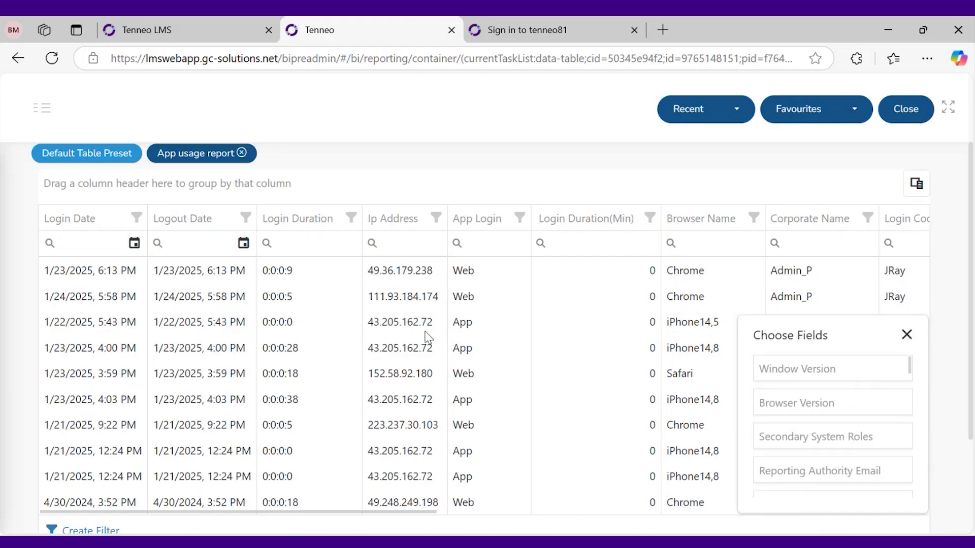
scroll(428, 336, up, 2)
scroll(394, 379, down, 2)
Remove the Corporate Name column and close the extra fields panel
drag(420, 508, 533, 508)
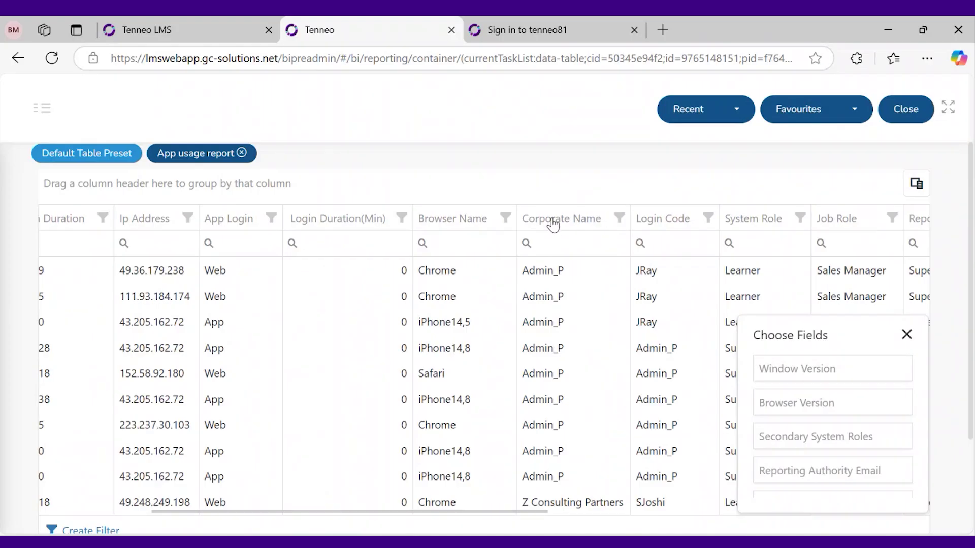
drag(558, 221, 803, 393)
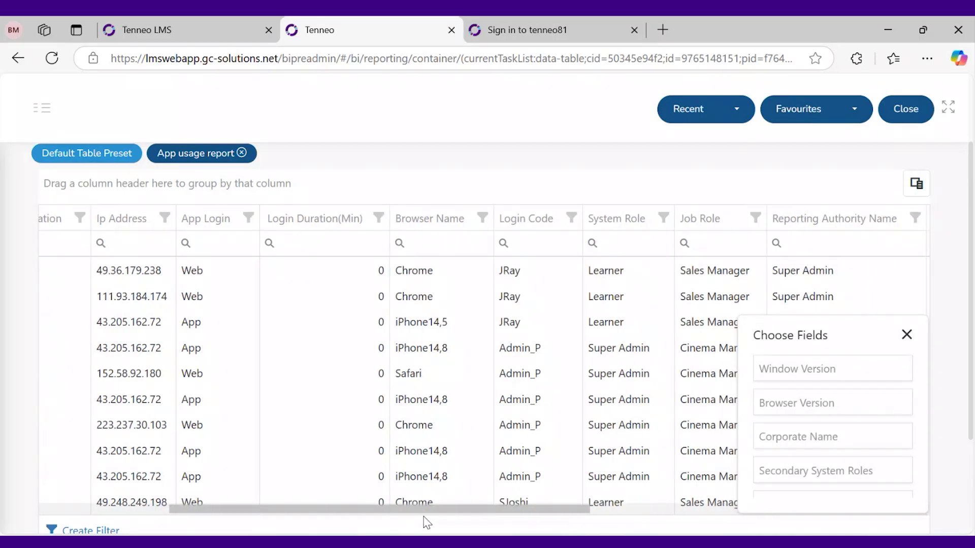
drag(424, 518, 354, 403)
scroll(351, 398, up, 2)
scroll(351, 398, down, 2)
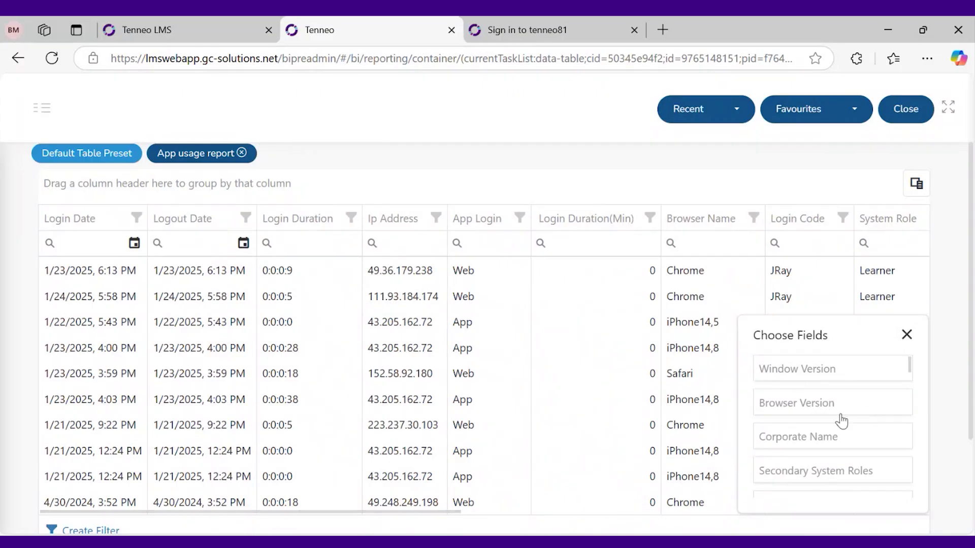
scroll(644, 375, up, 2)
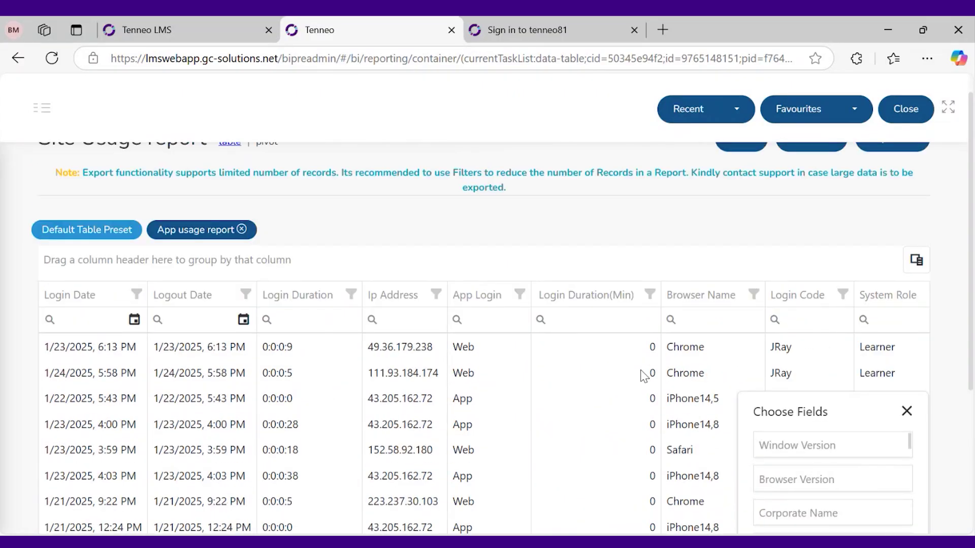
click(908, 419)
Try the Ip Address and Login Code filters, then open the App Login value filter
click(373, 320)
click(405, 317)
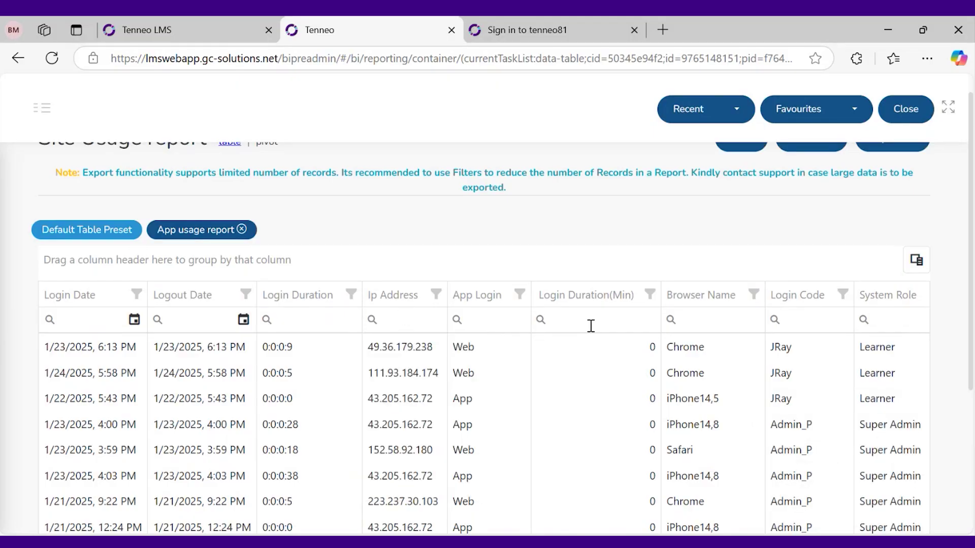
scroll(591, 326, down, 2)
drag(363, 513, 507, 520)
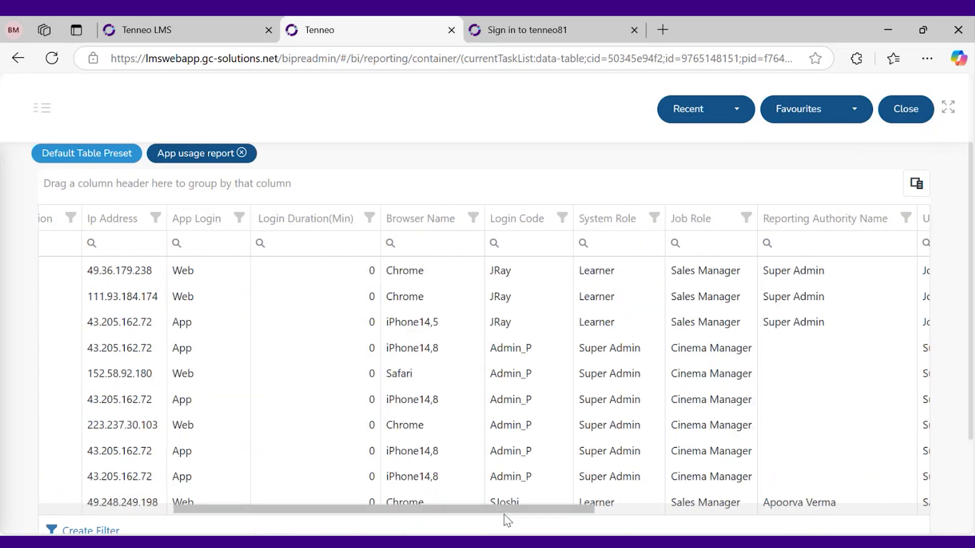
click(517, 242)
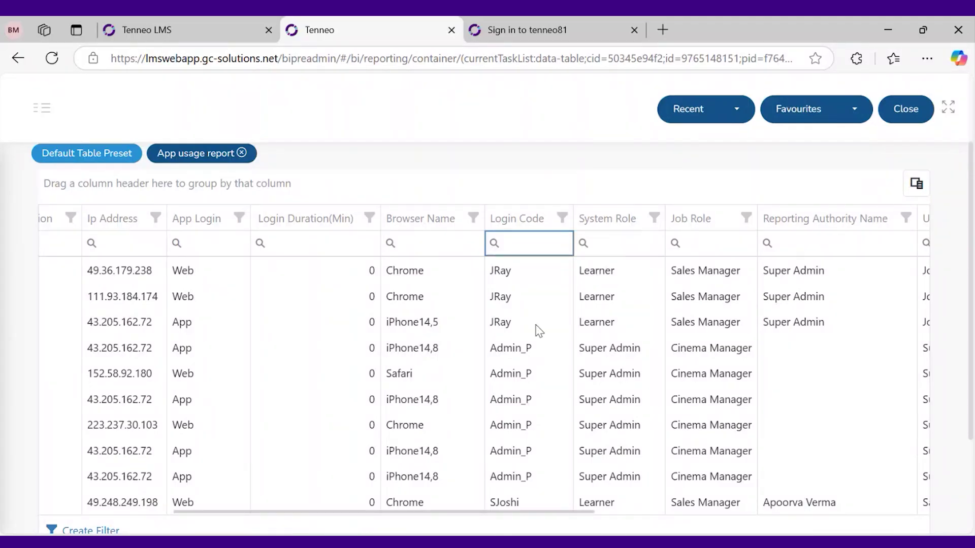
click(474, 514)
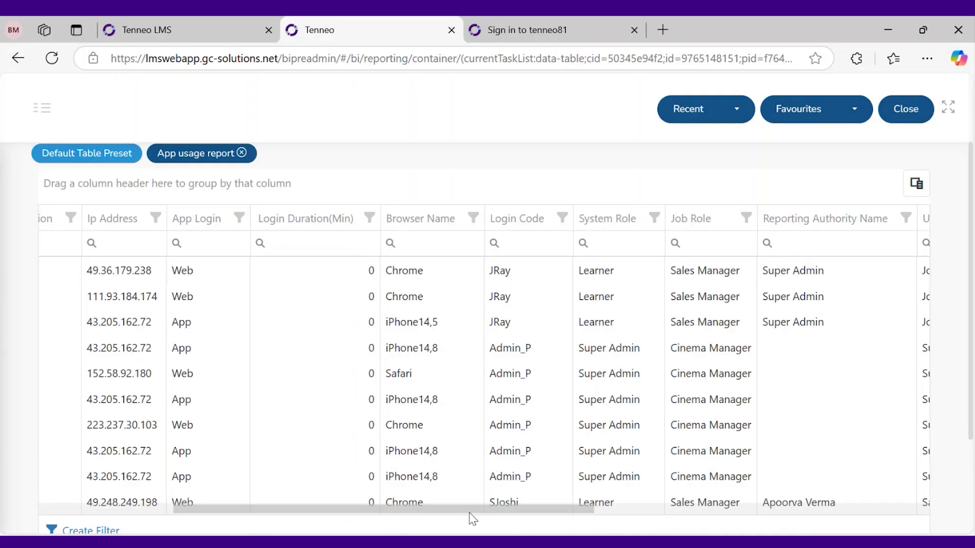
drag(470, 513, 362, 494)
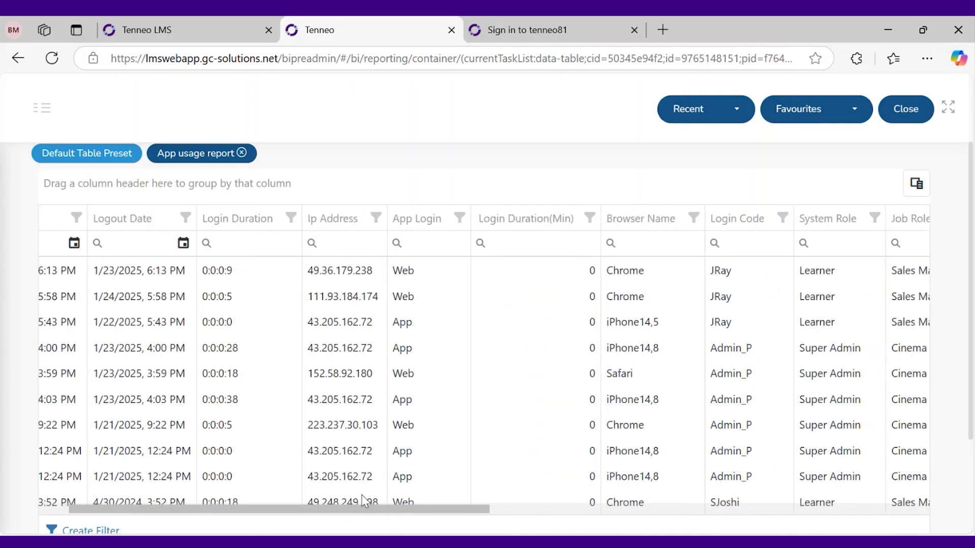
click(466, 219)
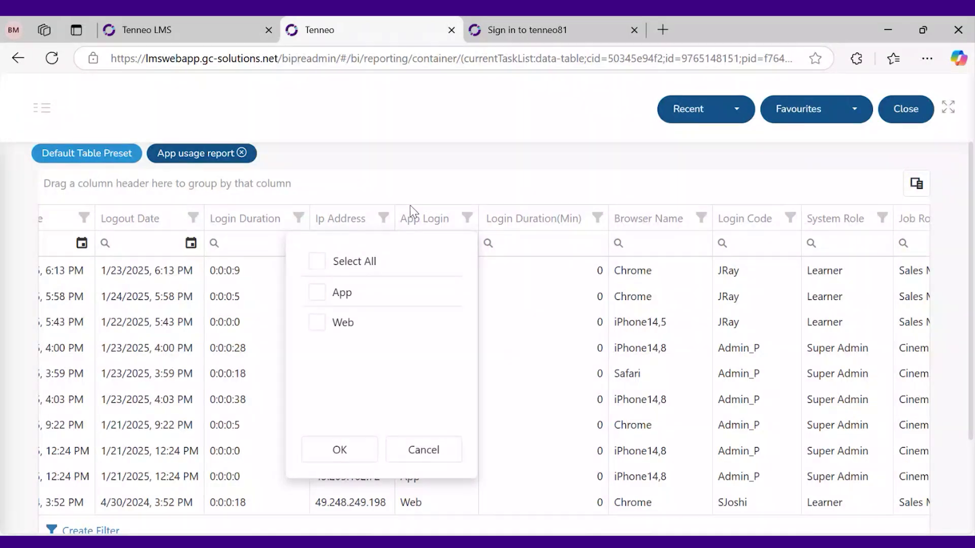
Filter App Login to Web only, leaving 9154 items over 916 pages
click(317, 322)
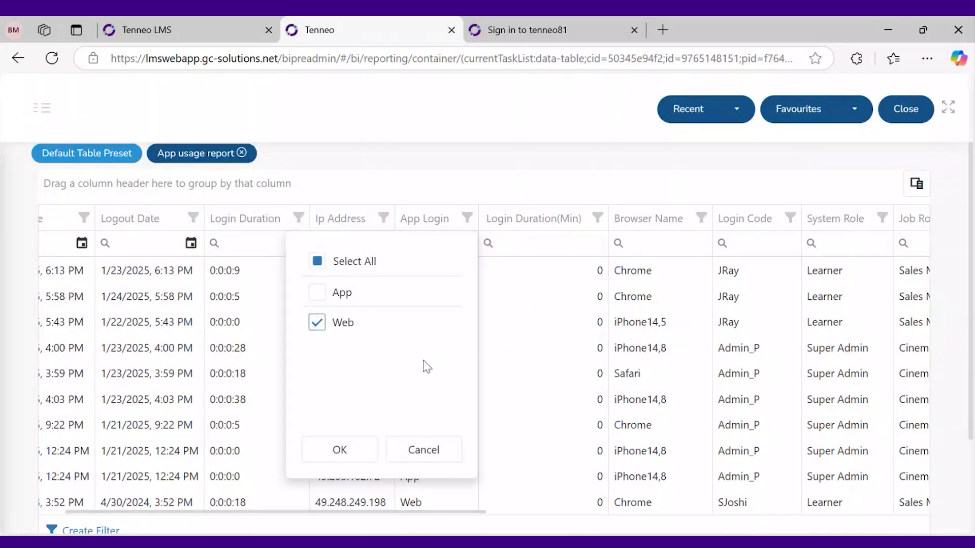
click(341, 454)
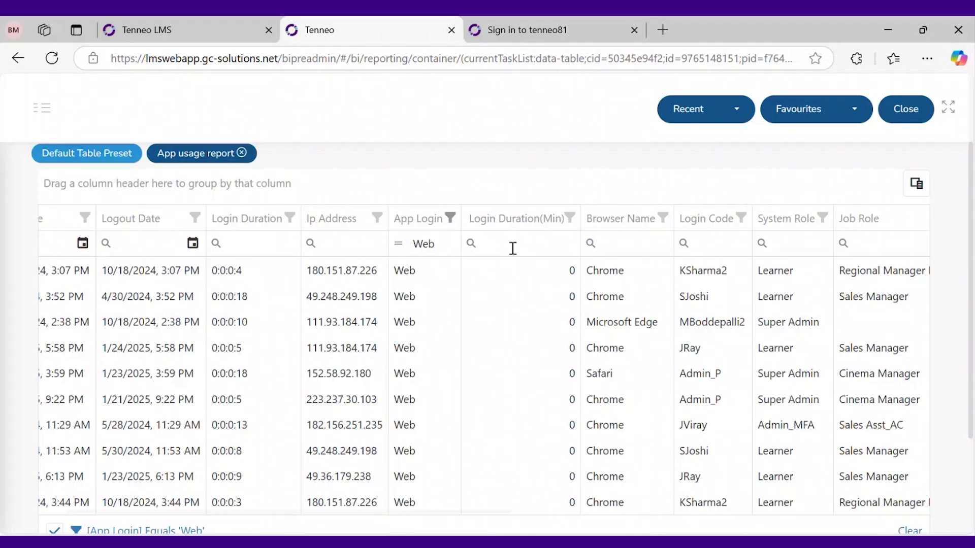
scroll(515, 264, down, 2)
scroll(568, 366, up, 2)
scroll(629, 450, down, 2)
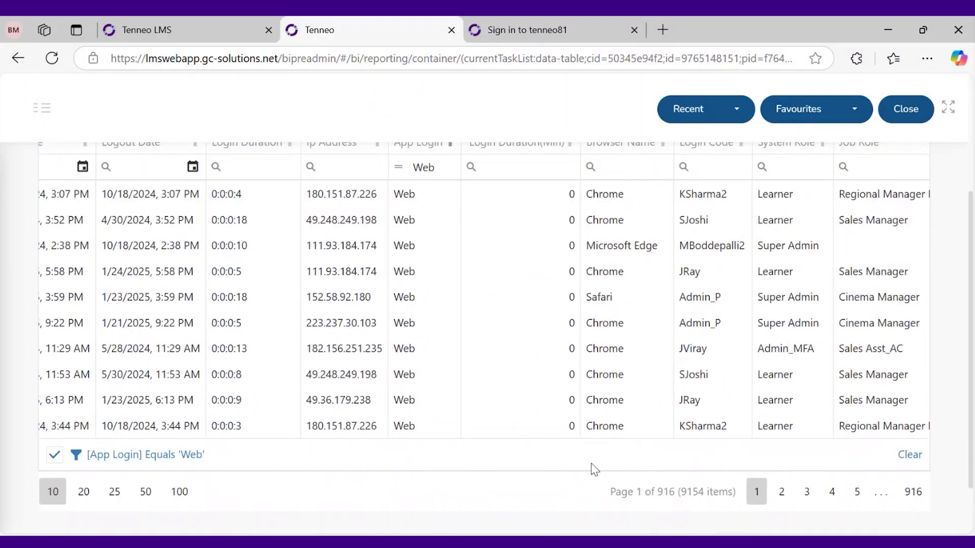
scroll(595, 470, up, 2)
scroll(594, 470, up, 3)
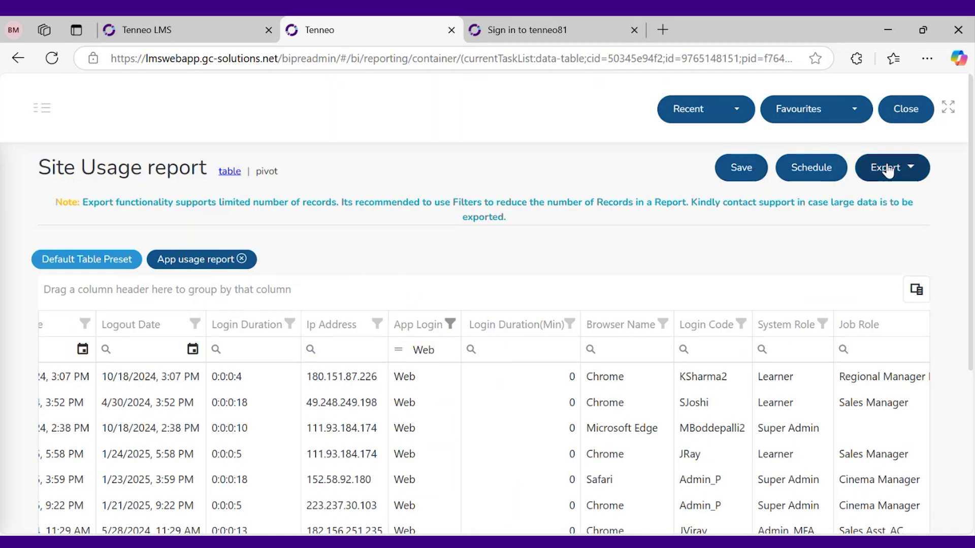
Export the report to CSV and open the downloaded Site Usage report (2).csv
scroll(645, 424, down, 3)
scroll(644, 425, up, 3)
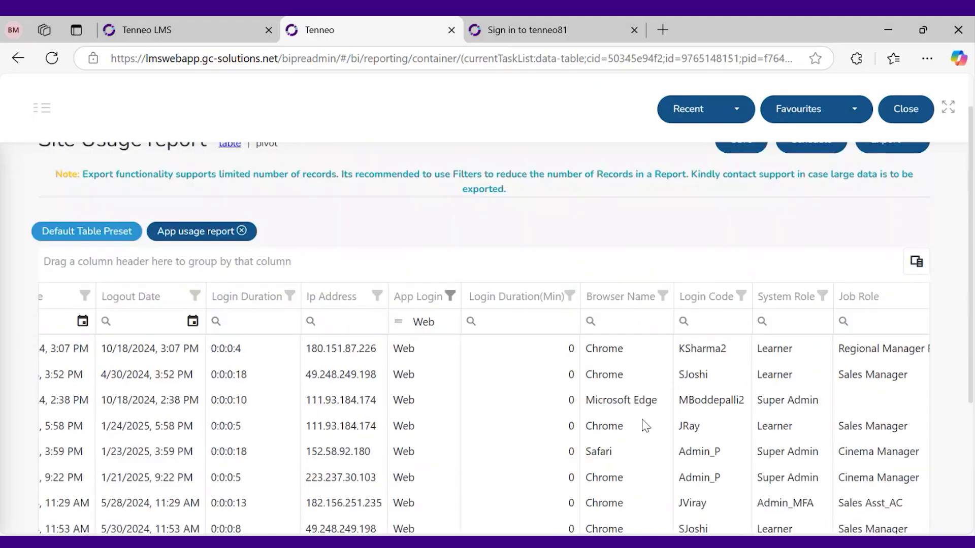
click(908, 169)
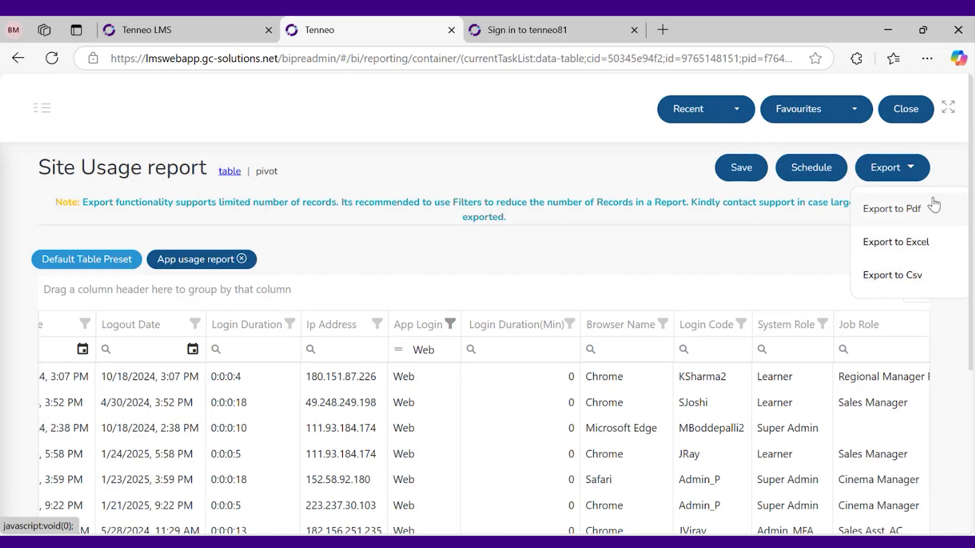
click(926, 281)
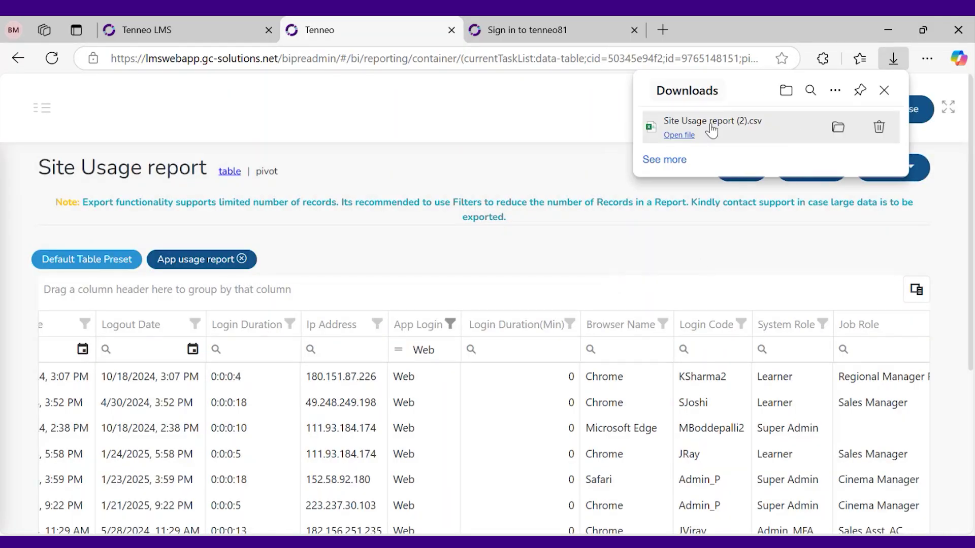
click(679, 135)
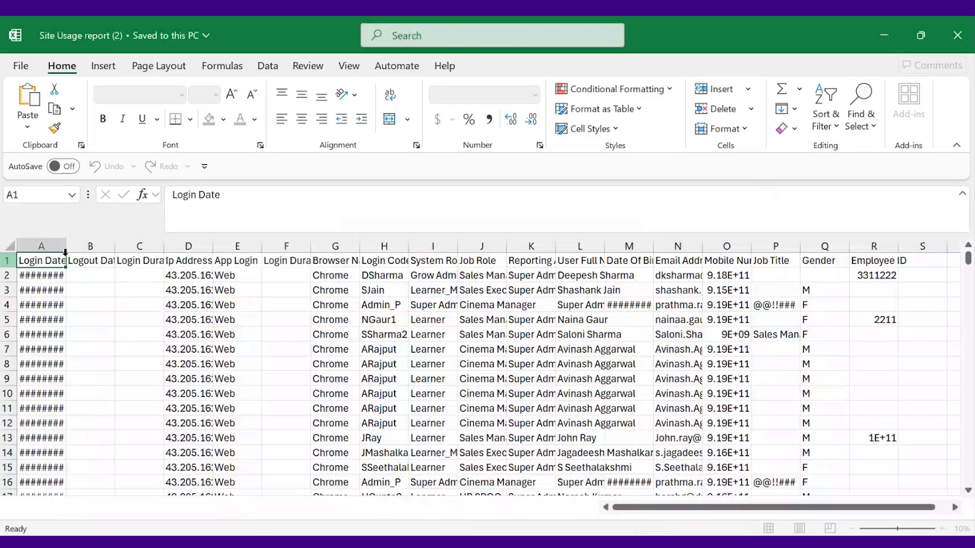
Autofit every column width in the exported sheet, then switch back to the browser
click(10, 247)
double_click(65, 246)
click(137, 319)
scroll(703, 417, down, 2)
scroll(704, 418, up, 2)
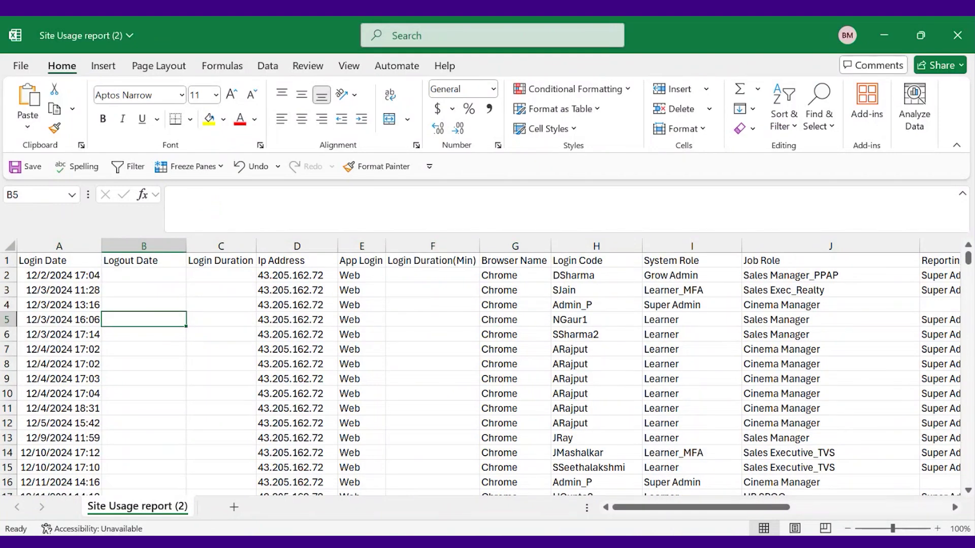
key(alt+Tab)
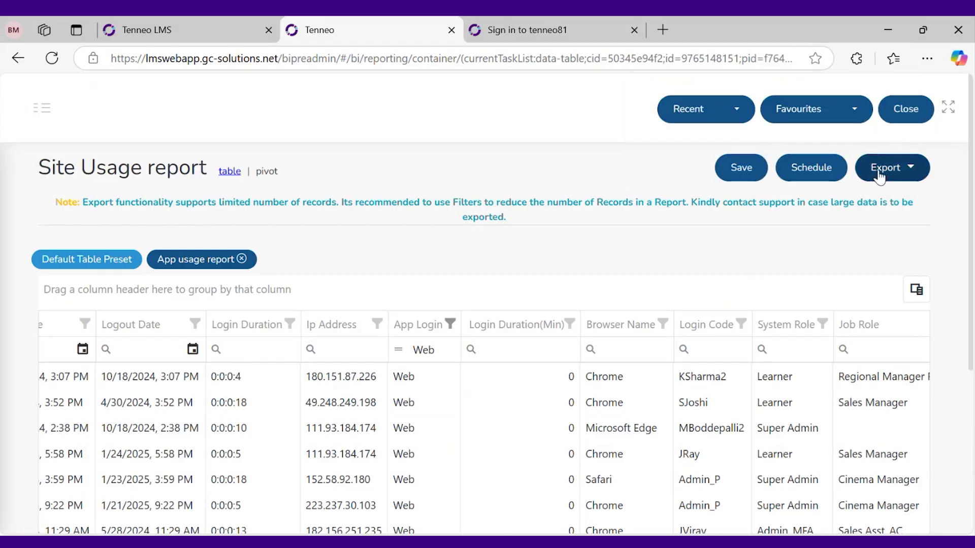
click(880, 175)
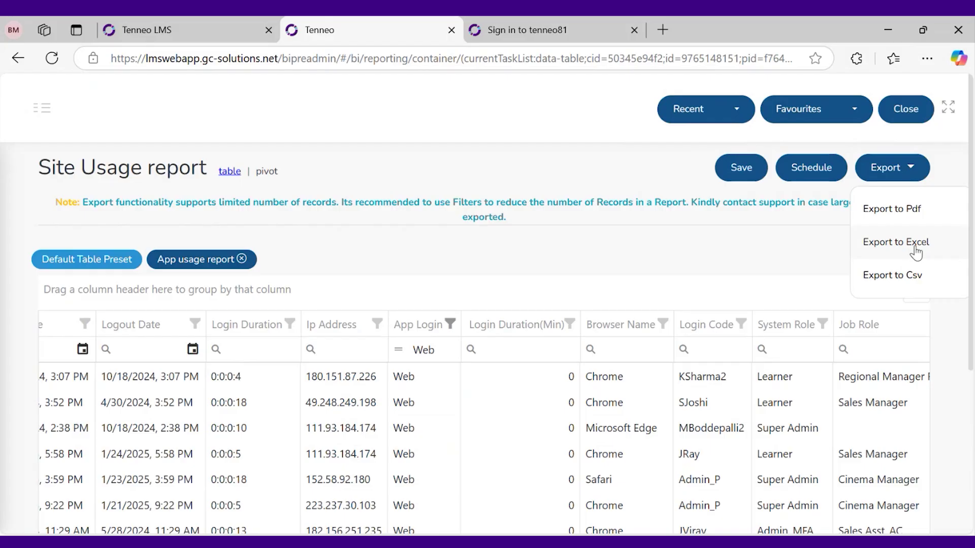
click(733, 284)
scroll(711, 299, down, 5)
scroll(627, 348, up, 2)
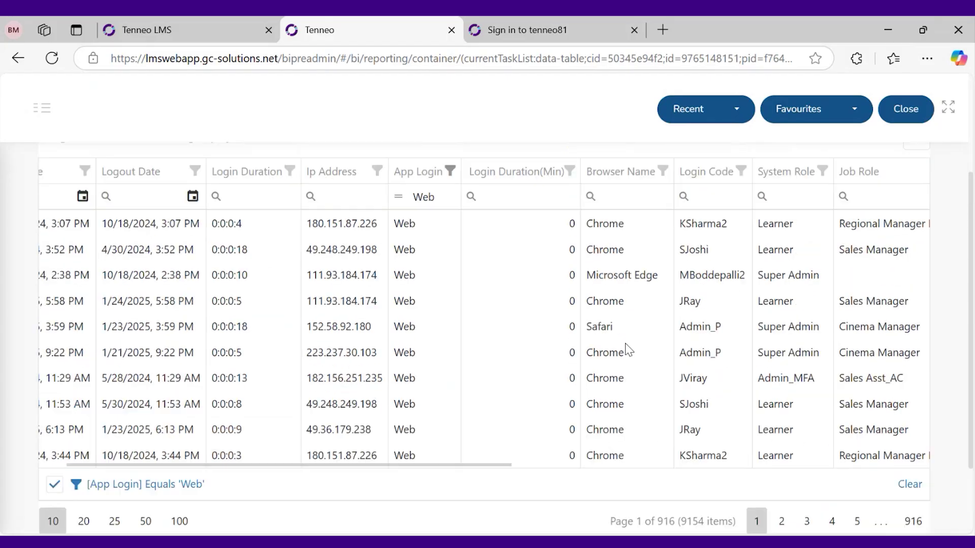
scroll(628, 349, up, 3)
scroll(626, 348, down, 3)
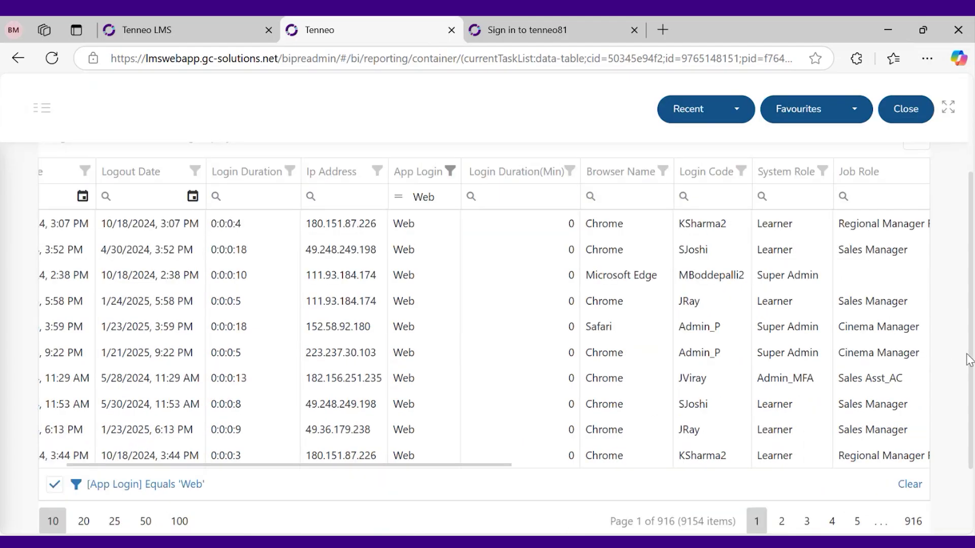
scroll(969, 359, up, 2)
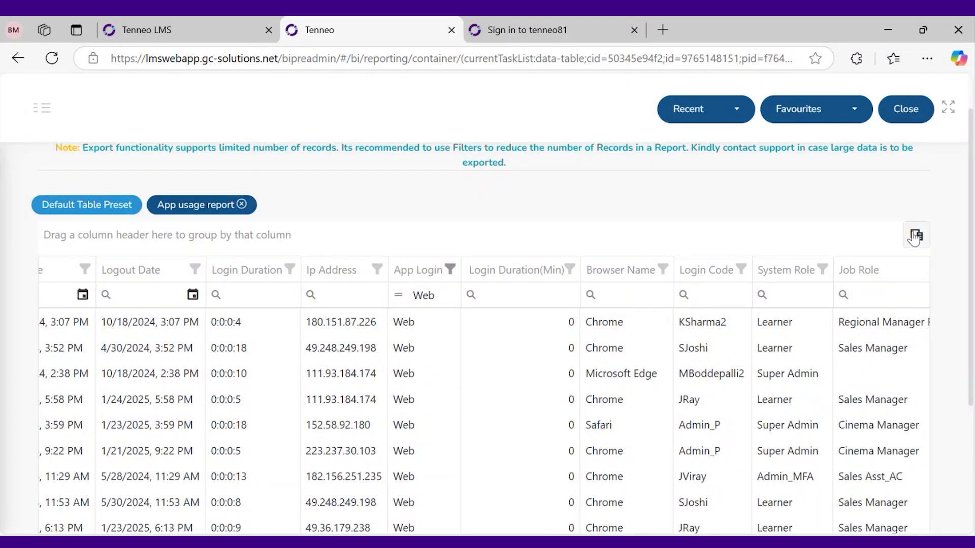
click(916, 235)
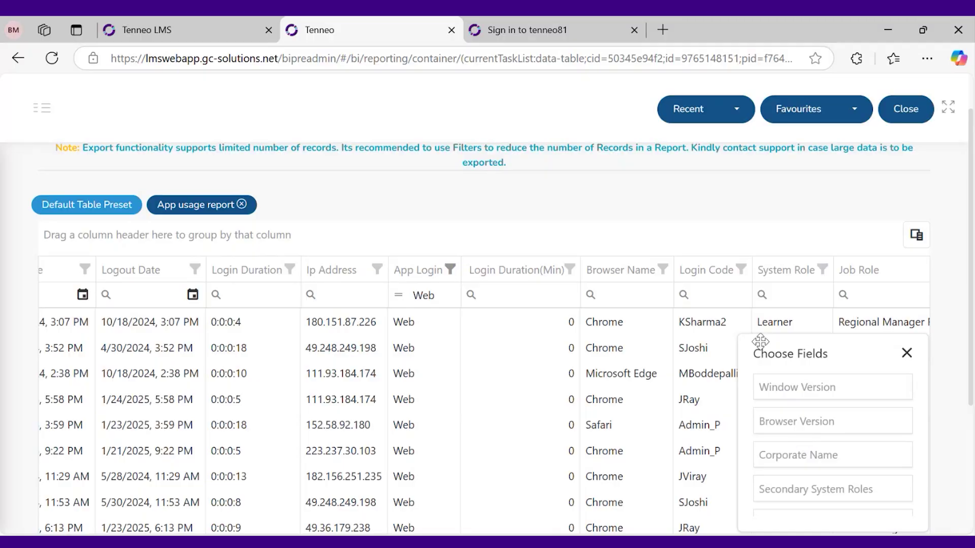
click(907, 353)
scroll(547, 355, down, 3)
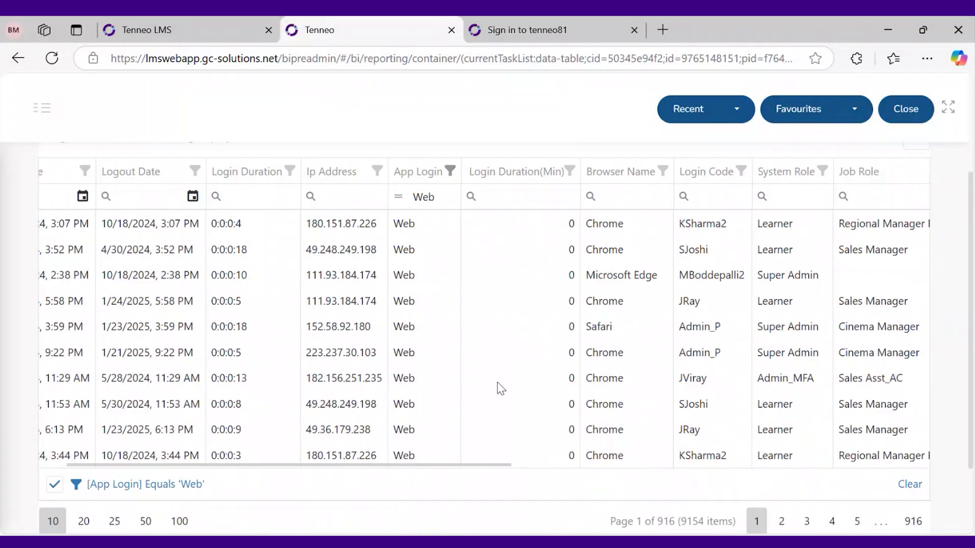
scroll(500, 393, up, 2)
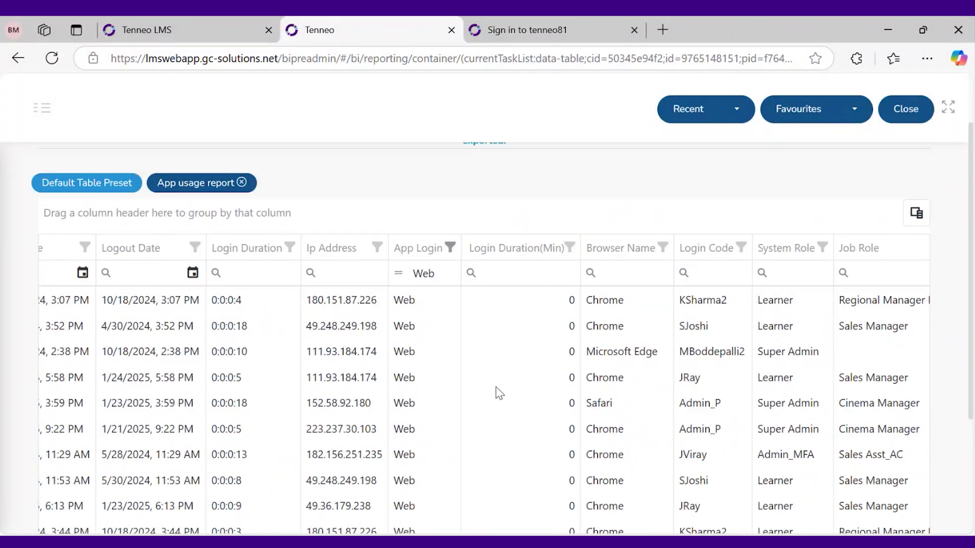
scroll(347, 379, down, 2)
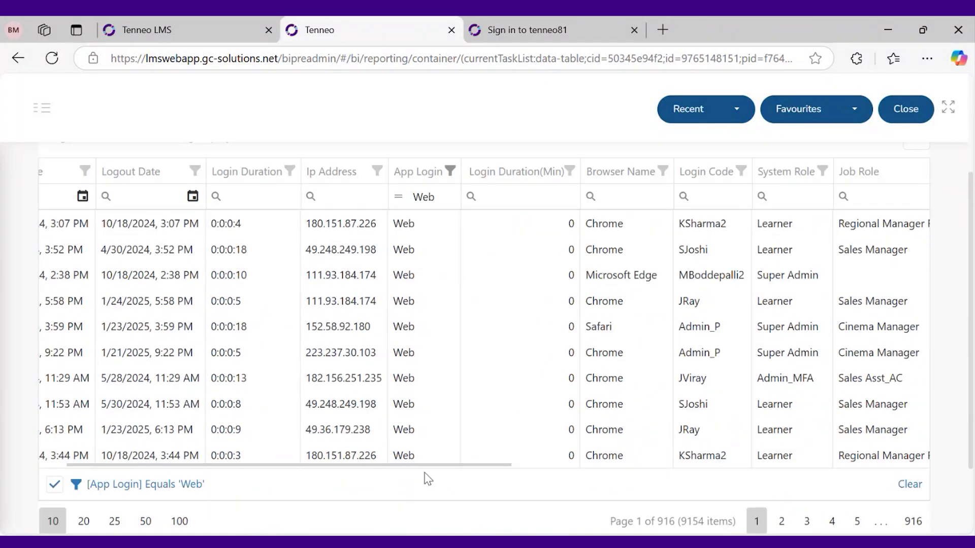
drag(427, 462, 333, 411)
scroll(515, 321, up, 2)
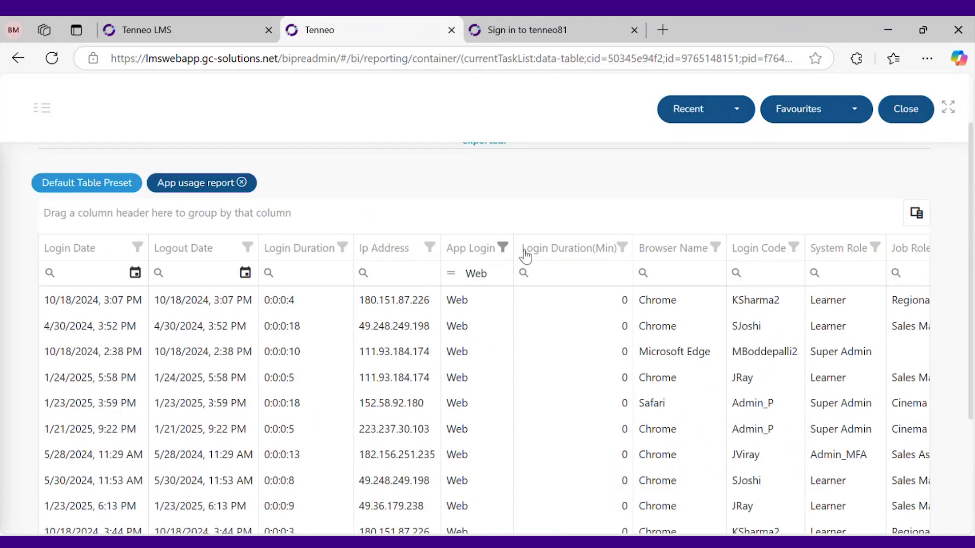
scroll(540, 383, up, 2)
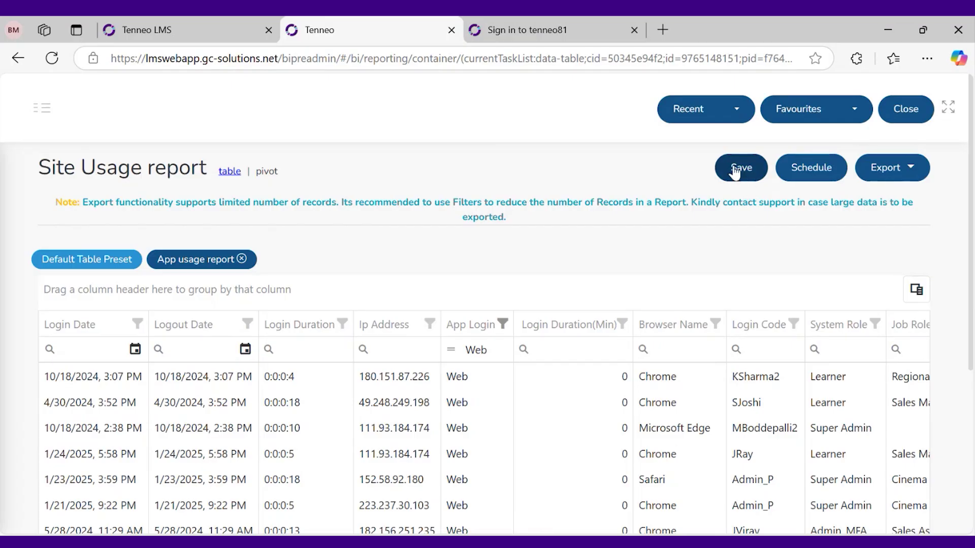
Save the current Web-only view as a new preset named 'WEB USAGE REPORT'
click(735, 171)
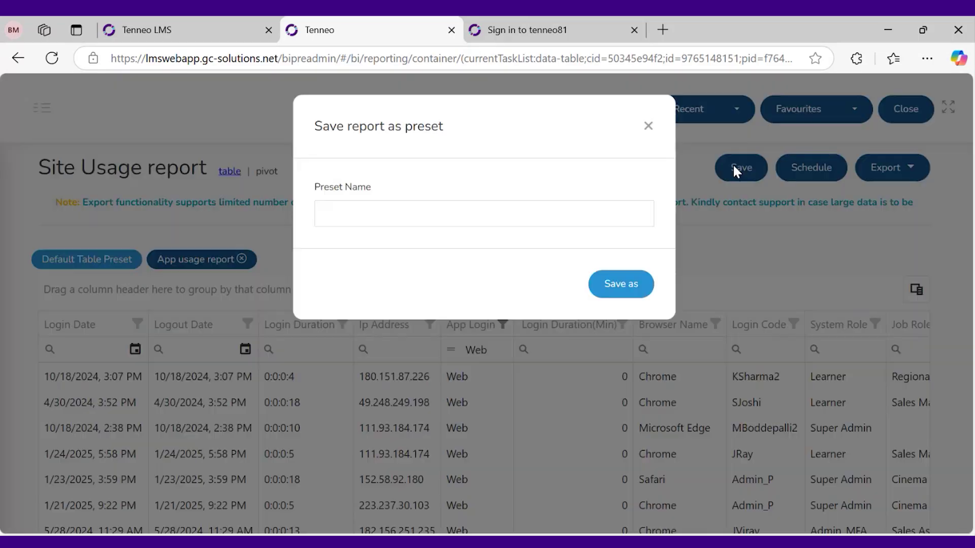
click(517, 213)
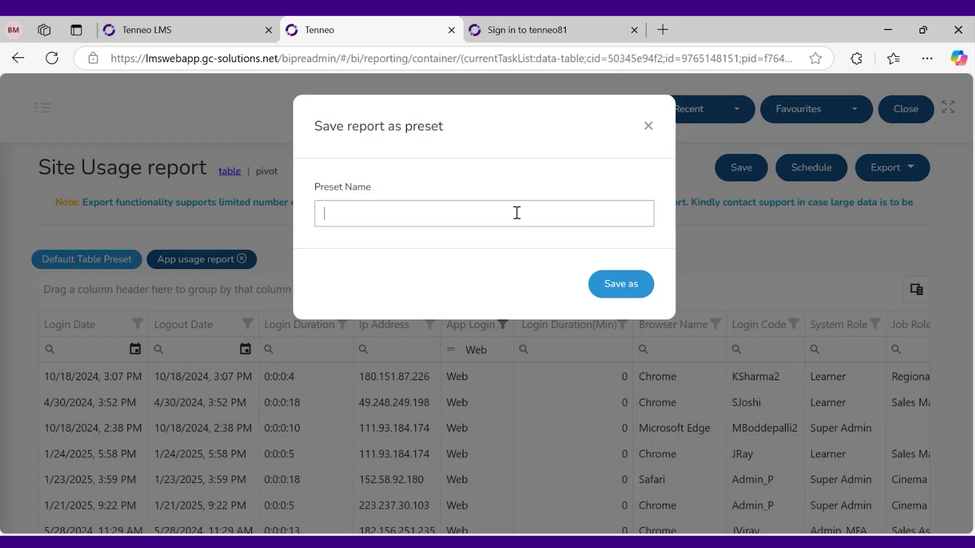
text(WEB USAGE REPORT)
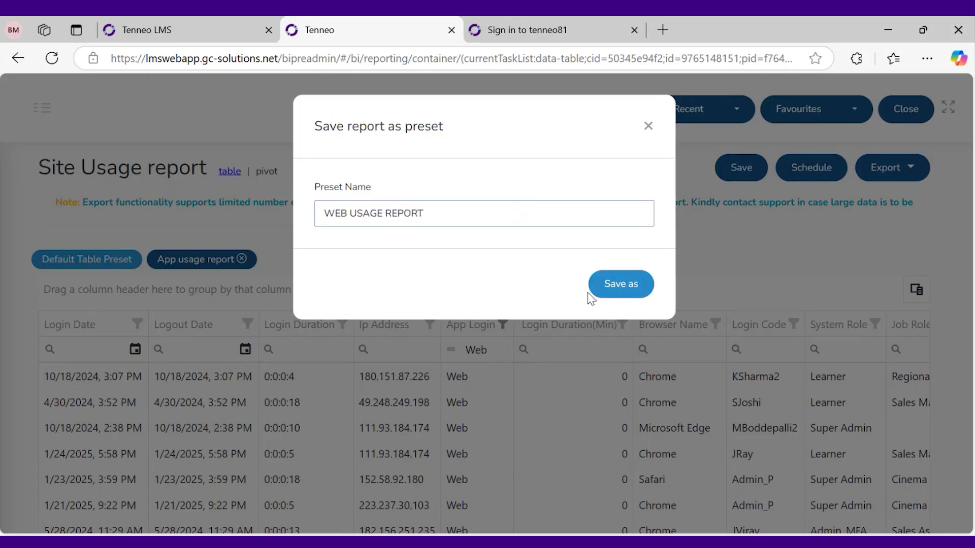
click(613, 288)
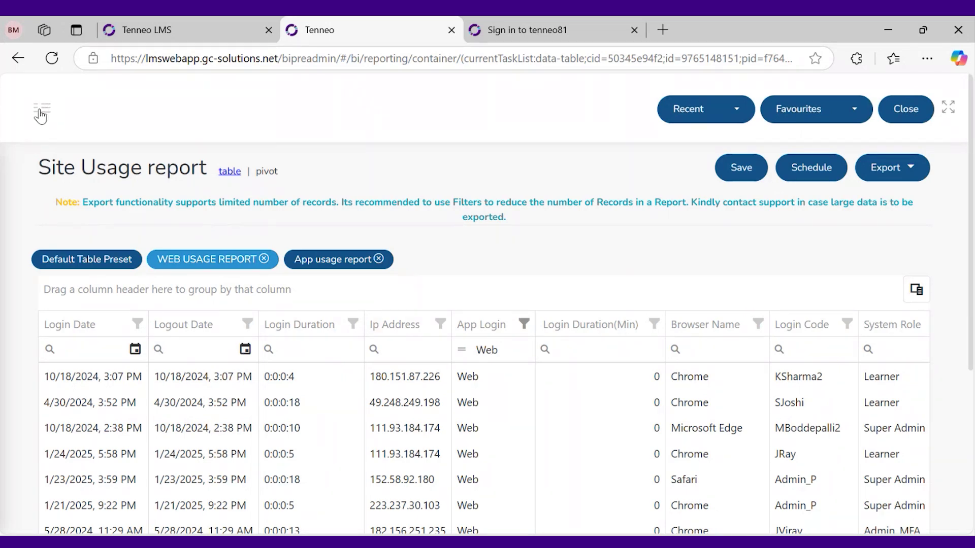
From the reports Home page, open Site Usage report's WEB USAGE REPORT preset and scroll the table
click(41, 107)
click(39, 193)
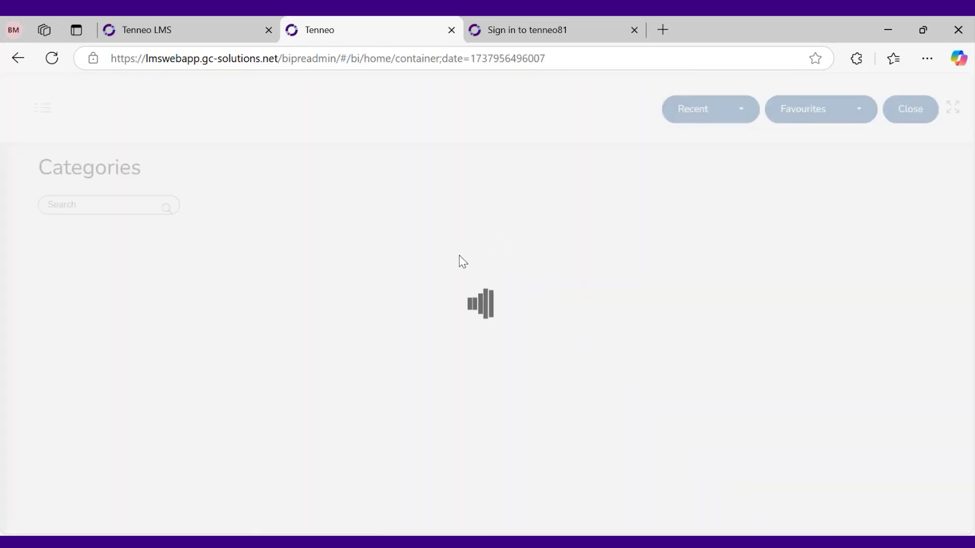
scroll(459, 255, down, 1)
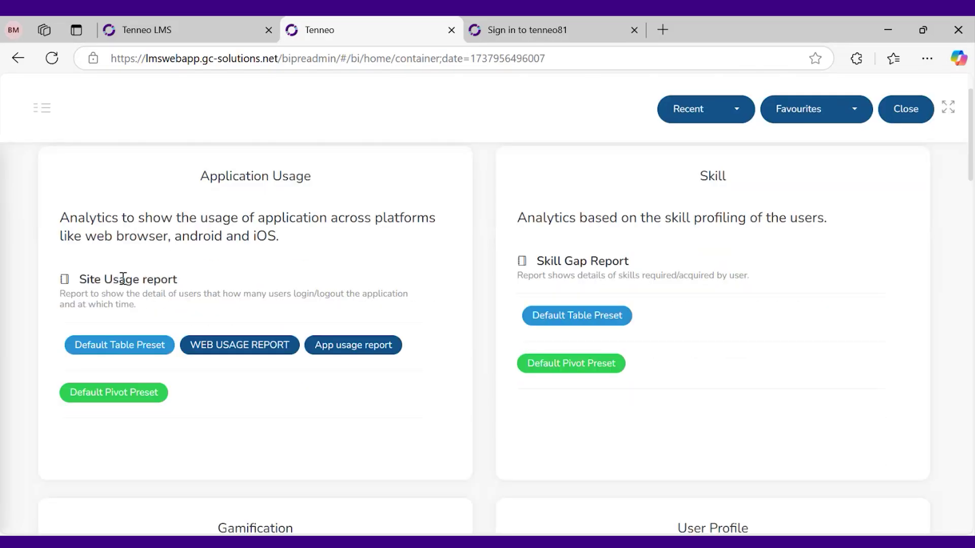
click(237, 349)
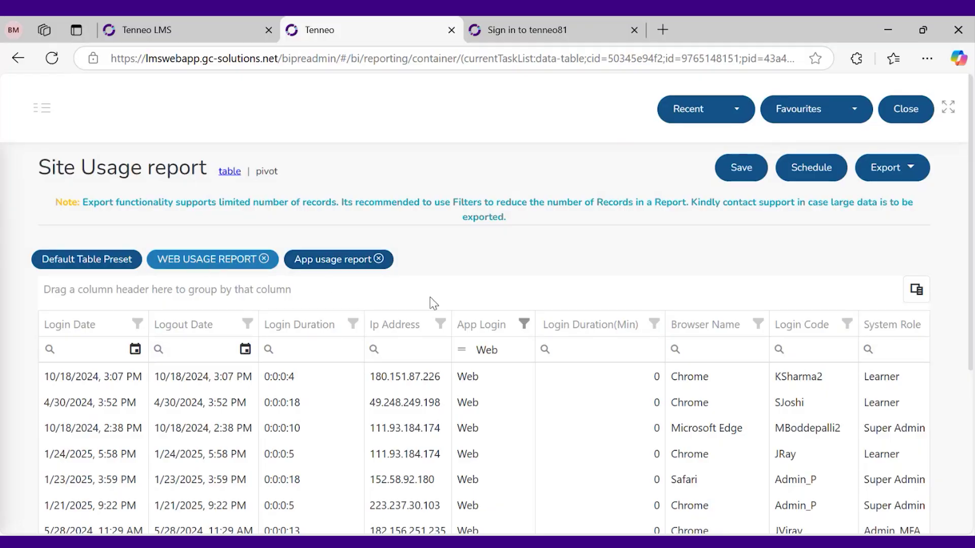
scroll(431, 305, down, 2)
scroll(447, 345, up, 1)
scroll(463, 330, down, 2)
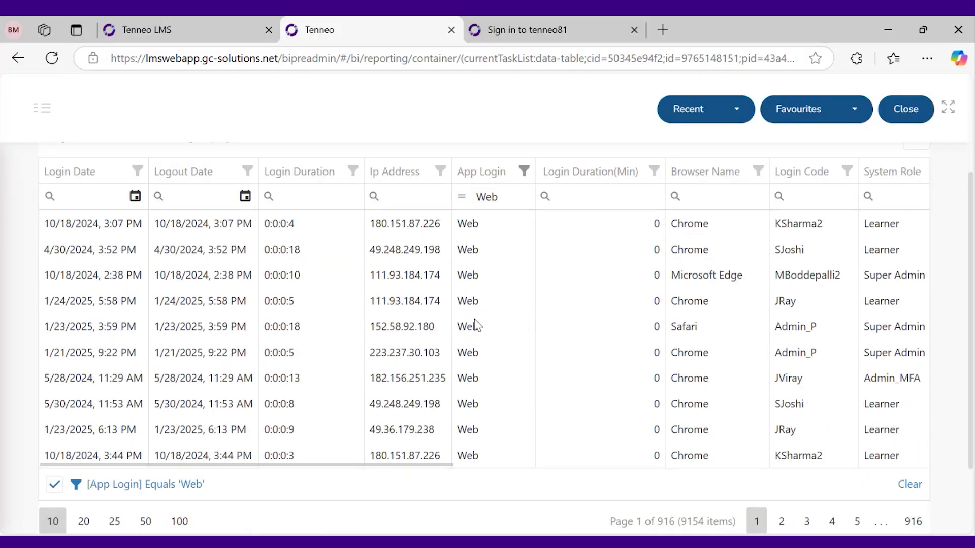
drag(402, 465, 255, 350)
scroll(257, 349, up, 1)
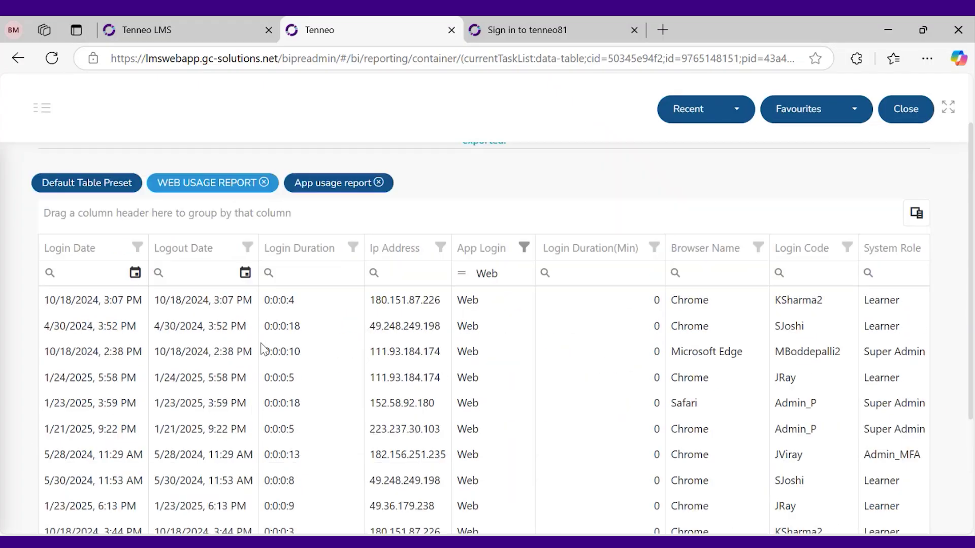
scroll(299, 349, up, 1)
scroll(355, 396, up, 1)
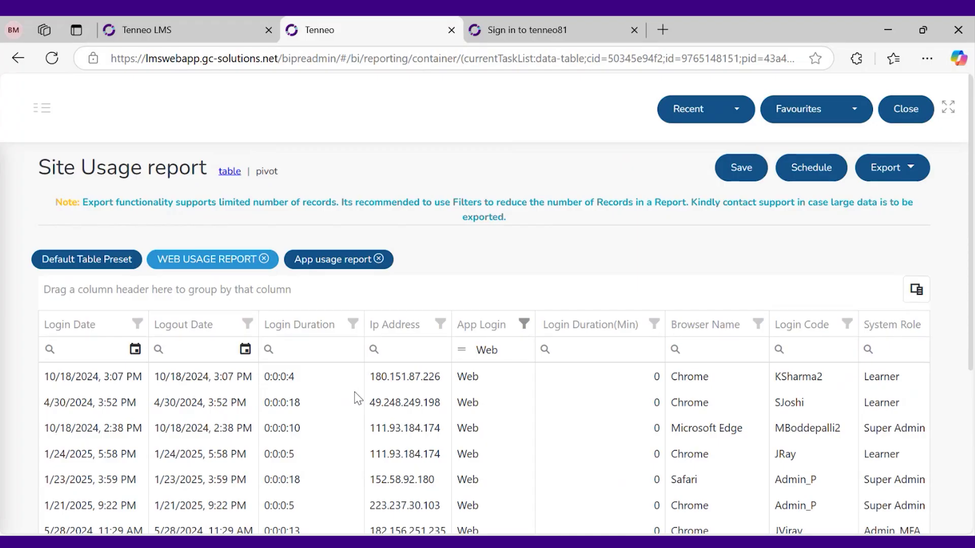
scroll(357, 398, down, 3)
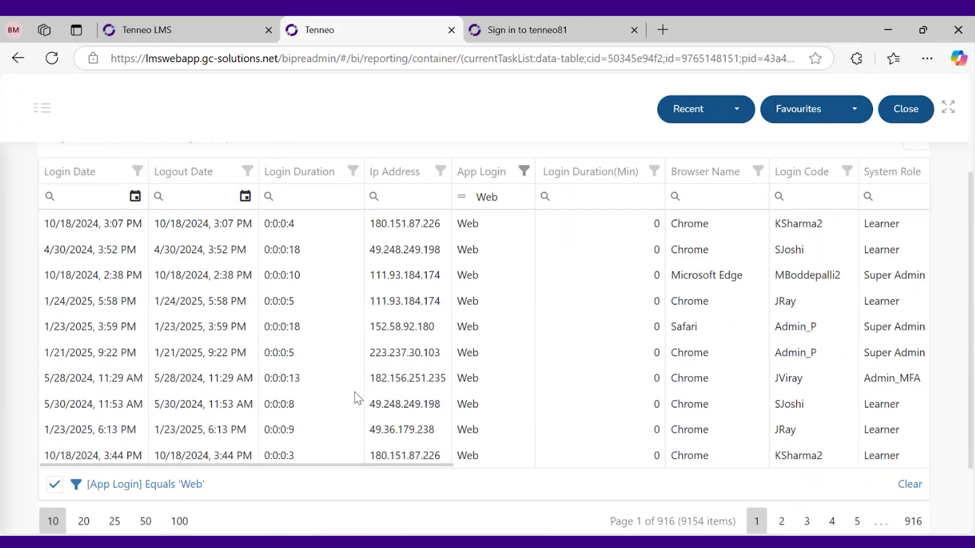
scroll(357, 397, up, 3)
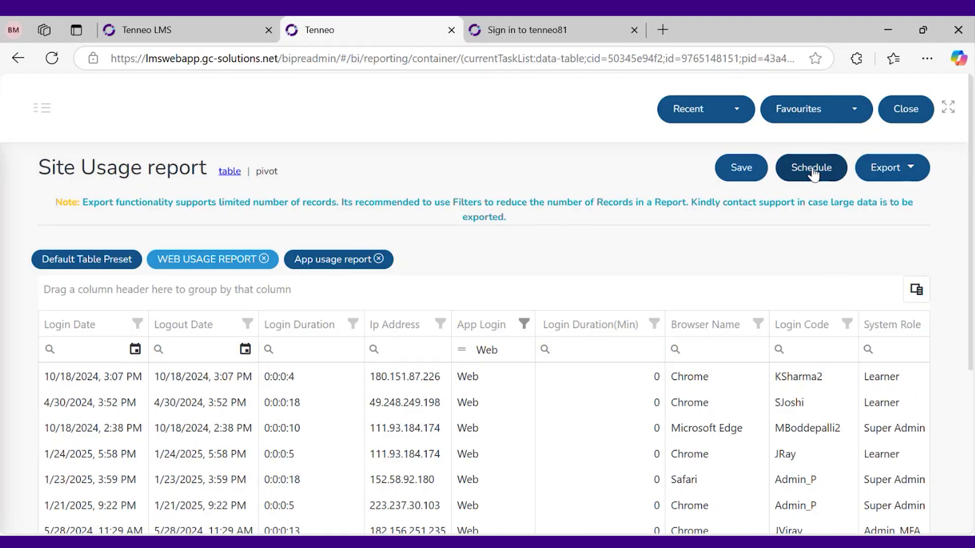
Start a report schedule named 'Daily web usage report'
click(812, 169)
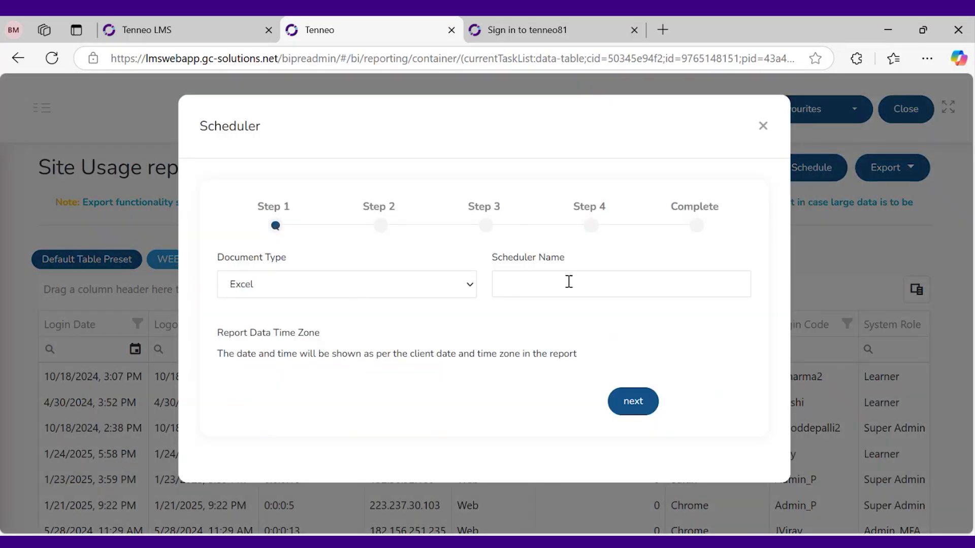
click(542, 289)
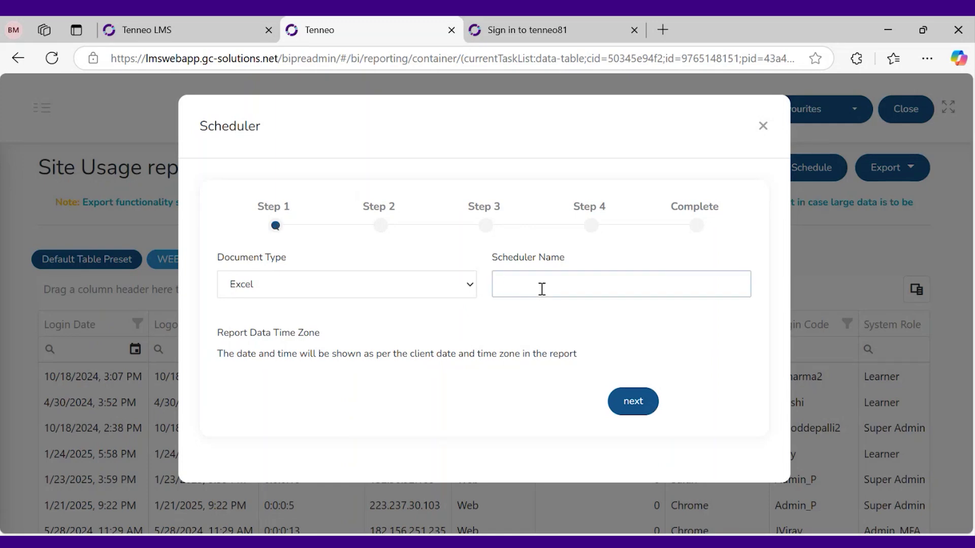
text(Daily web usage report)
click(633, 402)
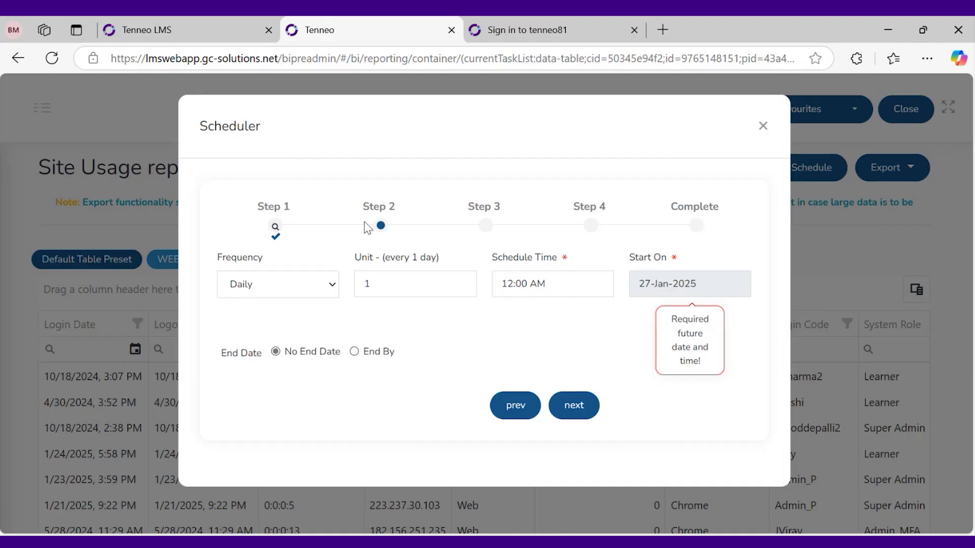
Set the schedule frequency to Daily and the run time to 9:30 AM
click(311, 278)
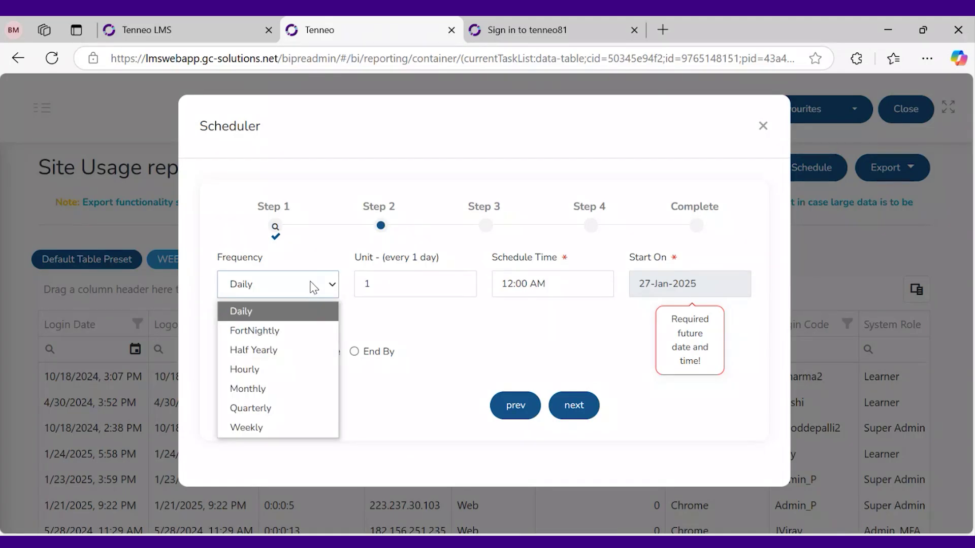
click(307, 317)
click(307, 291)
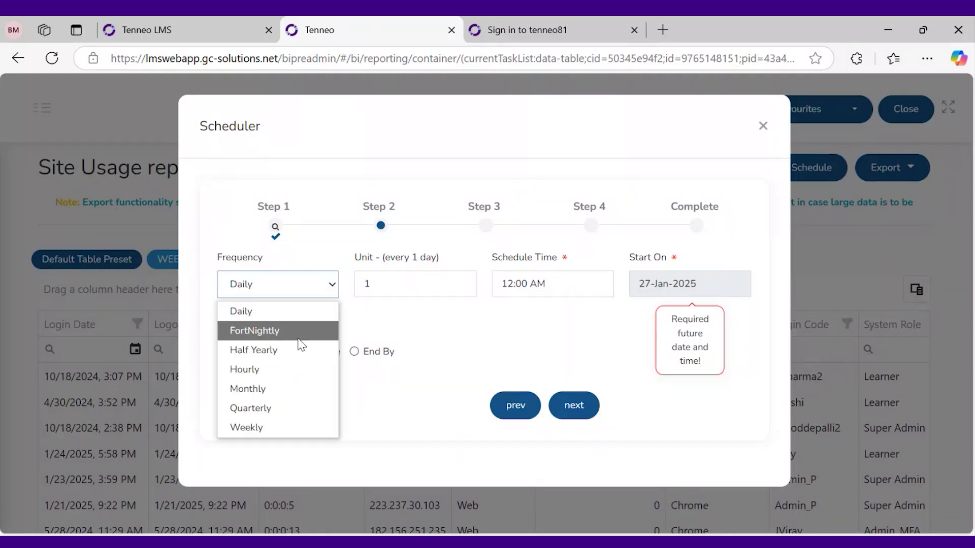
click(301, 334)
click(316, 284)
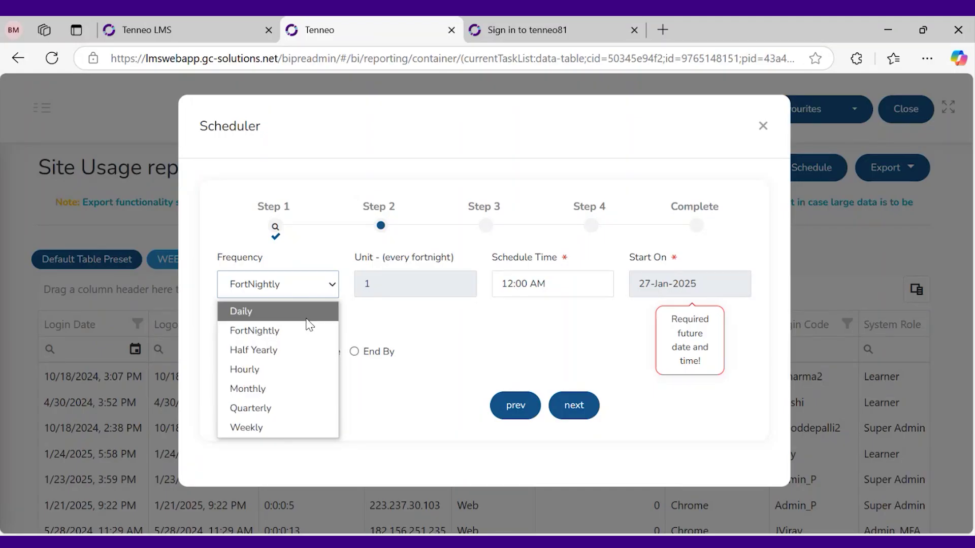
click(306, 314)
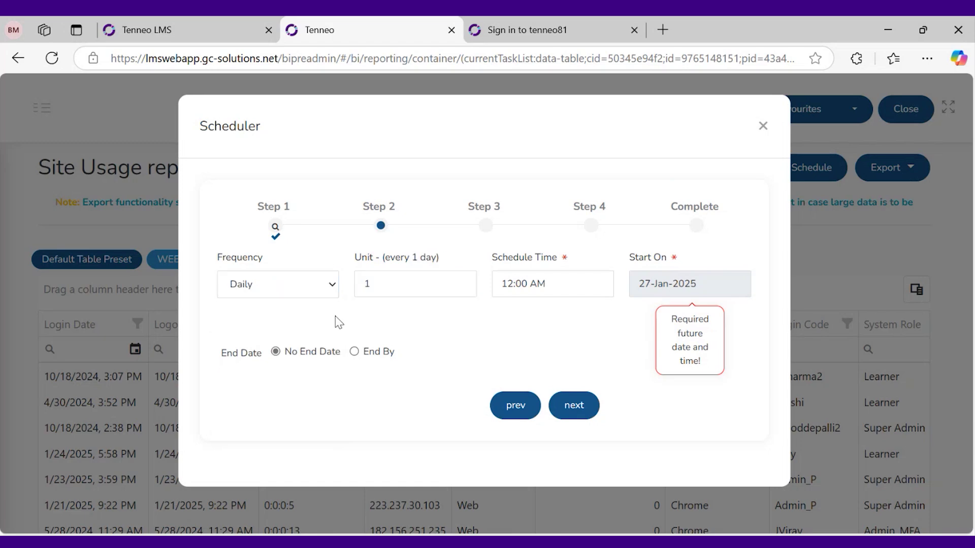
click(565, 282)
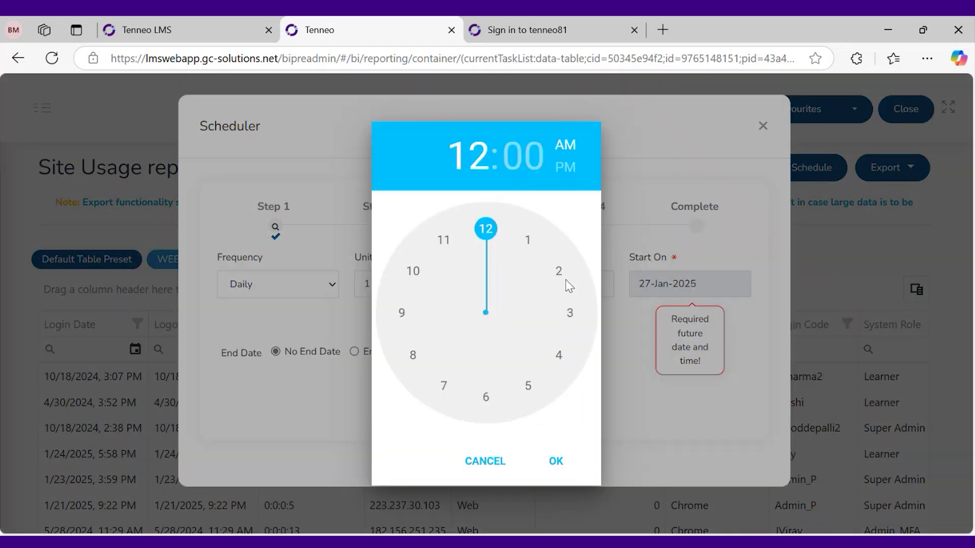
click(505, 389)
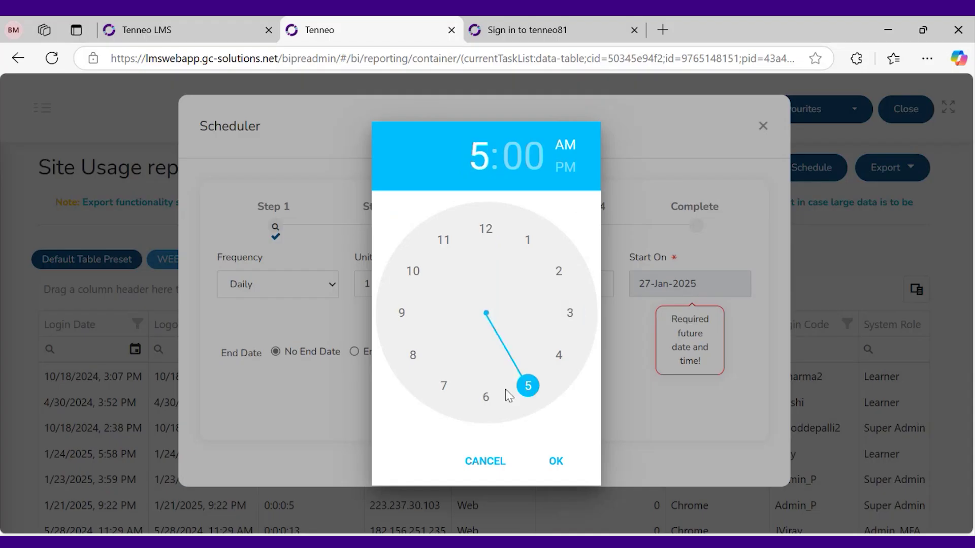
drag(505, 388, 399, 311)
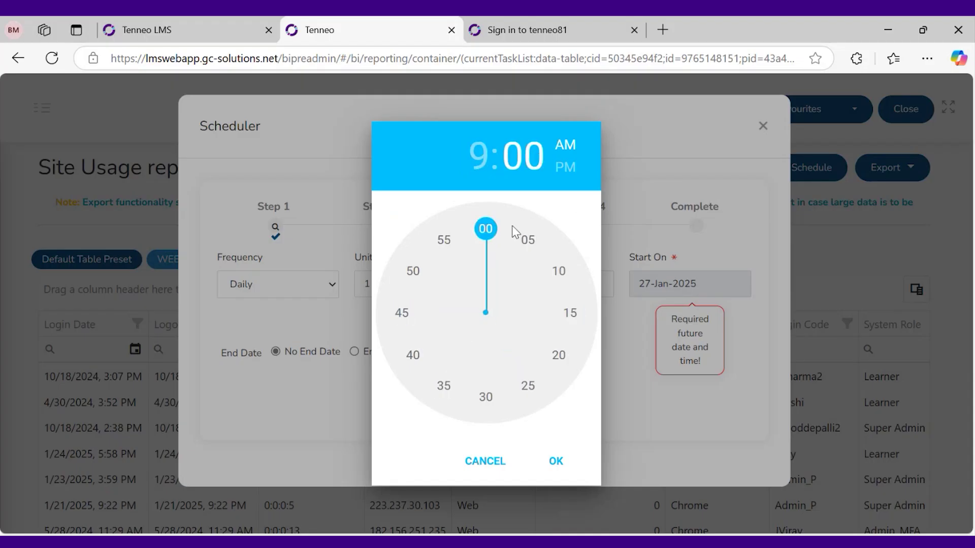
click(498, 413)
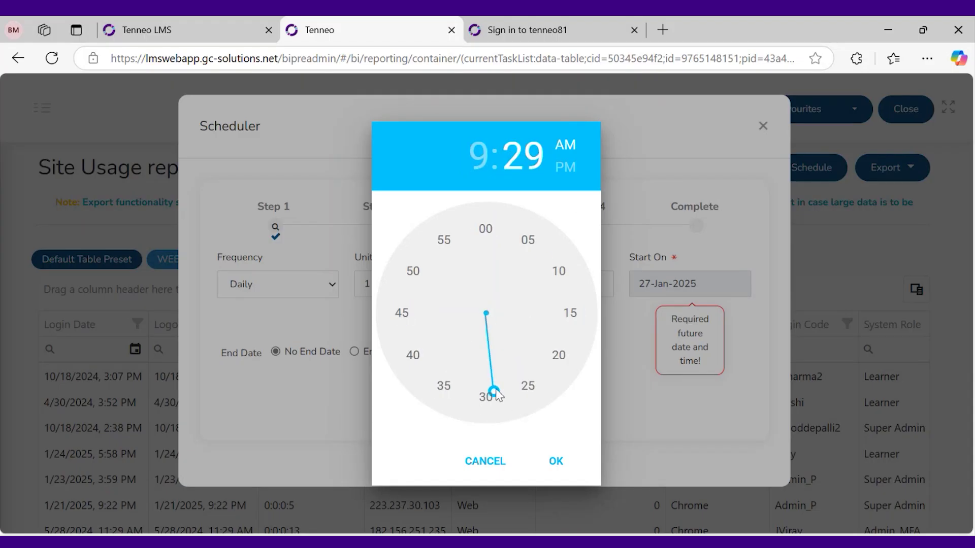
click(486, 397)
click(549, 463)
Start the schedule on 28-Jan-2025 and end it by 31-Jan-2025
click(691, 285)
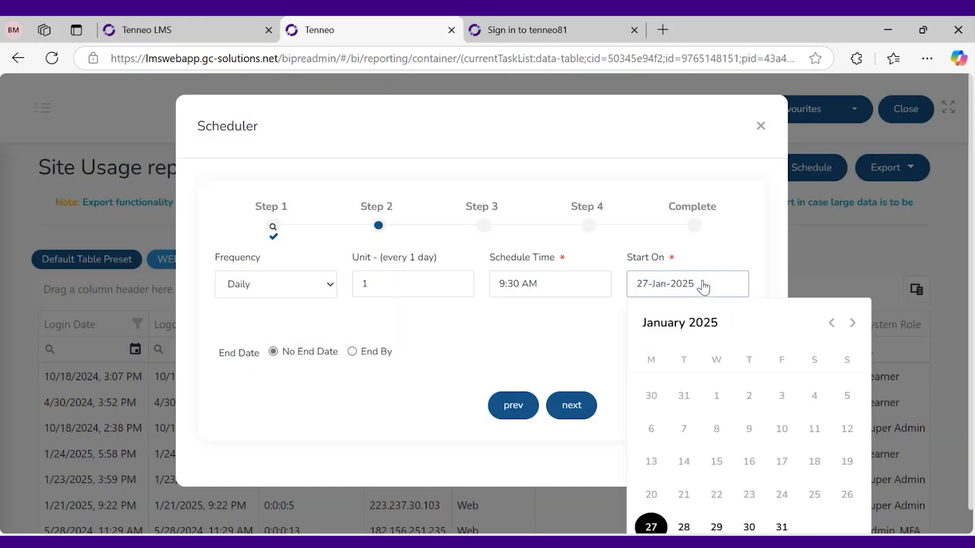
scroll(793, 429, down, 1)
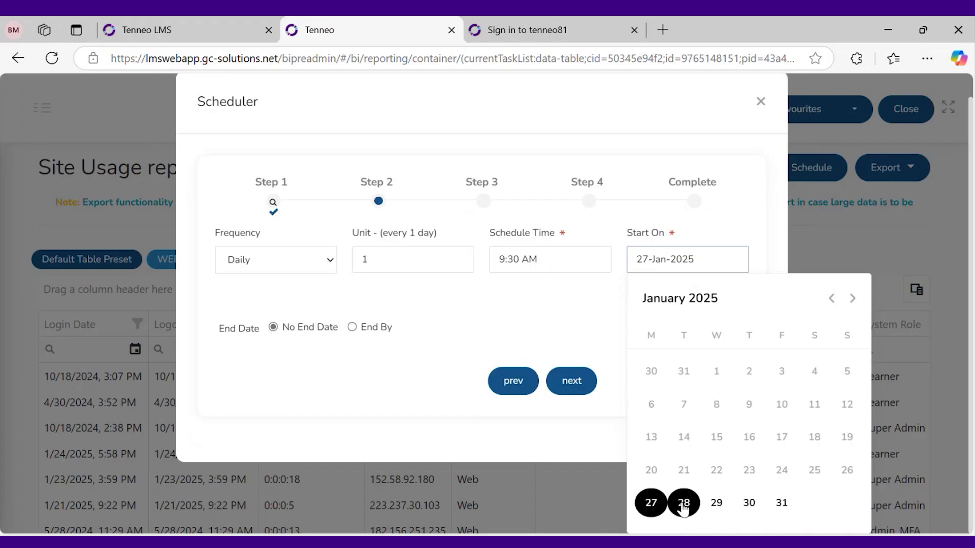
click(683, 503)
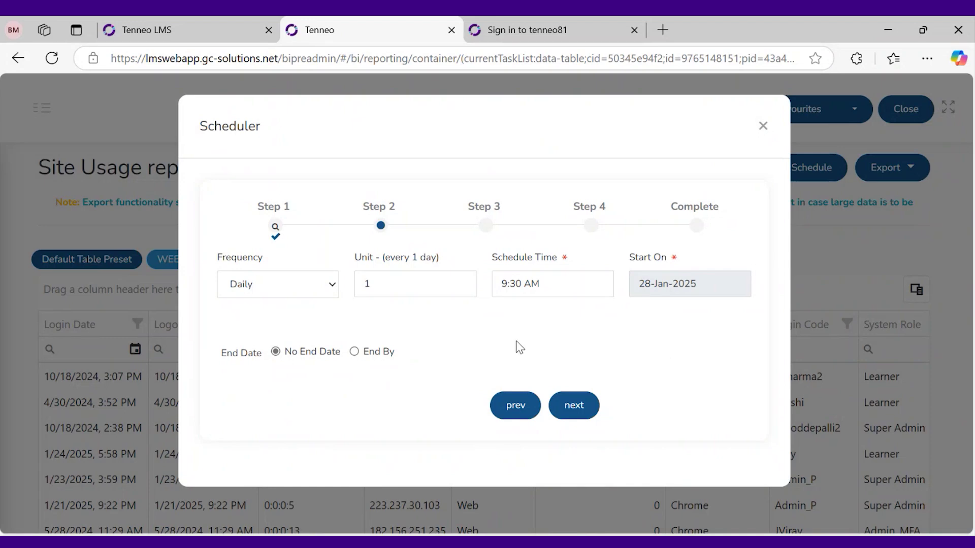
click(354, 352)
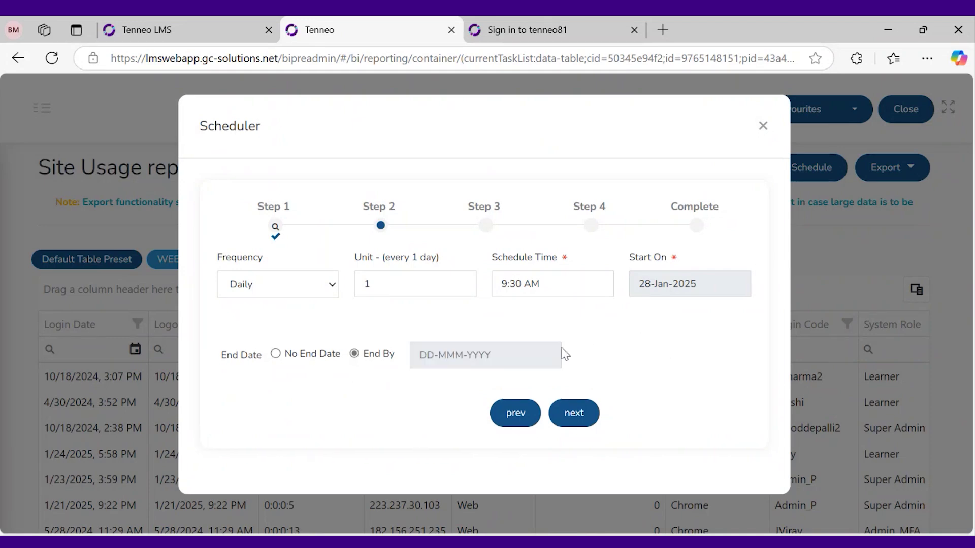
click(512, 361)
scroll(629, 406, down, 2)
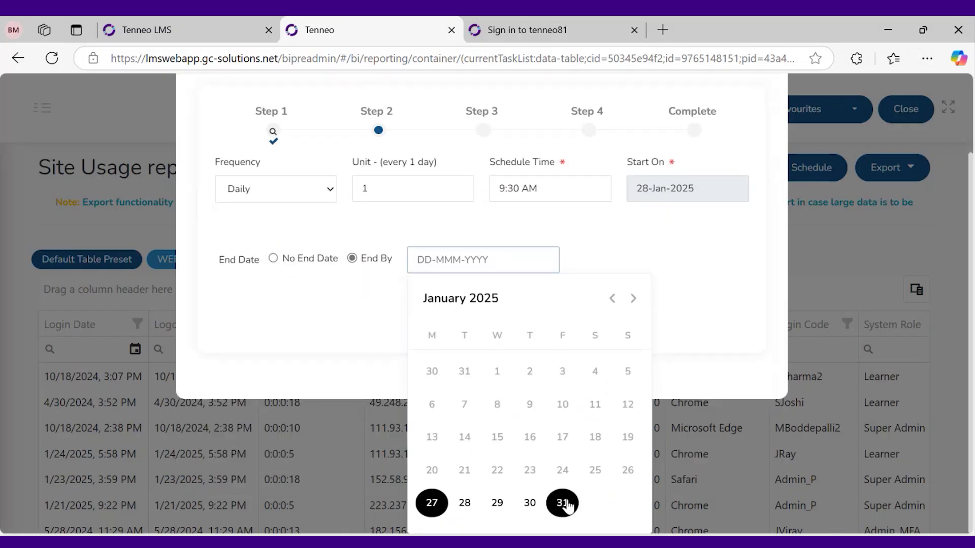
click(562, 502)
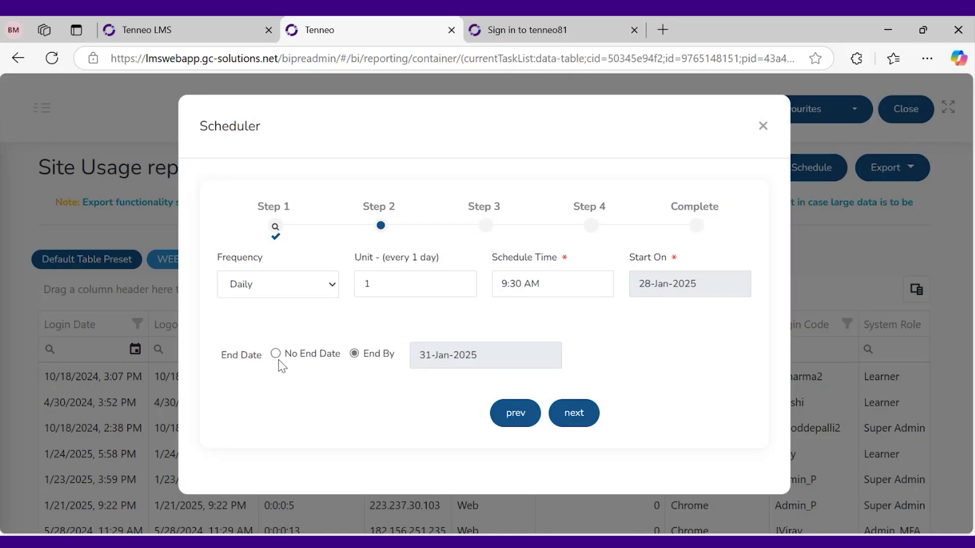
click(574, 413)
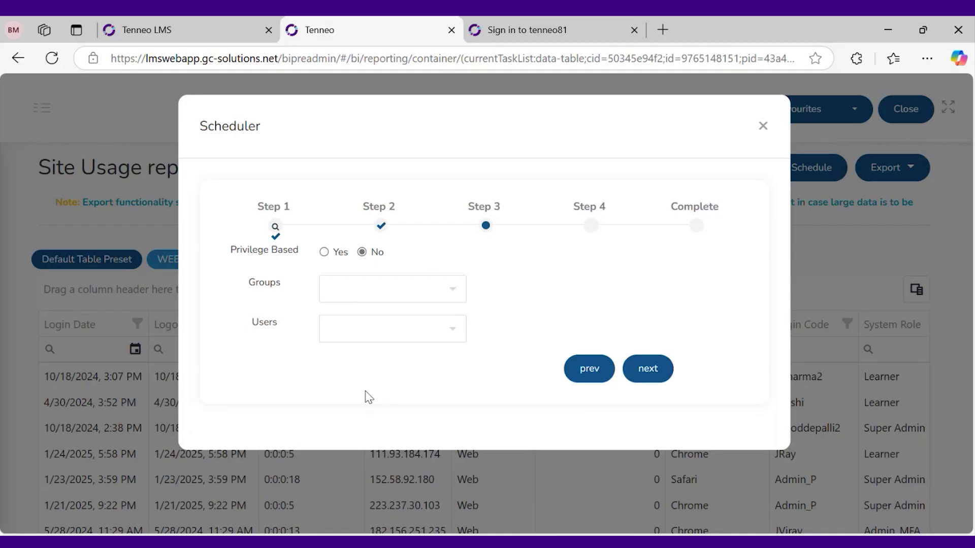
Add Super Admin and one named user as recipient users
click(364, 326)
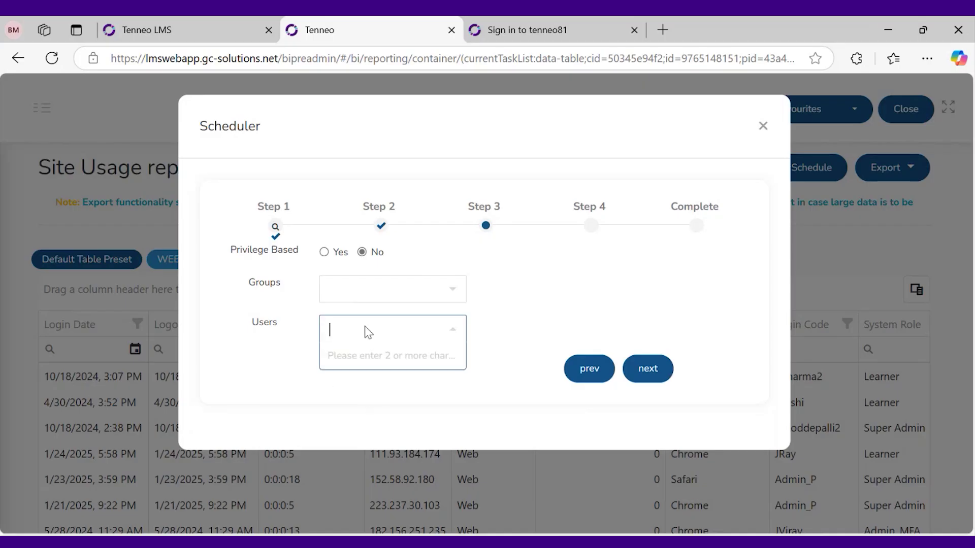
text(admi)
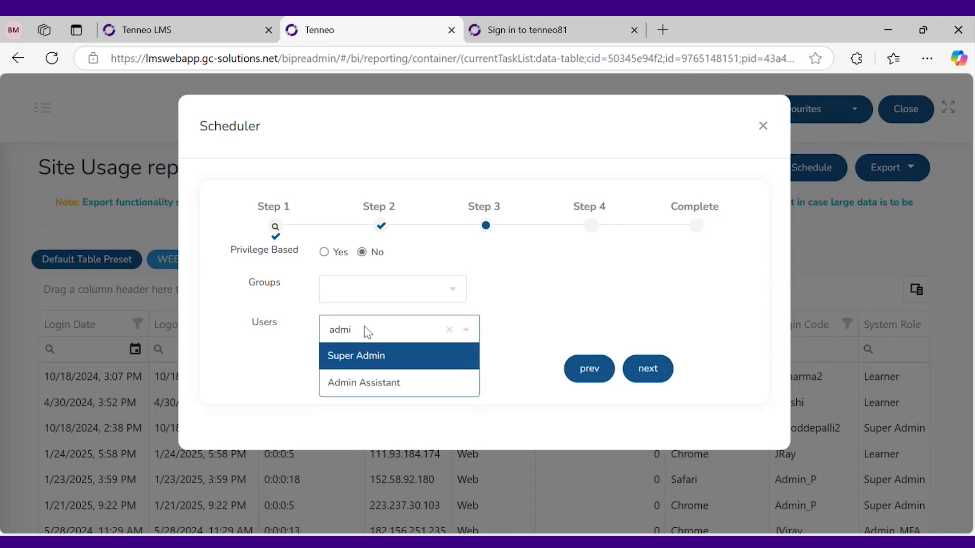
click(403, 361)
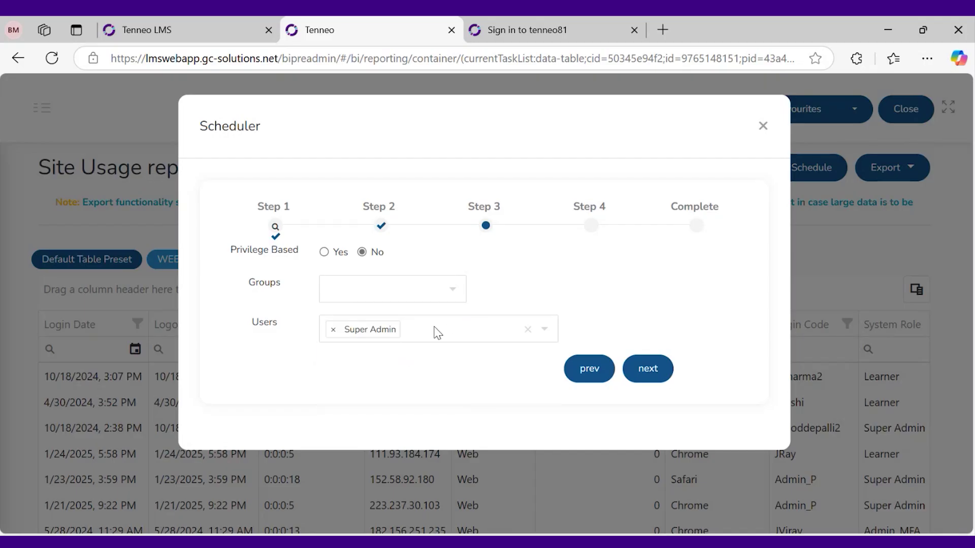
text(mah)
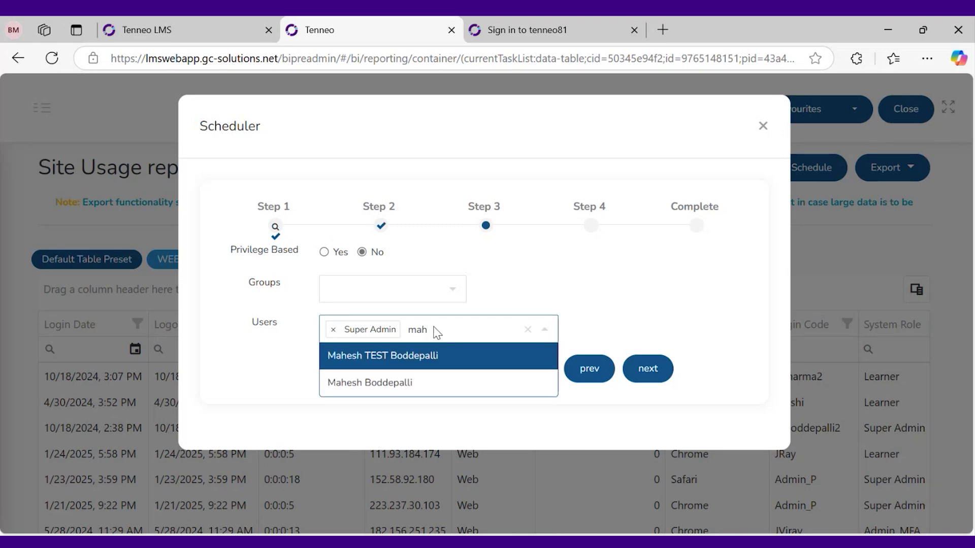
click(448, 383)
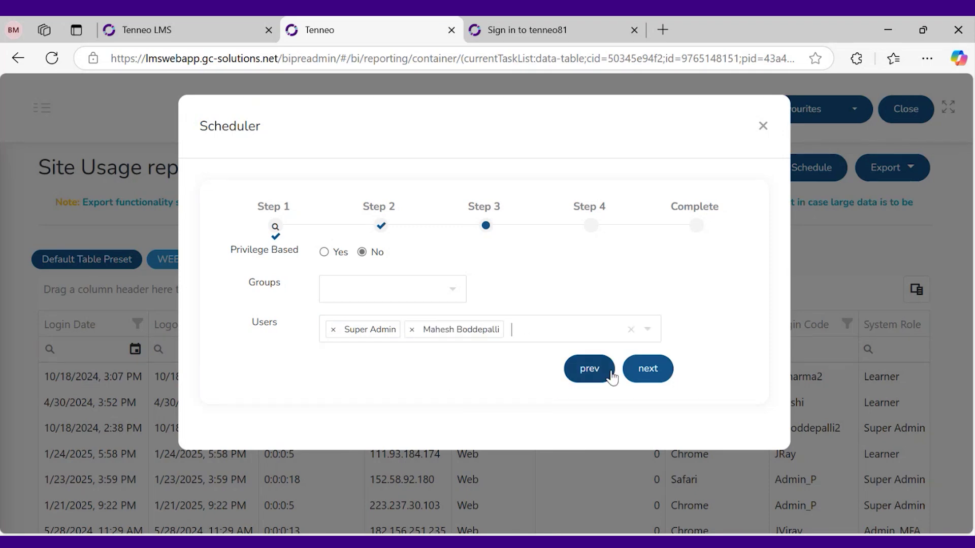
click(269, 325)
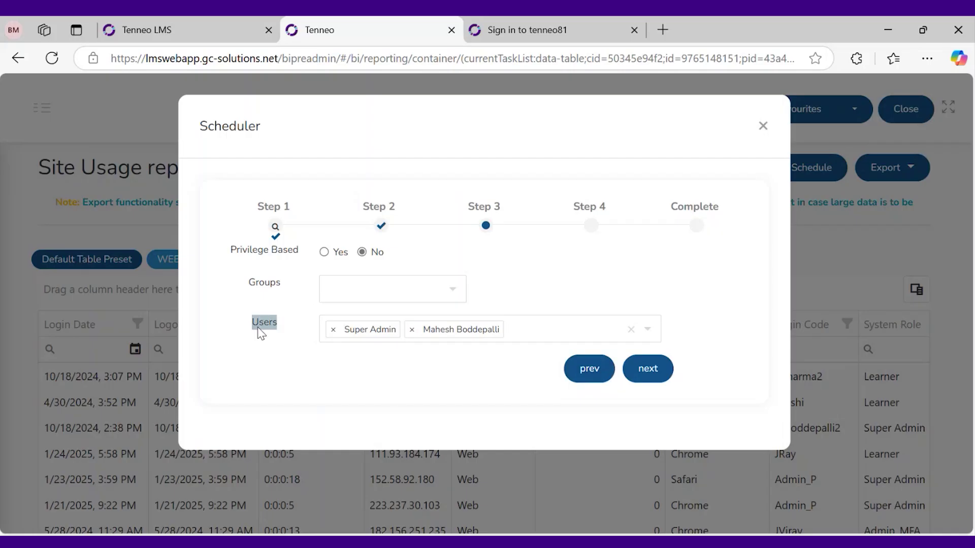
Add the Ample group to recipient groups, then remove it again
click(408, 294)
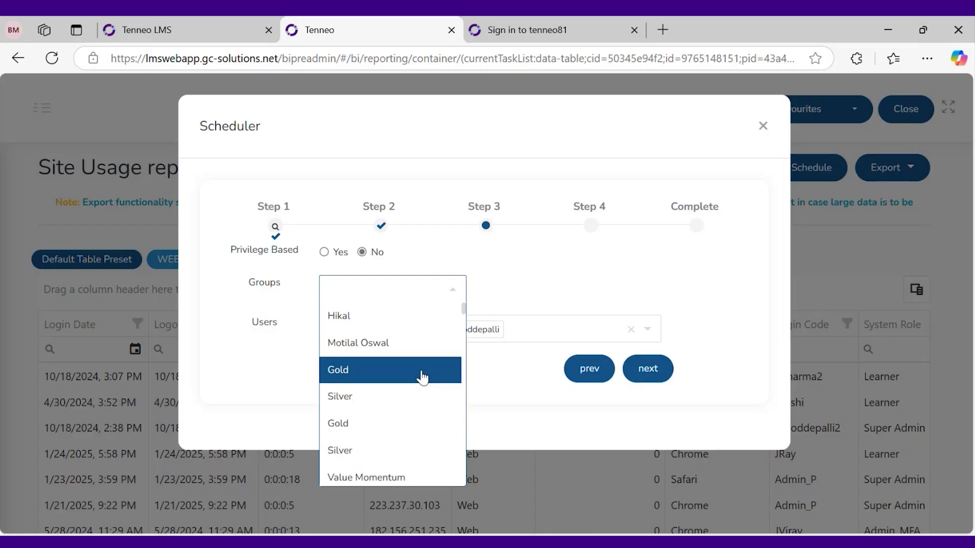
scroll(417, 383, down, 5)
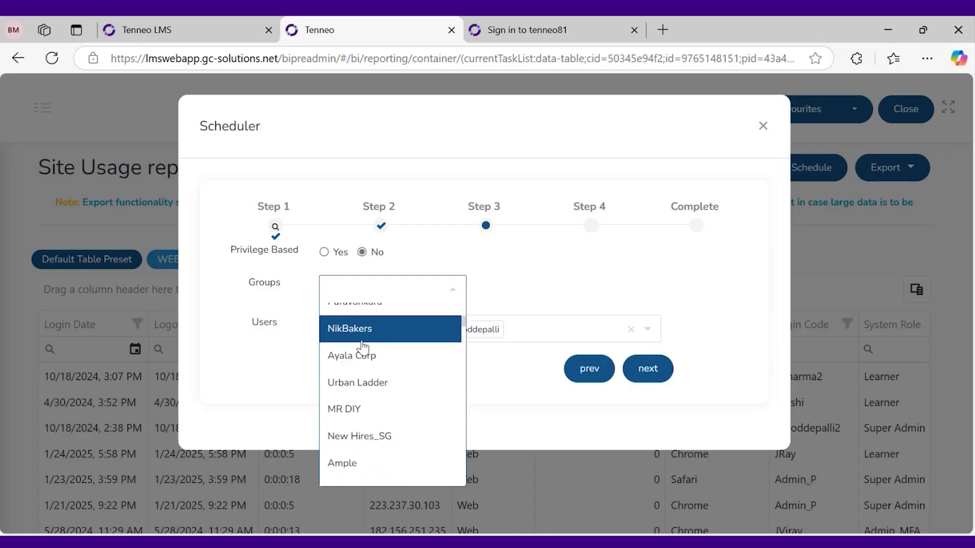
scroll(378, 421, down, 3)
click(370, 395)
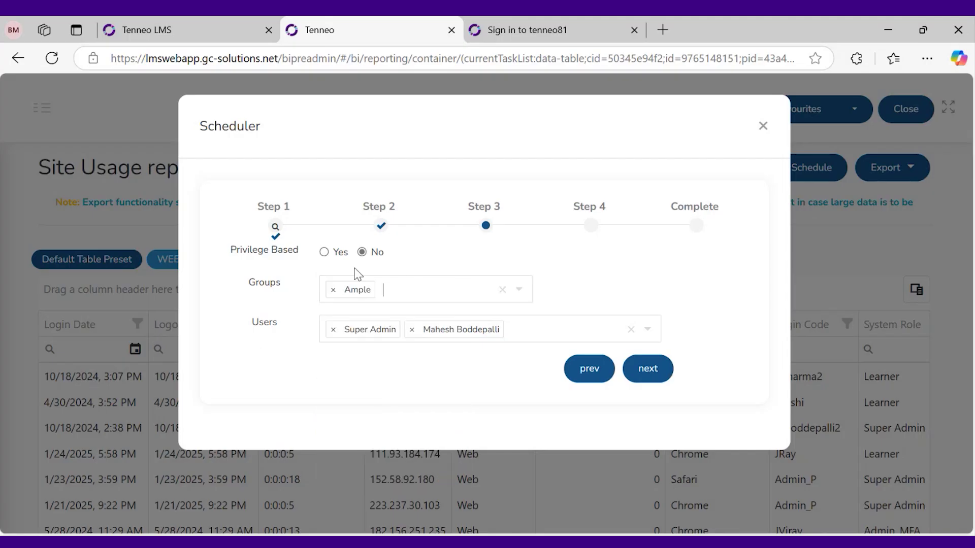
click(333, 289)
Set the email subject to 'Web usage report'
click(649, 370)
click(422, 256)
text(Web usage report)
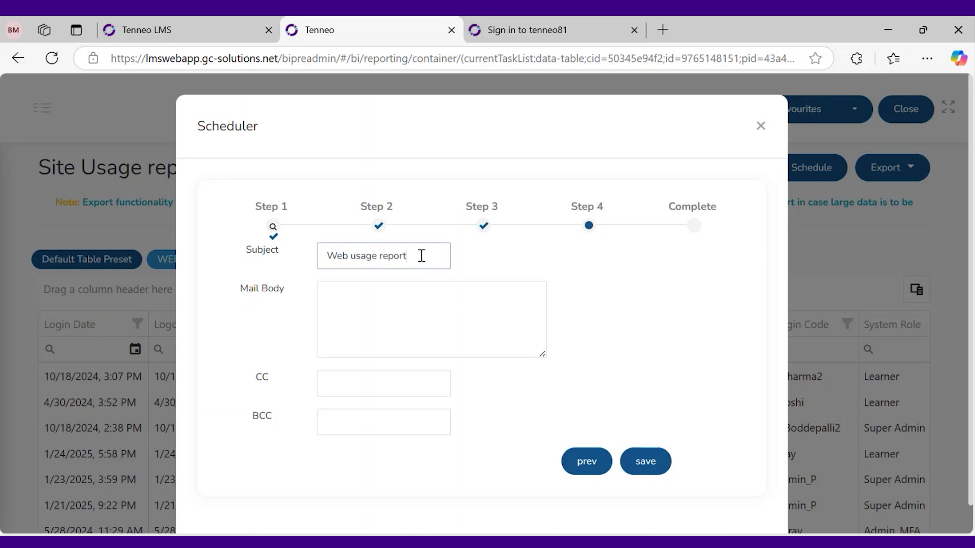
Enter 'Test' as the schedule's mail body and save the report schedule
click(395, 316)
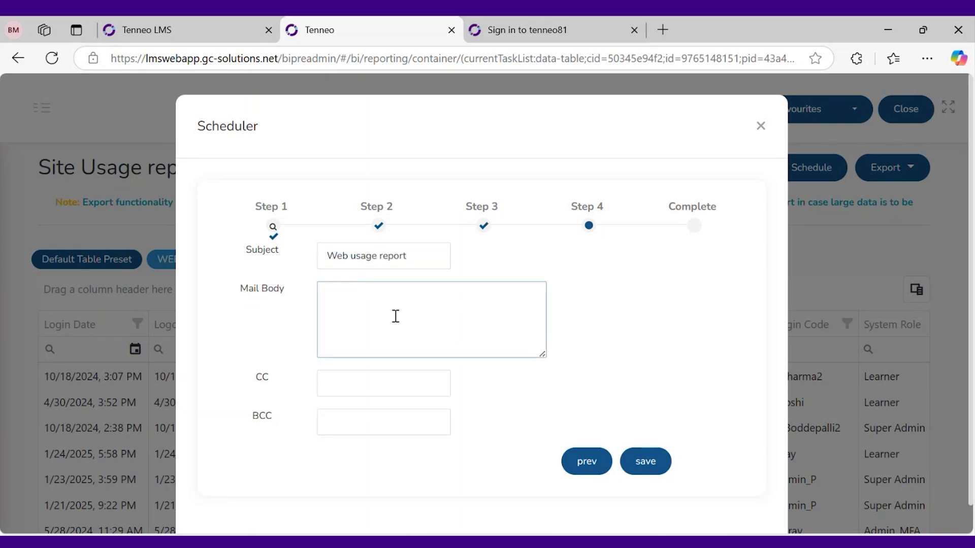
text(Test)
click(410, 383)
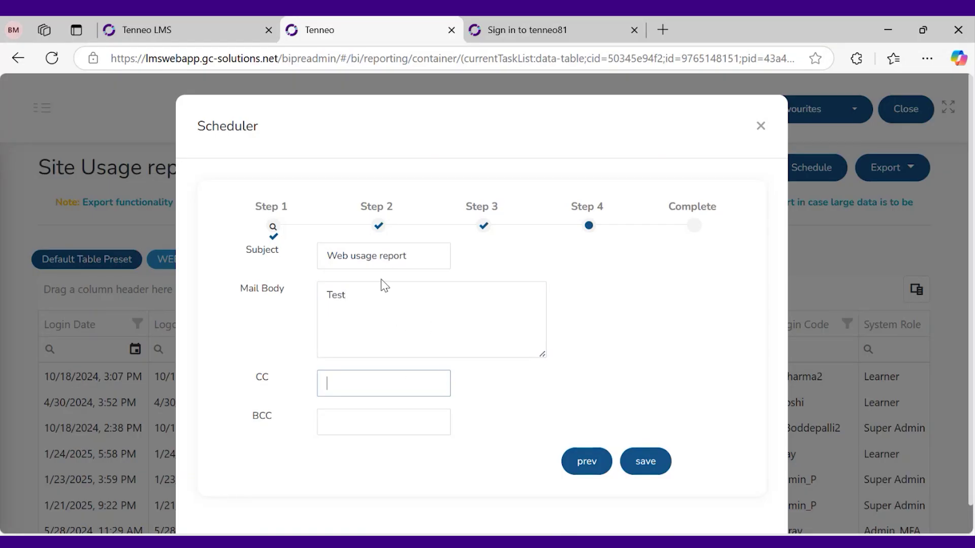
double_click(265, 378)
click(295, 406)
click(380, 386)
click(646, 462)
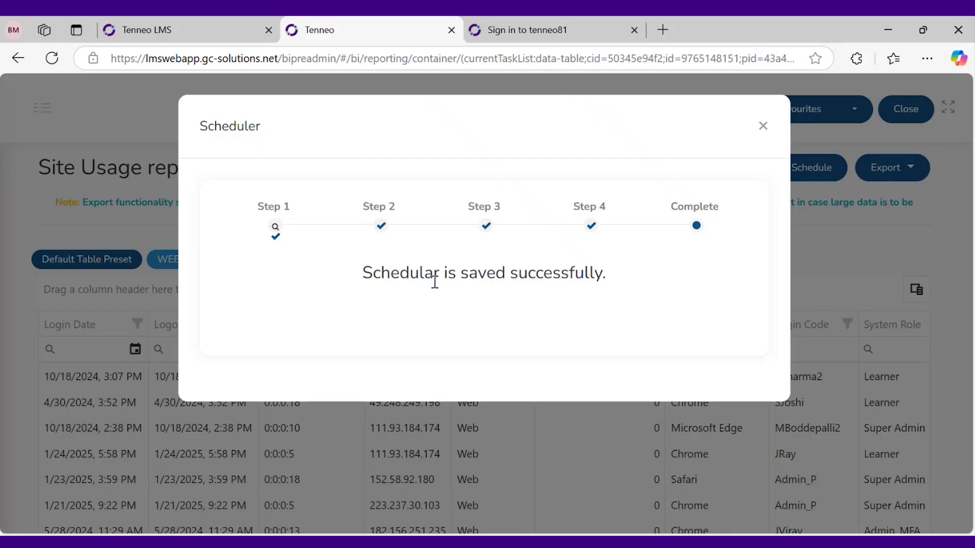
Close the finished Scheduler and go to the Scheduled Datasets list from the sidebar
click(762, 126)
scroll(432, 374, down, 3)
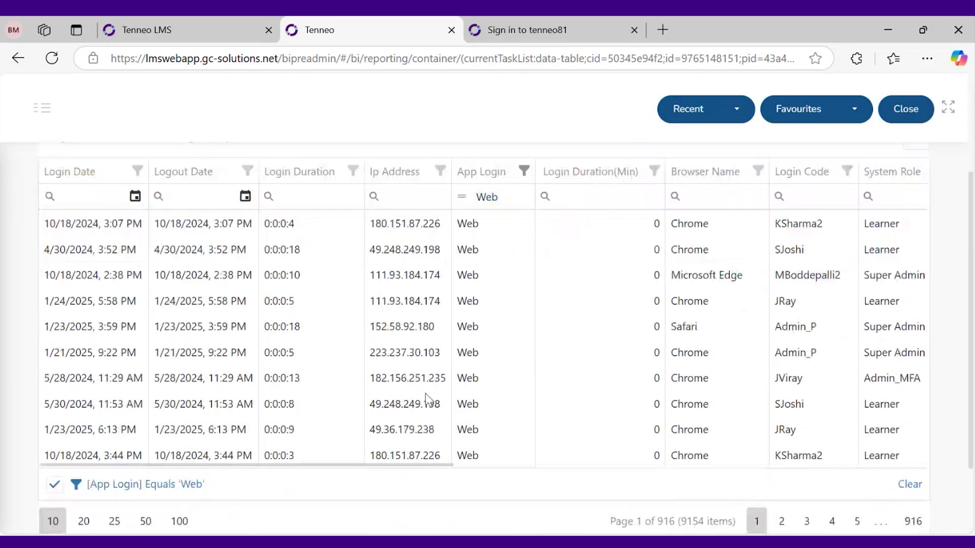
scroll(428, 400, up, 3)
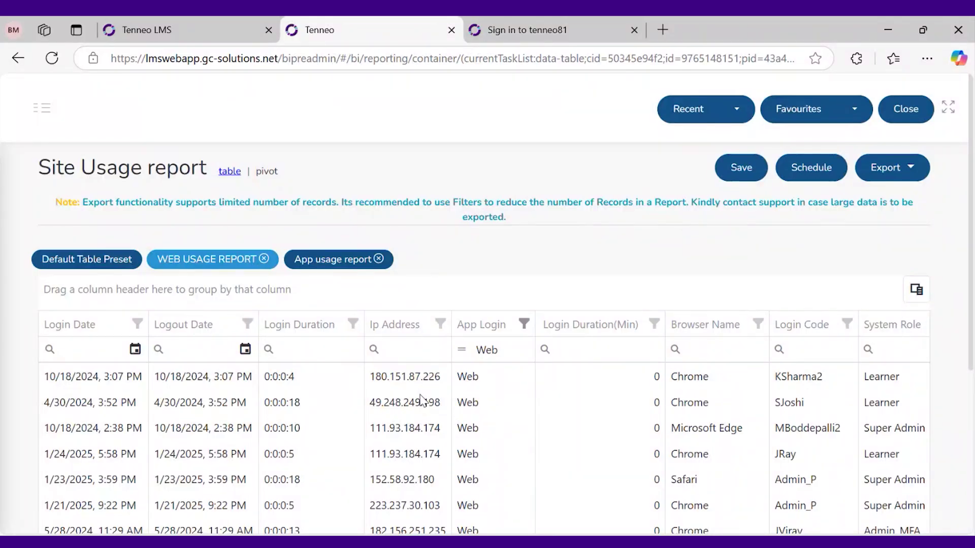
click(42, 108)
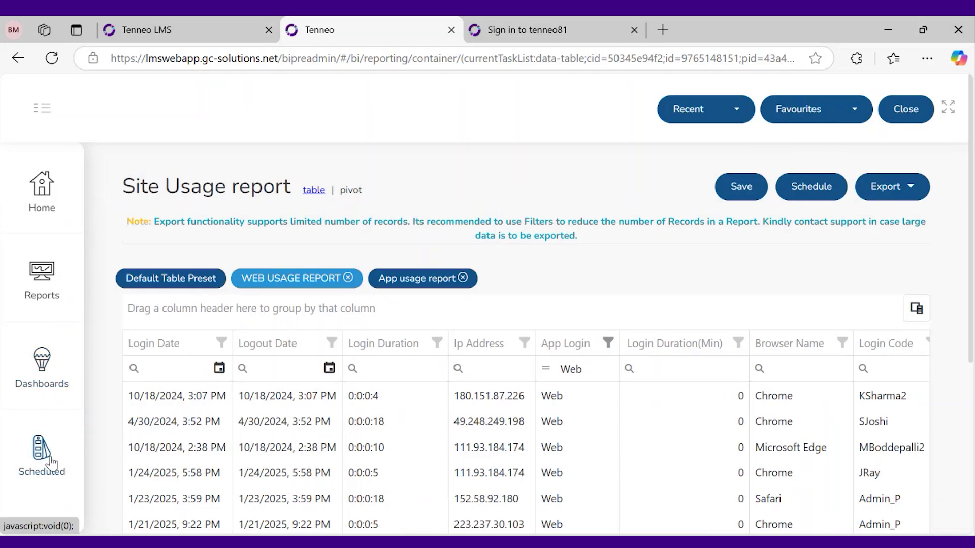
click(43, 462)
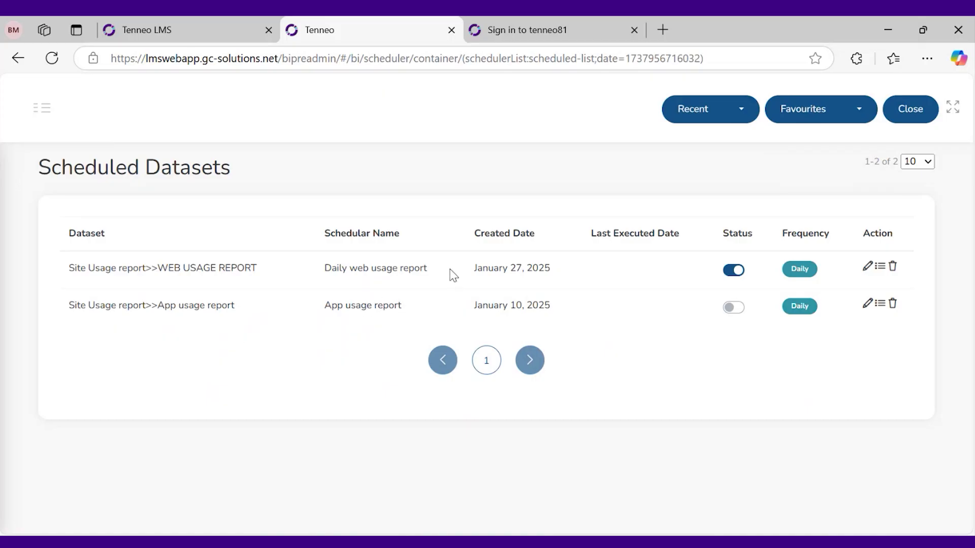
Point out the new schedule's name and created date, then switch its Status off and on
drag(443, 272, 324, 269)
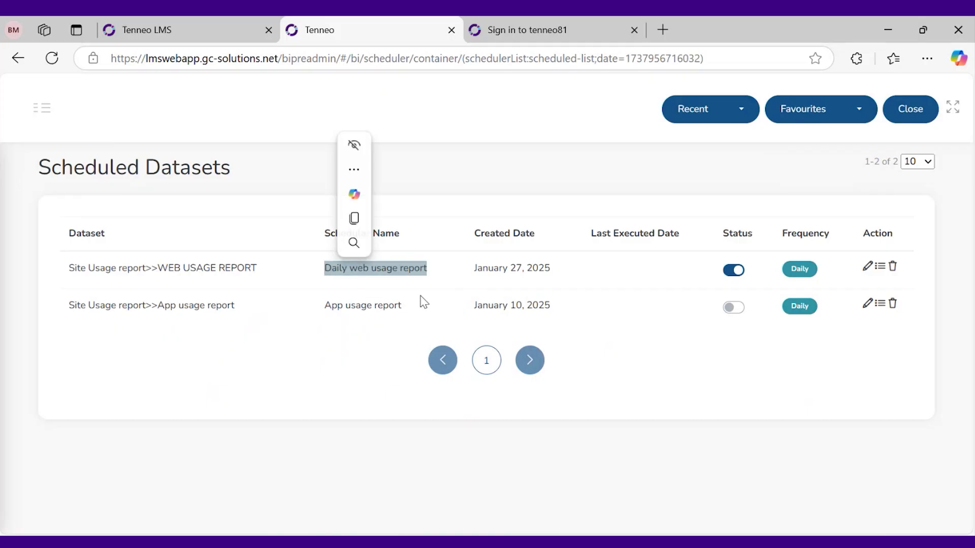
click(422, 301)
drag(558, 271, 467, 272)
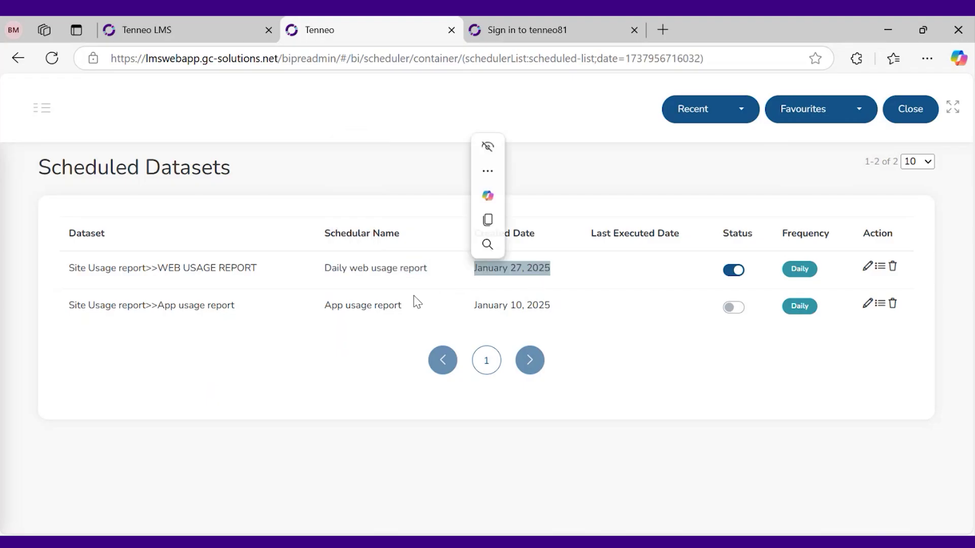
click(416, 302)
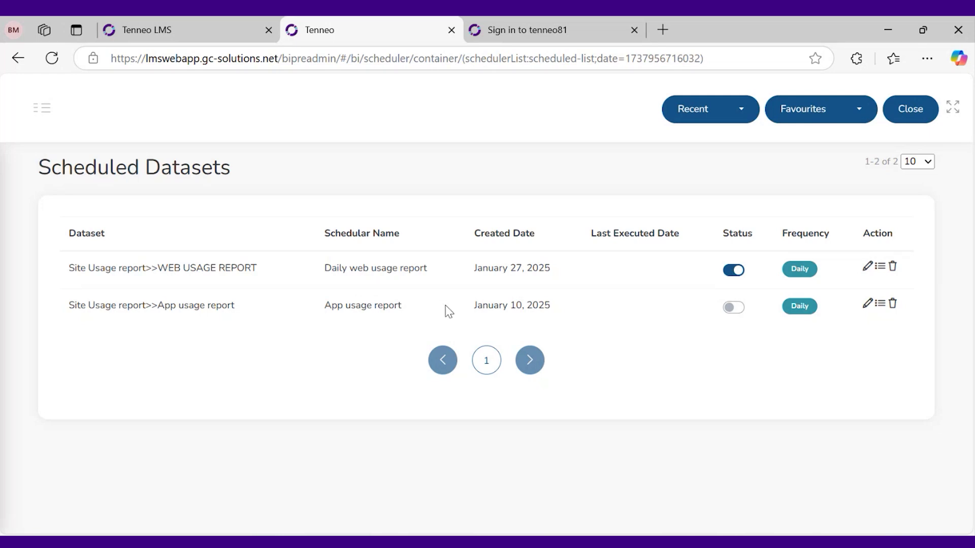
click(735, 270)
click(740, 275)
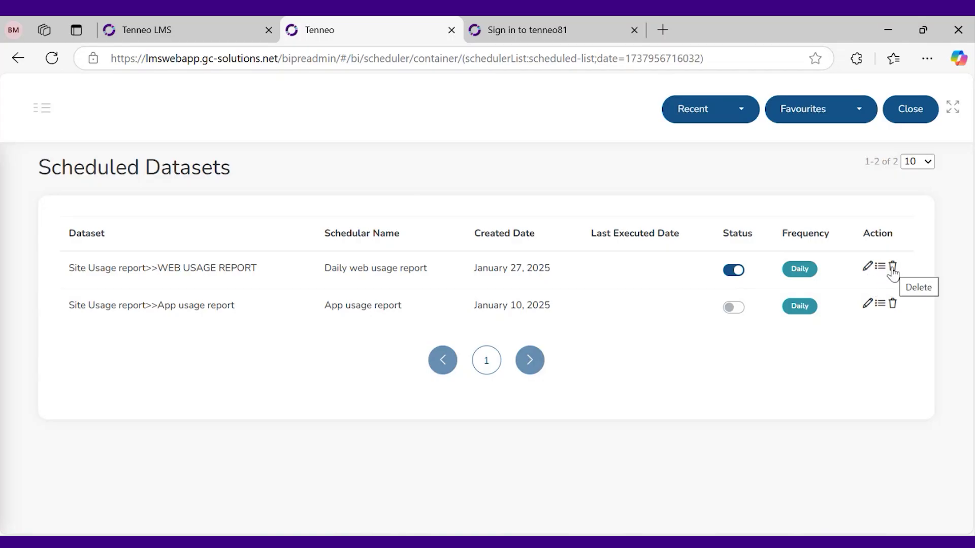
Open the Site Usage report from Reports and scroll through its login records table
click(44, 108)
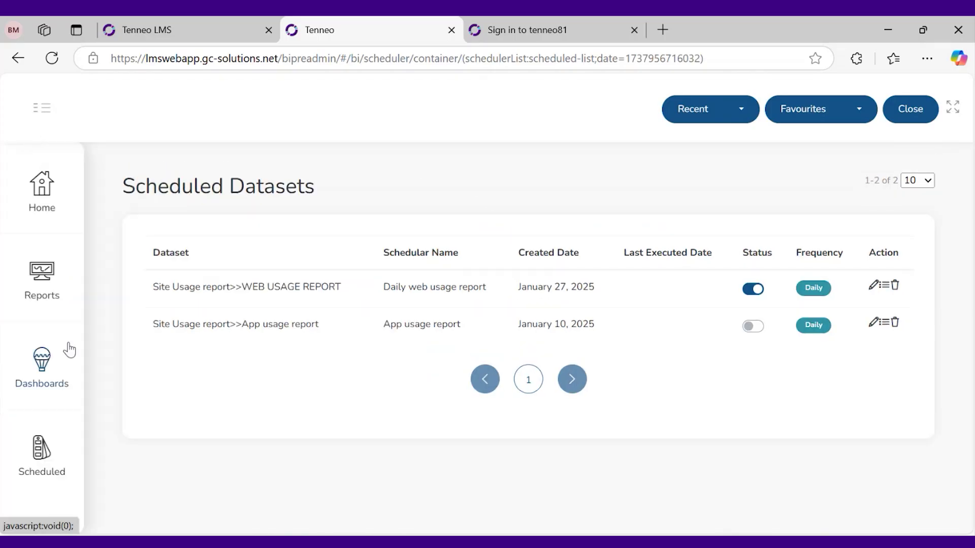
click(71, 283)
click(148, 209)
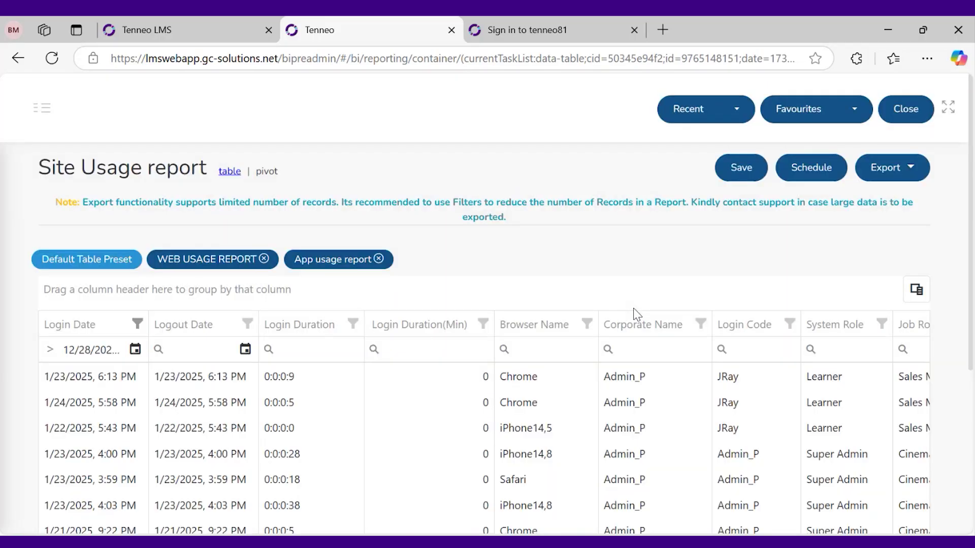
scroll(688, 364, down, 2)
scroll(734, 330, up, 2)
scroll(692, 359, down, 3)
scroll(719, 325, up, 1)
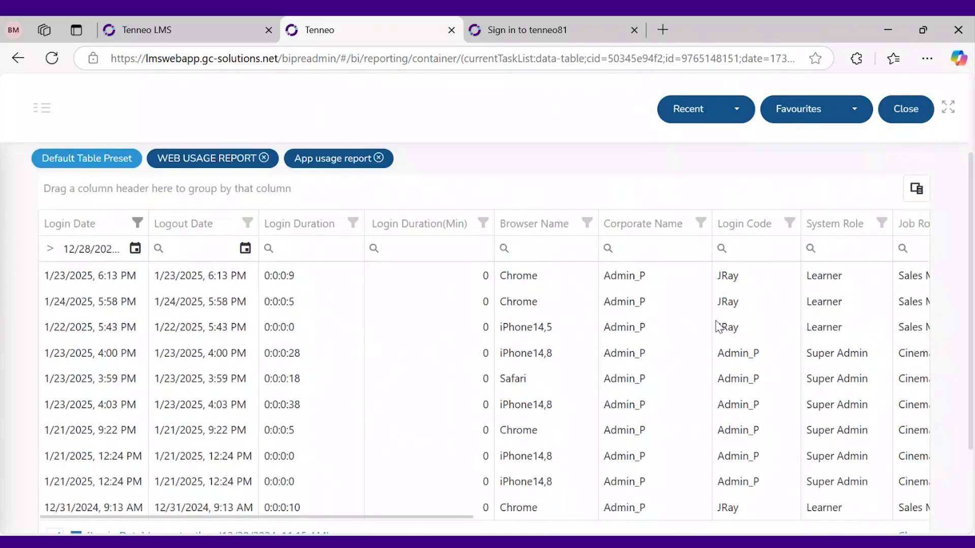
scroll(717, 325, up, 2)
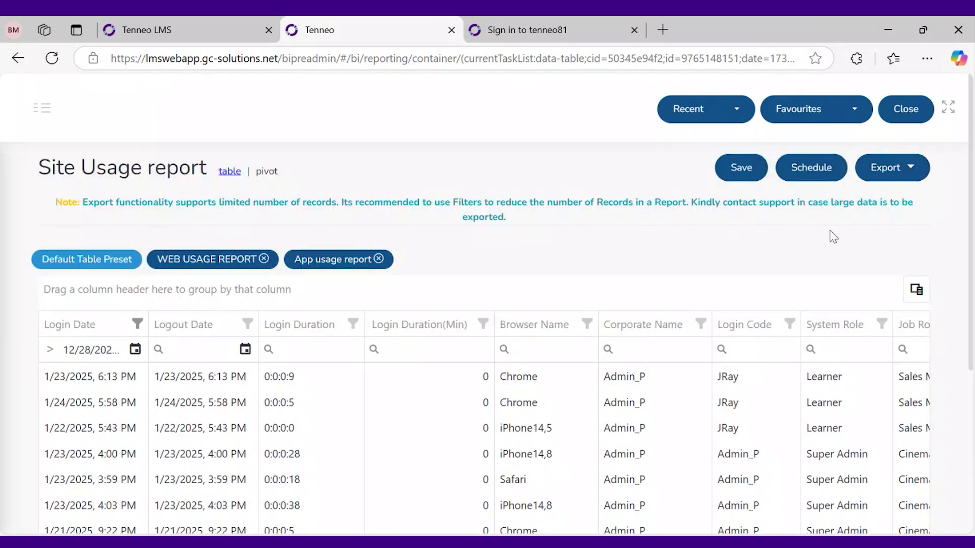
scroll(696, 335, down, 2)
scroll(693, 329, down, 2)
drag(431, 463, 886, 463)
scroll(339, 315, left, 10)
scroll(342, 315, up, 4)
Highlight the Site Usage report title to point it out, then review the table
triple_click(110, 171)
click(339, 169)
scroll(543, 304, down, 3)
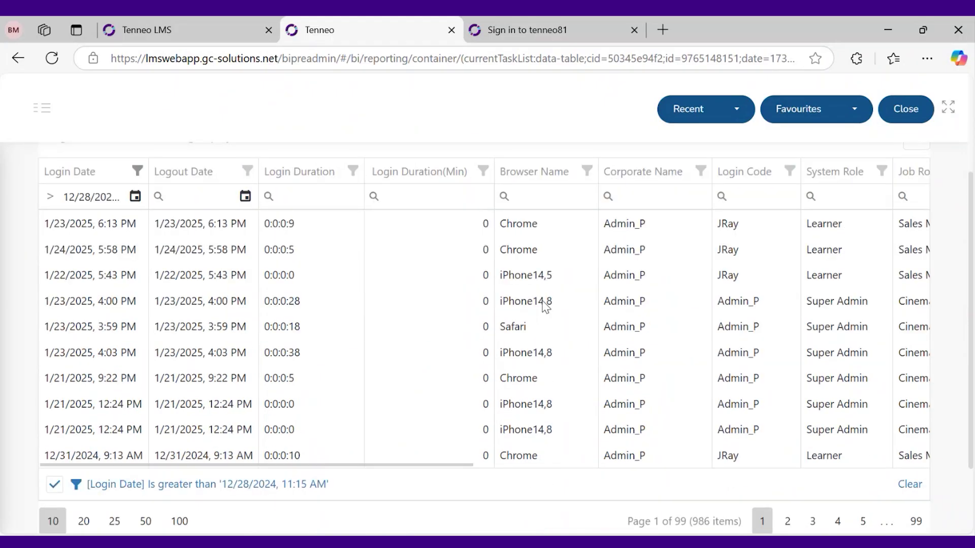
scroll(544, 303, up, 3)
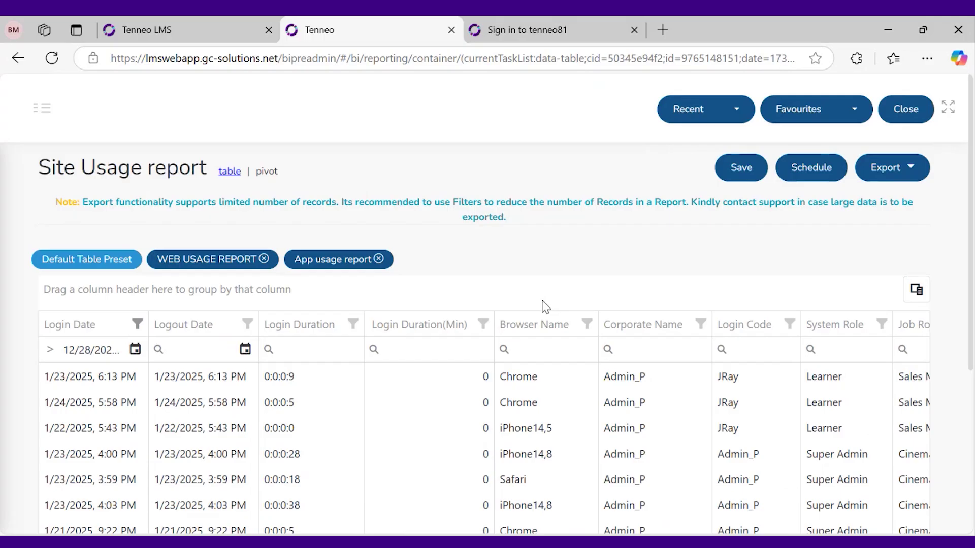
scroll(546, 307, down, 2)
click(552, 547)
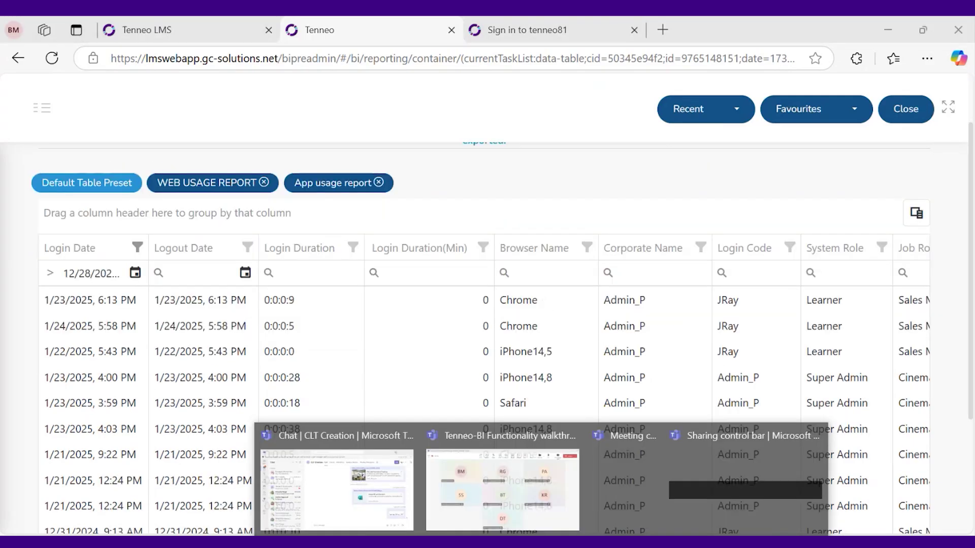
click(522, 504)
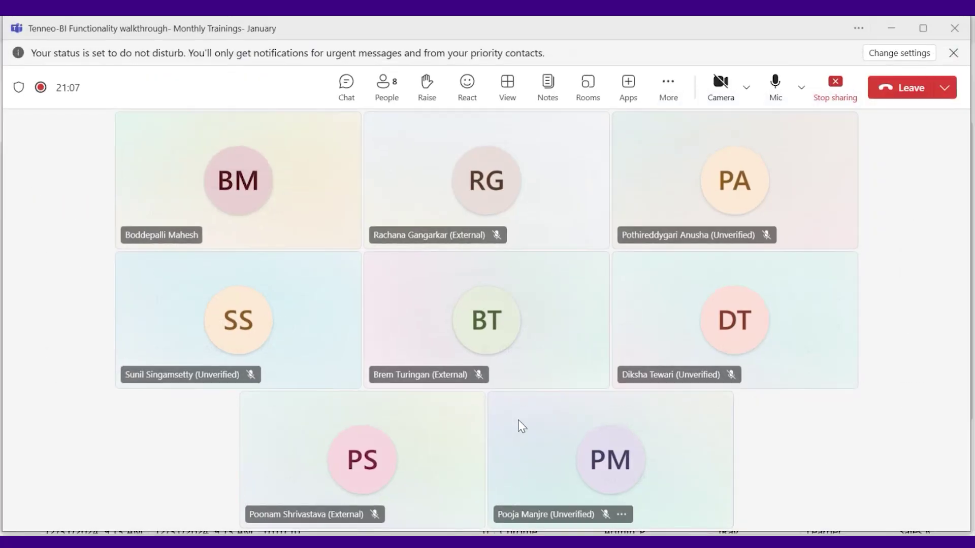
click(891, 31)
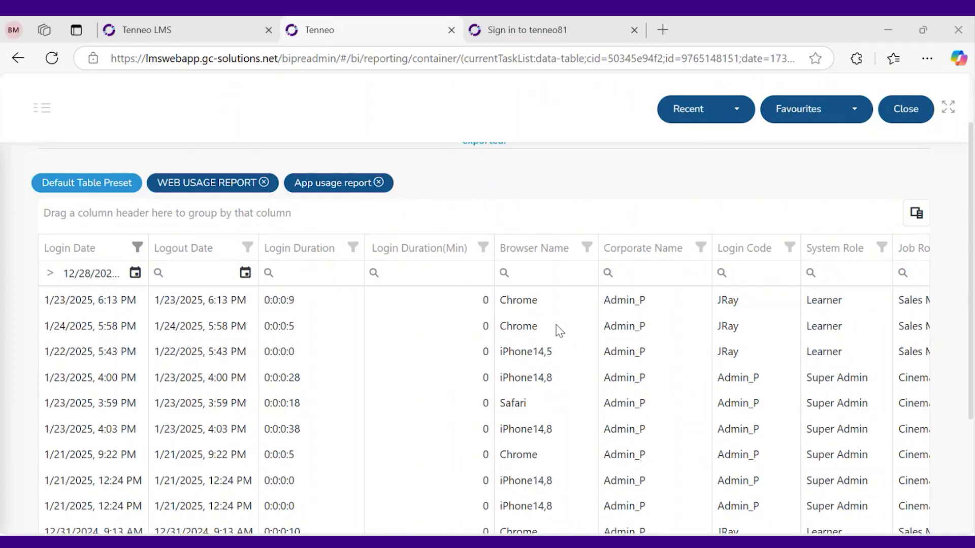
scroll(559, 330, down, 2)
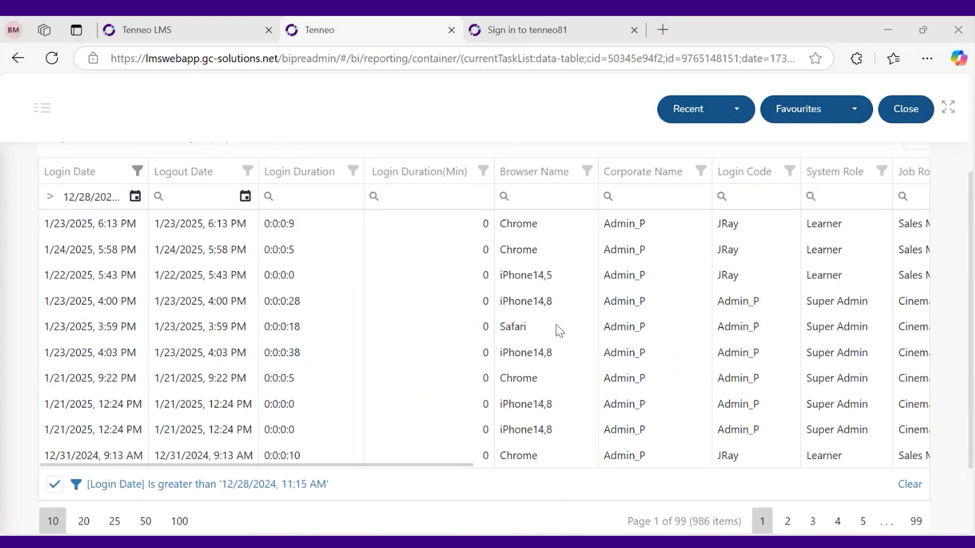
scroll(558, 330, up, 4)
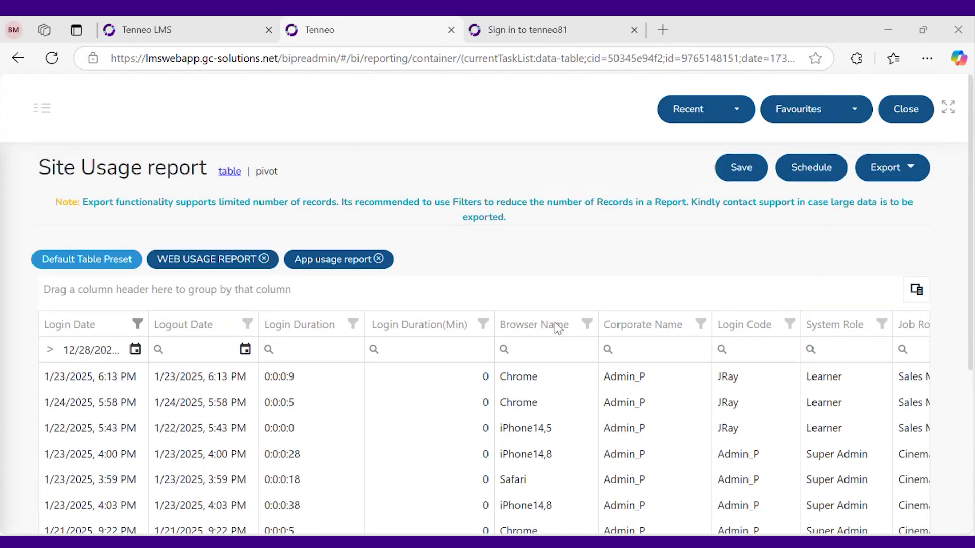
click(43, 108)
Open the Reports catalogue, review the OneNote reports reference table, and return to the browser
click(29, 280)
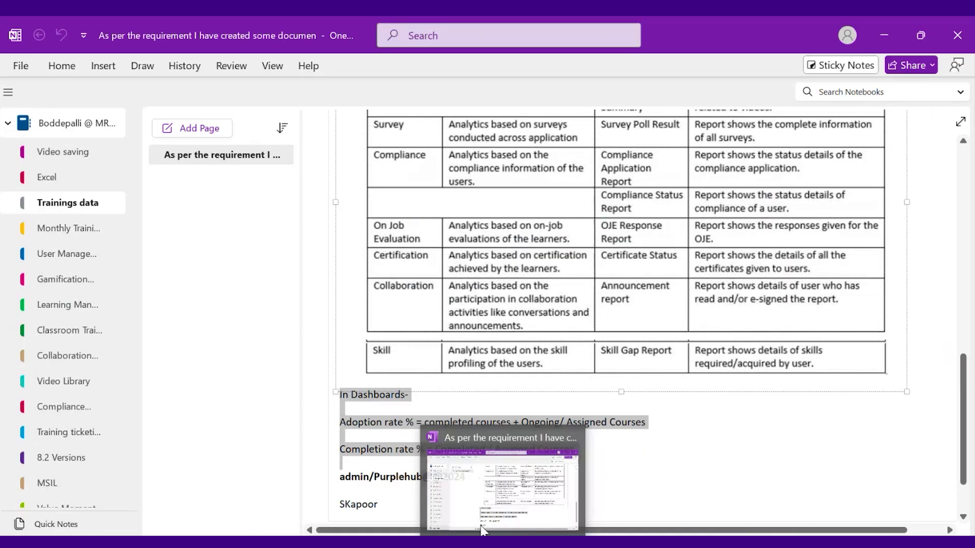
scroll(545, 304, up, 6)
scroll(551, 307, up, 8)
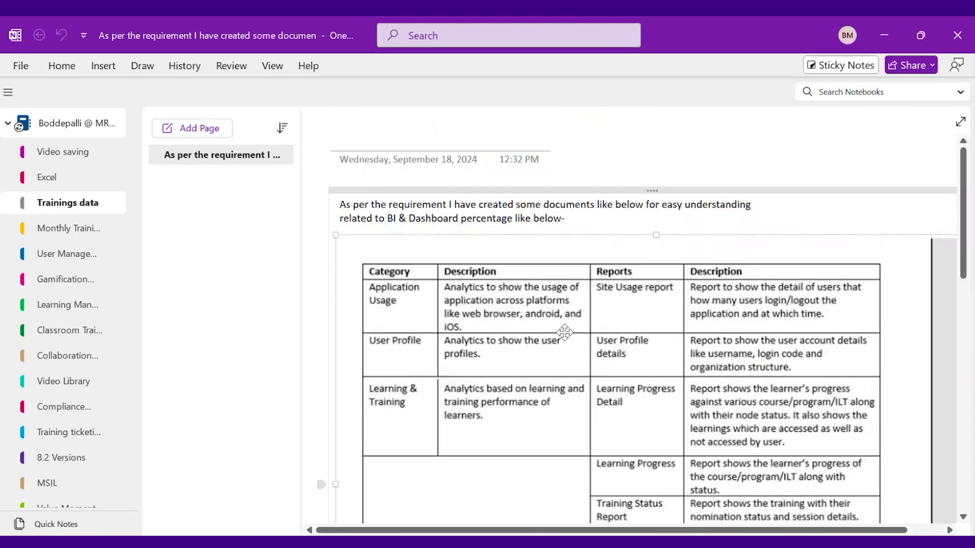
scroll(564, 332, down, 2)
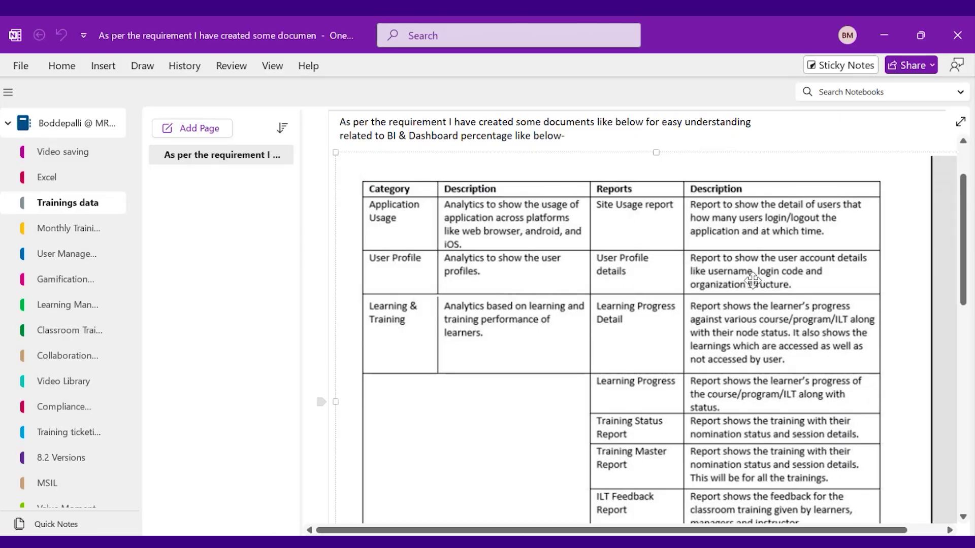
scroll(730, 331, down, 2)
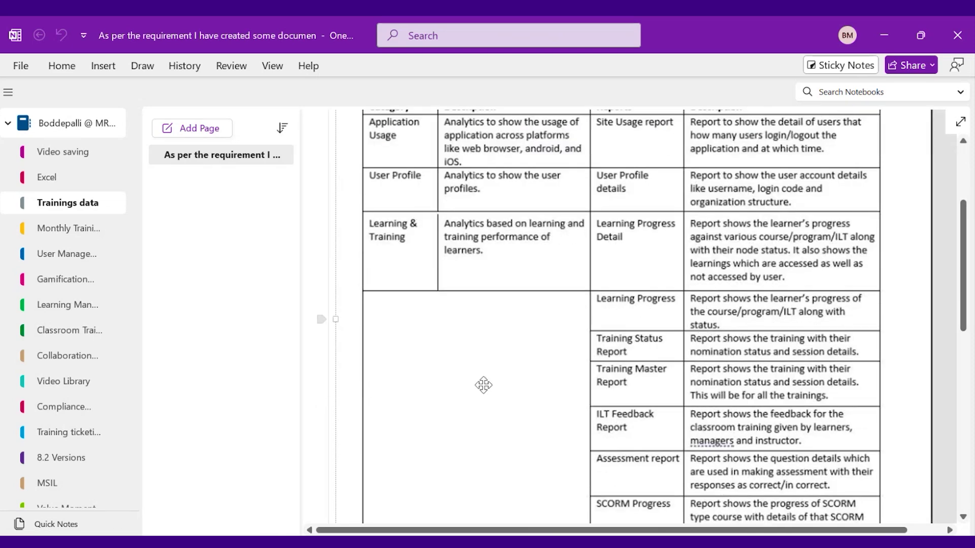
key(alt+Tab)
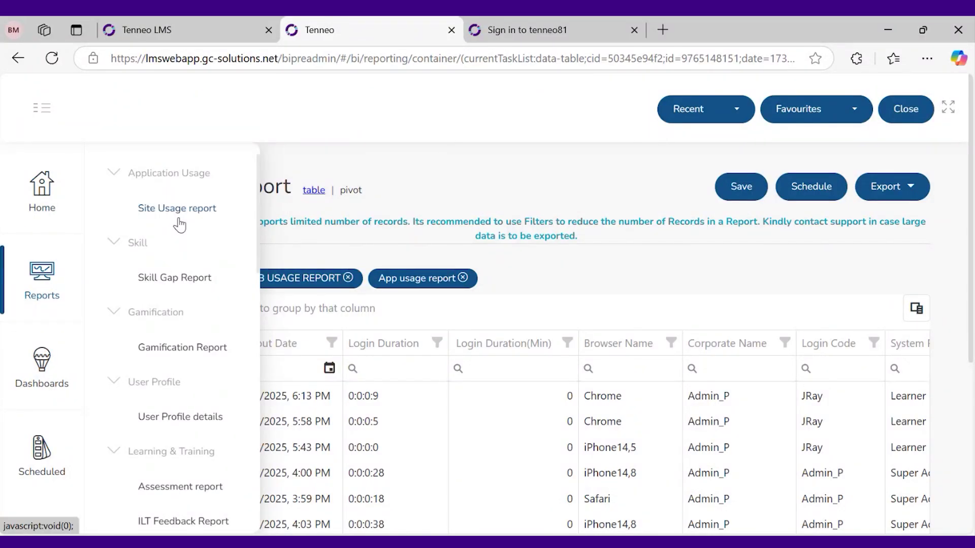
Open the User Profile details report, then view the 287-record Manage Users list in the LMS tab
scroll(182, 426, down, 2)
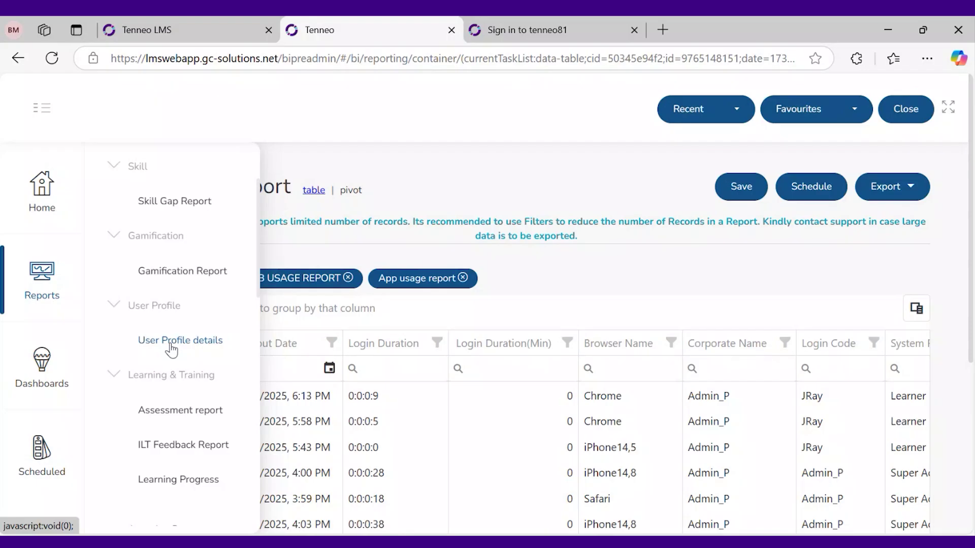
click(171, 341)
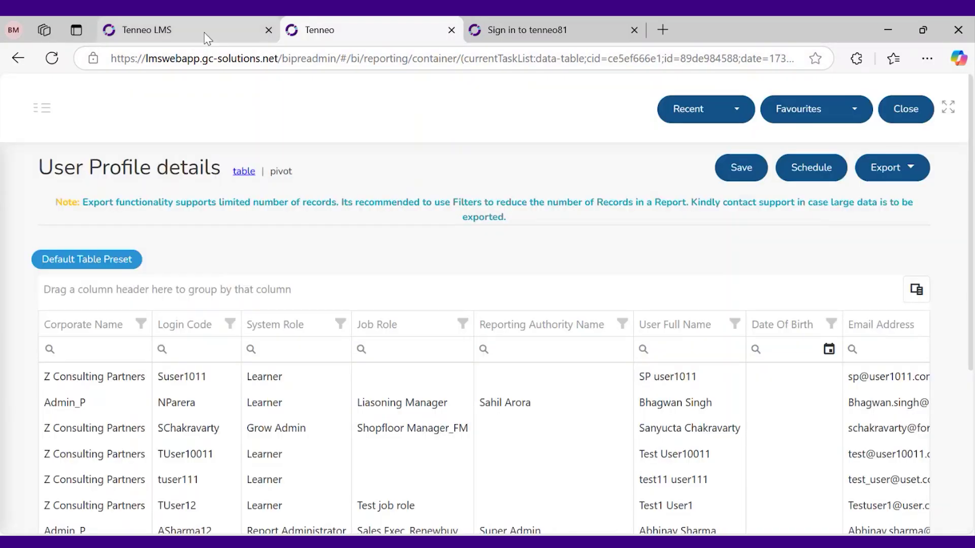
click(204, 32)
scroll(91, 250, up, 5)
click(89, 250)
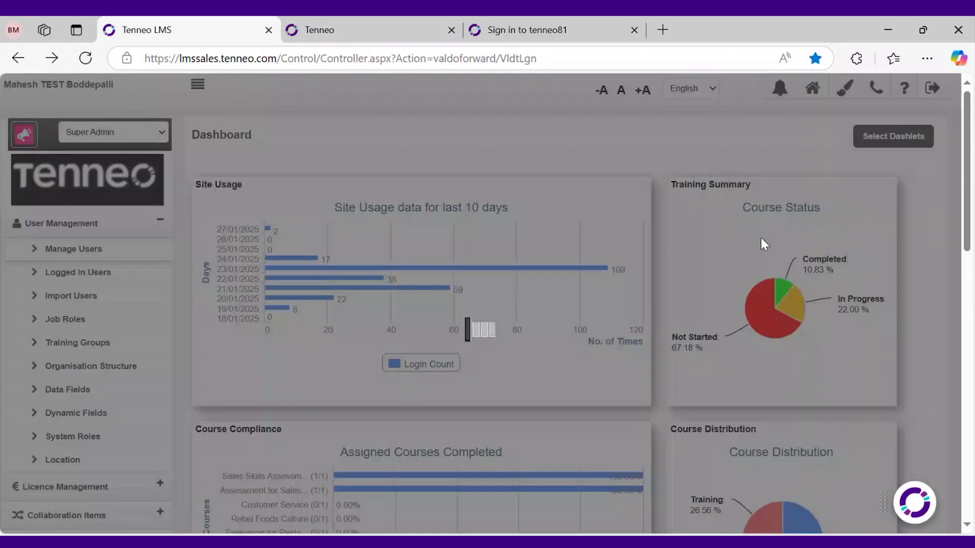
scroll(729, 330, down, 3)
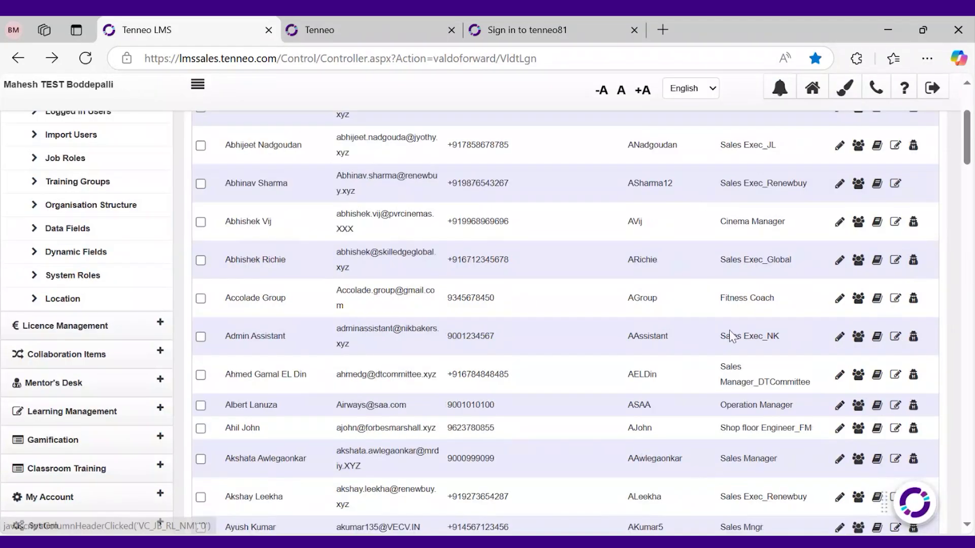
scroll(729, 330, down, 20)
scroll(779, 404, down, 15)
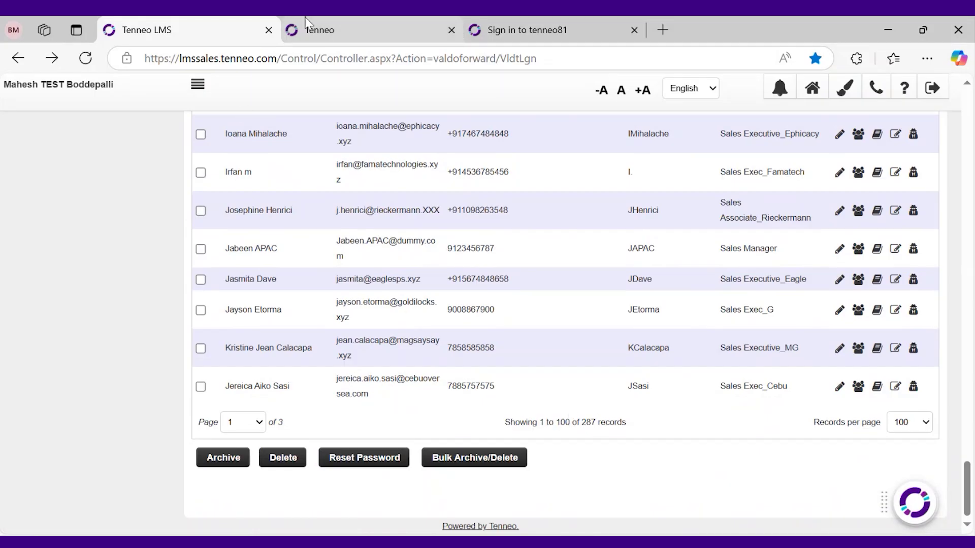
On the User Profile details report, point out its title and remove the applied filter
click(317, 26)
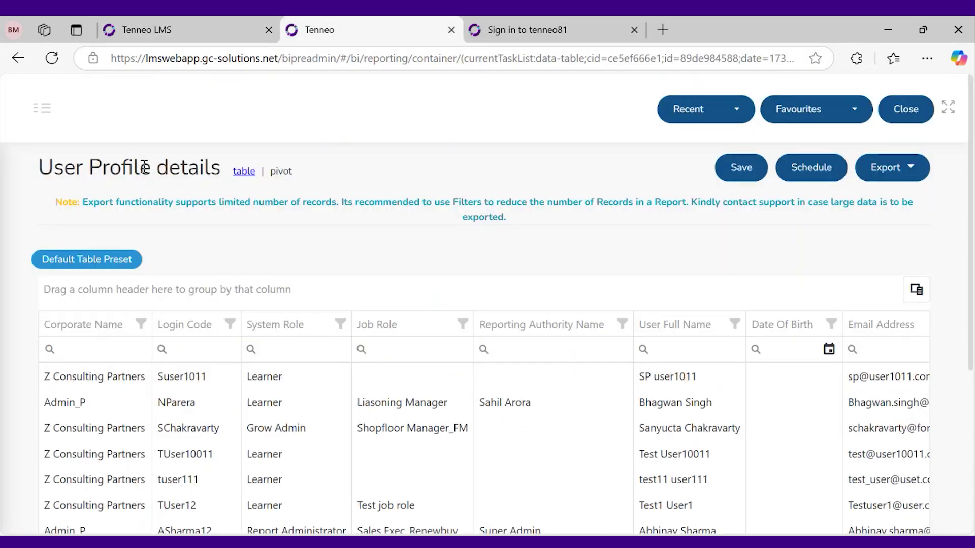
triple_click(141, 162)
click(382, 159)
scroll(338, 294, down, 5)
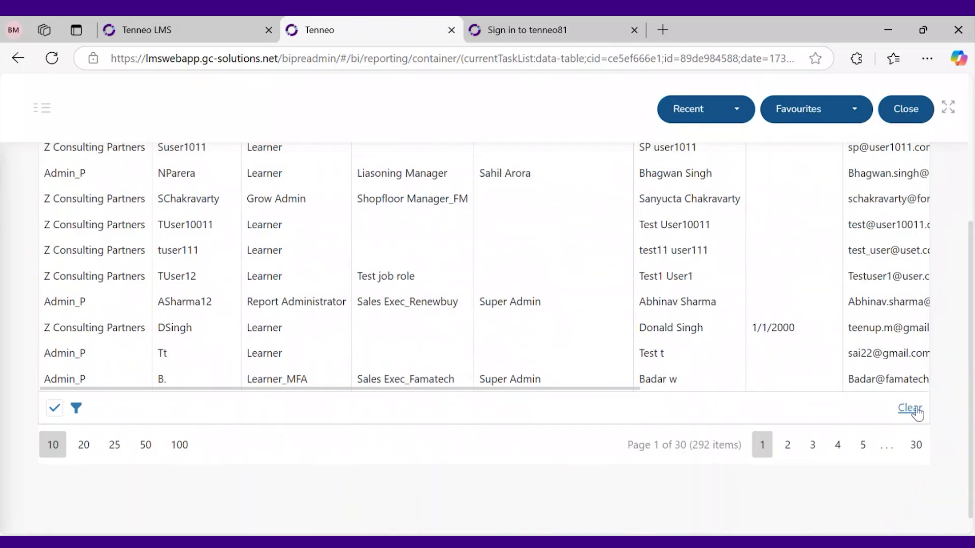
click(910, 408)
scroll(562, 389, up, 3)
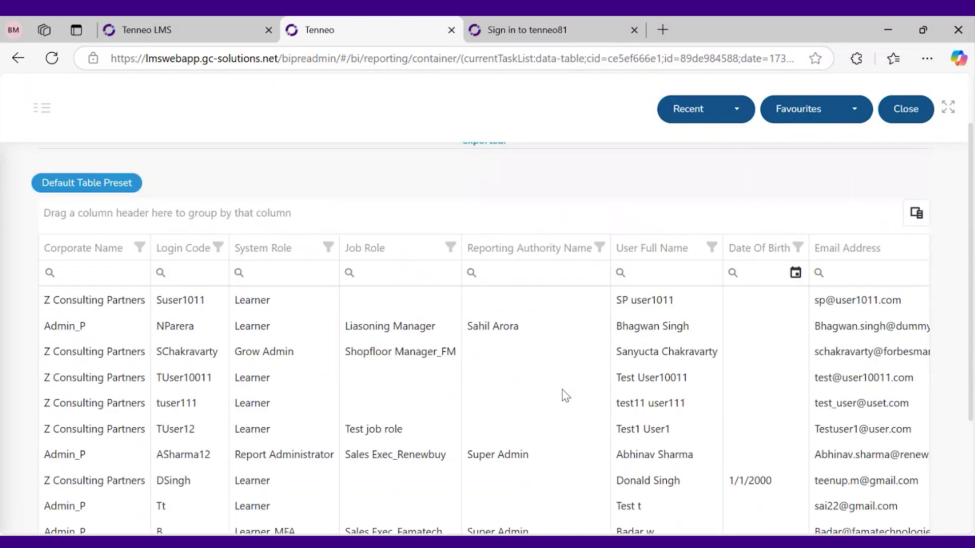
Scroll the report between pager and column headers, comparing it with the LMS user list tab
scroll(283, 432, down, 2)
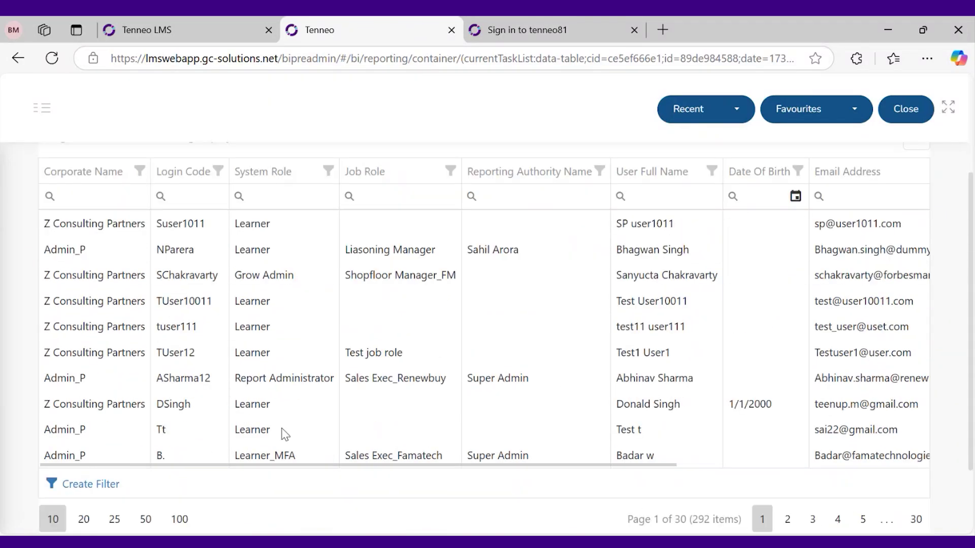
drag(332, 464, 604, 464)
scroll(603, 359, up, 2)
scroll(603, 358, down, 2)
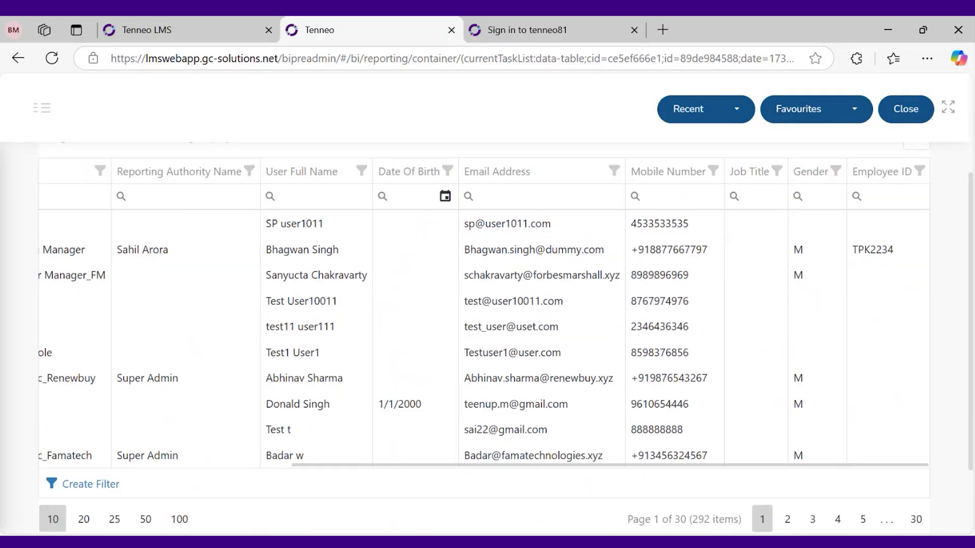
scroll(971, 349, up, 1)
scroll(691, 526, down, 1)
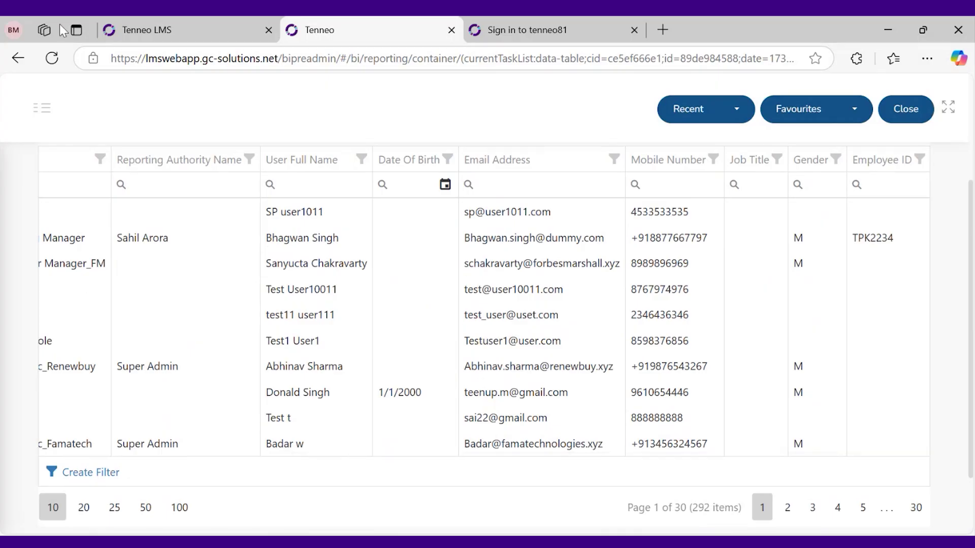
click(160, 30)
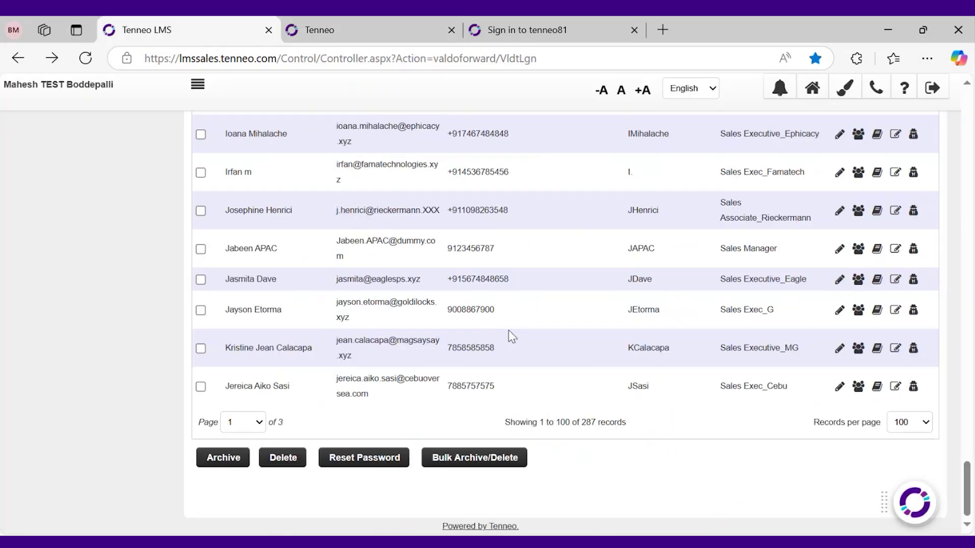
click(319, 30)
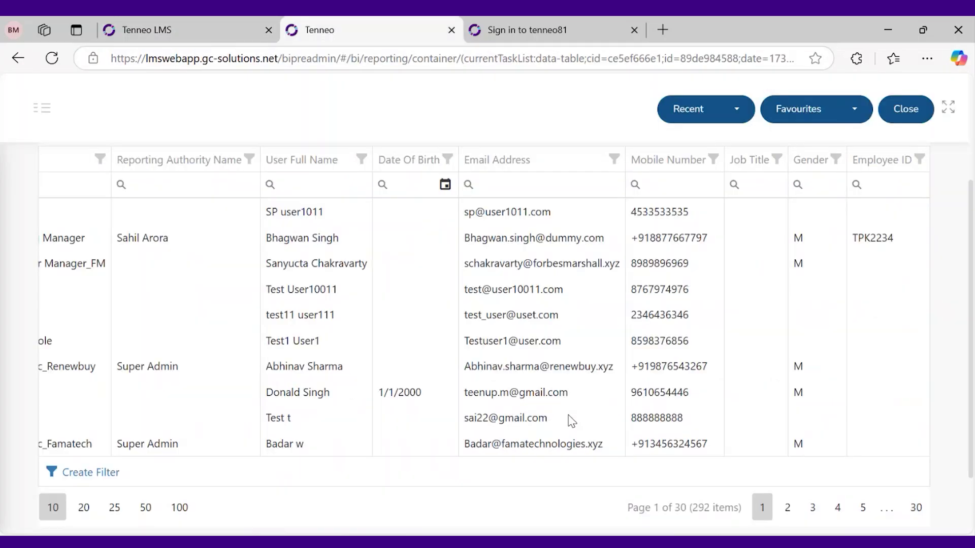
scroll(624, 461, up, 2)
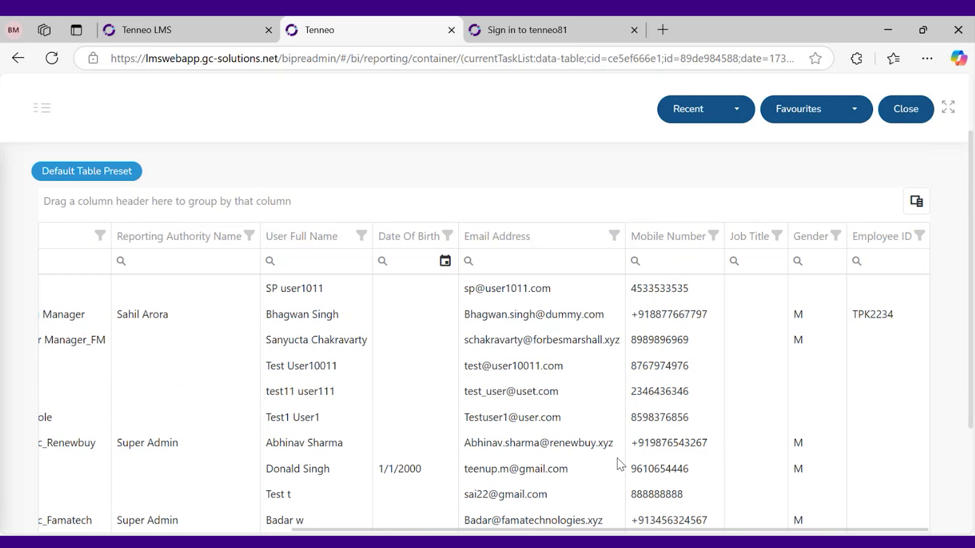
scroll(619, 463, down, 2)
scroll(619, 463, up, 2)
Add an Is Blocked column after Email Address from the field chooser
click(916, 202)
scroll(847, 434, down, 2)
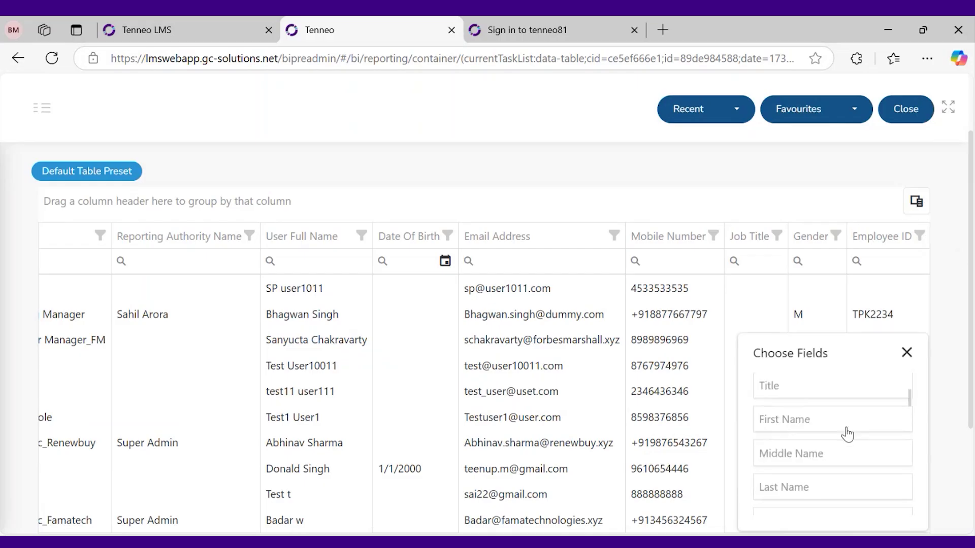
scroll(847, 436, down, 5)
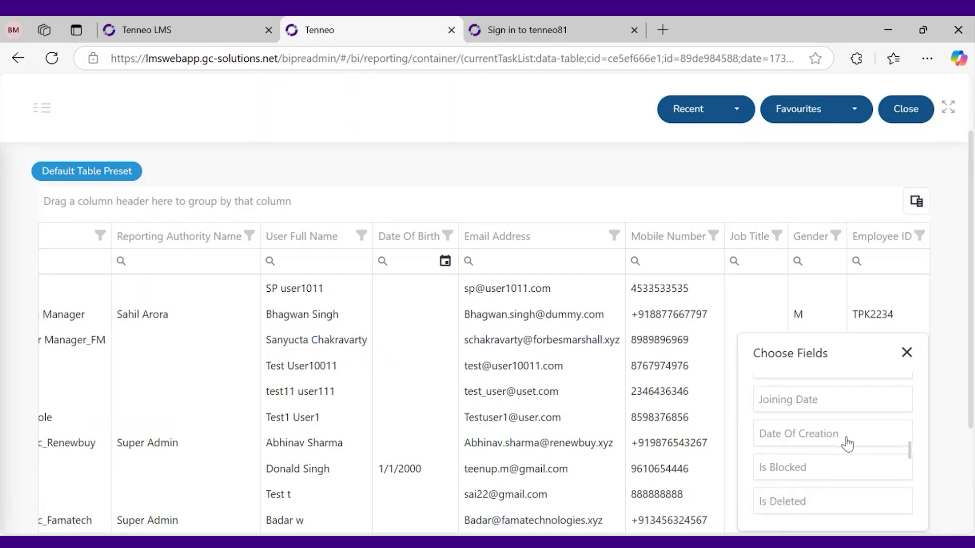
scroll(847, 445, down, 1)
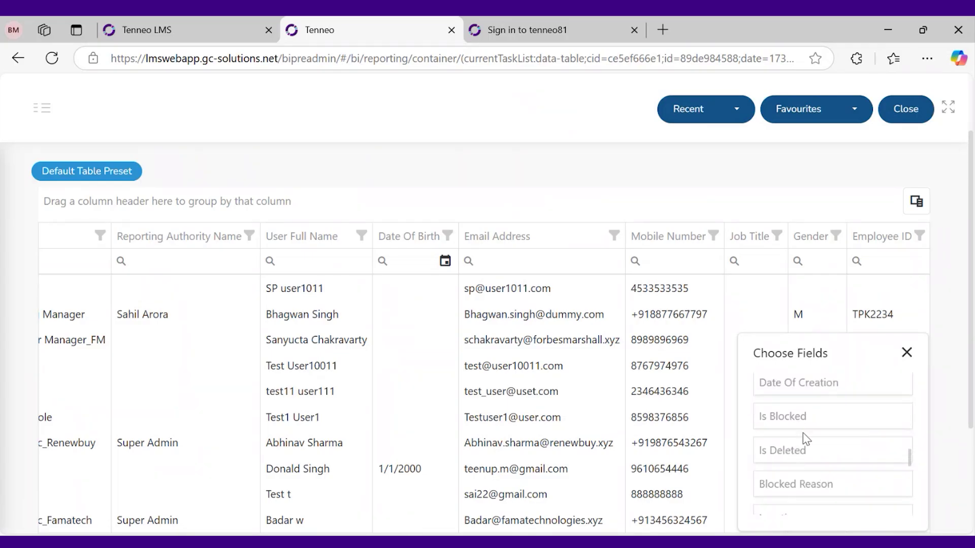
drag(804, 423, 683, 402)
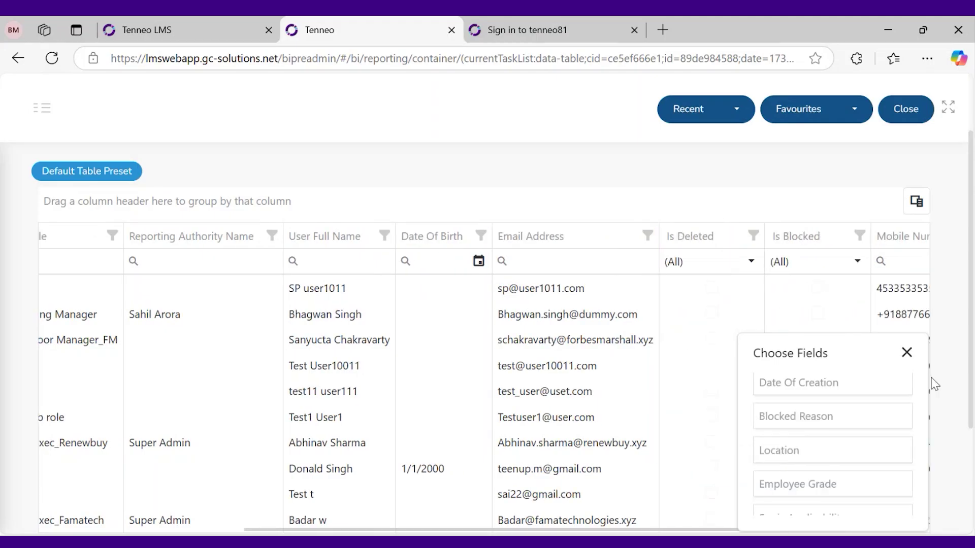
click(907, 353)
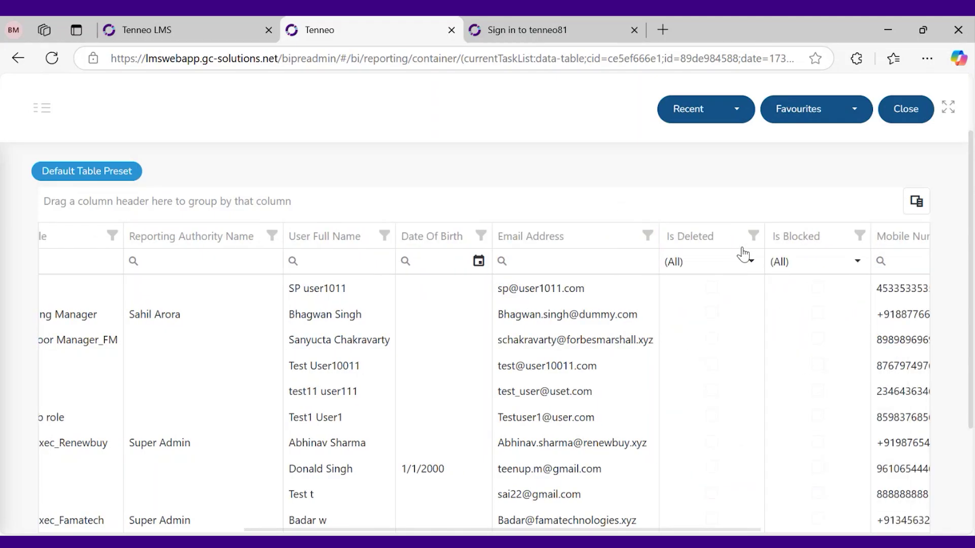
Filter the report to Is Deleted equals false and Is Blocked false
click(755, 237)
click(604, 310)
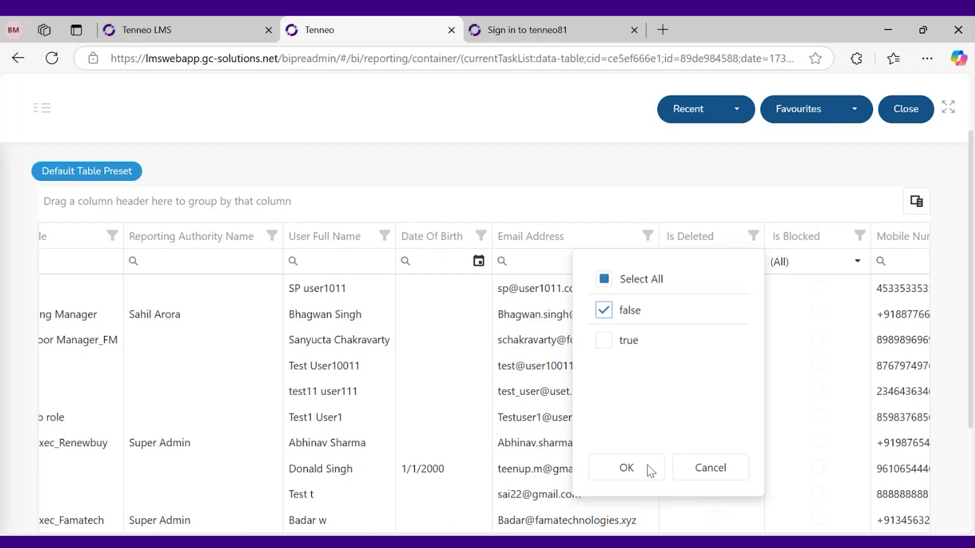
click(649, 471)
click(783, 237)
click(651, 308)
click(656, 468)
scroll(660, 475, down, 3)
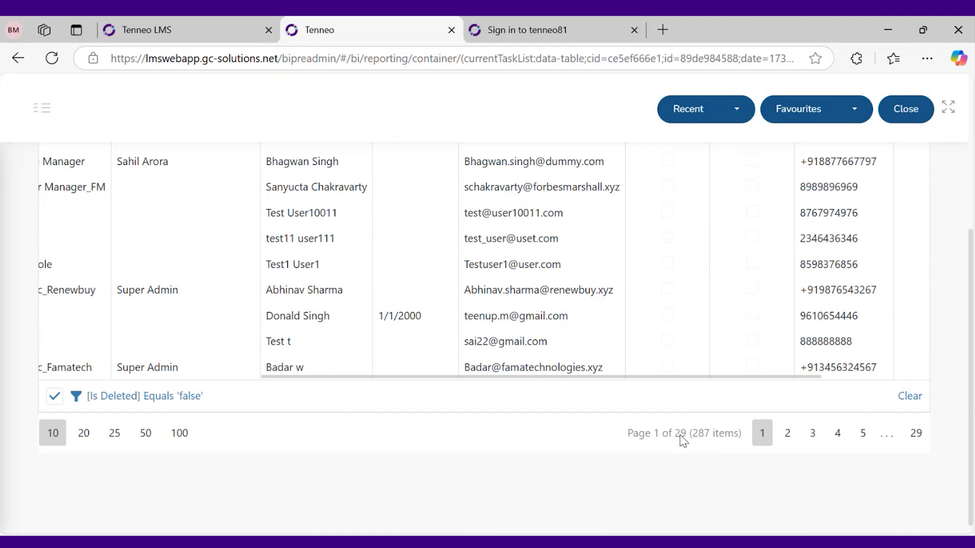
Compare the report's 287 items against the LMS user list's record count
click(201, 32)
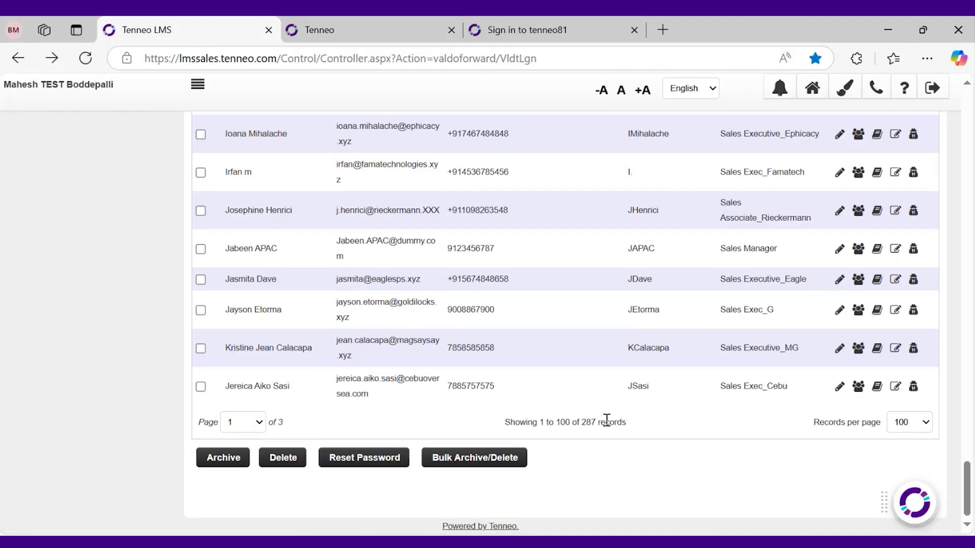
click(323, 37)
scroll(589, 375, up, 3)
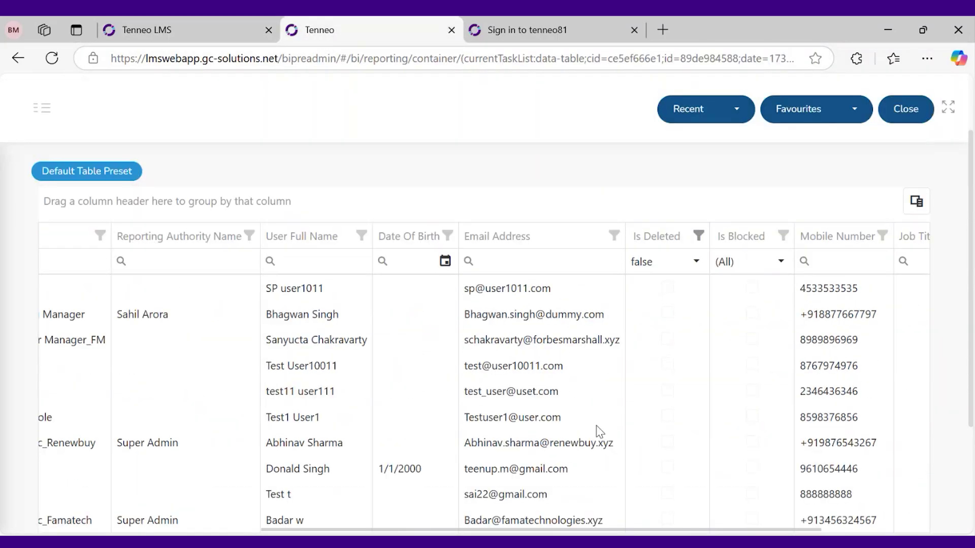
Add a Date Of Creation column before Mobile Number in the report
scroll(579, 421, up, 2)
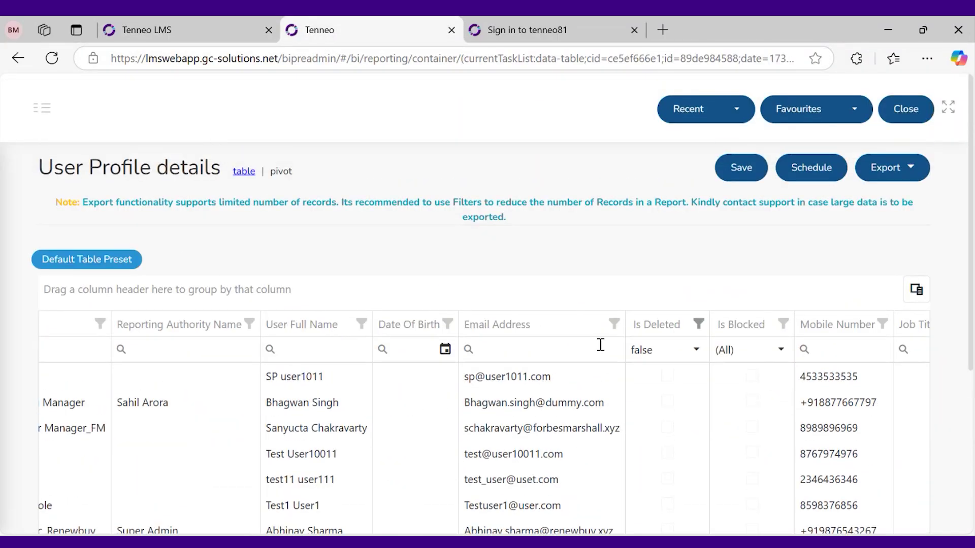
scroll(644, 361, down, 2)
scroll(736, 335, down, 2)
scroll(728, 357, up, 2)
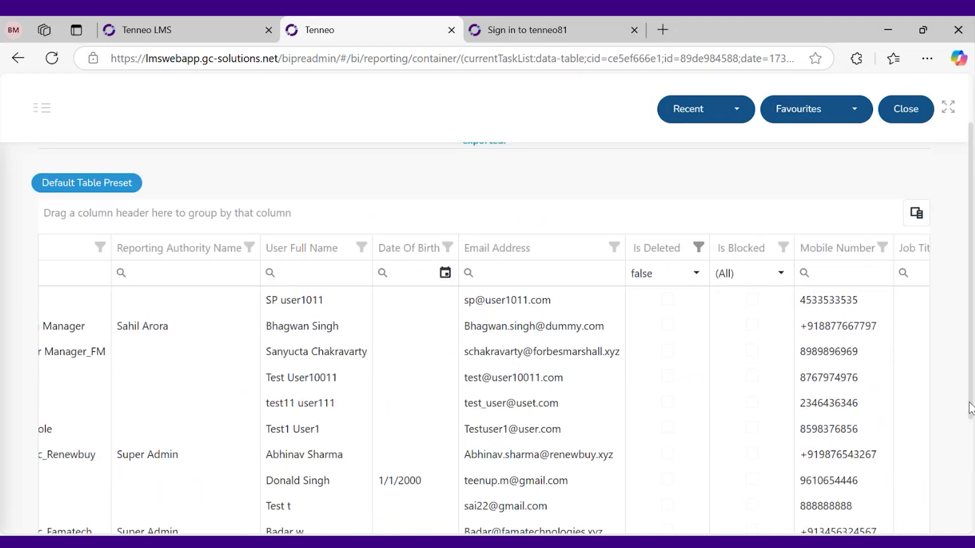
scroll(971, 408, down, 1)
drag(858, 511, 950, 515)
click(913, 184)
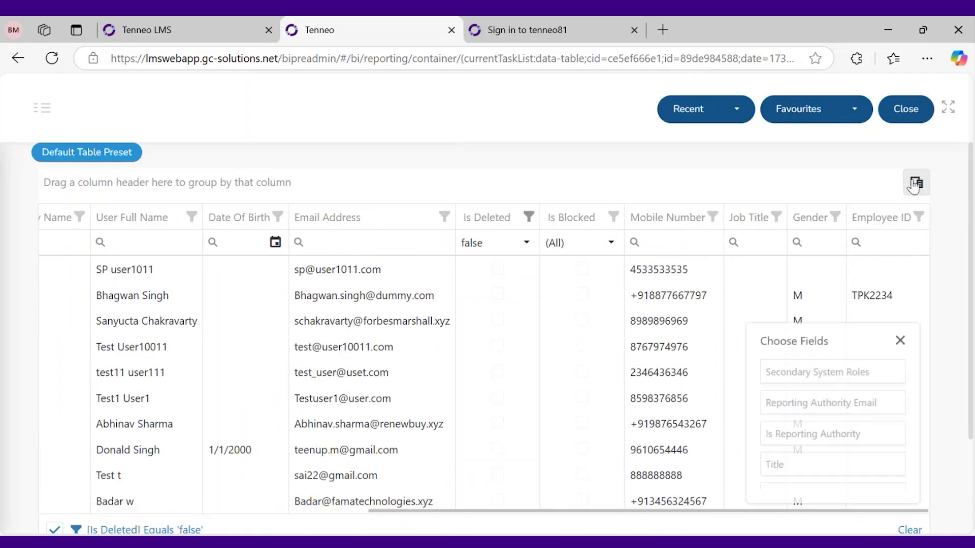
scroll(835, 409, down, 5)
scroll(835, 409, down, 3)
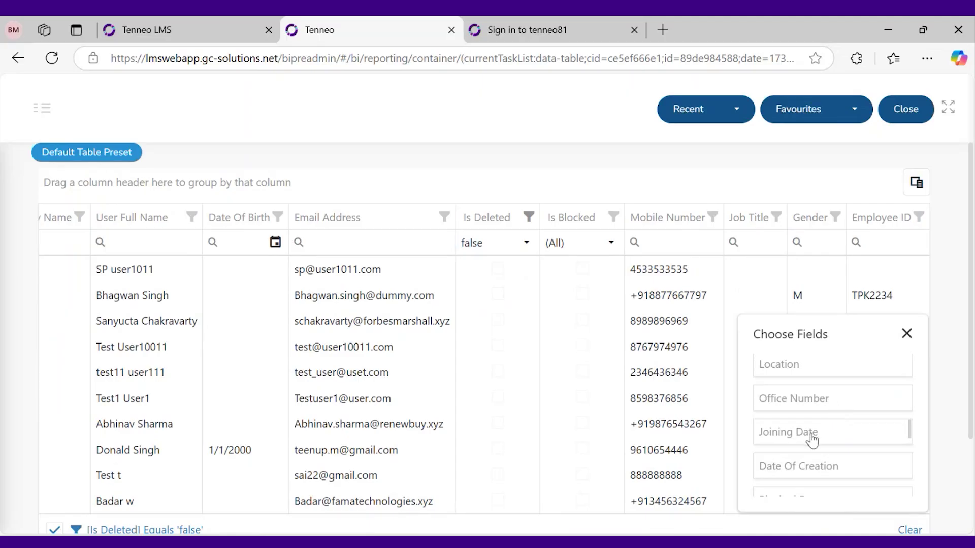
scroll(816, 477, down, 1)
drag(840, 425, 635, 392)
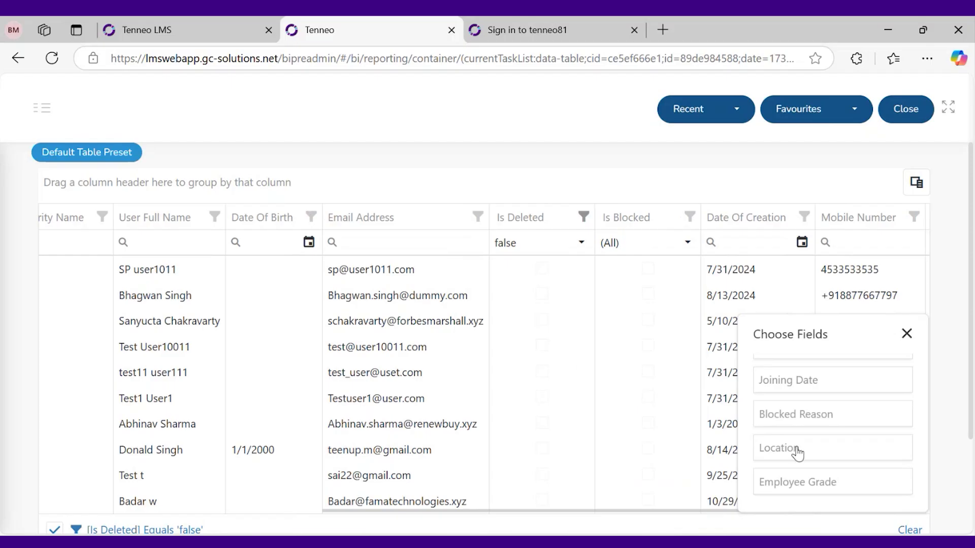
Add further columns such as Competency Unit, State and Region, then close the field chooser
scroll(834, 448, down, 3)
scroll(835, 448, down, 1)
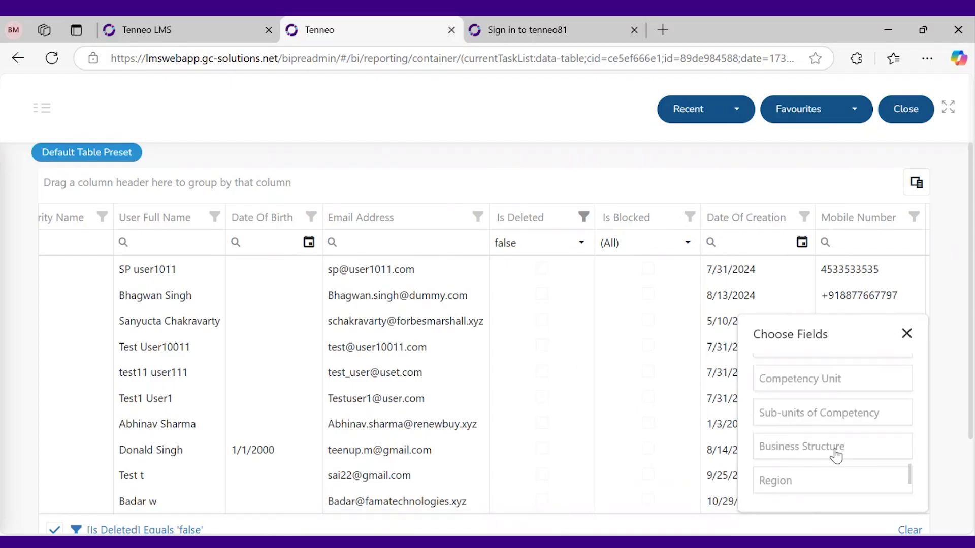
drag(786, 387, 696, 393)
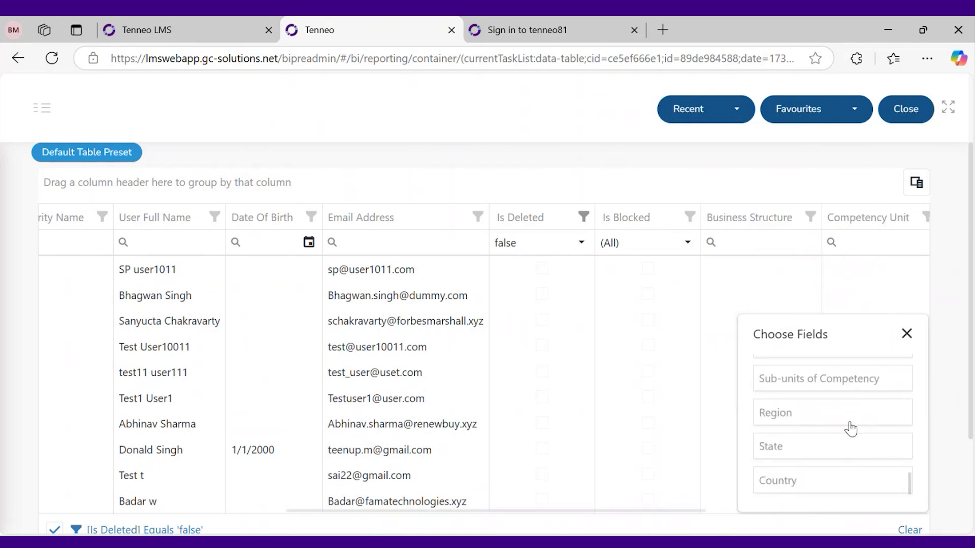
drag(815, 408, 718, 437)
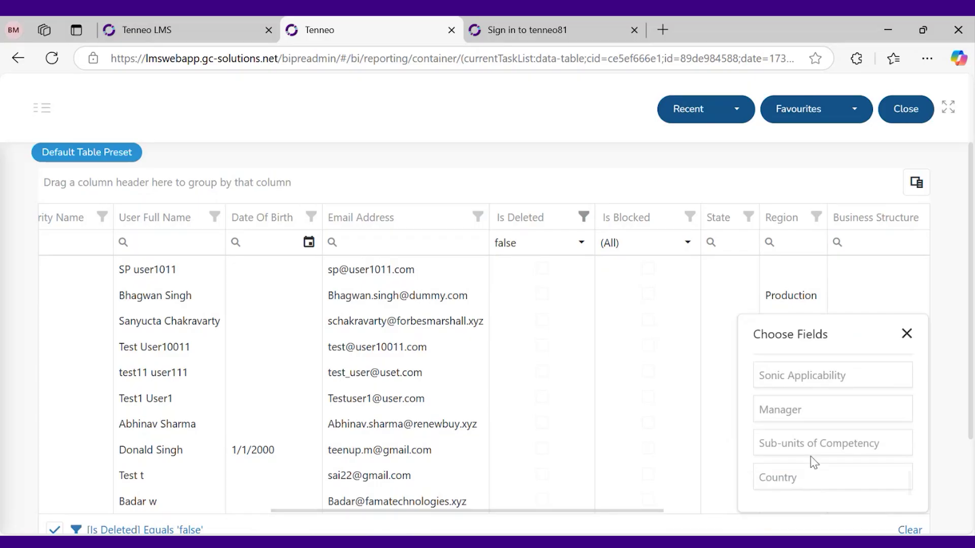
scroll(812, 462, down, 5)
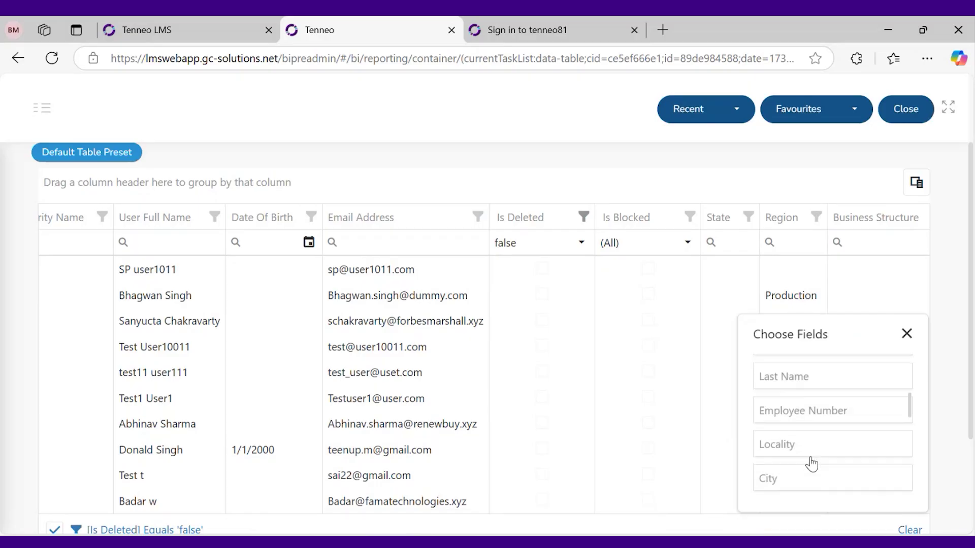
scroll(811, 464, down, 3)
click(906, 334)
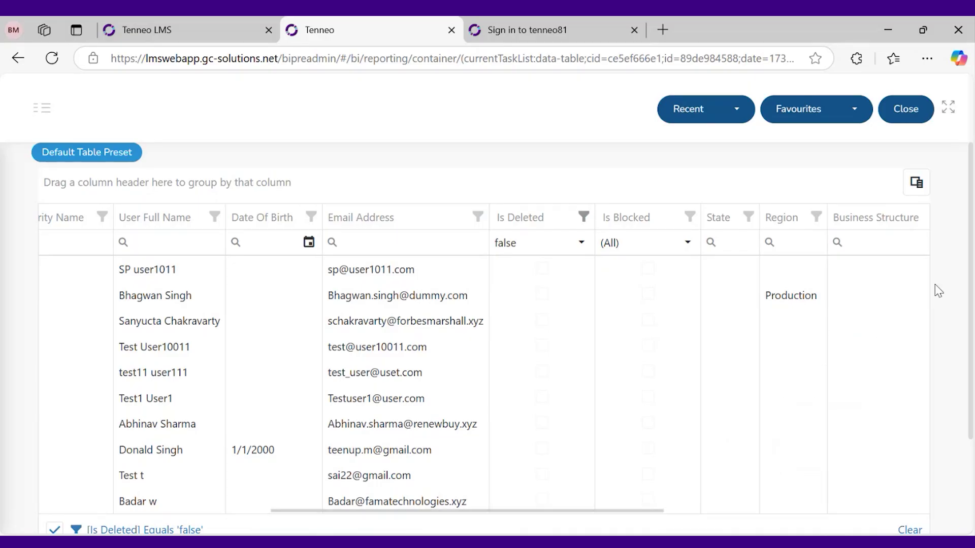
click(916, 184)
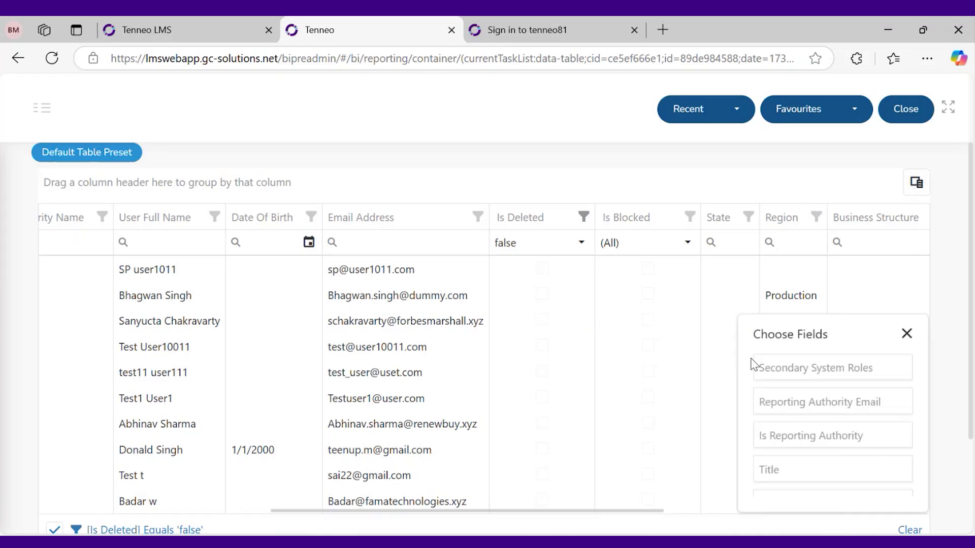
key(Escape)
scroll(518, 374, up, 2)
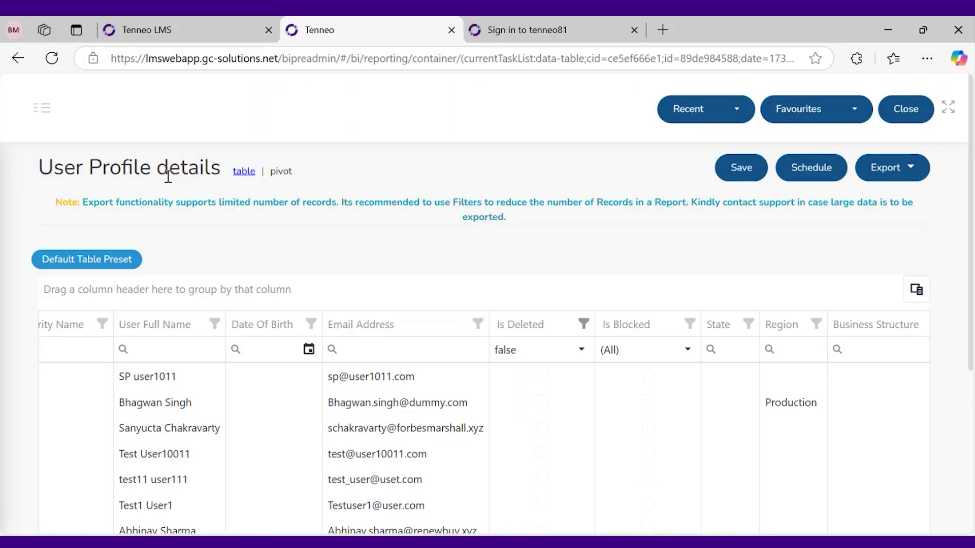
Review the filtered 287-item report with State and Region columns, then open the navigation sidebar
scroll(381, 404, down, 2)
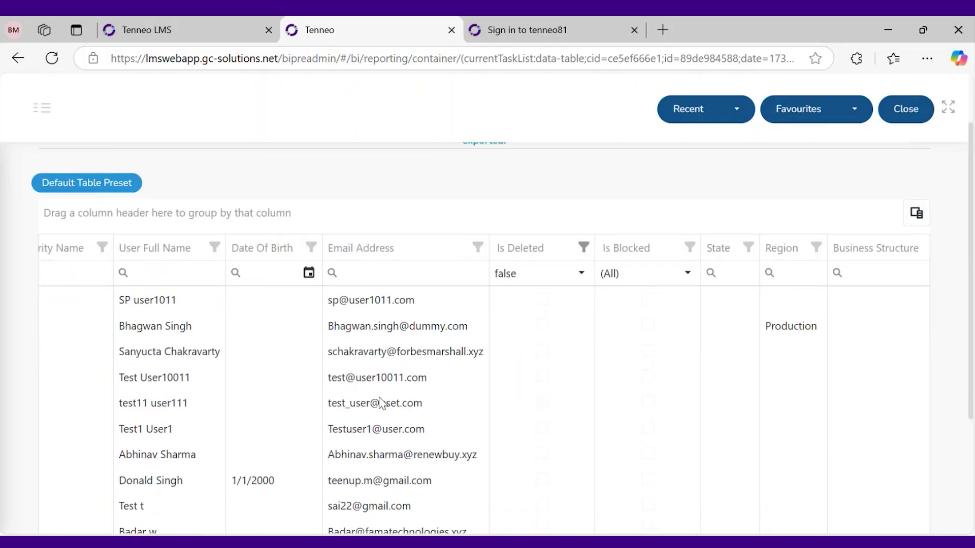
scroll(381, 404, up, 2)
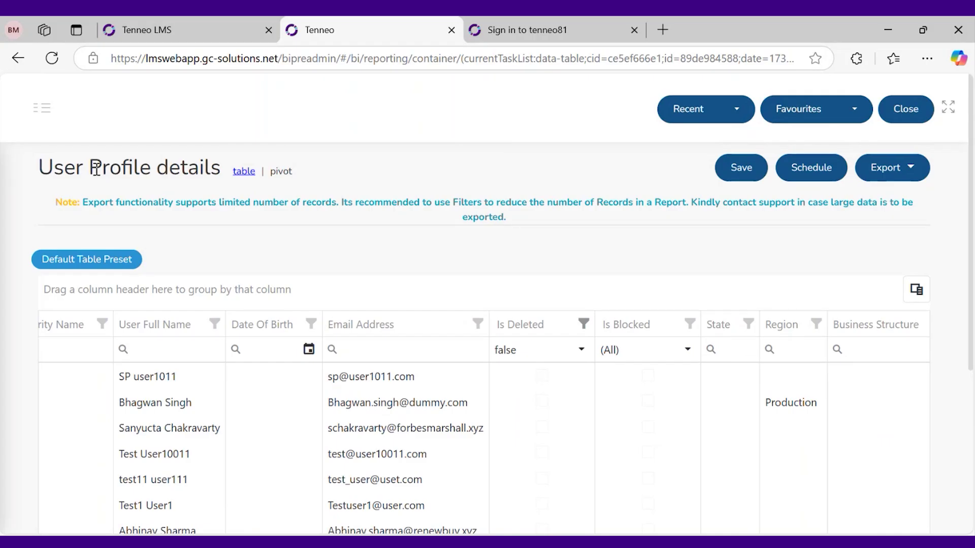
scroll(690, 431, down, 4)
scroll(647, 433, up, 4)
scroll(655, 294, down, 4)
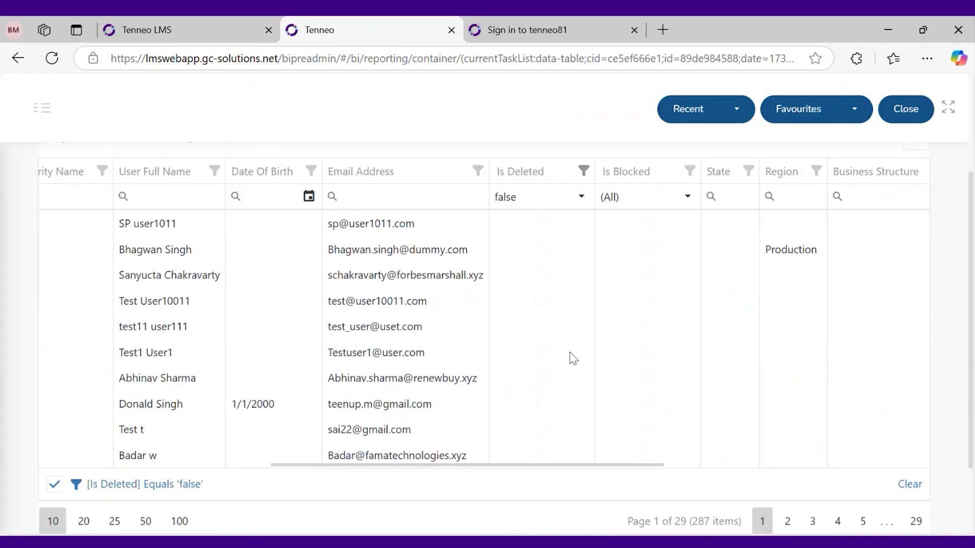
scroll(572, 358, up, 4)
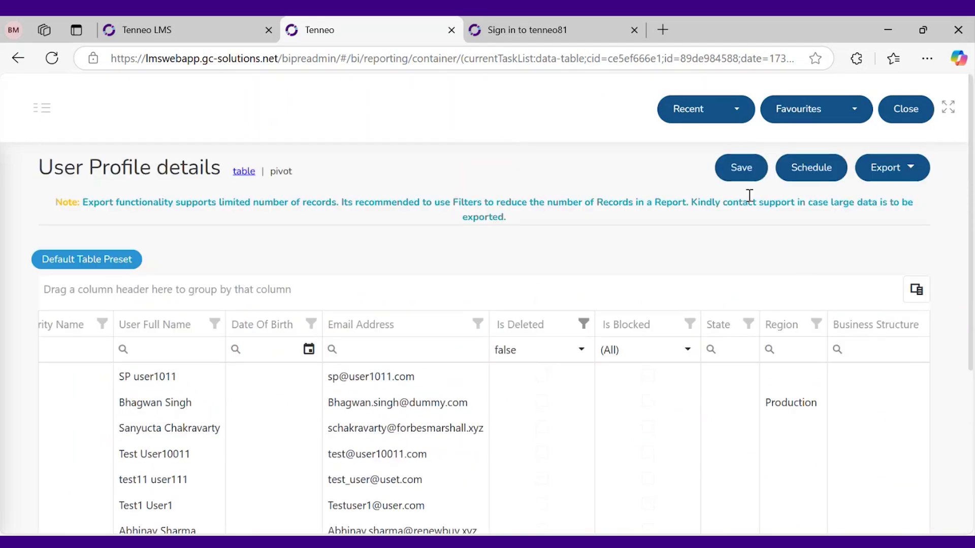
scroll(713, 330, down, 5)
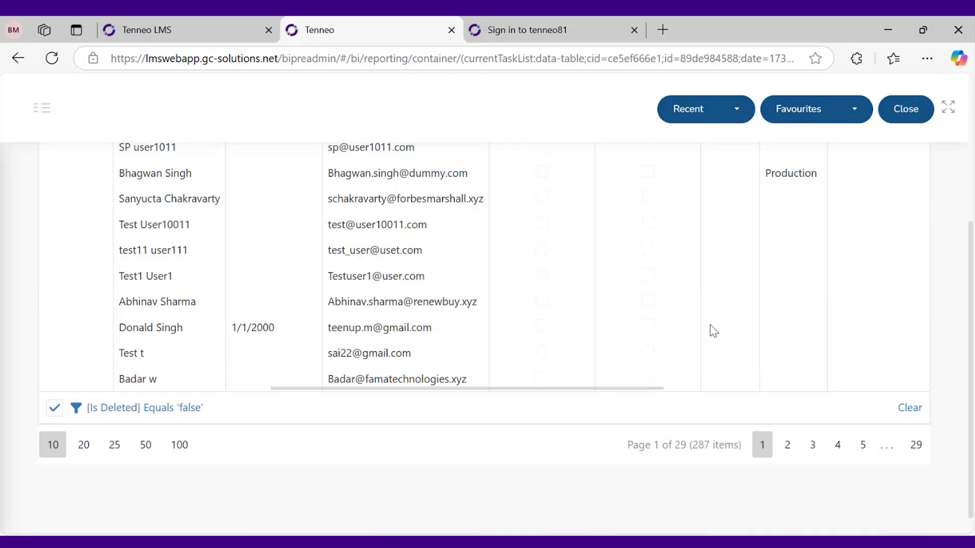
scroll(713, 330, up, 5)
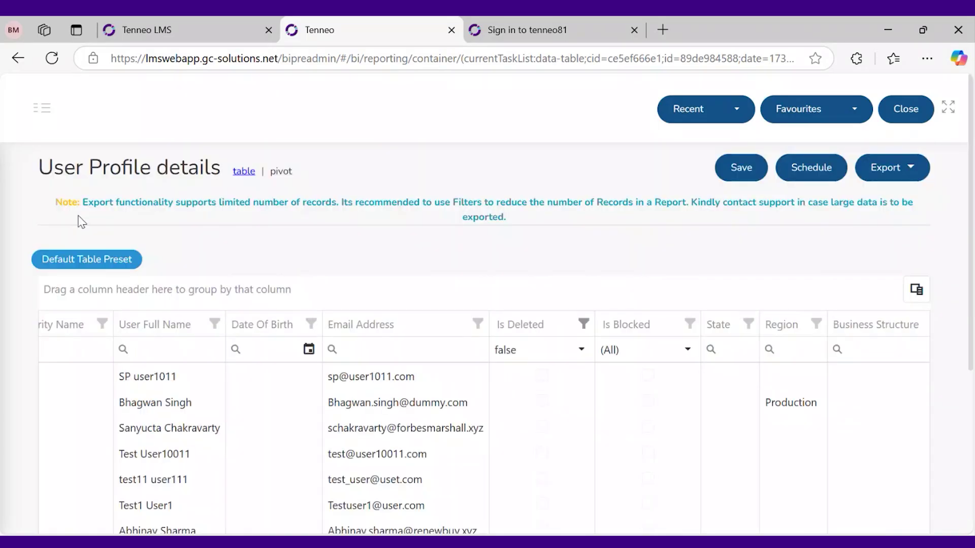
click(42, 107)
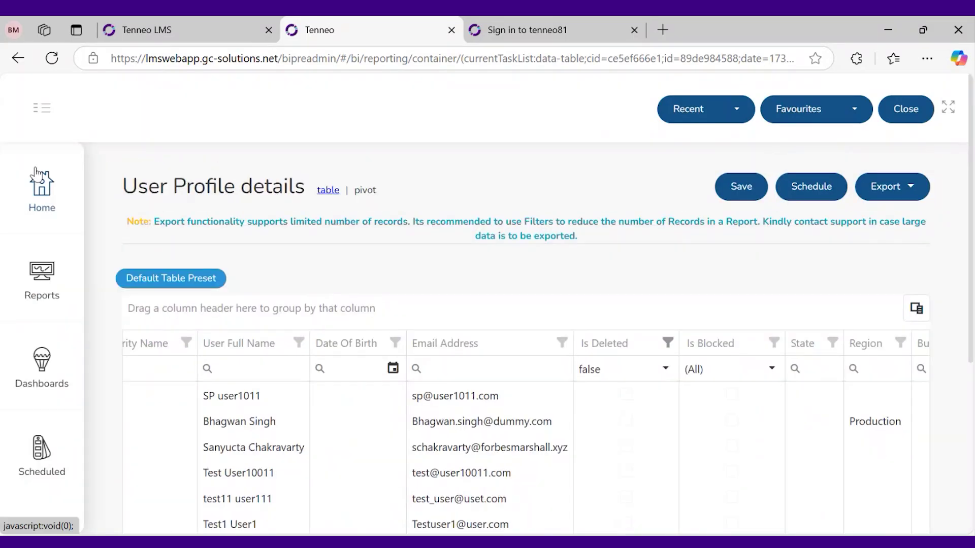
Return to the LMS user list and expand Learning Management in the sidebar to reach Programs
click(35, 295)
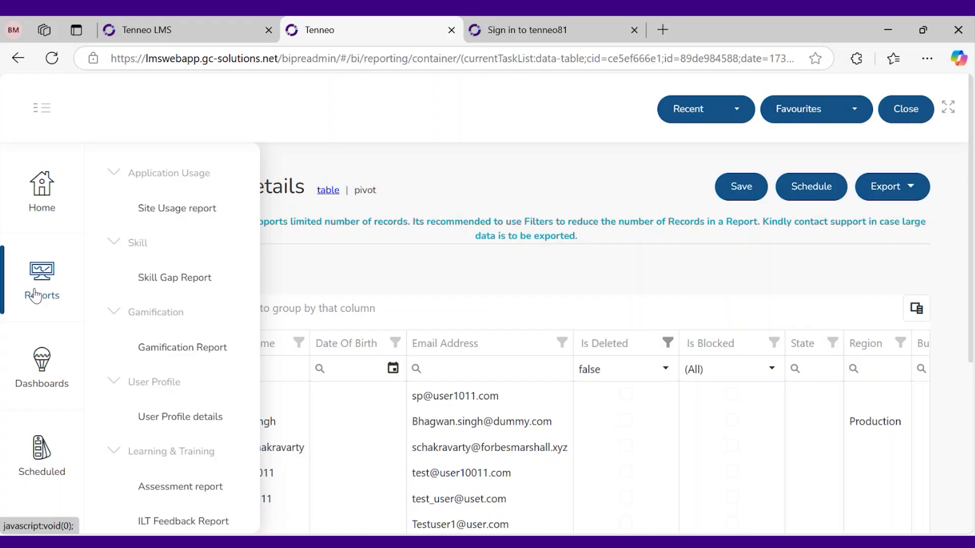
scroll(206, 283, down, 5)
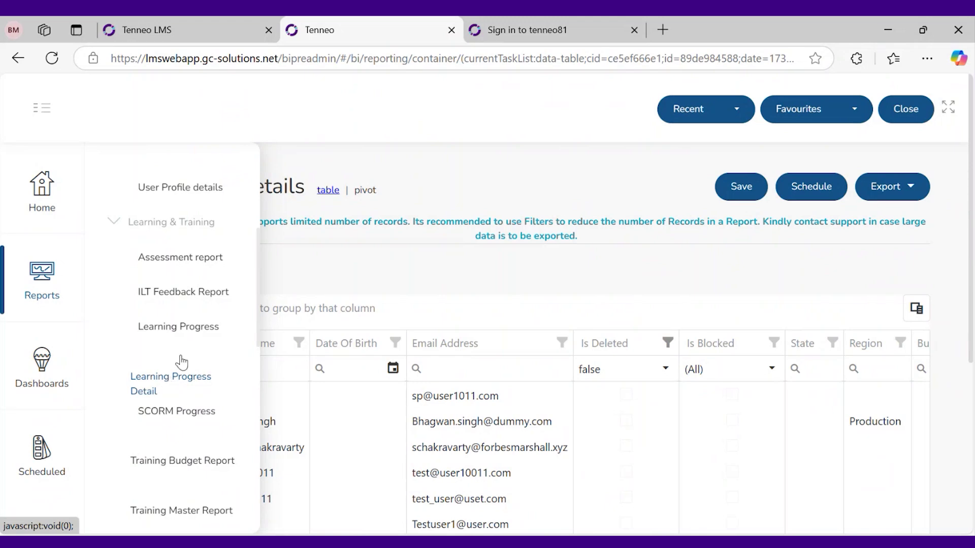
key(ctrl+shift+Tab)
scroll(209, 274, up, 20)
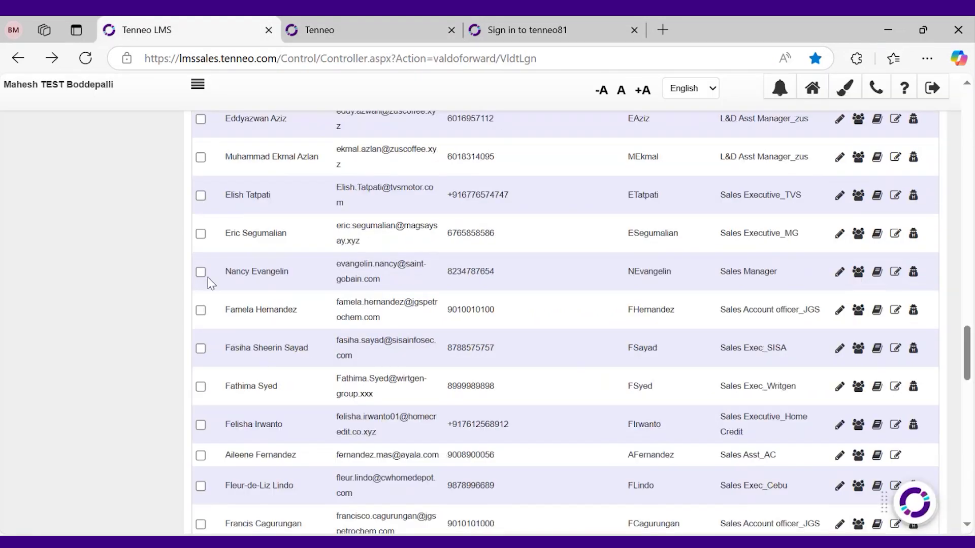
scroll(108, 399, down, 2)
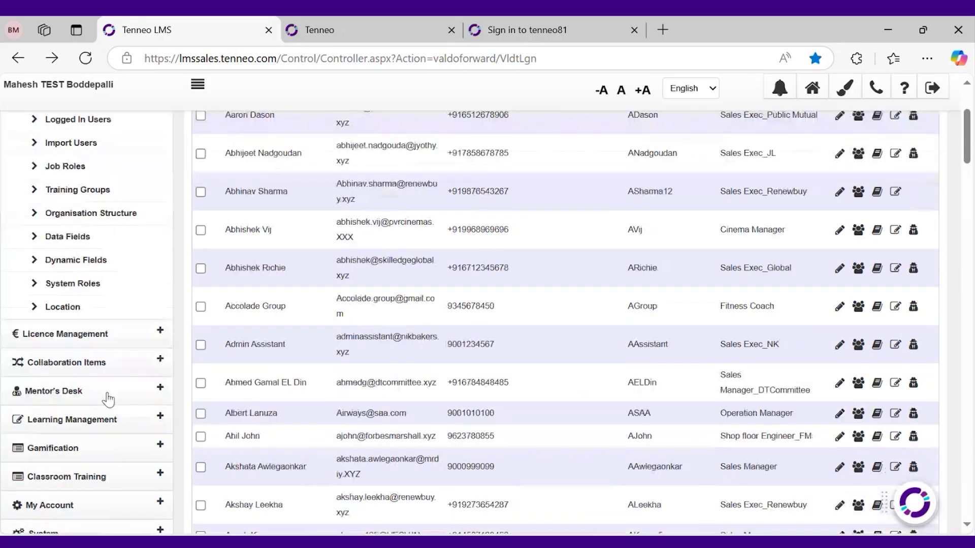
scroll(109, 400, down, 2)
click(102, 419)
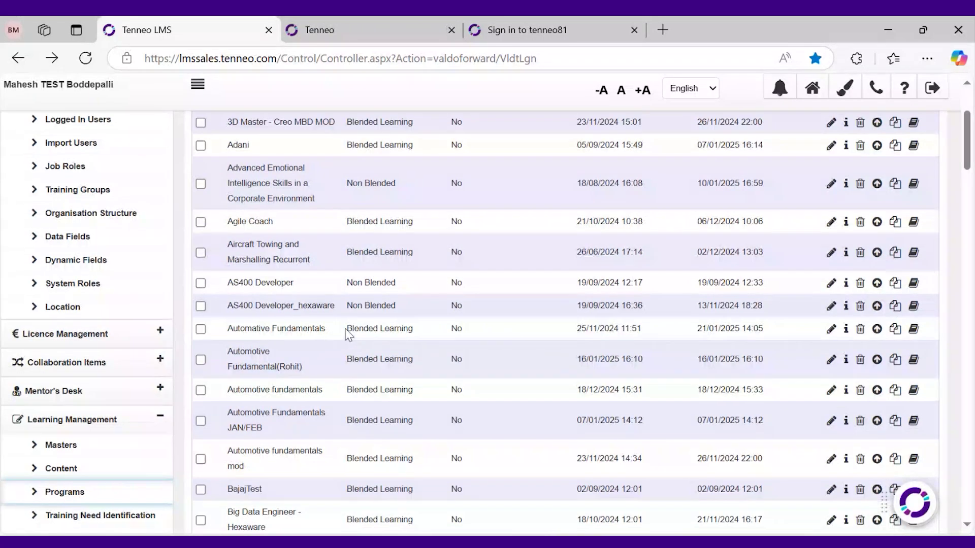
Review Program Management names like Automotive Fundamentals, collapse User Management, and return to the reports tab
drag(327, 329, 227, 328)
drag(336, 358, 324, 394)
click(324, 394)
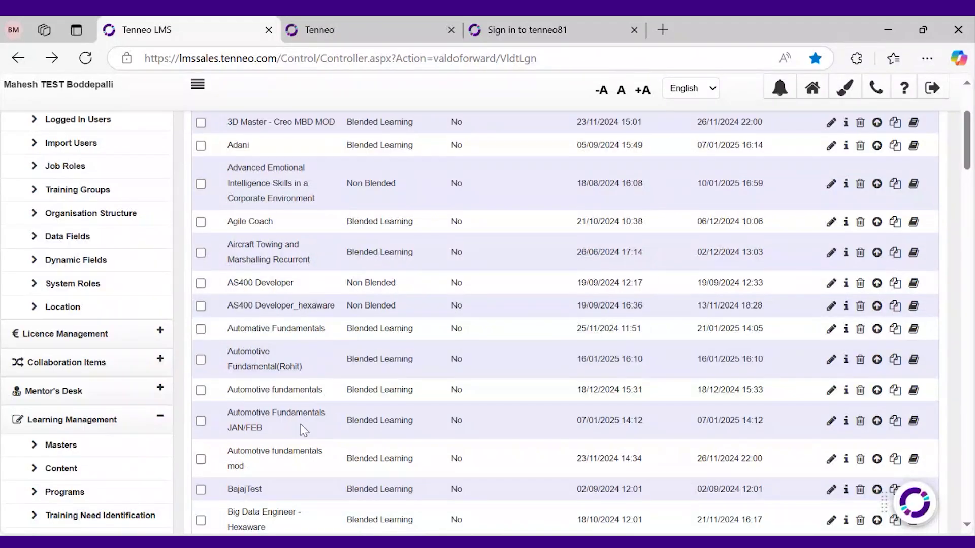
scroll(325, 421, up, 3)
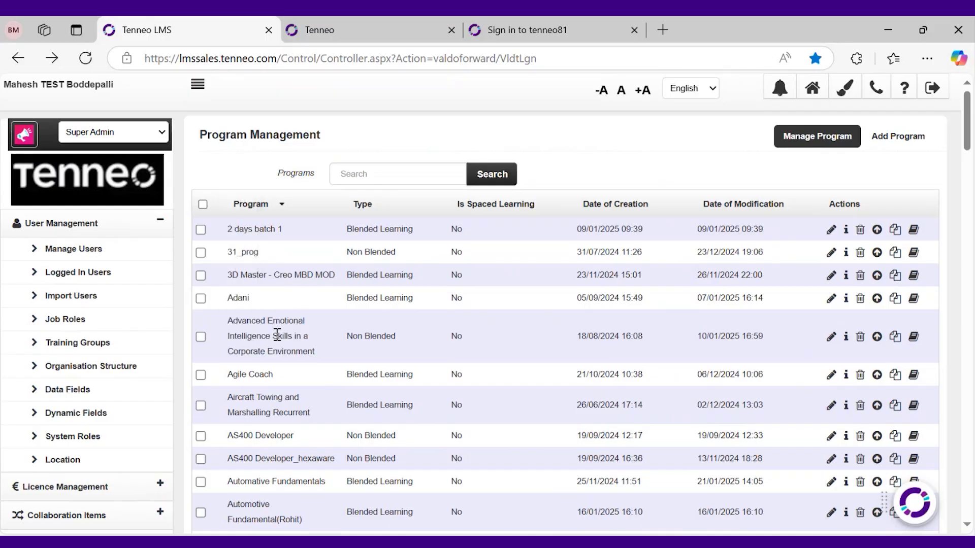
click(108, 224)
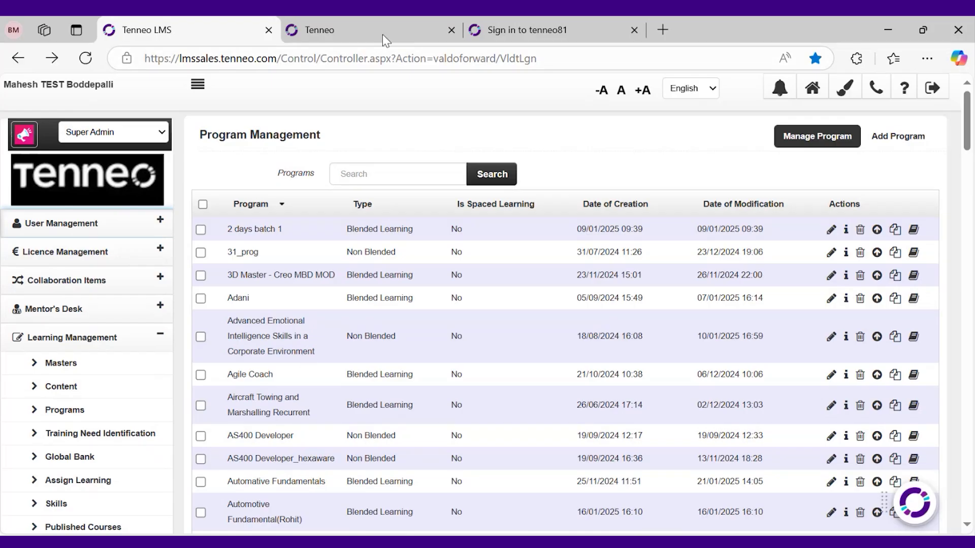
click(316, 30)
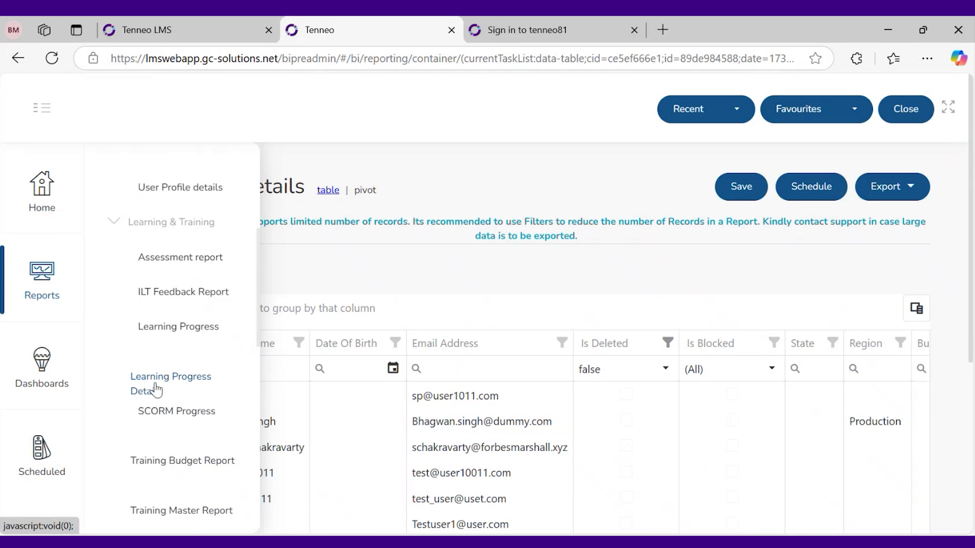
Open the Learning Progress Detail report and clear its Last Access Date filter
click(153, 394)
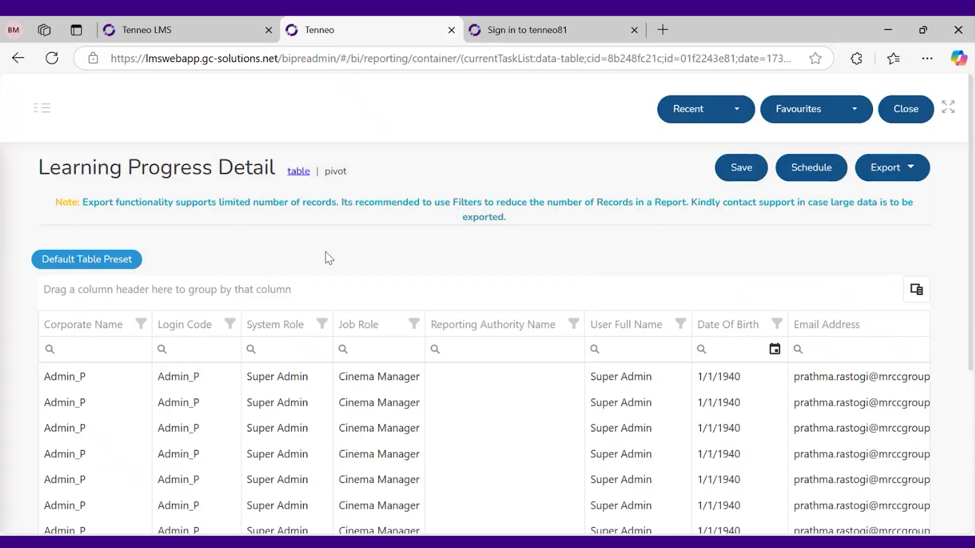
scroll(429, 294, down, 3)
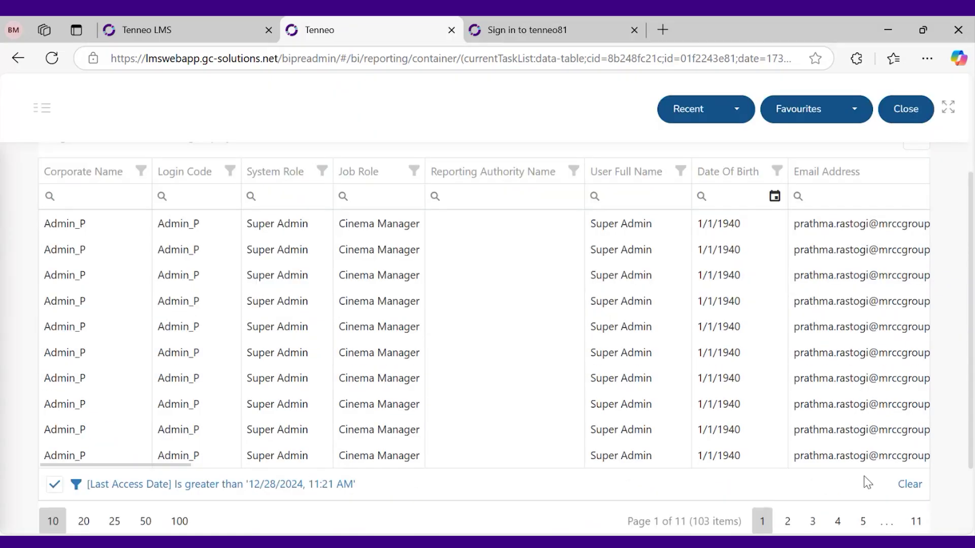
click(910, 484)
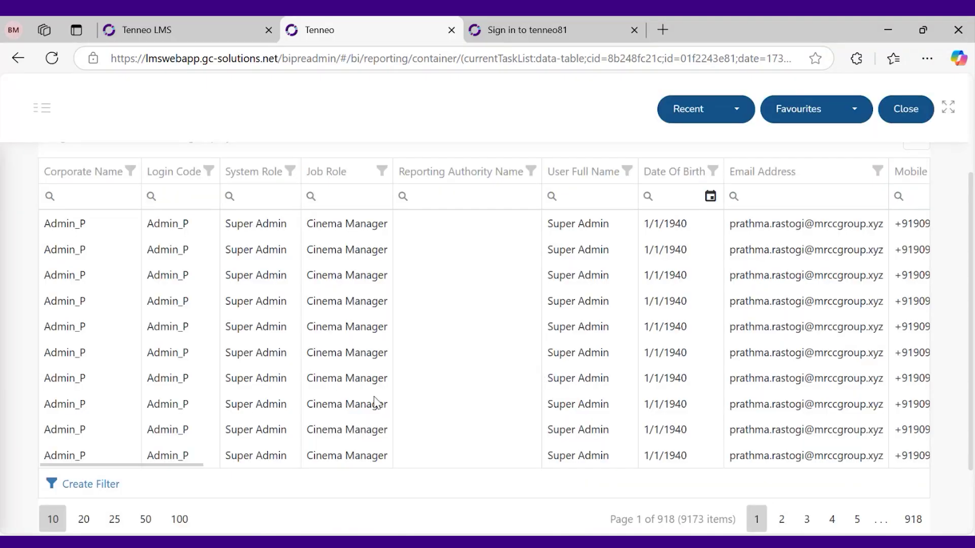
Scroll the report to the Course/Training Name column and activate its filter box
scroll(335, 414, up, 2)
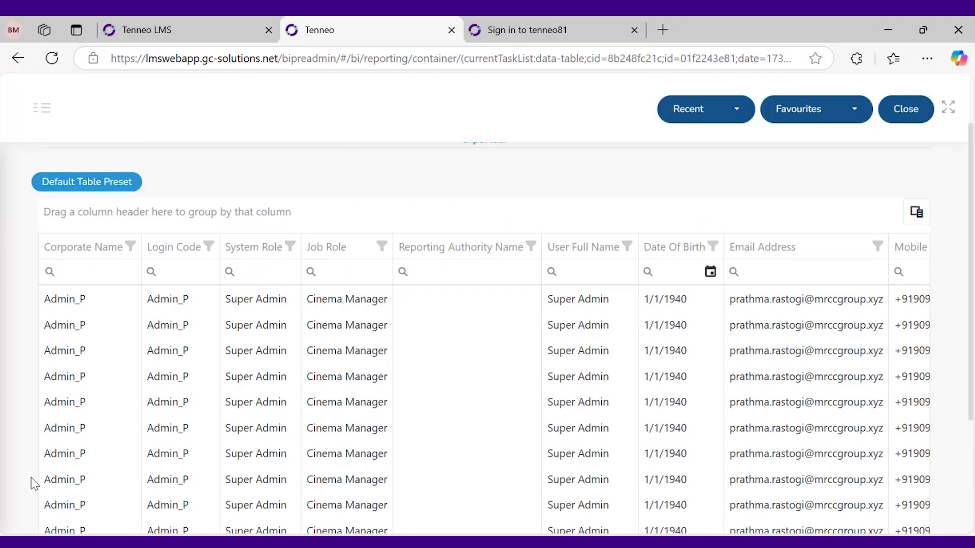
scroll(31, 479, down, 2)
drag(197, 462, 235, 464)
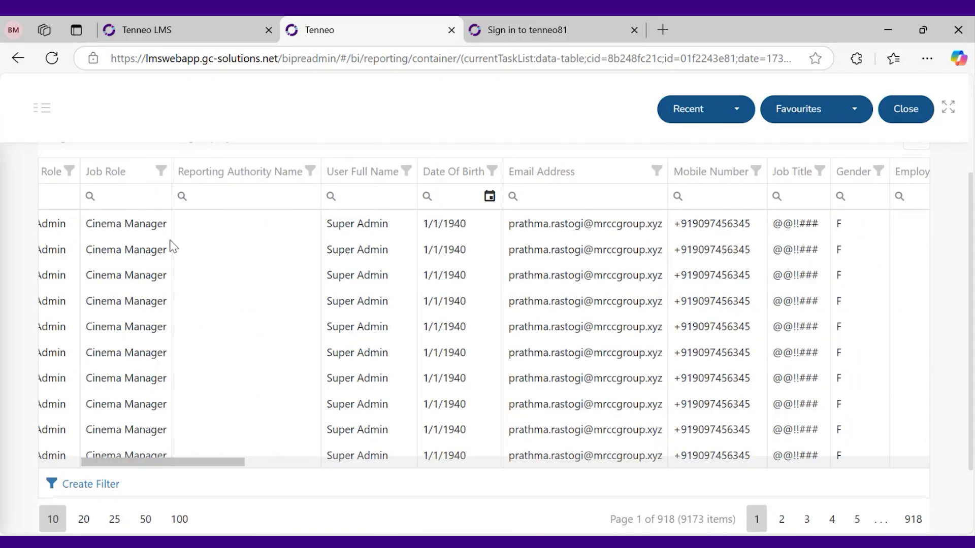
drag(240, 464, 367, 455)
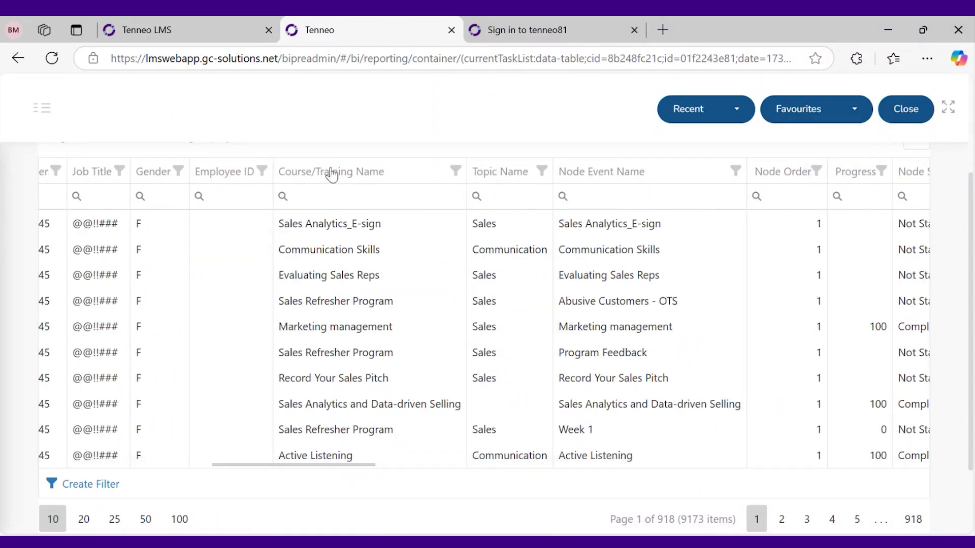
click(335, 200)
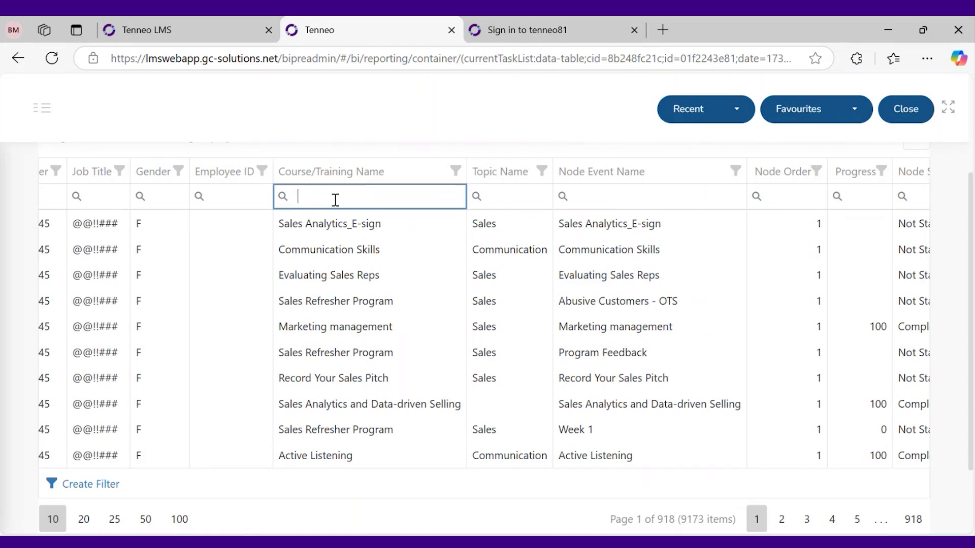
click(213, 37)
Paste the copied program name 'Advanced Emotional Intelligence Skills in a Corporate Environment' into the Course/Training Name filter
click(130, 409)
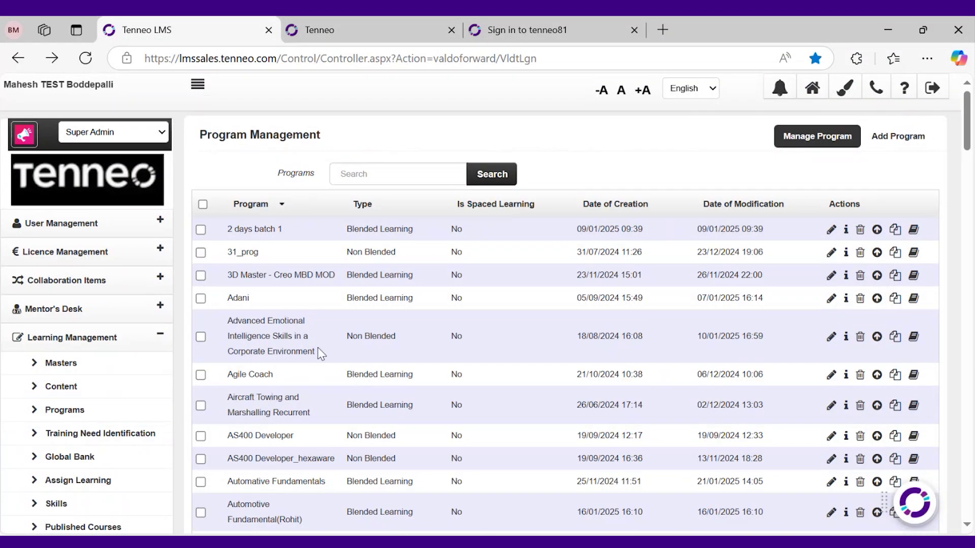
drag(319, 352, 225, 327)
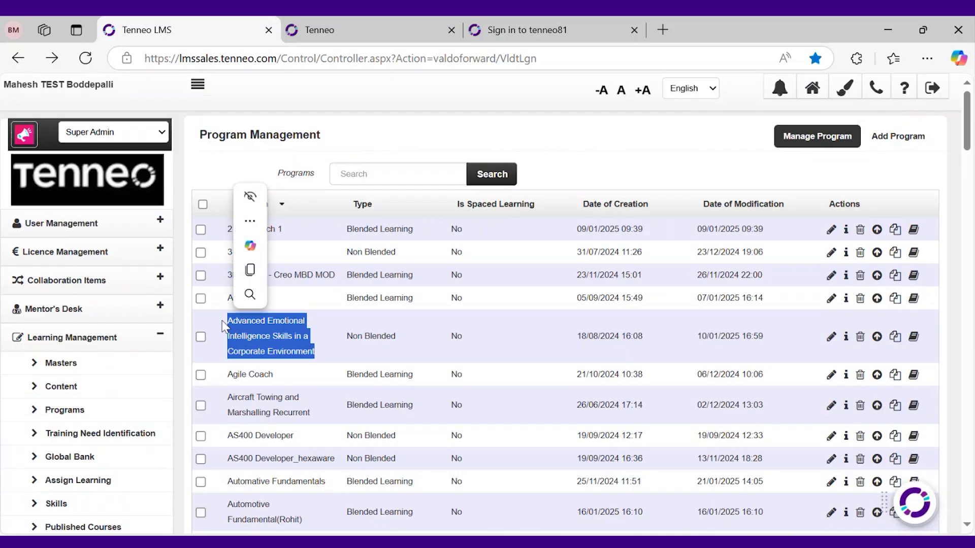
key(ctrl+c)
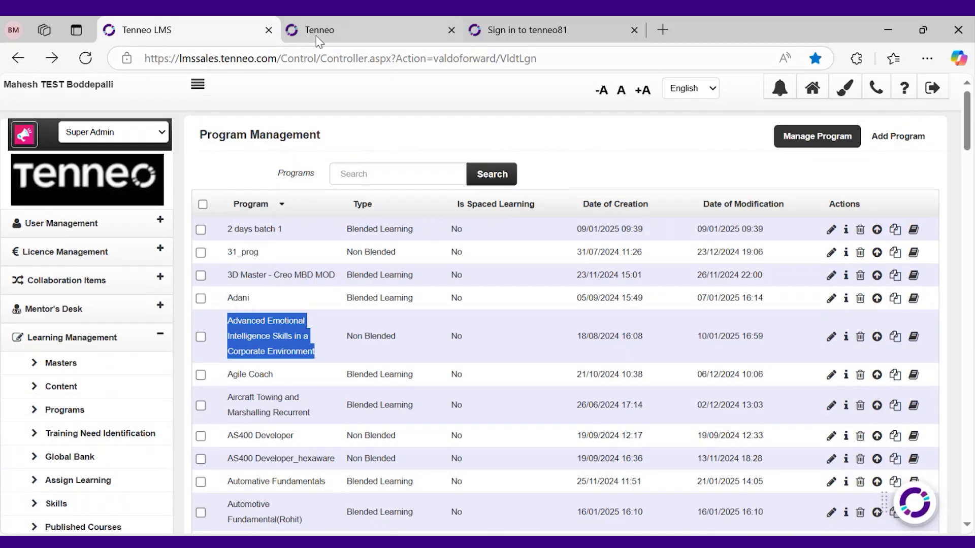
click(319, 34)
key(ctrl+v)
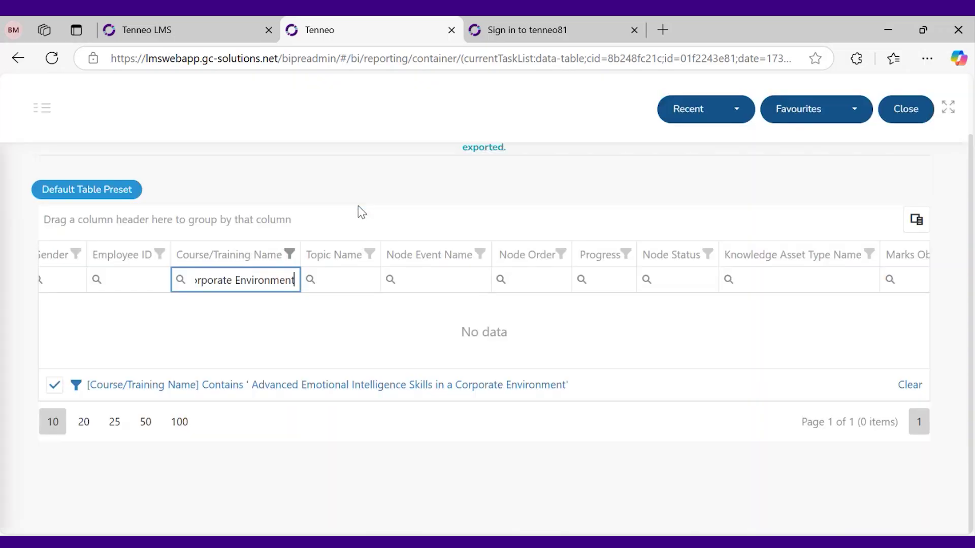
Delete the filter's leading spaces so it matches, leaving 156 items
click(220, 281)
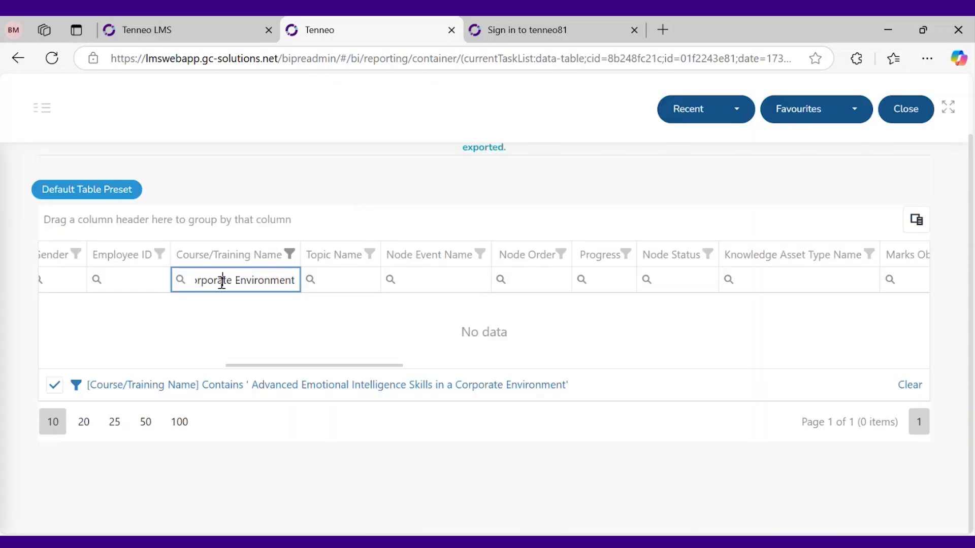
key(Left)
key(Left)
key(Left)
key(Left)
key(Left)
key(Left)
key(Left)
key(Left)
key(Left)
key(Left)
key(Left)
key(Left)
key(Left)
key(Left)
key(Left)
key(Left)
key(Left)
key(Left)
key(Left)
key(Left)
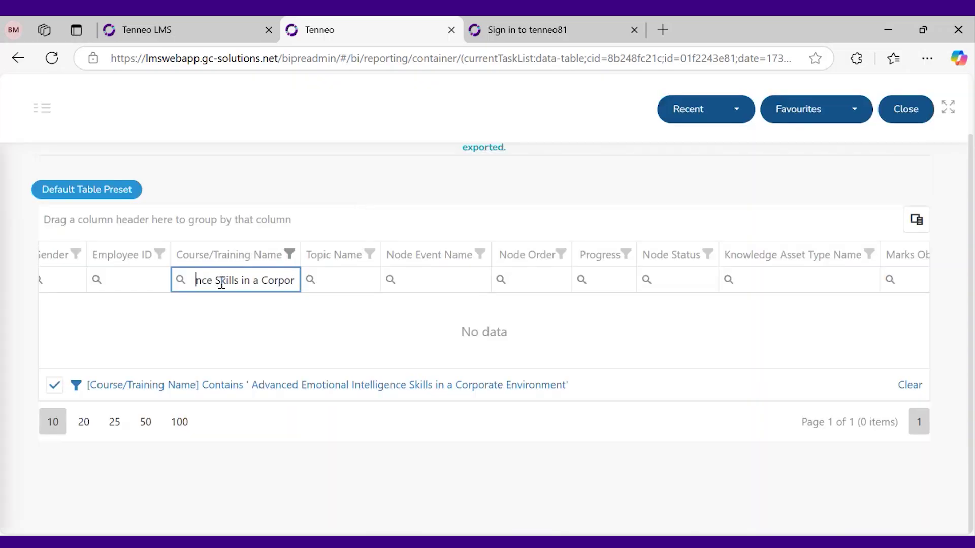
key(Left)
key(Left)
key(Left)
key(Left)
key(Left)
key(Left)
key(Left)
key(Left)
key(Left)
key(Left)
key(Left)
key(Left)
key(Left)
key(Left)
key(Left)
key(Left)
drag(220, 277, 152, 272)
key(BackSpace)
scroll(452, 321, down, 2)
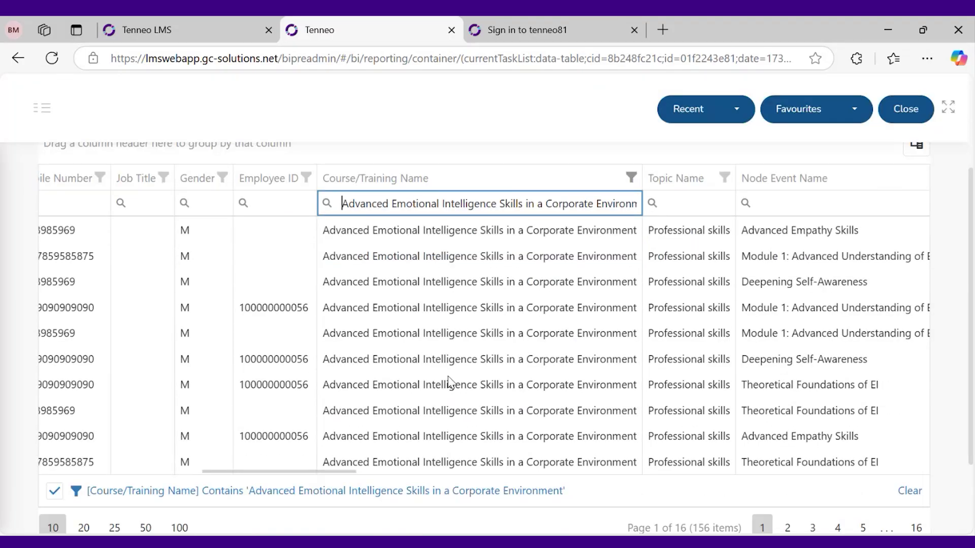
scroll(445, 429, up, 2)
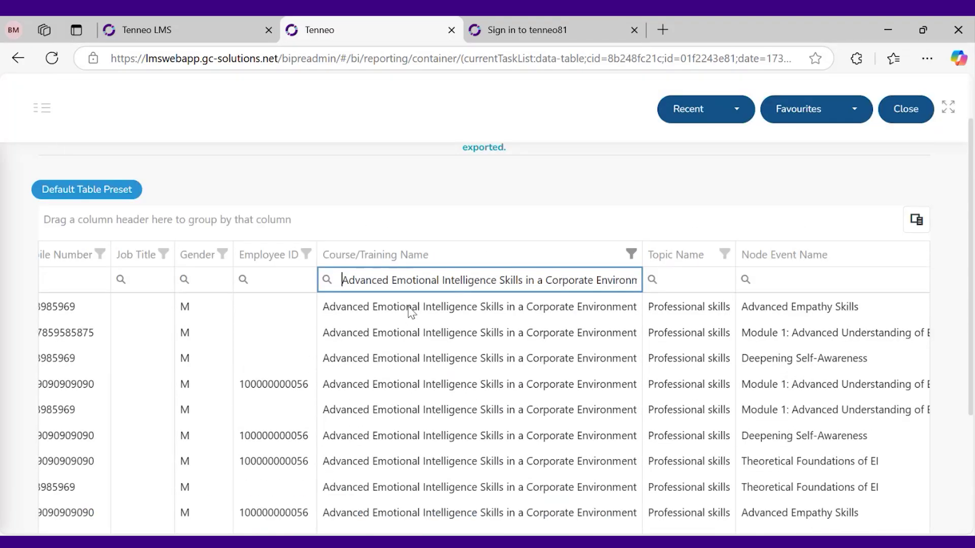
scroll(445, 390, down, 1)
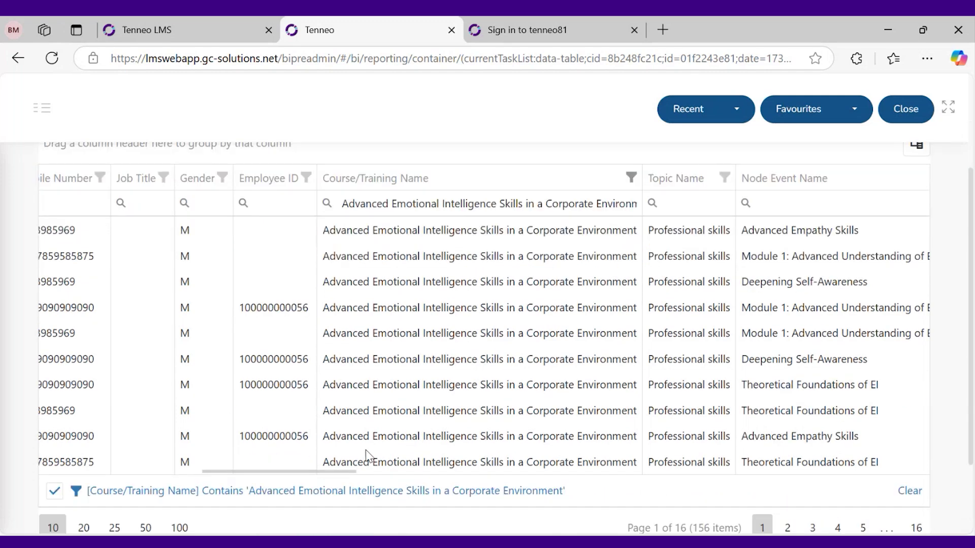
scroll(583, 483, down, 2)
scroll(500, 426, up, 1)
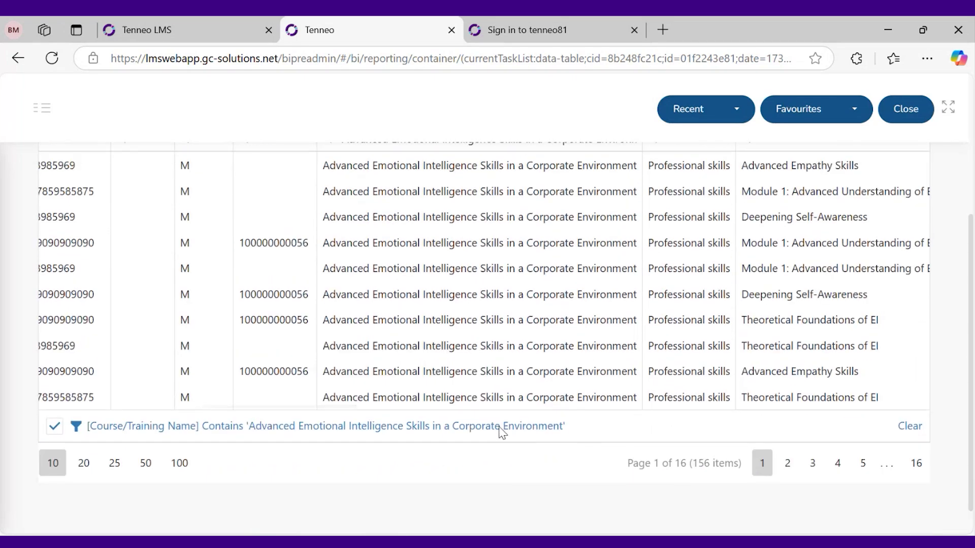
drag(348, 464, 379, 463)
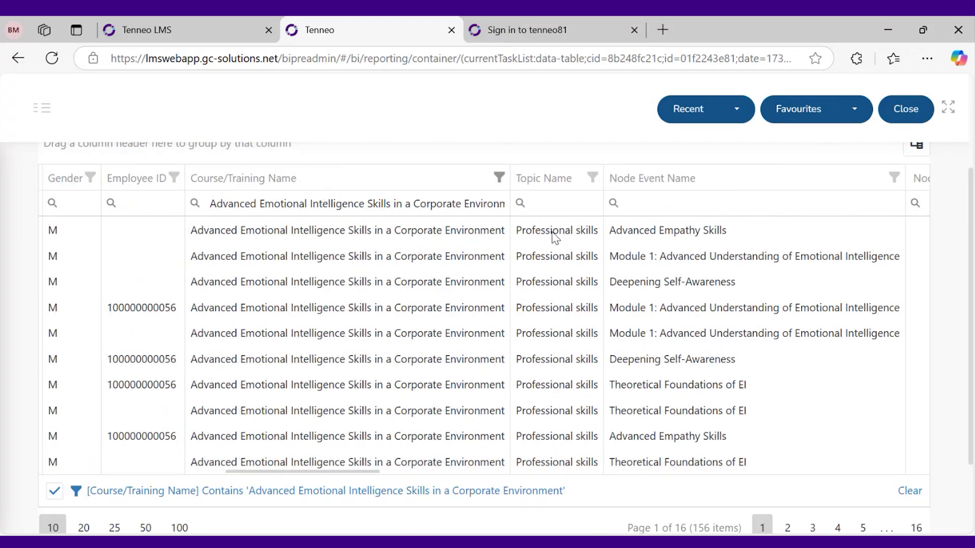
View the course launch's Course Information: learning code PG5676, topic Professional skills, 10 credit hours
click(216, 30)
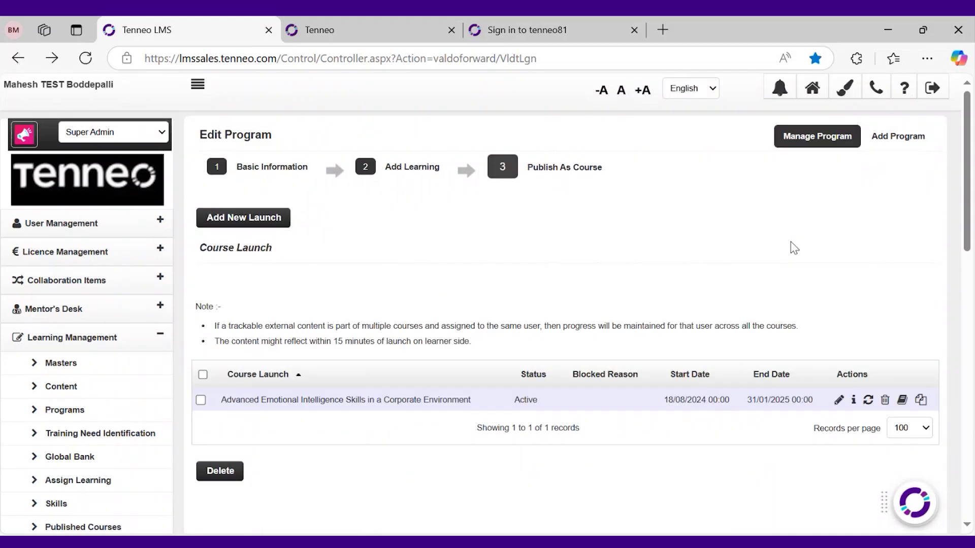
click(838, 401)
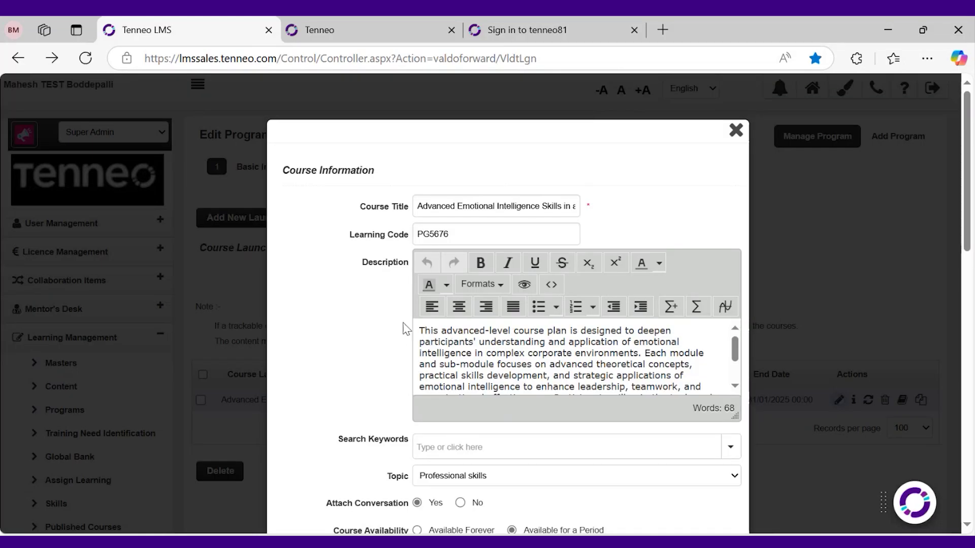
scroll(404, 322, down, 1)
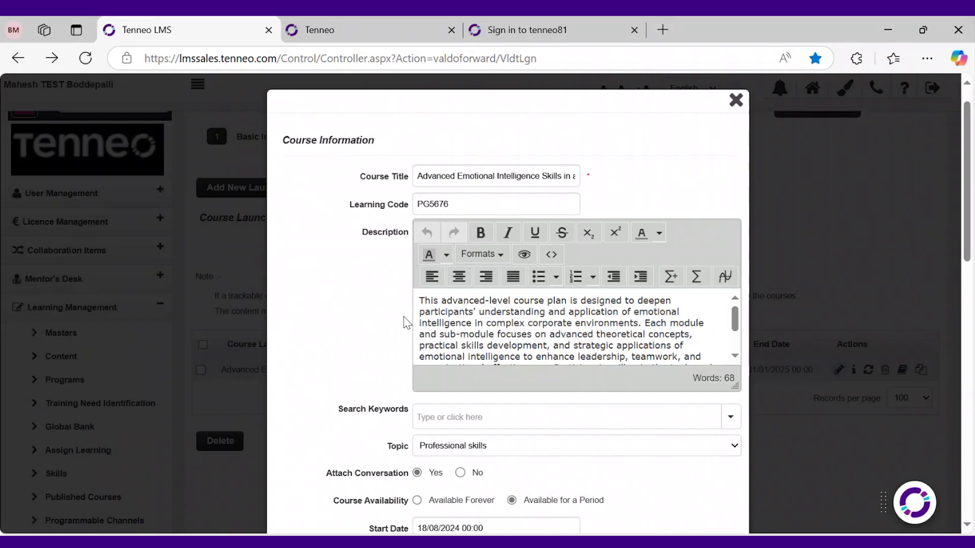
scroll(406, 322, up, 1)
scroll(373, 338, down, 3)
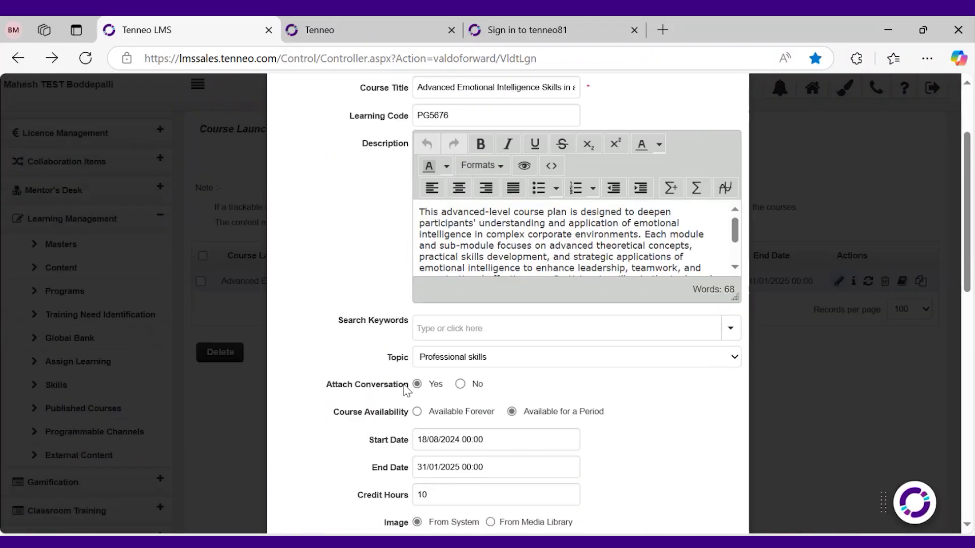
scroll(607, 379, down, 7)
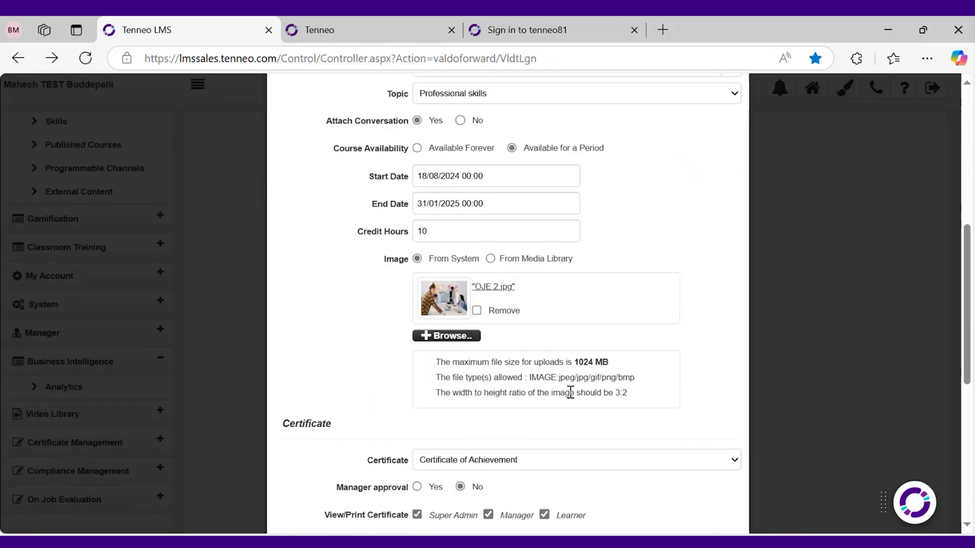
scroll(570, 396, down, 2)
scroll(569, 401, up, 12)
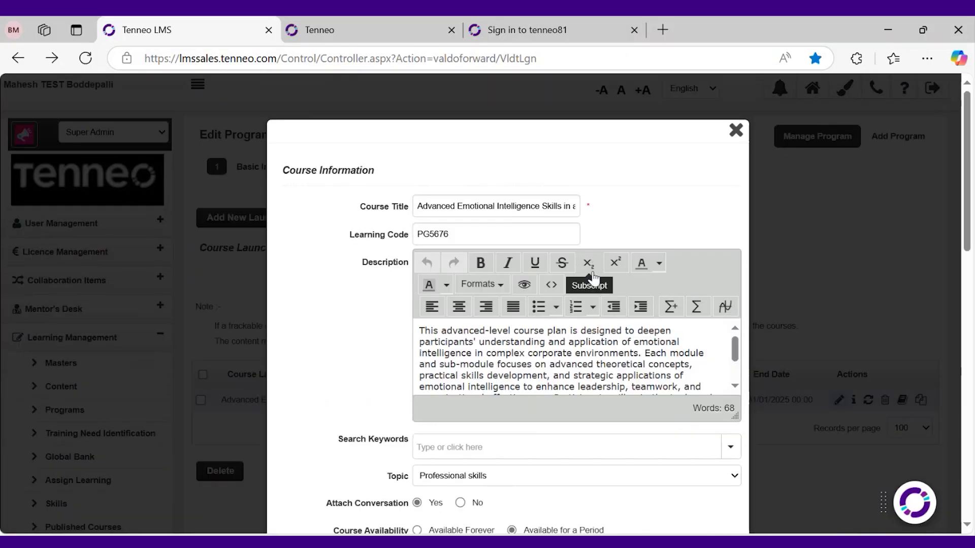
scroll(558, 355, down, 2)
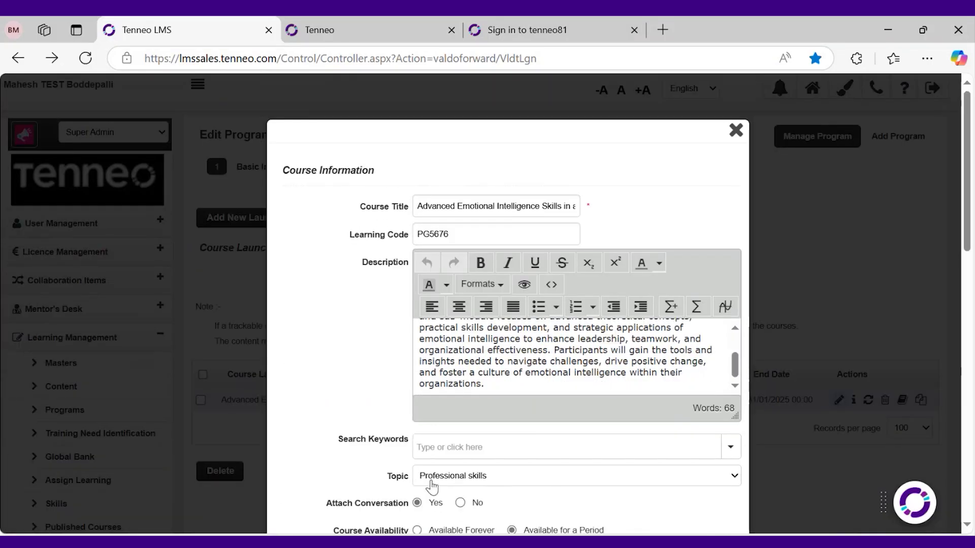
Review the filtered report's Node Order, Progress and Node Status columns, then return to the LMS
click(303, 30)
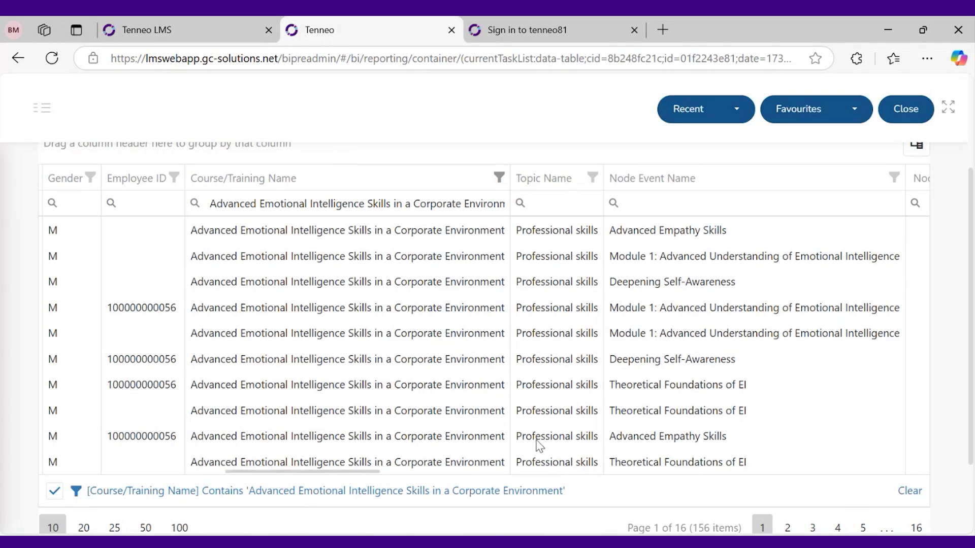
scroll(375, 475, right, 1)
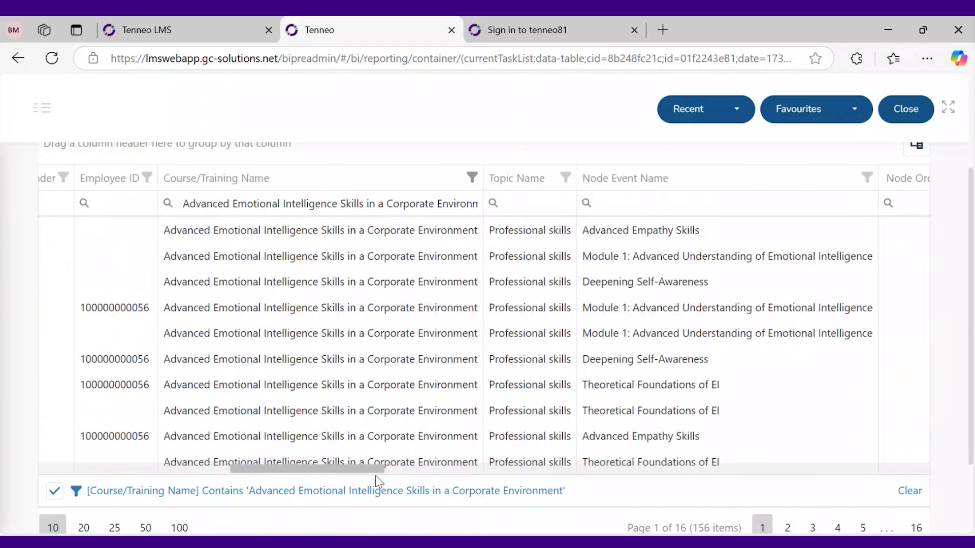
triple_click(323, 236)
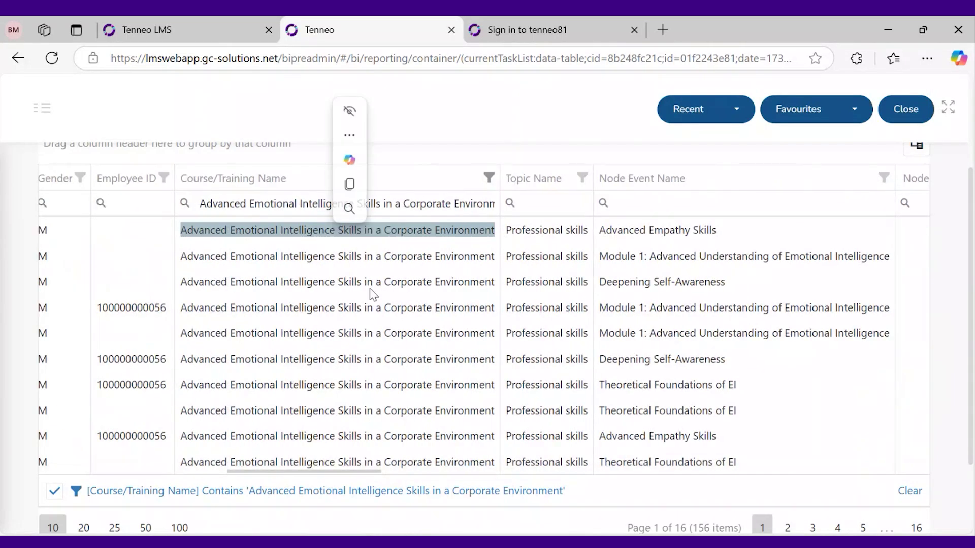
click(368, 469)
scroll(371, 476, right, 5)
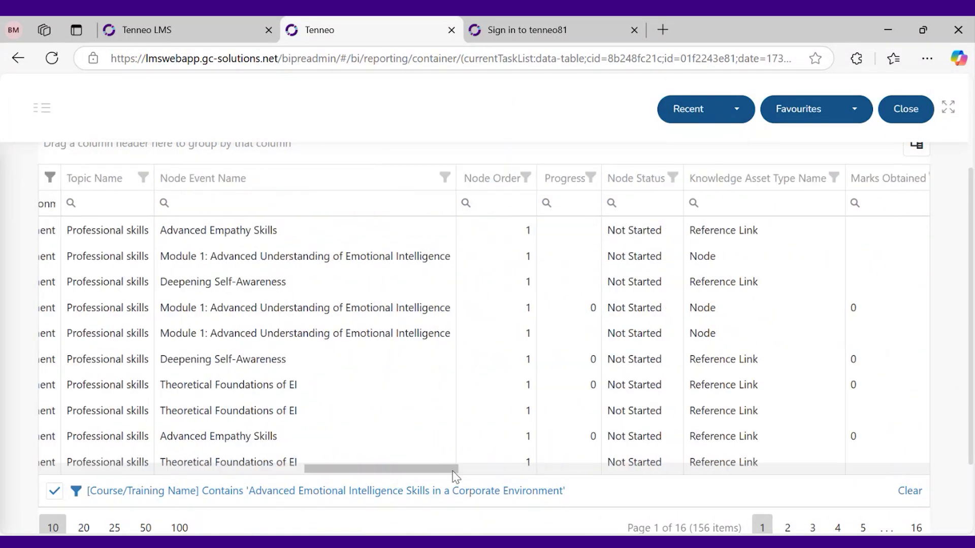
click(181, 35)
Close Course Information and inspect the Add Learning node tree: Modules 1–3 and a Program Feedback survey
key(Escape)
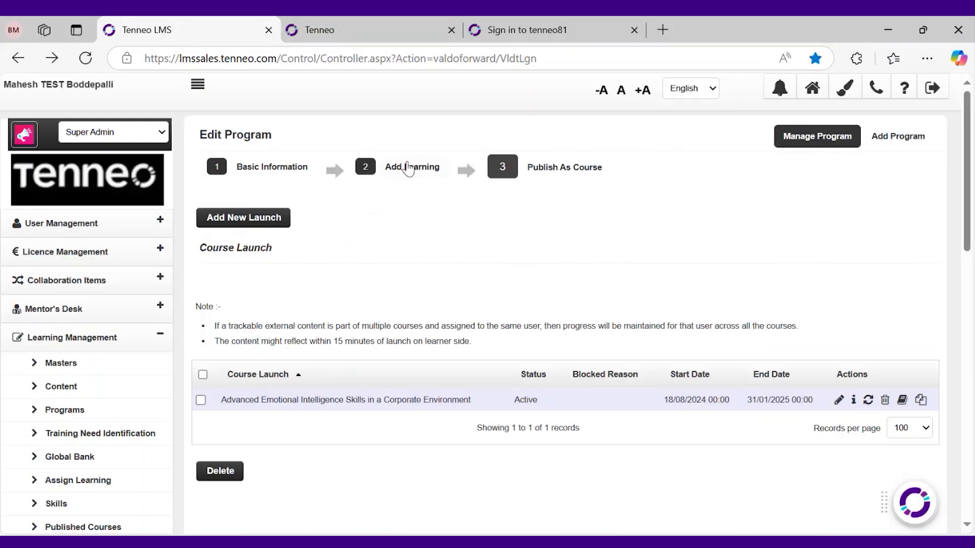
click(407, 165)
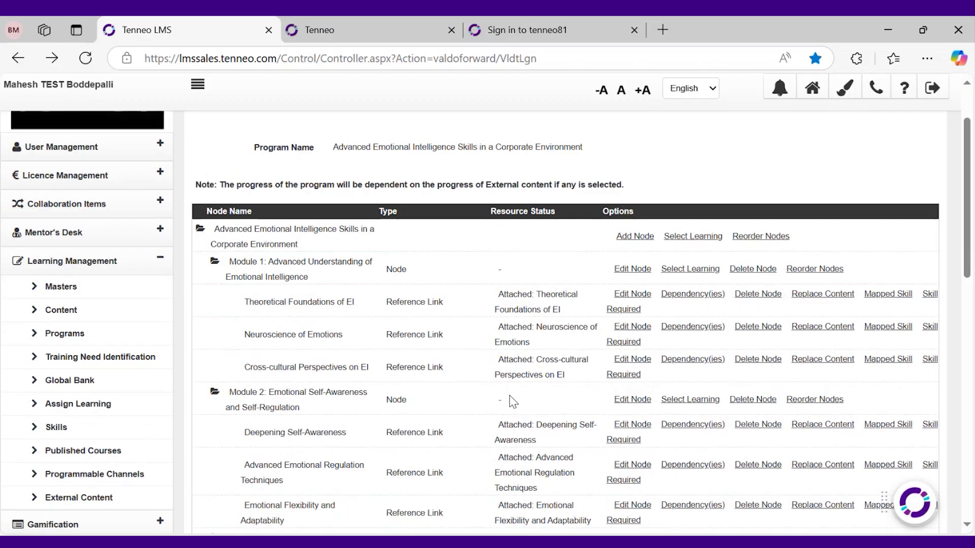
scroll(513, 402, down, 3)
scroll(512, 401, down, 2)
scroll(509, 401, up, 5)
drag(297, 244, 266, 244)
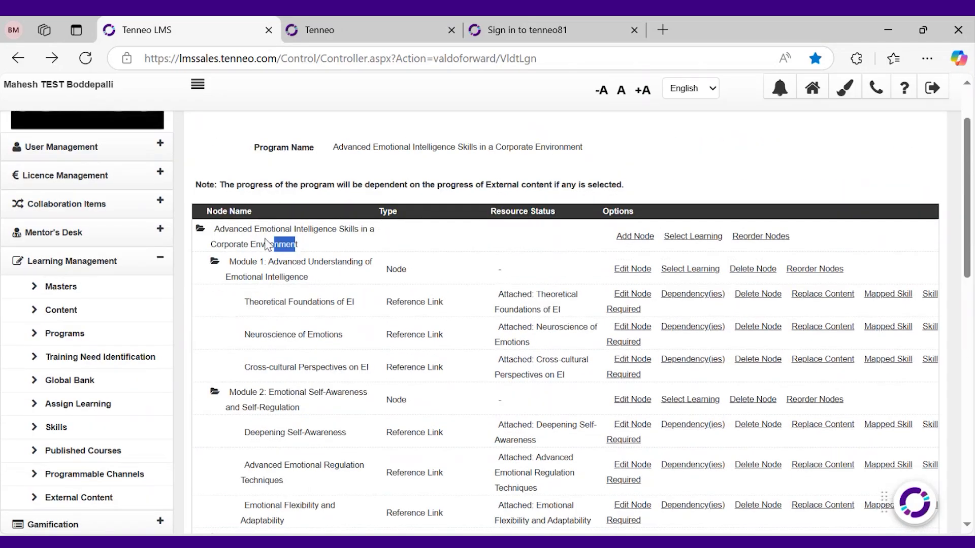
drag(319, 302, 242, 261)
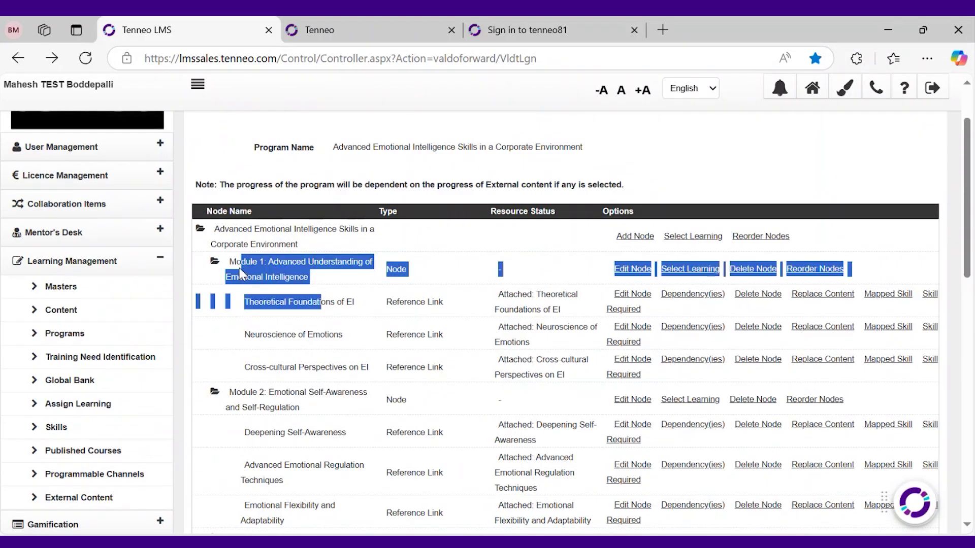
click(364, 279)
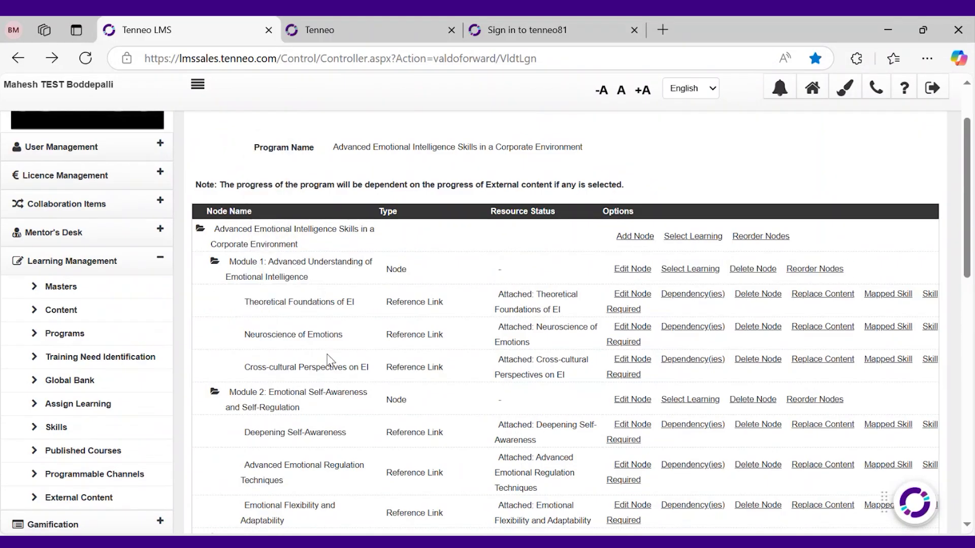
scroll(328, 359, down, 5)
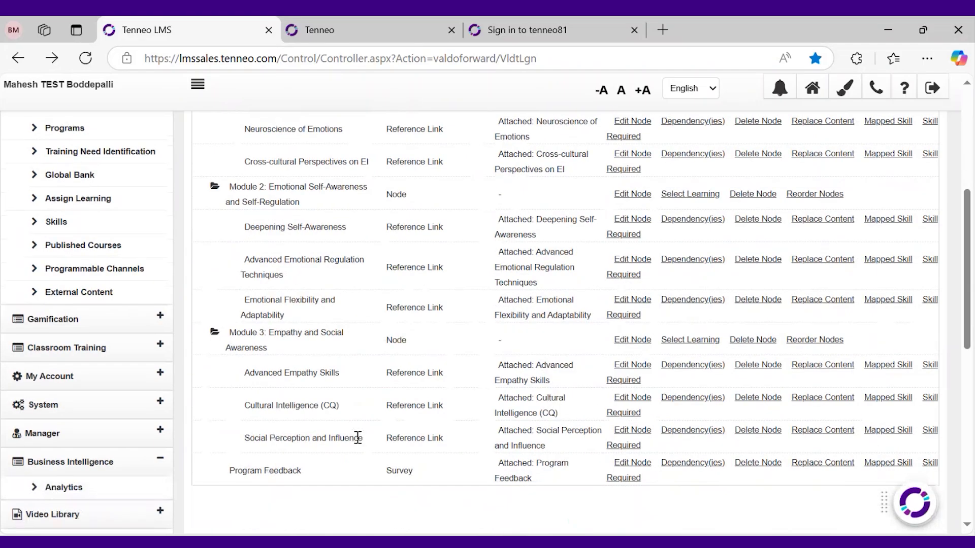
scroll(406, 229, up, 7)
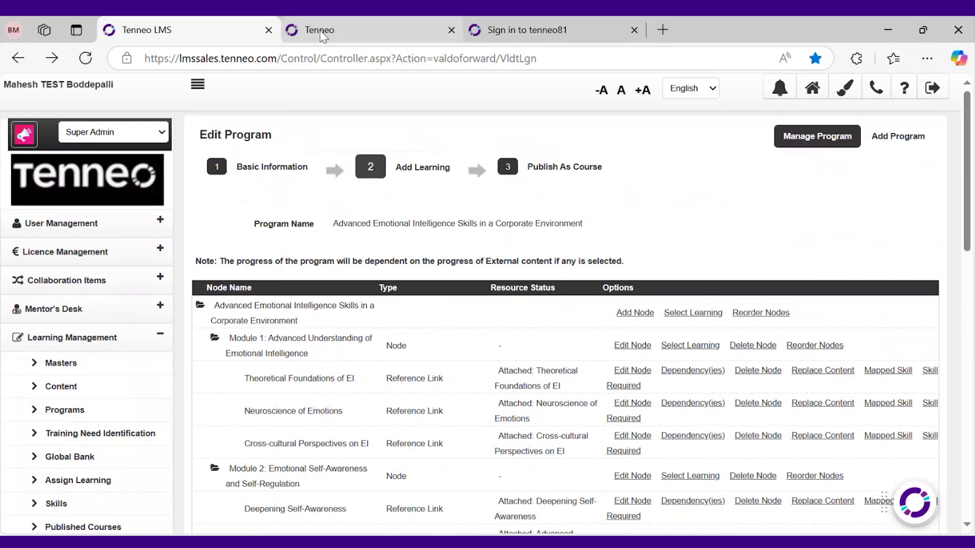
click(320, 31)
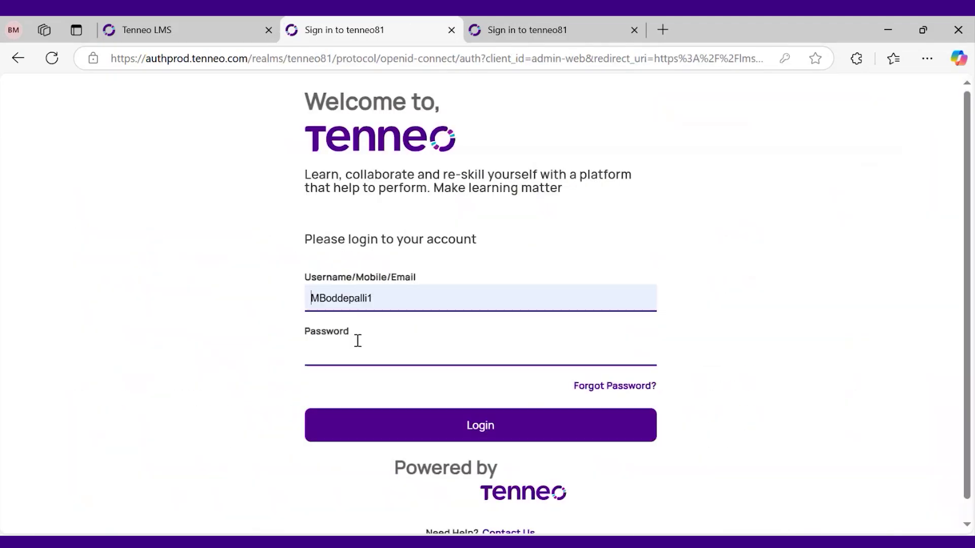
Sign back in on the second tab using the saved account credentials
click(359, 350)
click(400, 217)
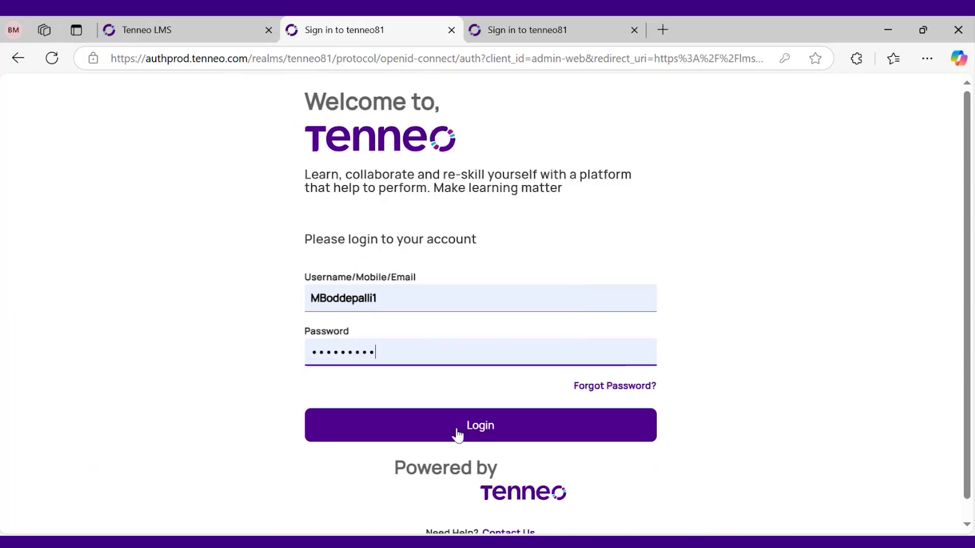
click(455, 429)
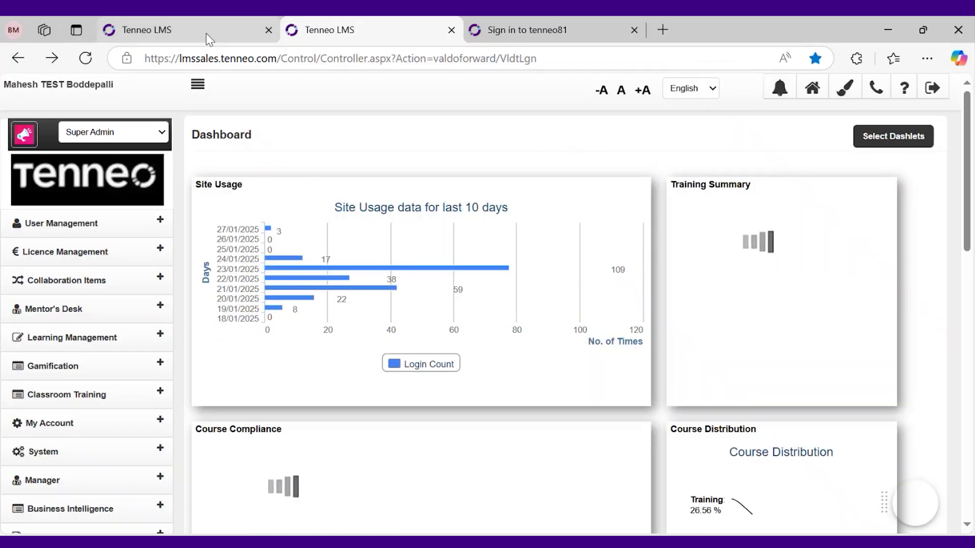
Expand the Business Intelligence section in the Dashboard's left menu
click(208, 39)
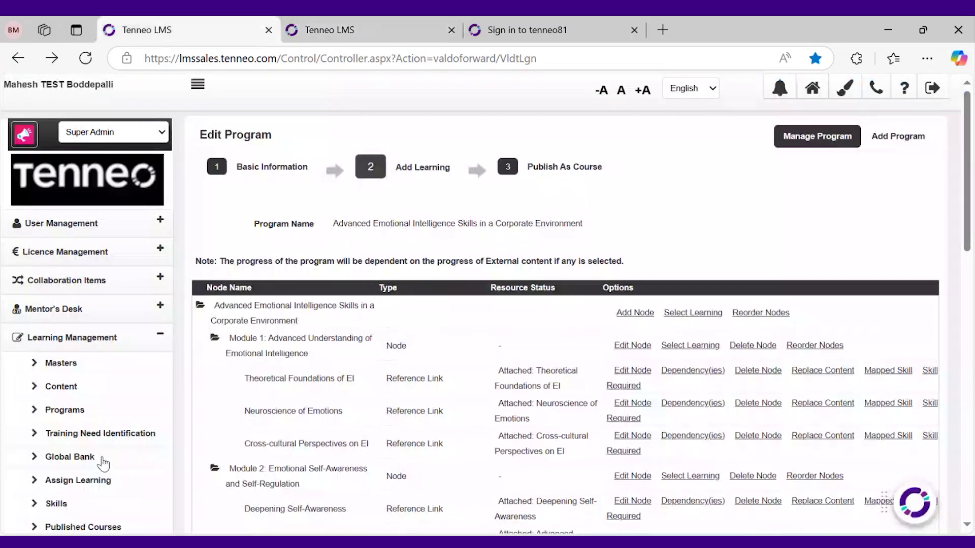
click(330, 36)
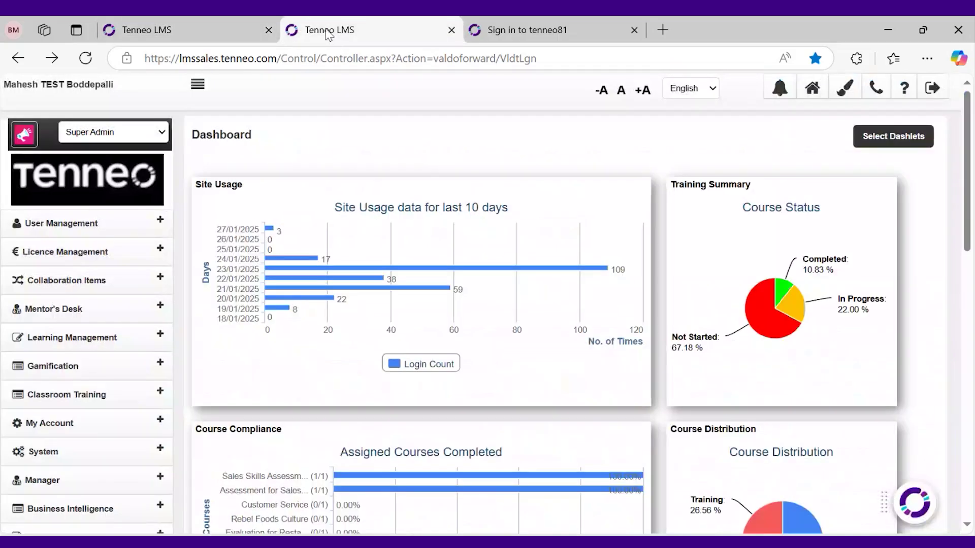
right_click(328, 34)
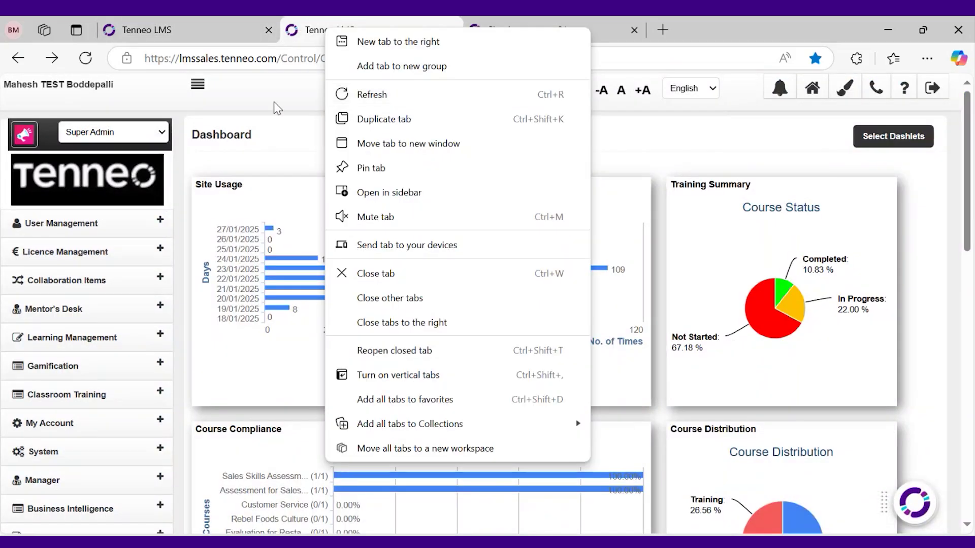
scroll(117, 350, down, 3)
click(116, 350)
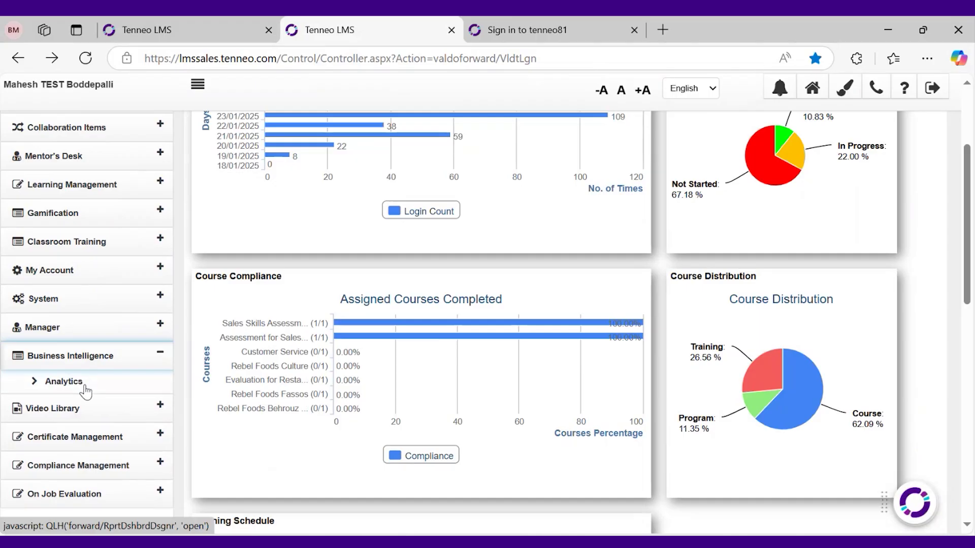
Open the Analytics portal and close the duplicate Tenneo LMS tab
click(76, 384)
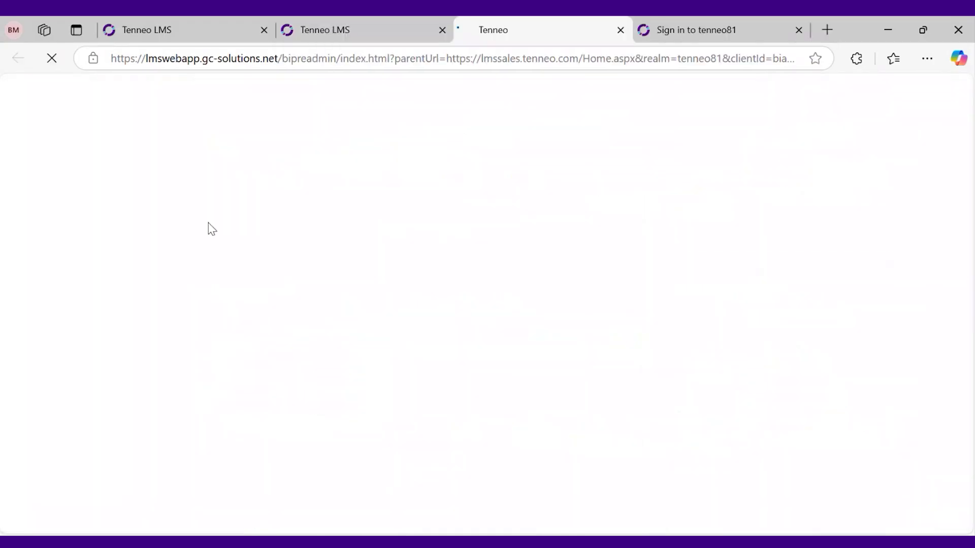
click(263, 30)
click(175, 32)
click(302, 28)
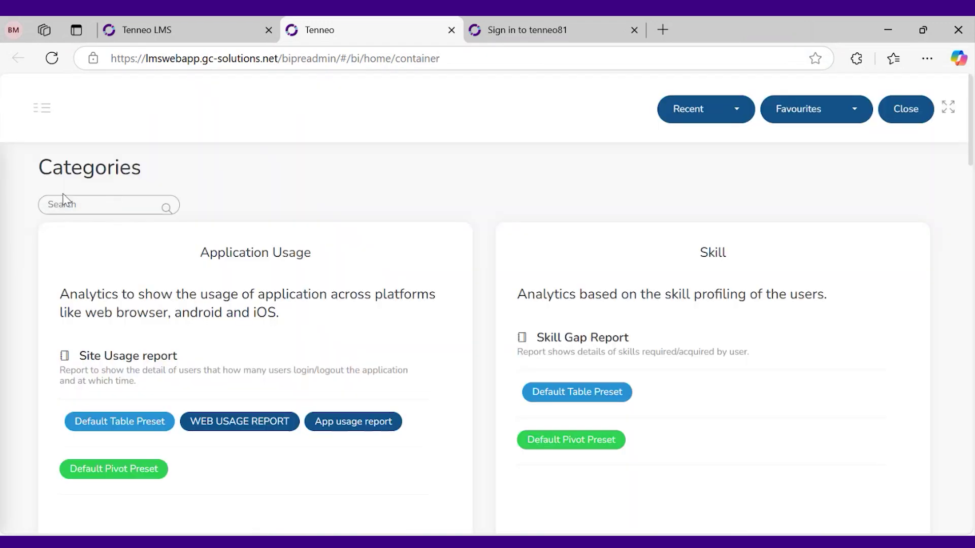
Open the Learning Progress Detail report from the sidebar's Reports list, showing 9173 items
click(51, 114)
click(33, 300)
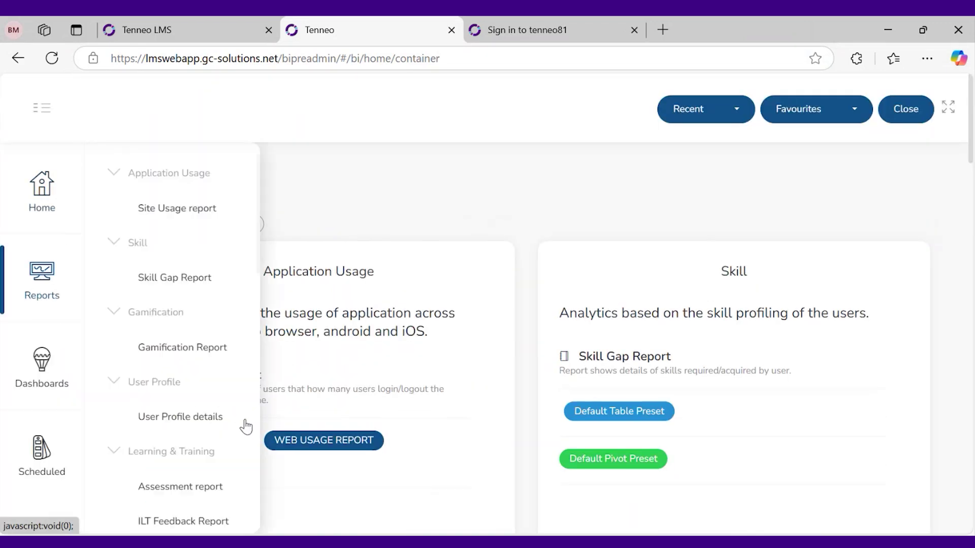
scroll(182, 417, down, 3)
scroll(182, 417, down, 2)
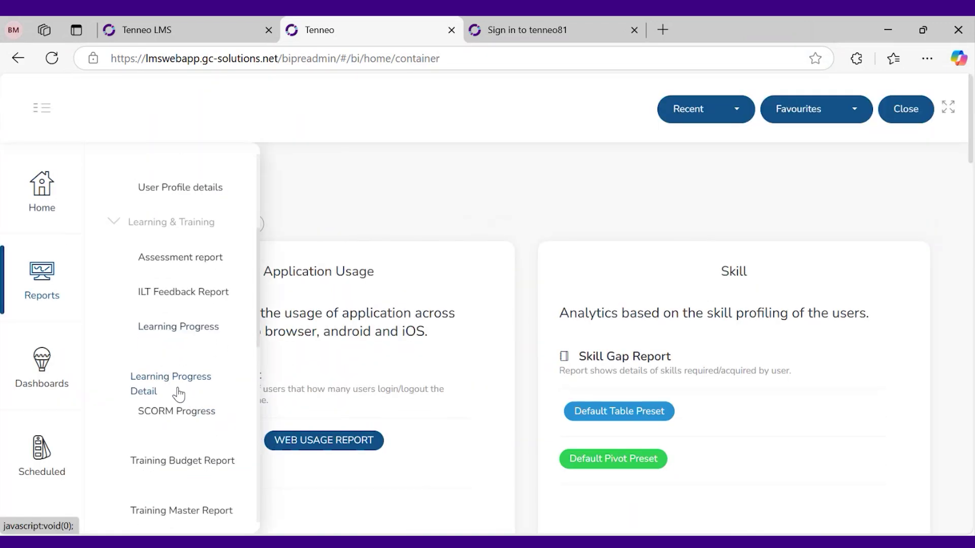
click(137, 389)
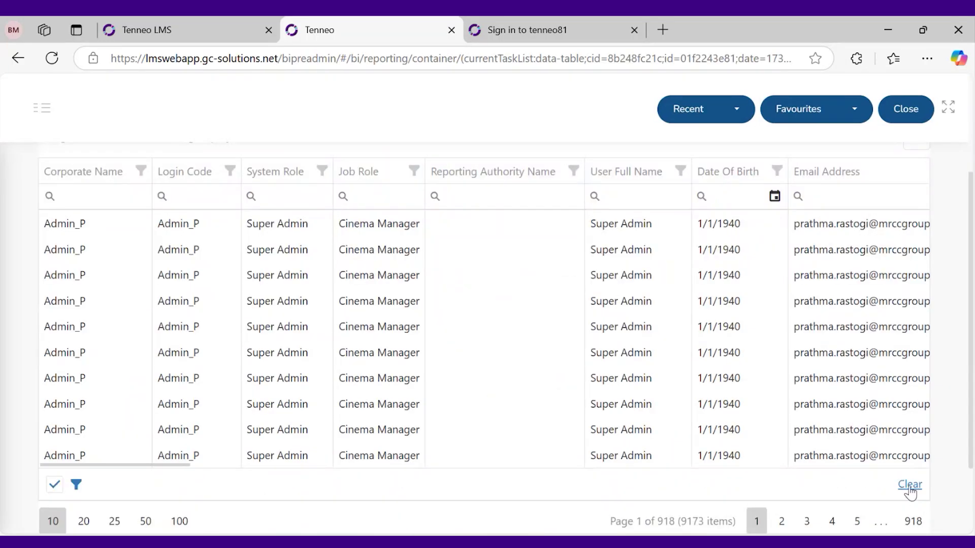
Clear the existing filter and paste the Advanced Emotional Intelligence course name into Course/Training Name
click(909, 485)
scroll(398, 437, up, 2)
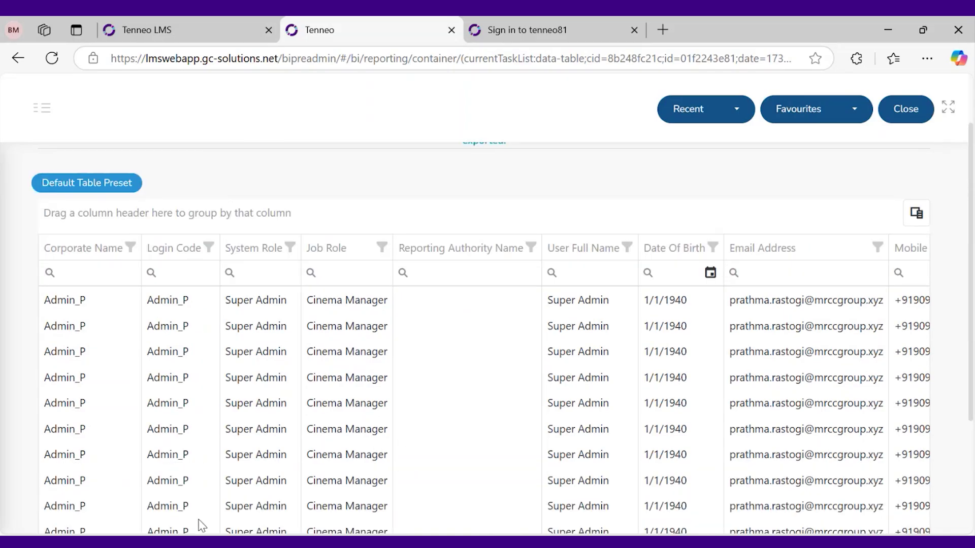
scroll(198, 530, down, 2)
click(237, 461)
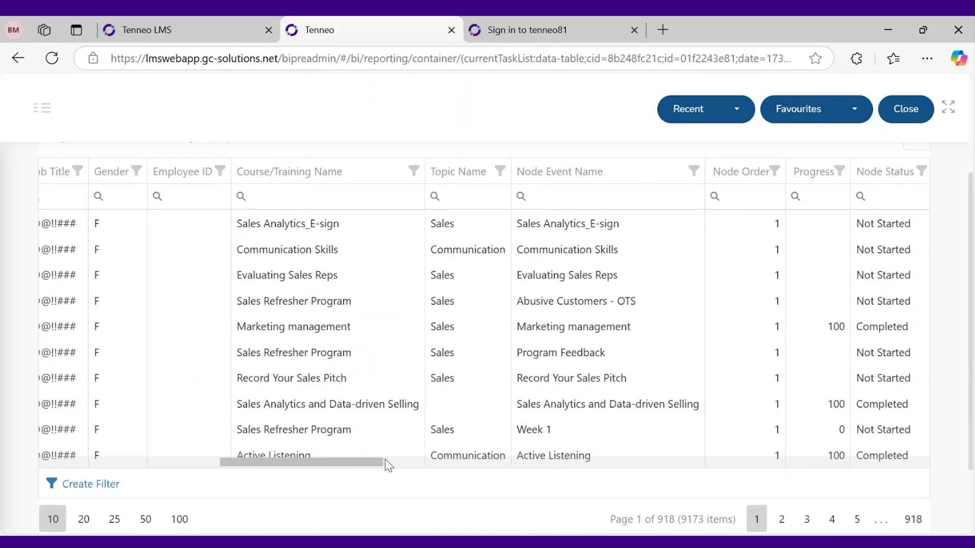
click(305, 200)
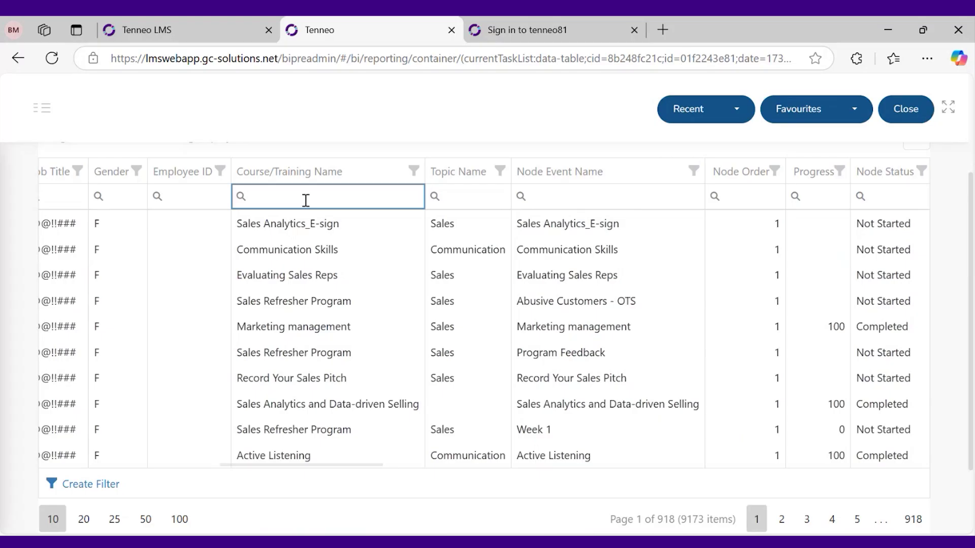
text(Advanced Emotional Intelligence Skills in a Corporate Environment)
Remove the filter's leading space so it returns 156 items over 16 pages
click(205, 280)
key(Left)
key(Left)
key(Left)
key(Left)
key(Left)
key(Left)
key(Left)
key(Left)
key(Left)
key(Left)
key(Left)
key(Left)
key(Left)
key(Left)
key(Left)
key(Left)
key(Left)
key(Left)
key(Left)
key(Left)
key(Left)
key(Left)
key(Left)
key(Left)
key(Left)
key(Left)
key(Left)
key(Left)
key(Left)
key(Left)
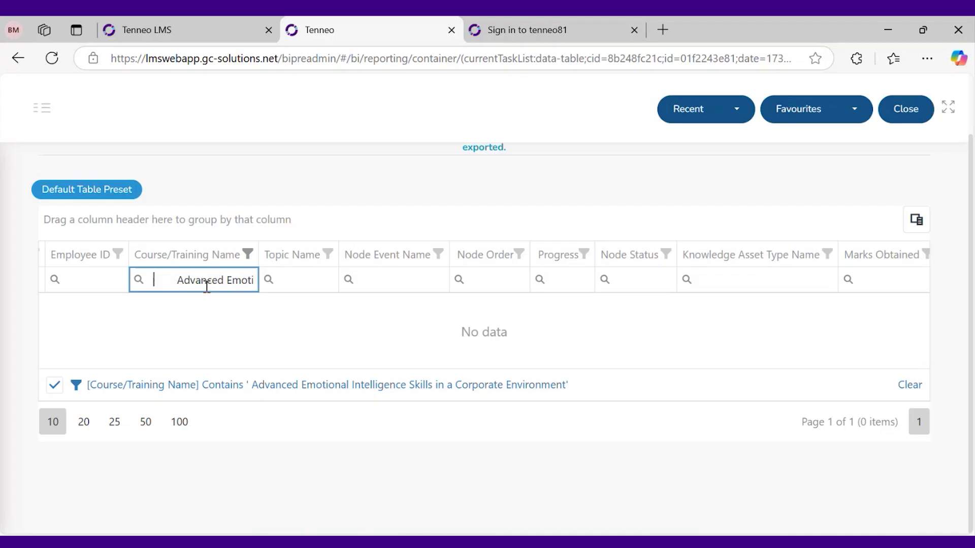
drag(177, 279, 135, 285)
key(BackSpace)
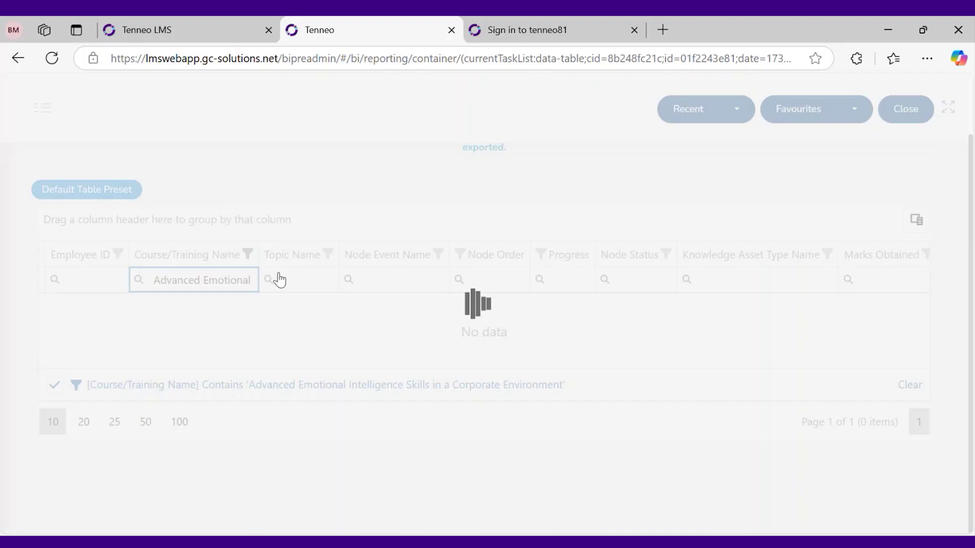
scroll(379, 364, down, 1)
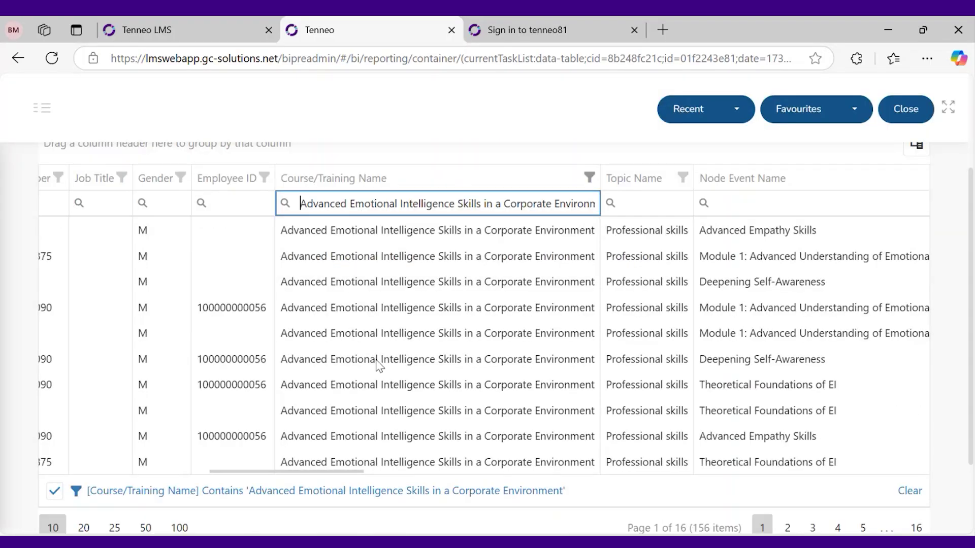
Scroll the report grid and highlight 'Skills' and 'Reference' in the first row
drag(358, 471, 483, 461)
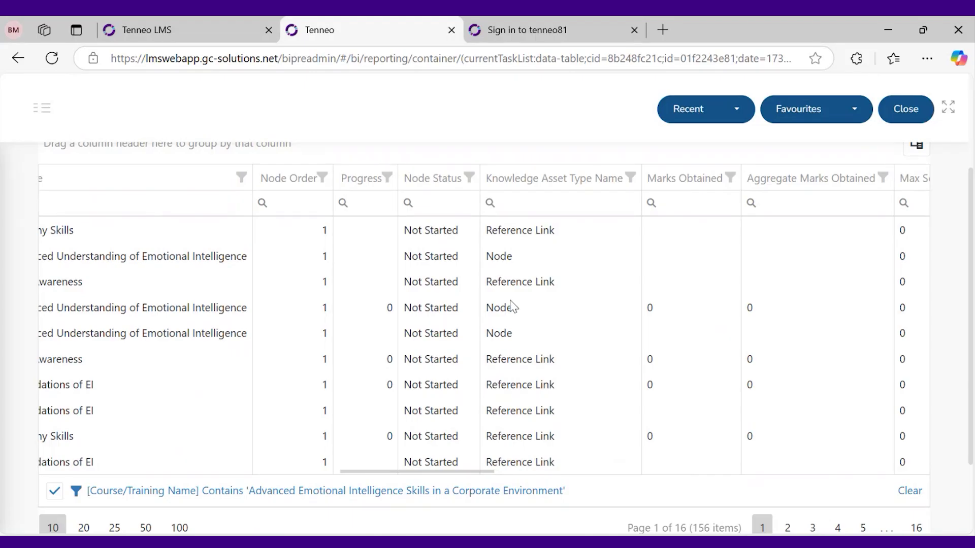
double_click(61, 231)
double_click(522, 230)
click(518, 343)
Scroll to the right-hand columns and select Learning Launch Id 3285 and Learning Code PG5676
drag(467, 480, 513, 471)
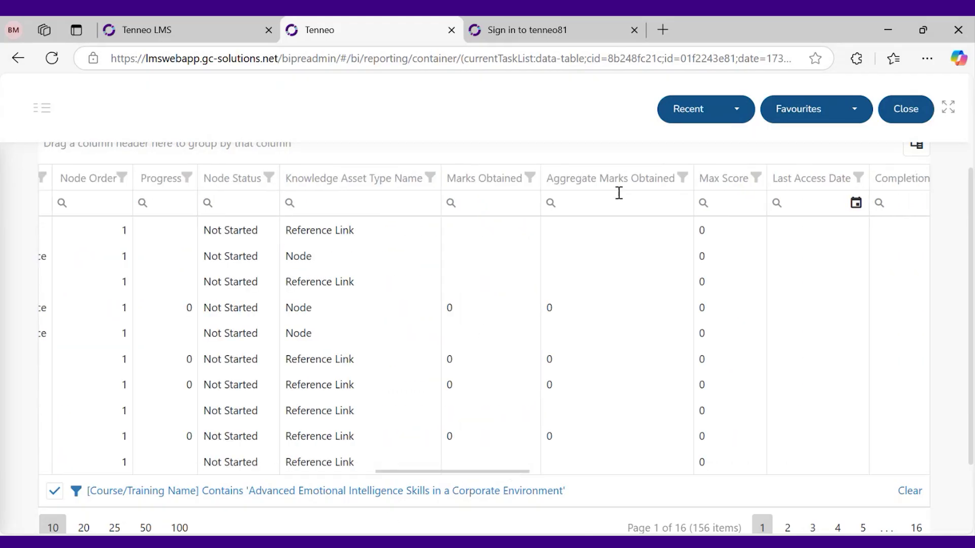
drag(530, 480, 604, 472)
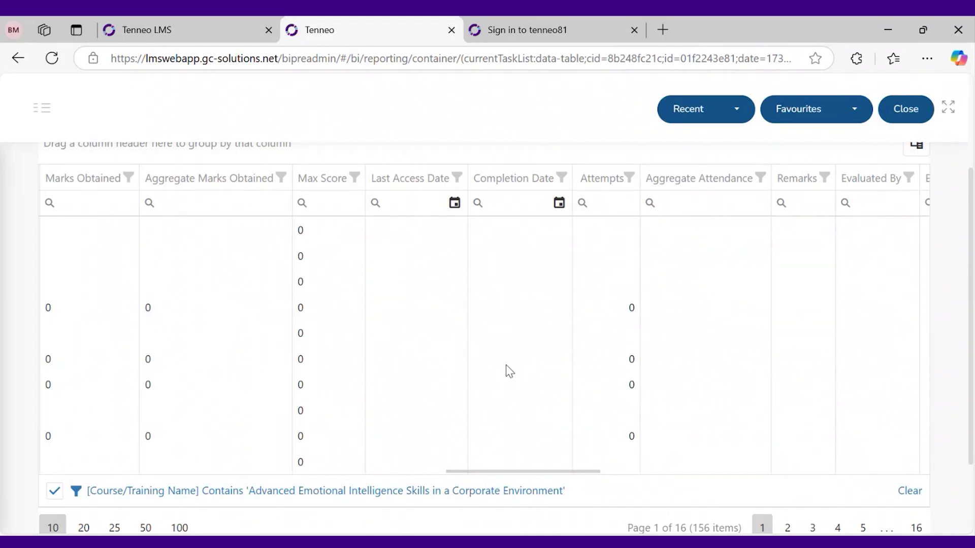
drag(571, 471, 652, 469)
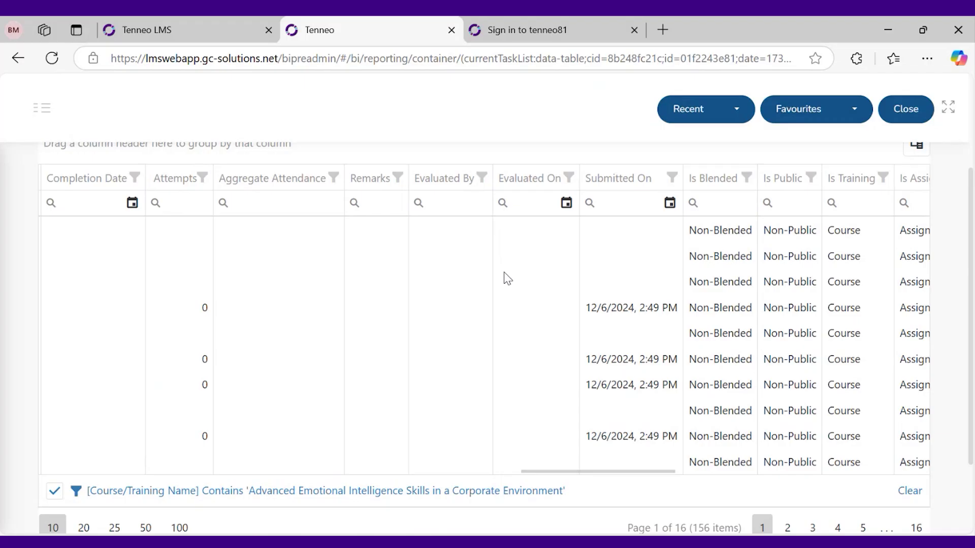
drag(630, 476, 690, 474)
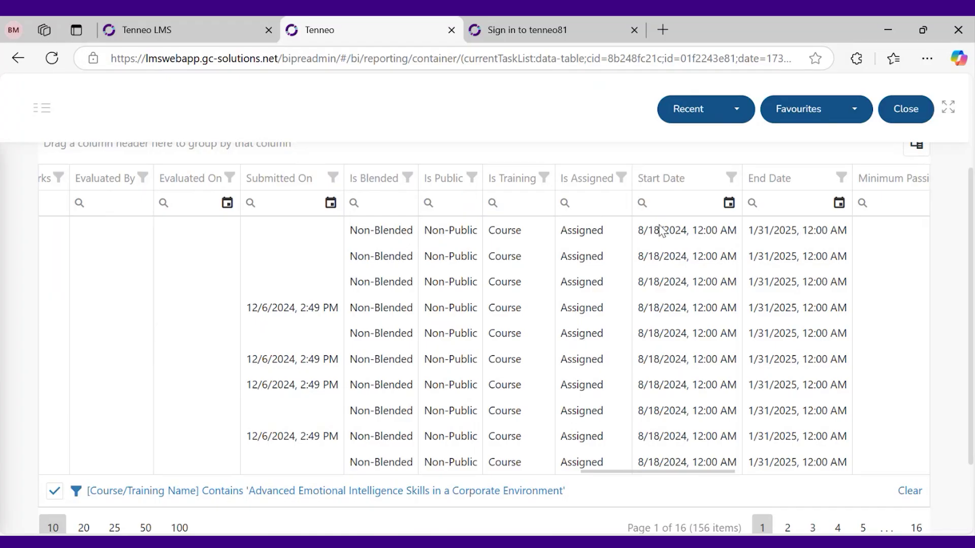
drag(725, 476, 935, 462)
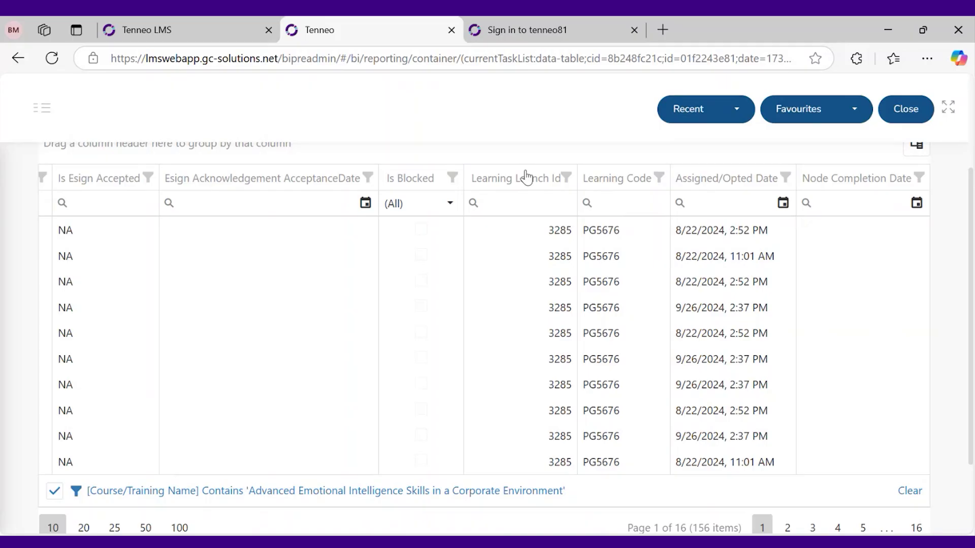
double_click(561, 230)
click(546, 277)
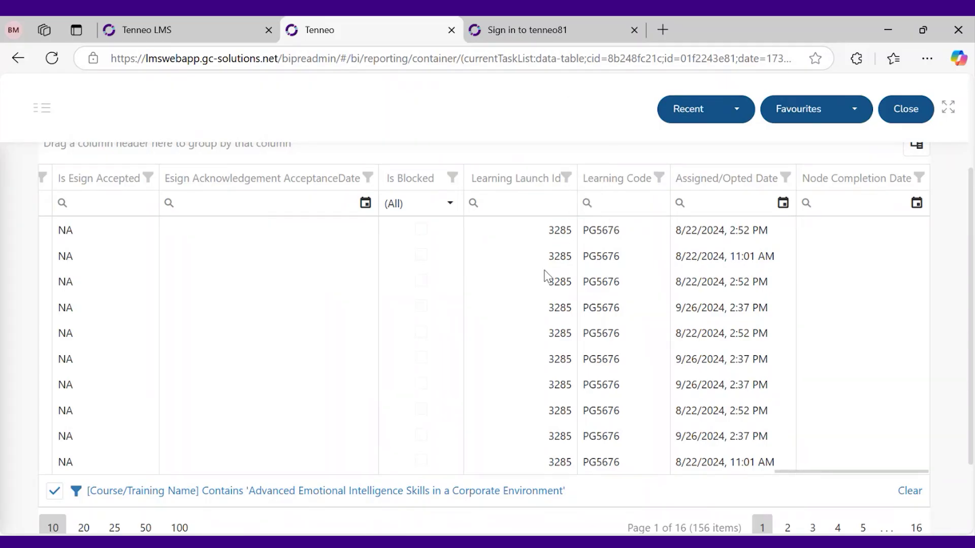
double_click(601, 231)
Check the empty Learning Code of program '2 days batch 1', then return to the report
click(224, 36)
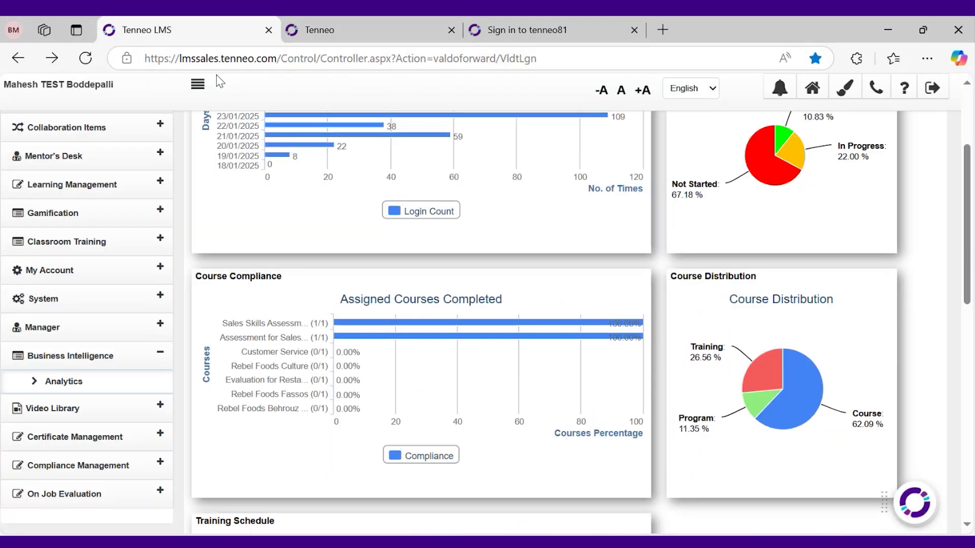
click(112, 185)
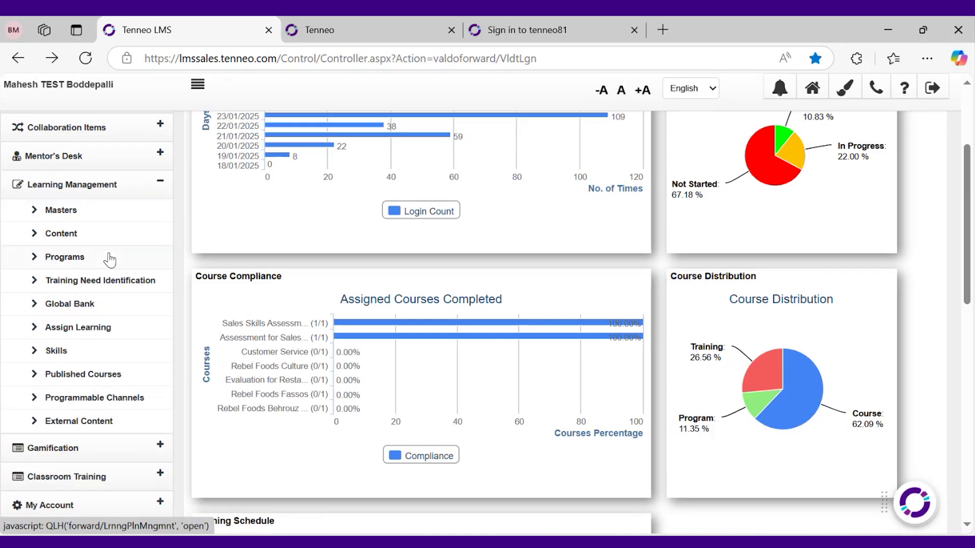
click(108, 257)
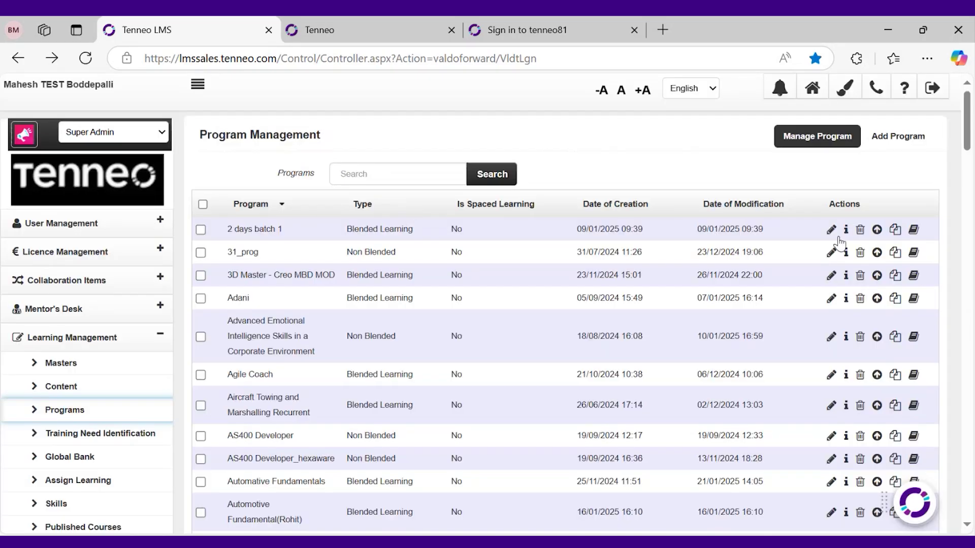
click(830, 230)
click(343, 254)
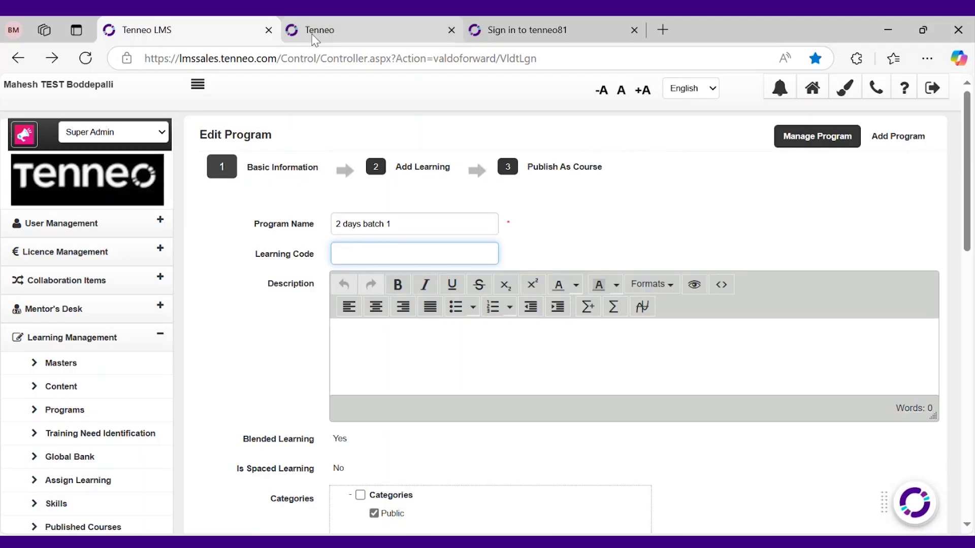
click(311, 31)
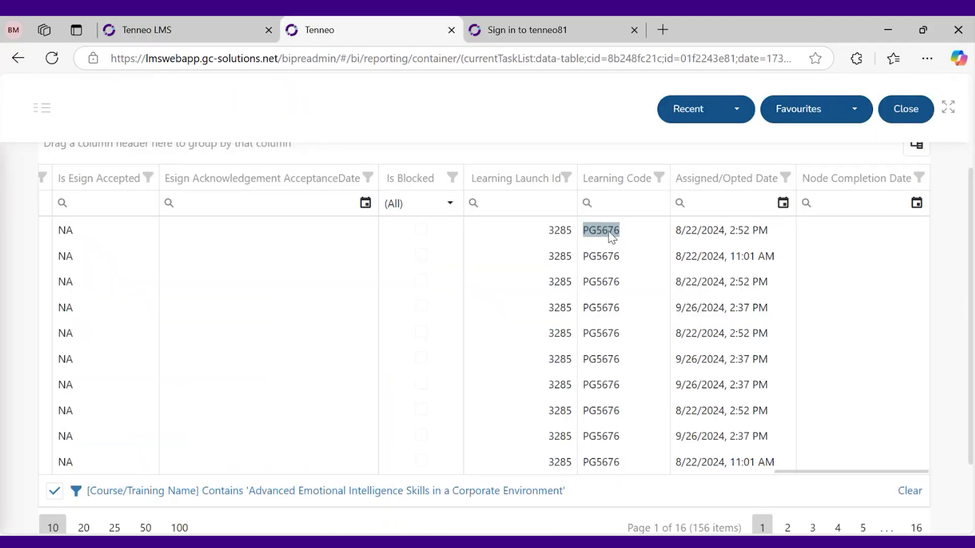
click(631, 244)
triple_click(729, 243)
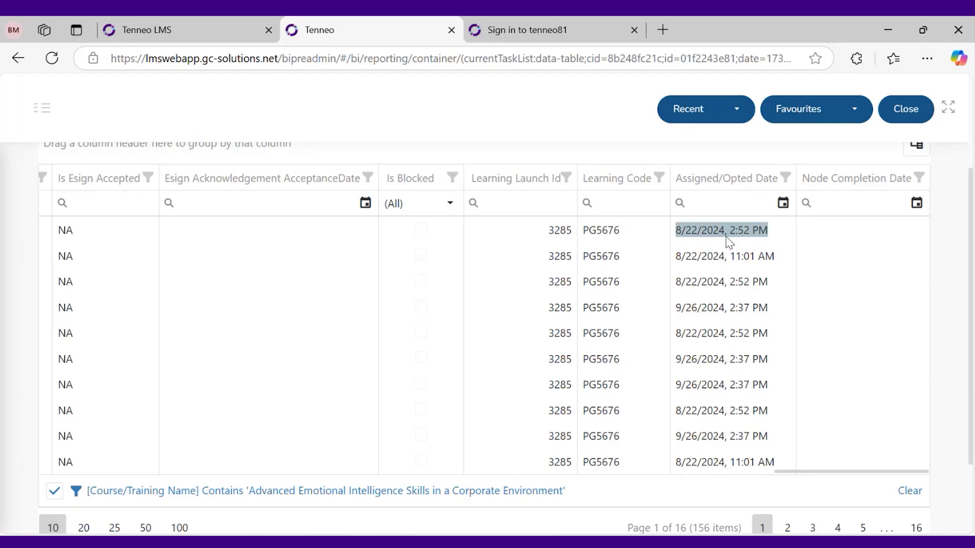
click(707, 226)
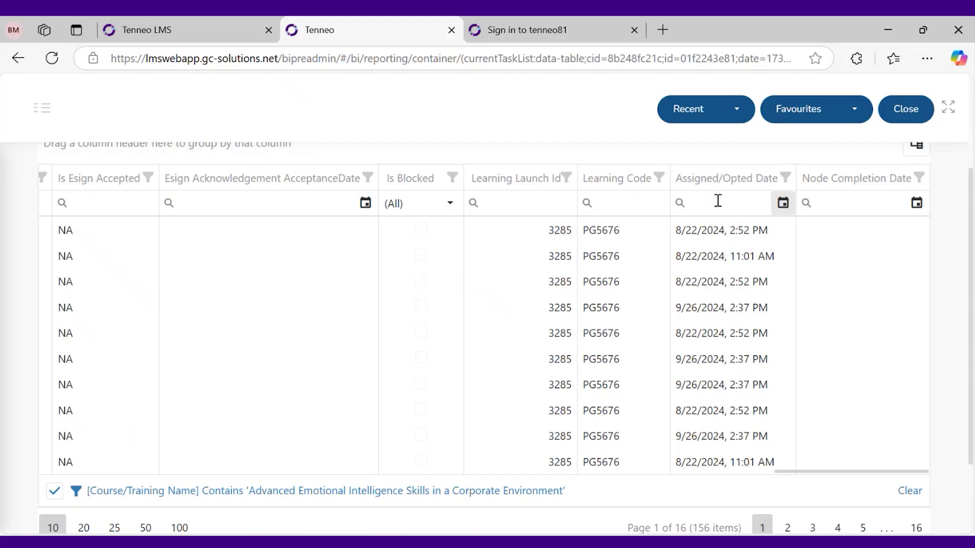
double_click(707, 231)
click(708, 233)
click(710, 281)
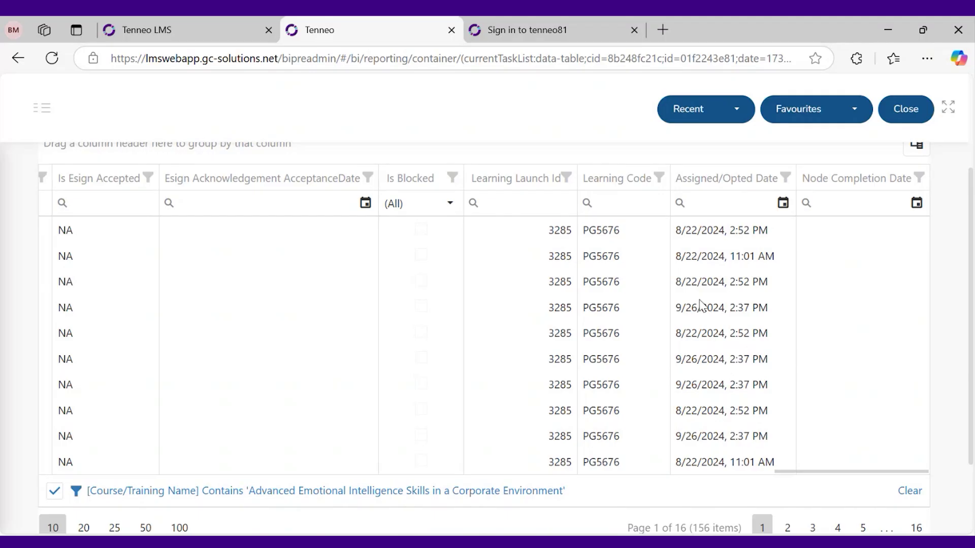
scroll(699, 303, up, 3)
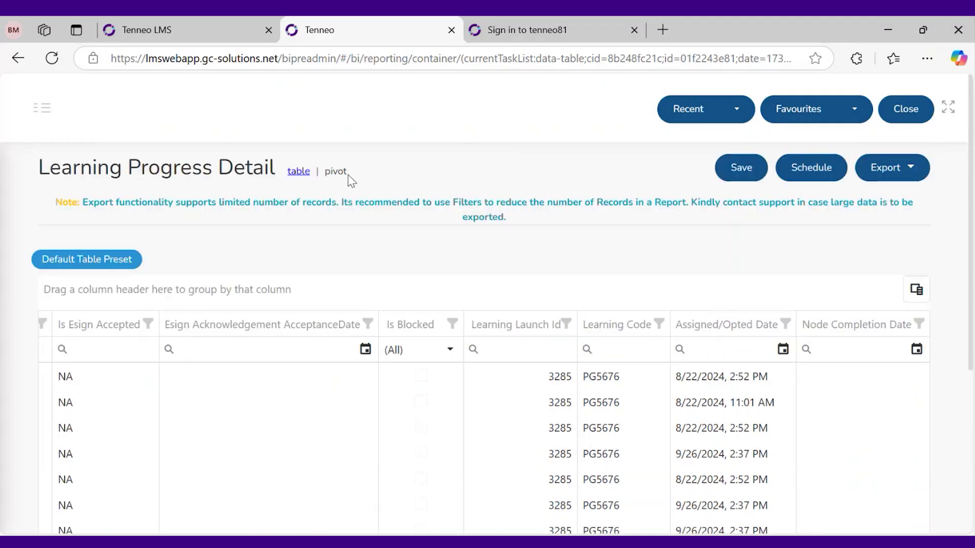
scroll(801, 477, down, 3)
drag(807, 462, 673, 461)
scroll(577, 433, up, 8)
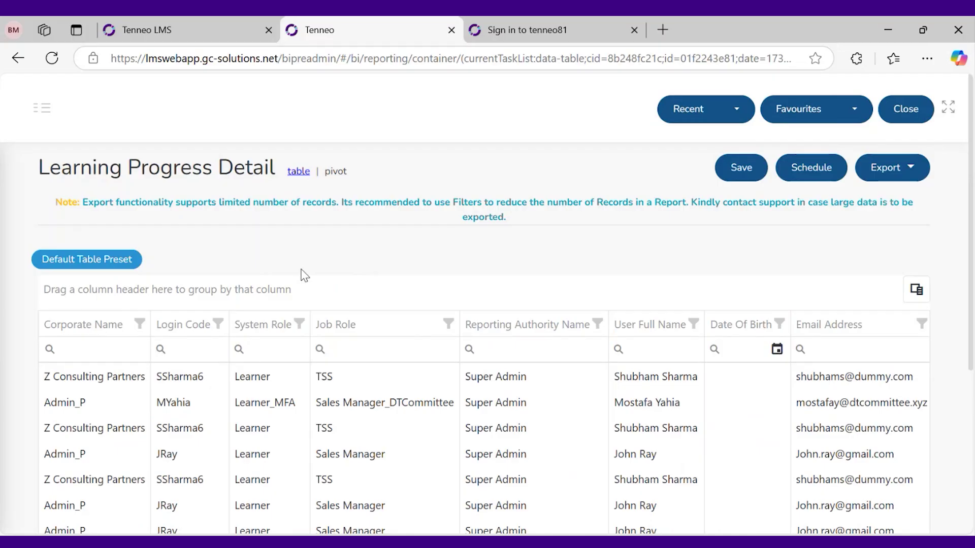
scroll(304, 275, down, 1)
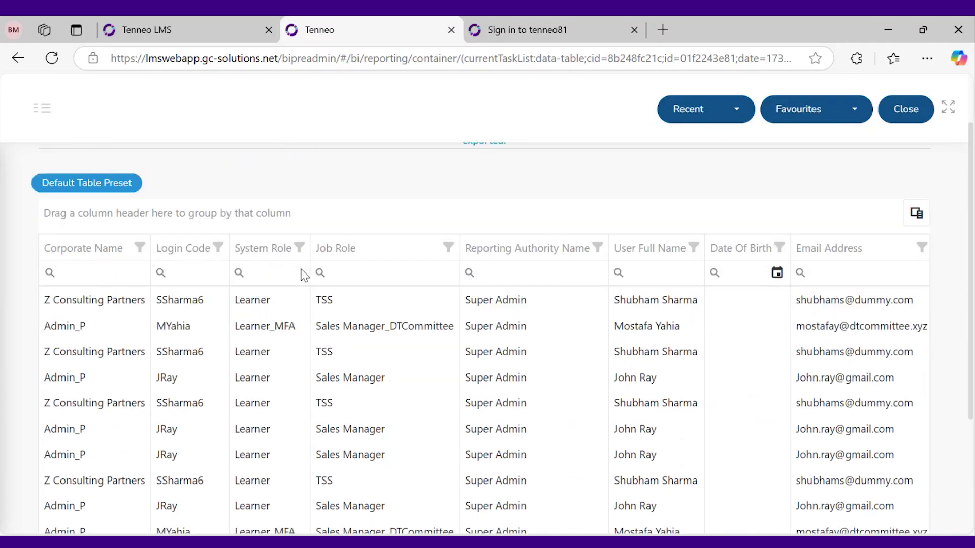
scroll(351, 383, down, 1)
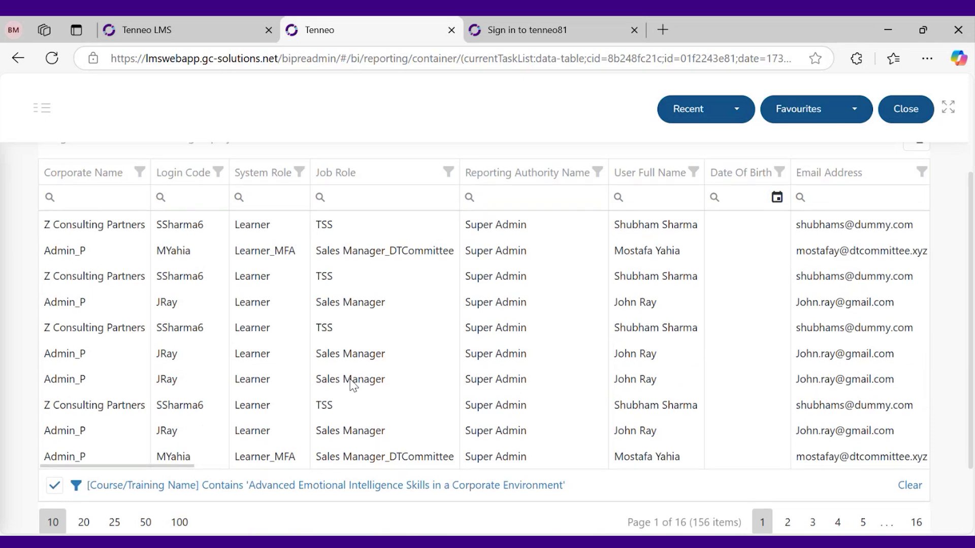
scroll(350, 383, up, 1)
scroll(490, 369, down, 1)
scroll(490, 369, up, 1)
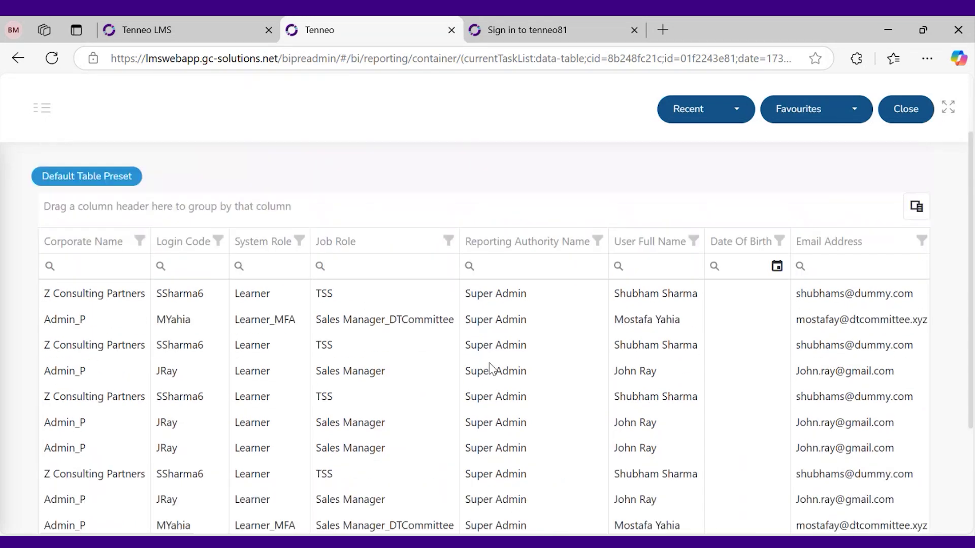
scroll(335, 297, up, 1)
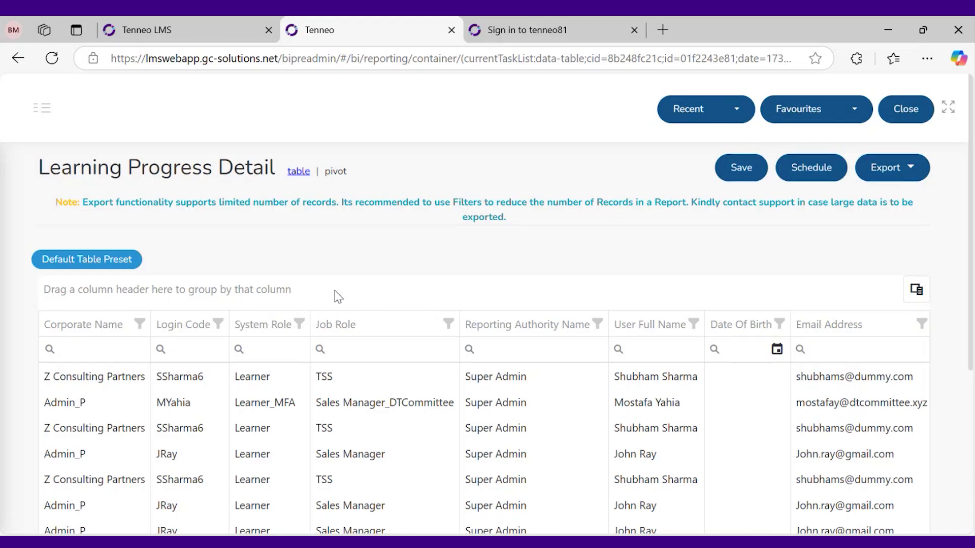
scroll(336, 295, down, 1)
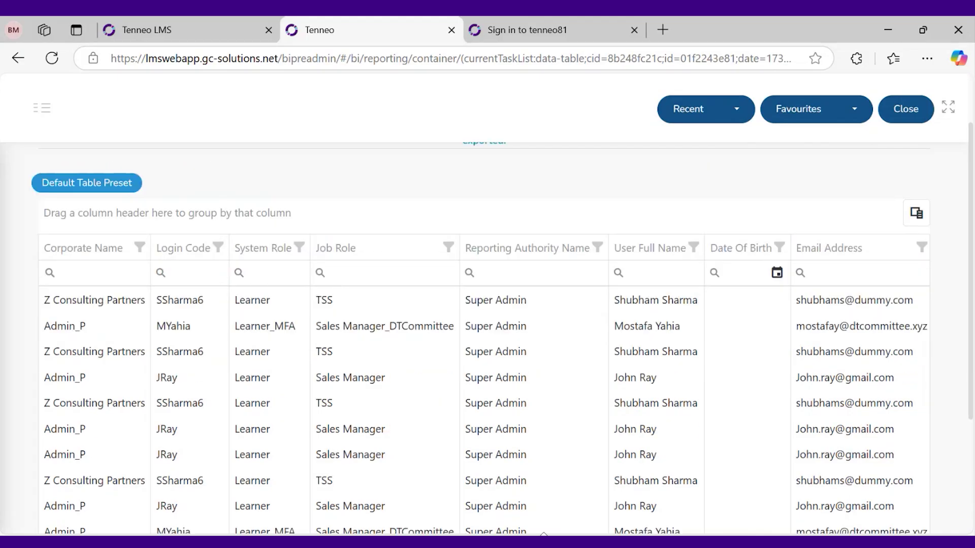
key(alt+Tab)
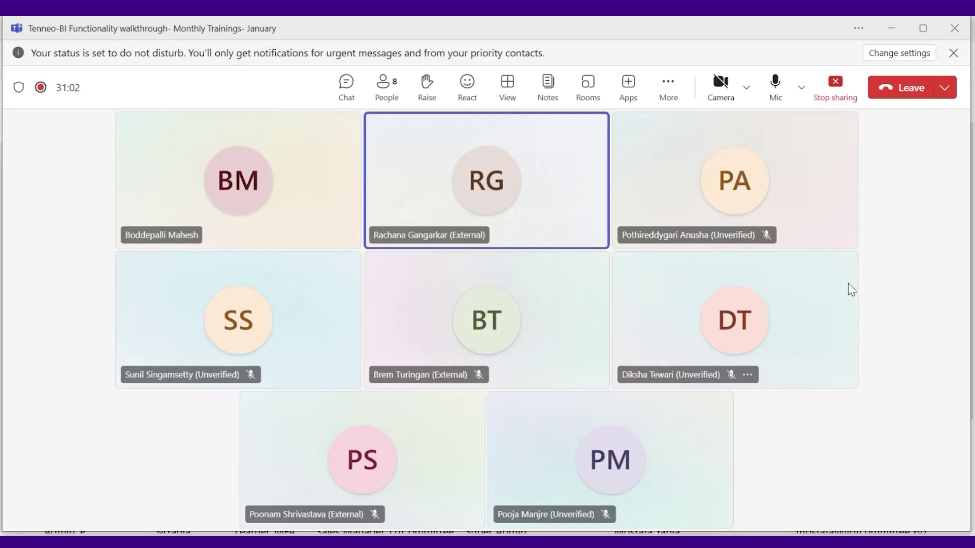
click(884, 31)
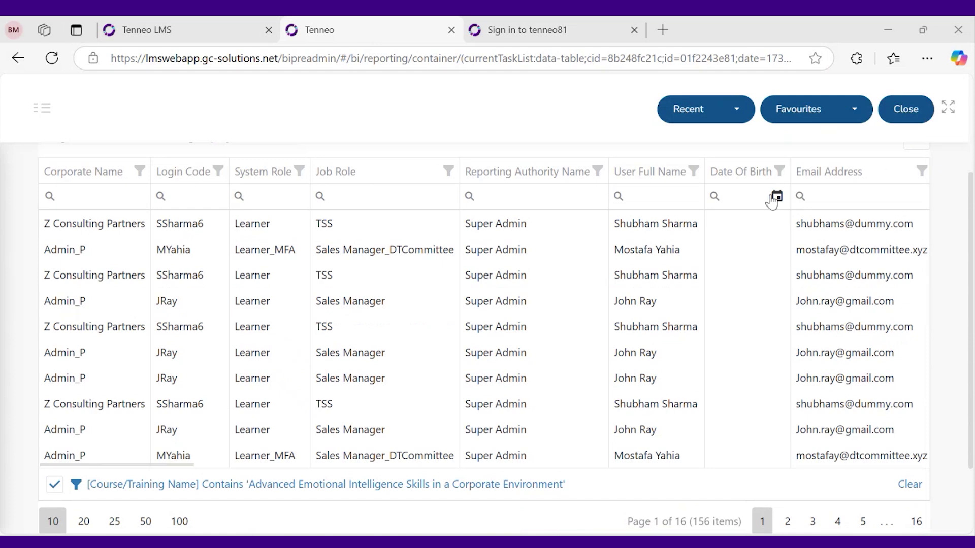
scroll(305, 446, up, 2)
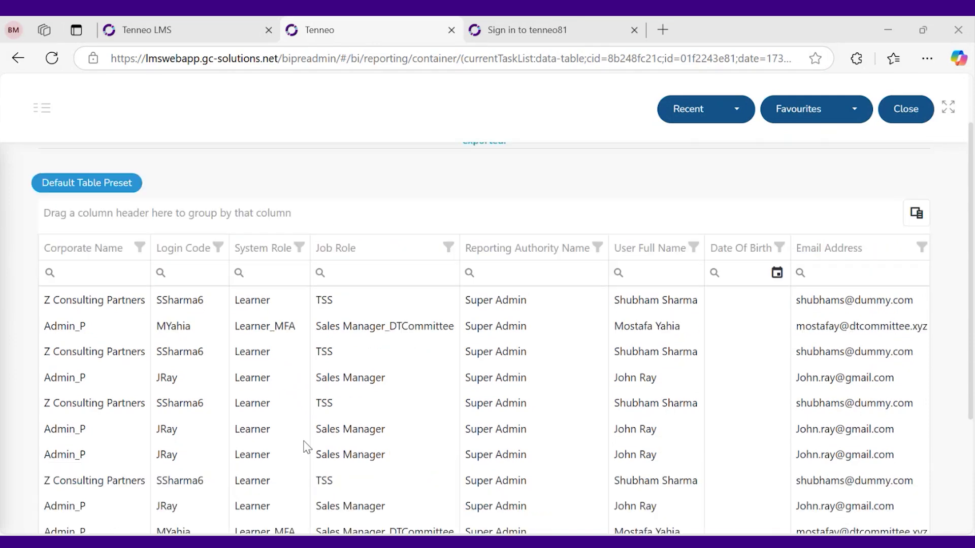
click(970, 284)
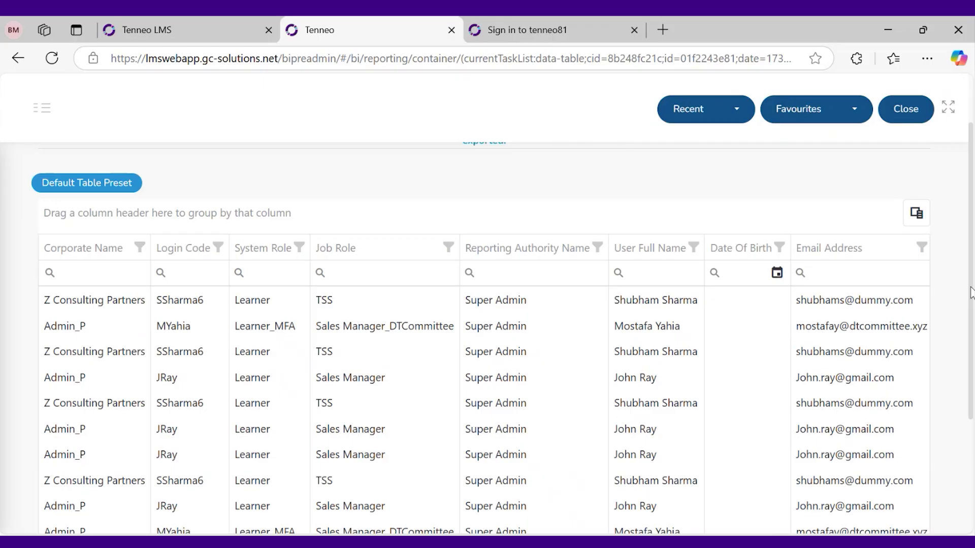
scroll(292, 467, down, 2)
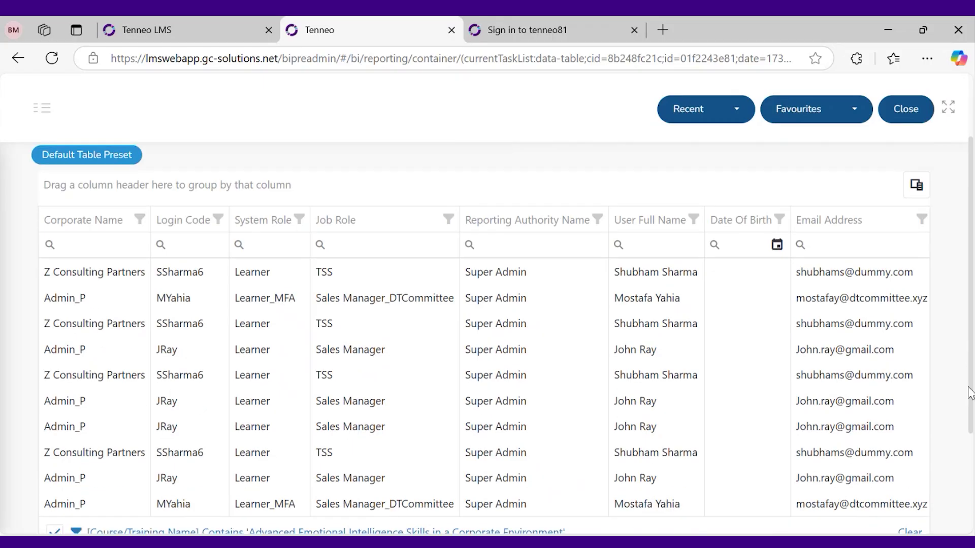
drag(184, 478, 528, 477)
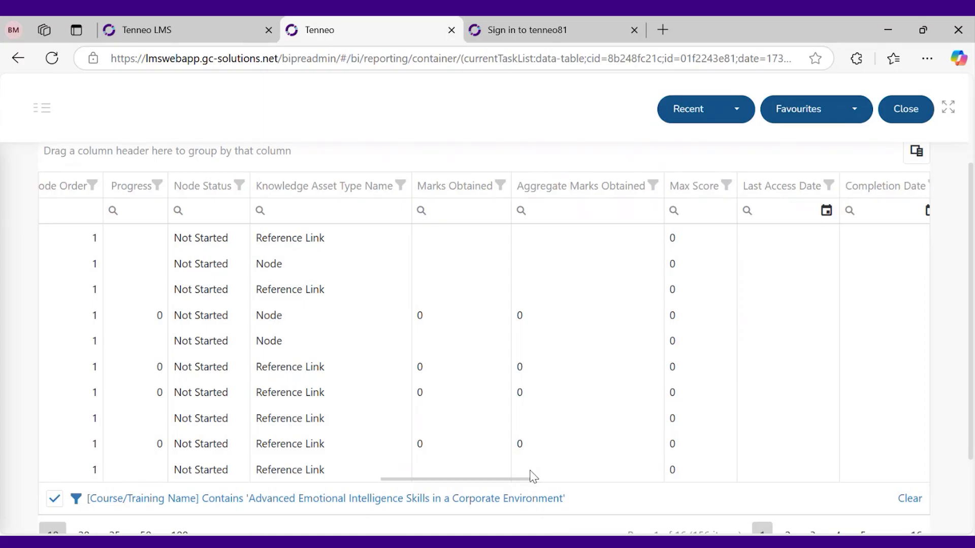
scroll(533, 476, up, 2)
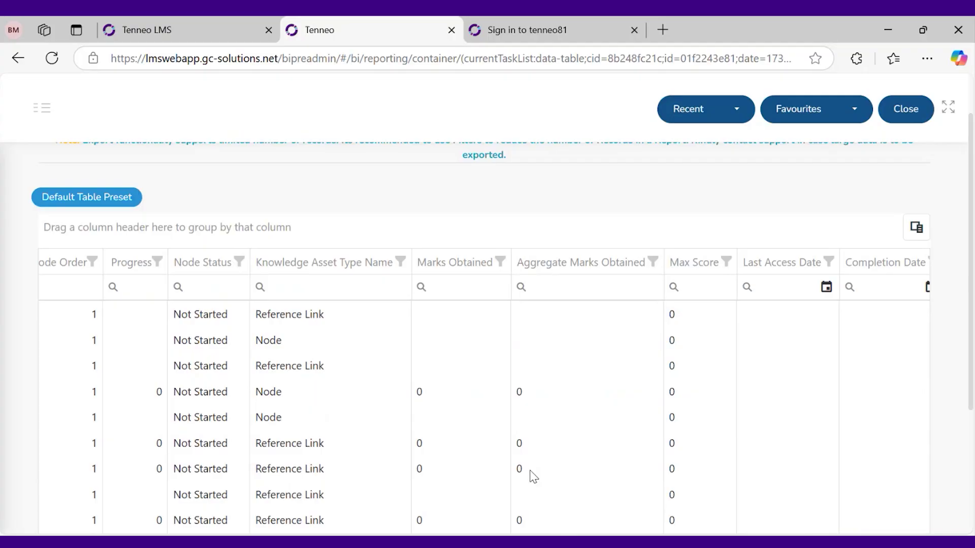
scroll(533, 476, down, 2)
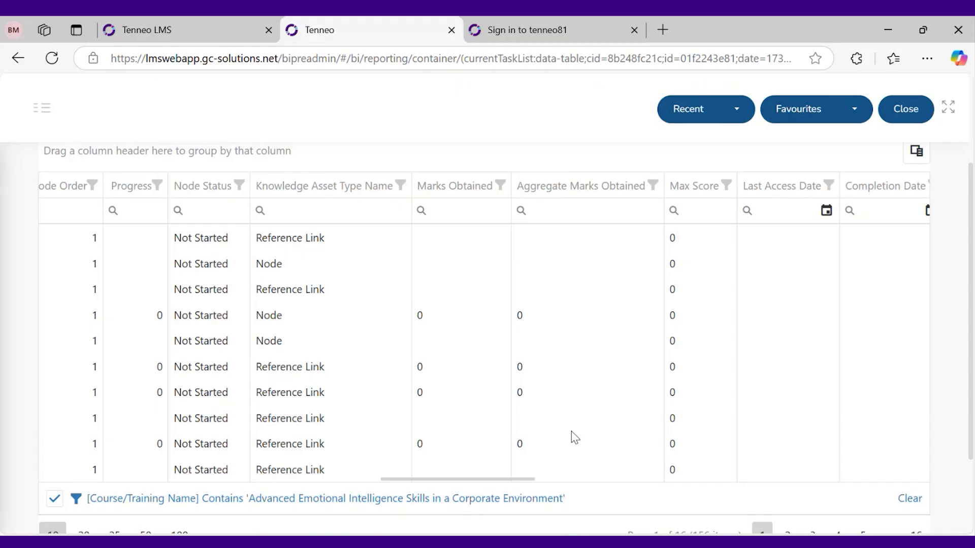
Start a new page titled 'Reports- BI' in OneNote's New Section 8
click(528, 542)
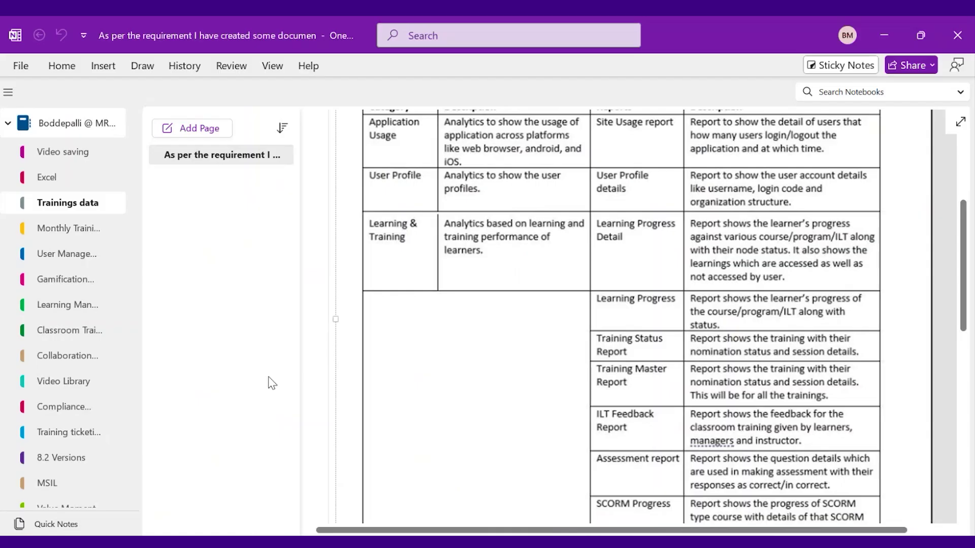
scroll(53, 363, down, 3)
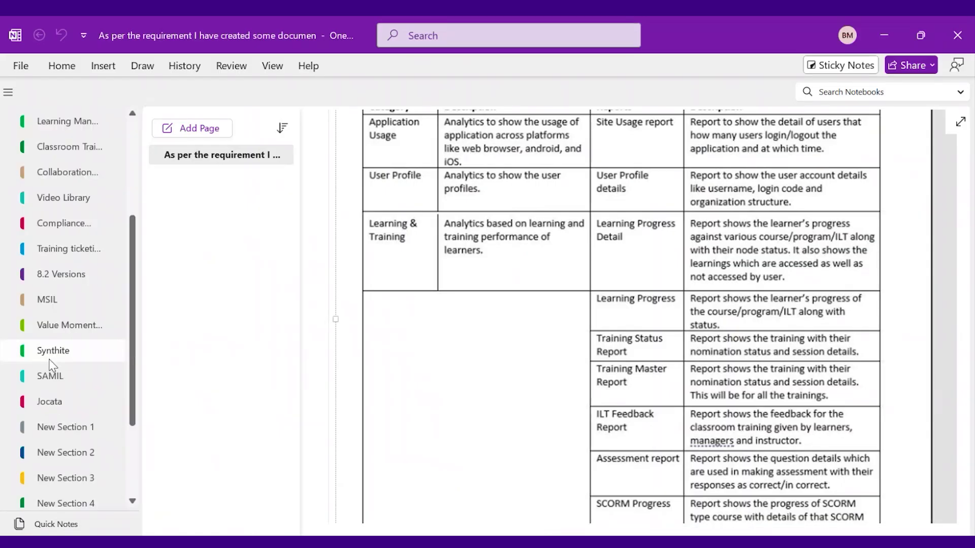
scroll(50, 365, down, 3)
click(46, 500)
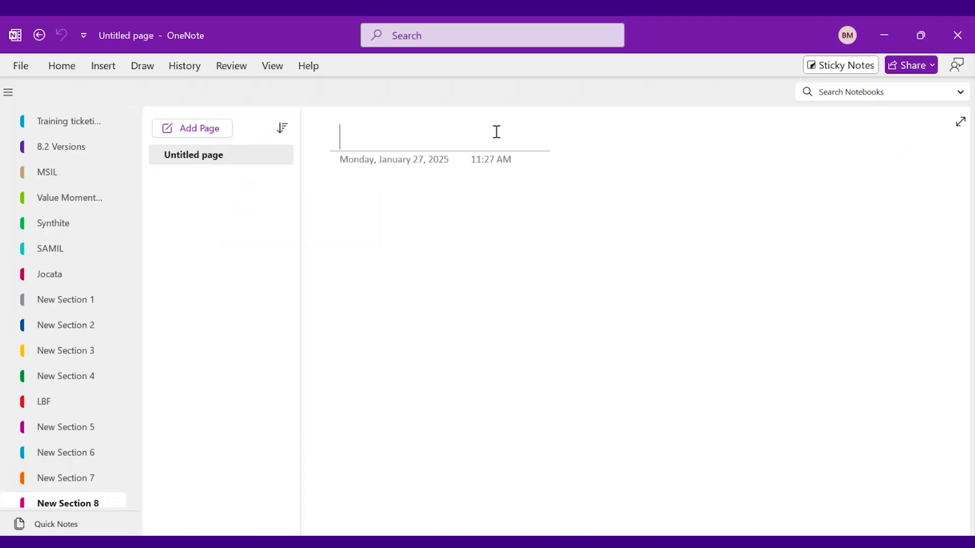
text(Reports- BI)
Add the note '1.All attempts data we need to get other than last' and return to the browser
click(376, 189)
text(1.Lato)
key(BackSpace)
key(BackSpace)
key(BackSpace)
key(BackSpace)
text(ALL ATTEMPTS)
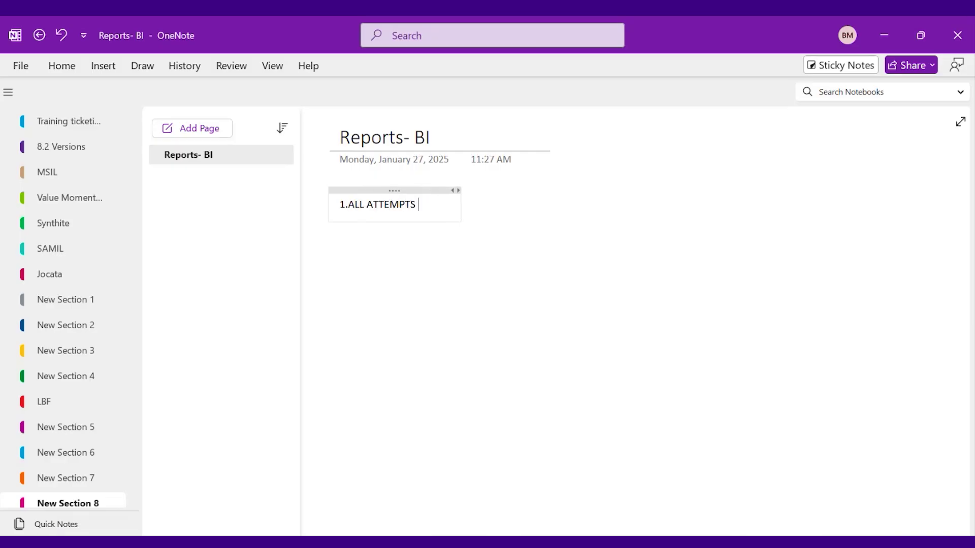
key(BackSpace)
key(BackSpace)
key(BackSpace)
key(BackSpace)
key(BackSpace)
key(BackSpace)
key(BackSpace)
key(BackSpace)
key(BackSpace)
key(BackSpace)
key(BackSpace)
key(BackSpace)
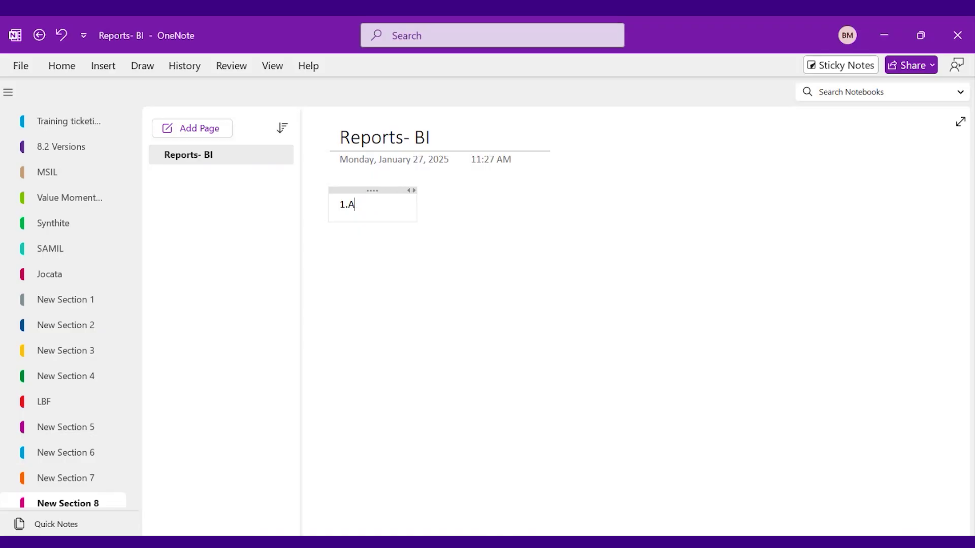
text(ll attempts)
text(da)
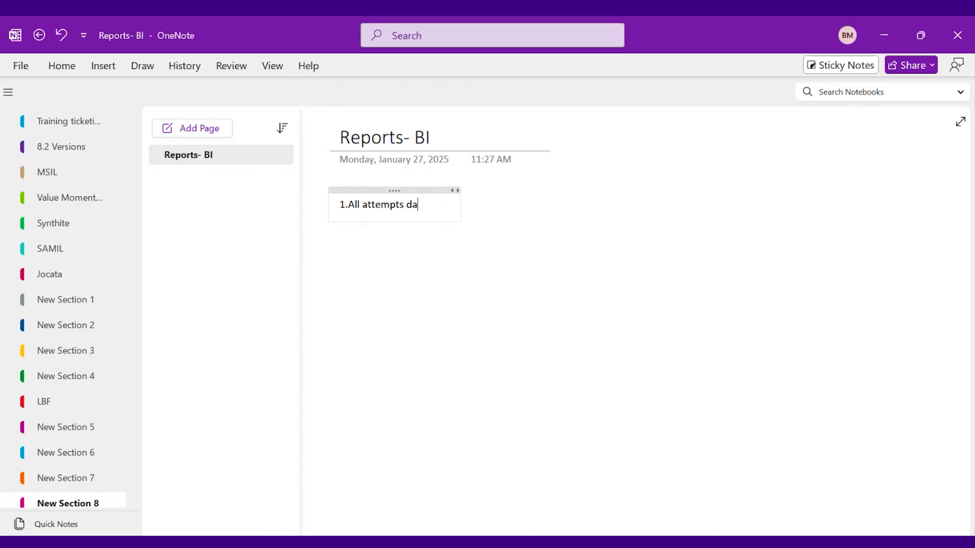
text(ta we neee)
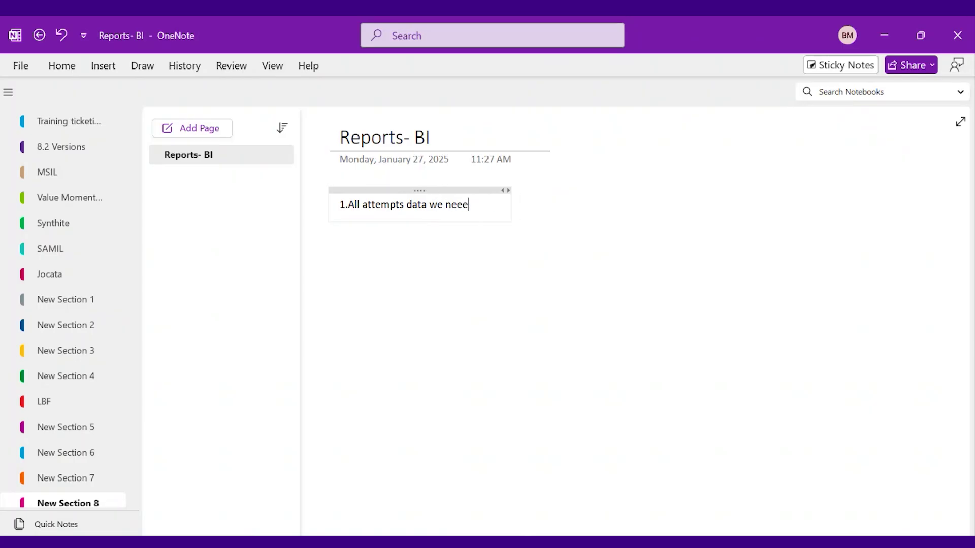
key(BackSpace)
text(d to get)
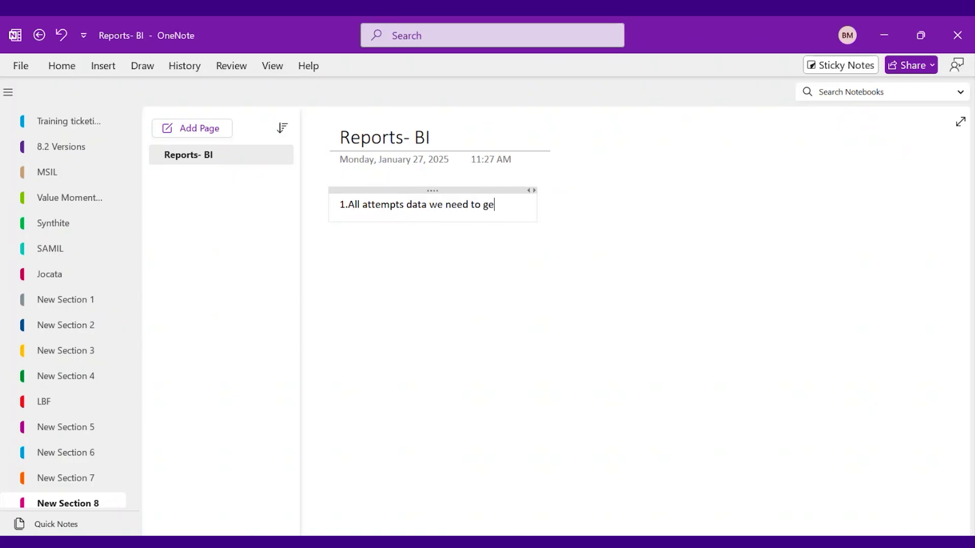
text( other than last)
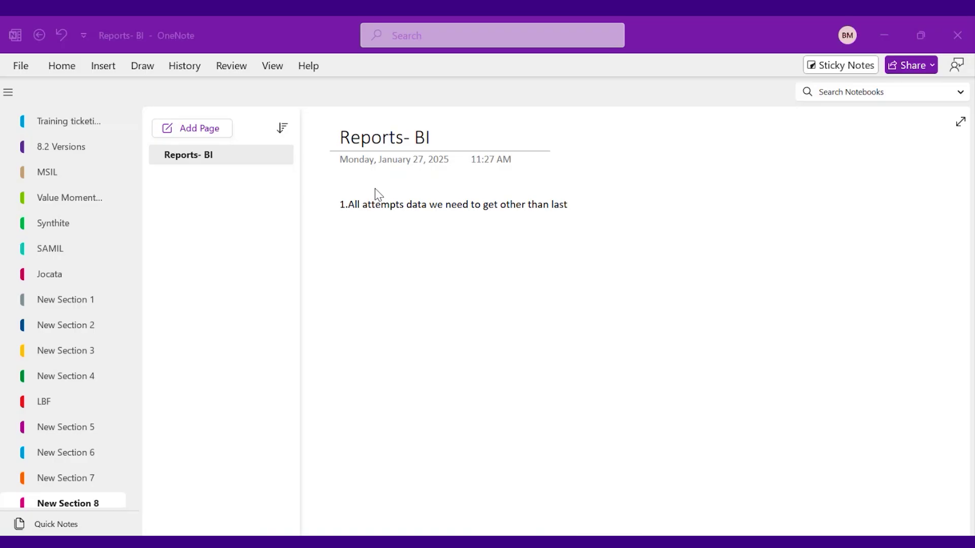
key(alt+Tab)
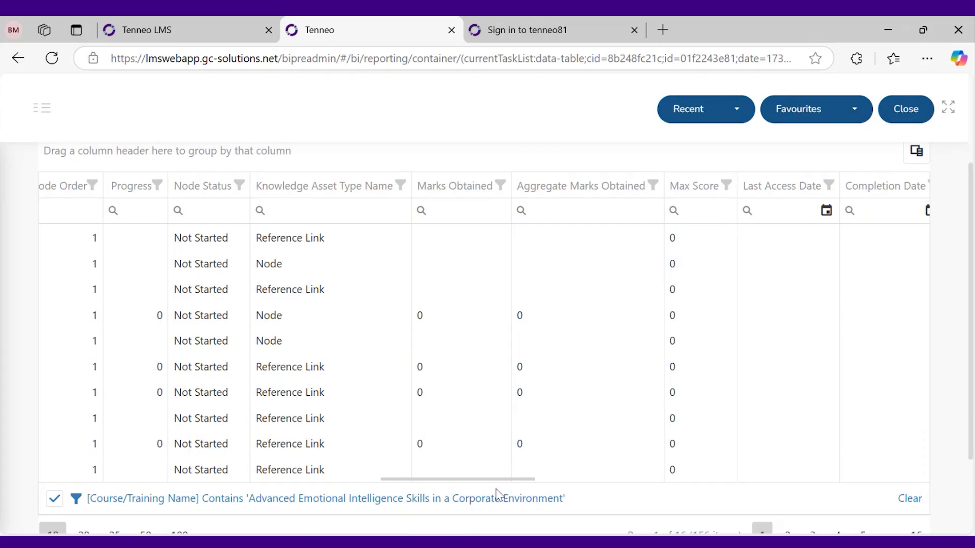
Scroll the report and select the Learning Progress Detail report title
drag(524, 478, 437, 372)
scroll(437, 372, up, 3)
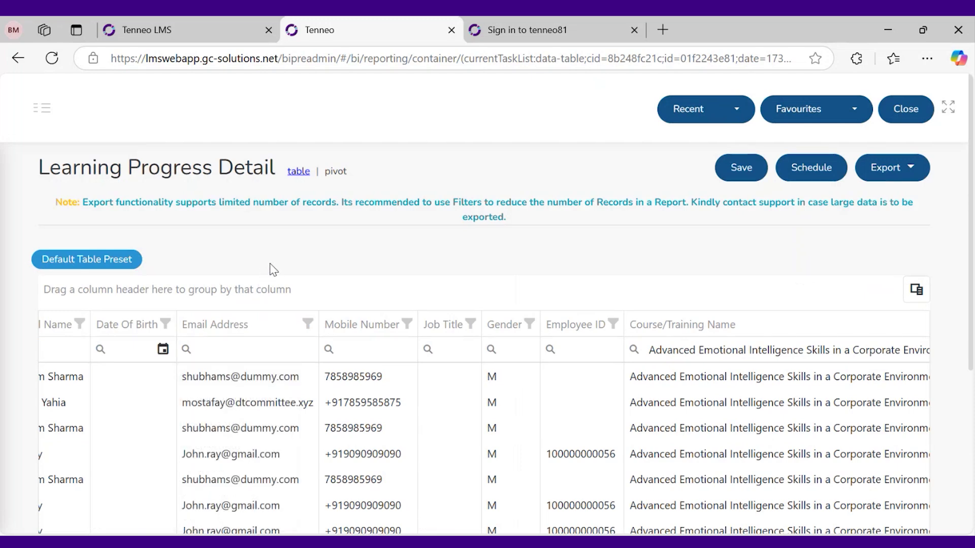
scroll(299, 246, down, 3)
scroll(303, 262, up, 3)
triple_click(194, 172)
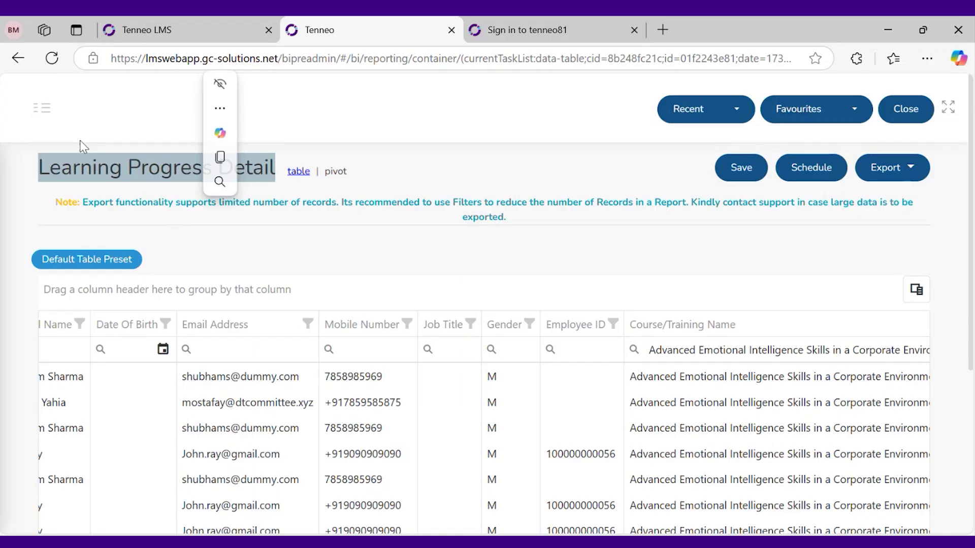
Browse the sidebar's report categories, then show the Programs list in the LMS tab
click(45, 109)
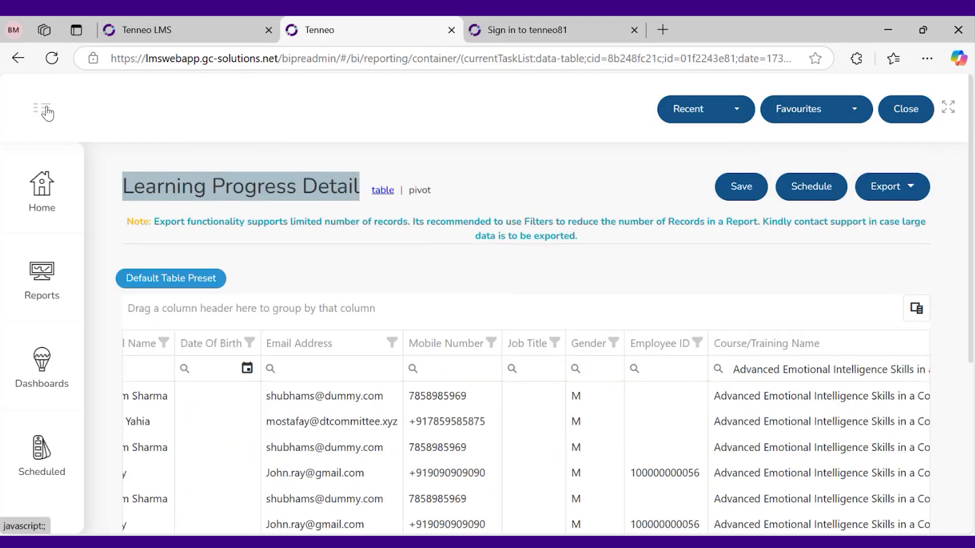
click(42, 279)
scroll(226, 466, down, 3)
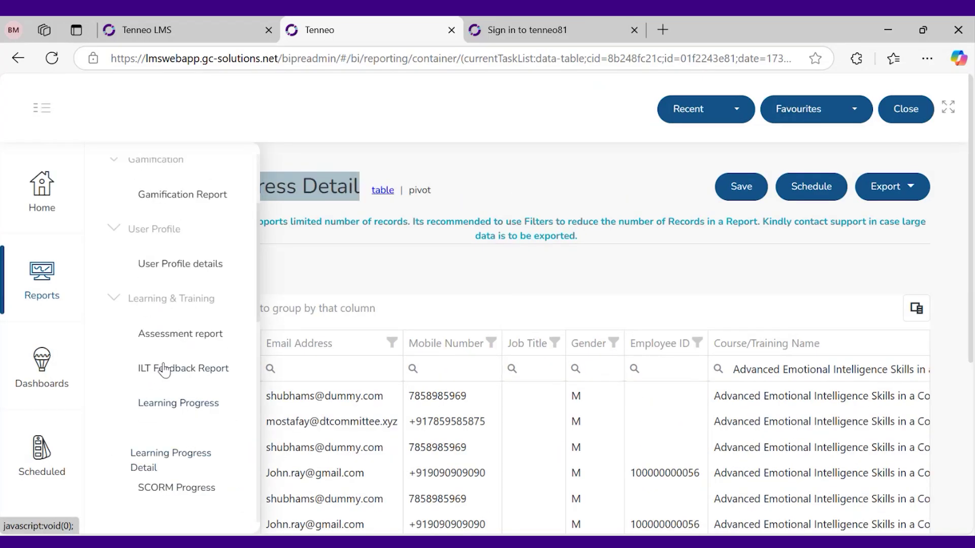
scroll(192, 425, down, 2)
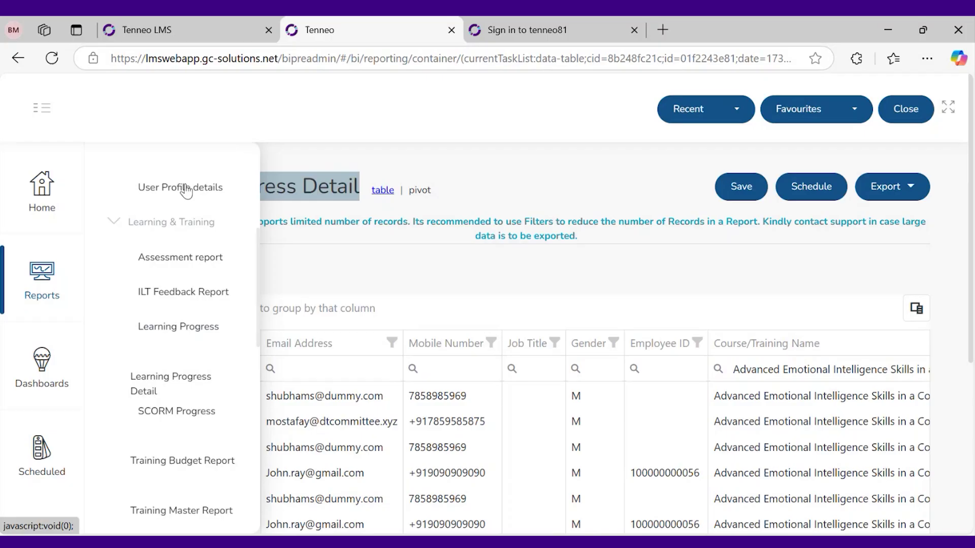
click(170, 31)
click(81, 410)
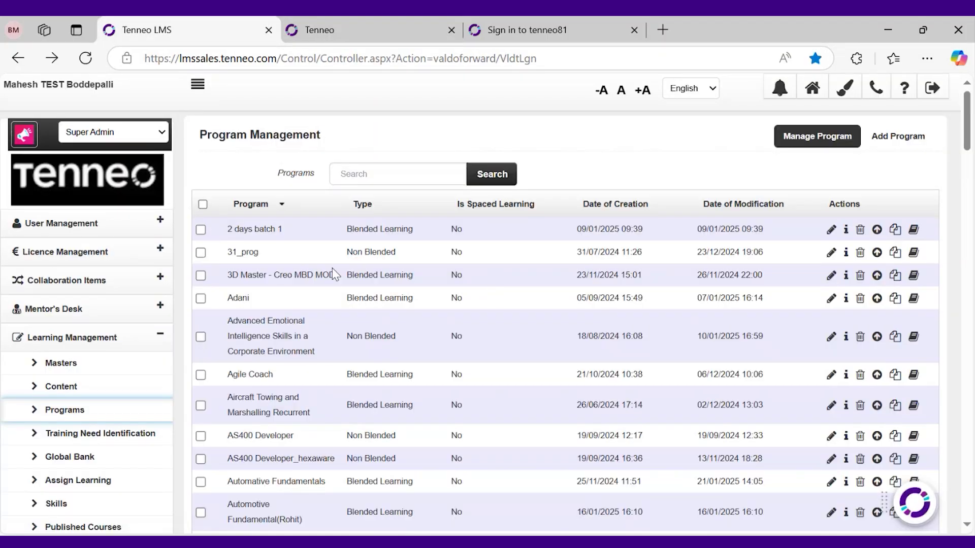
Check the 3D Master - Creo MBD MOD program's learning nodes and basic information, then return to the reports
drag(337, 274, 228, 275)
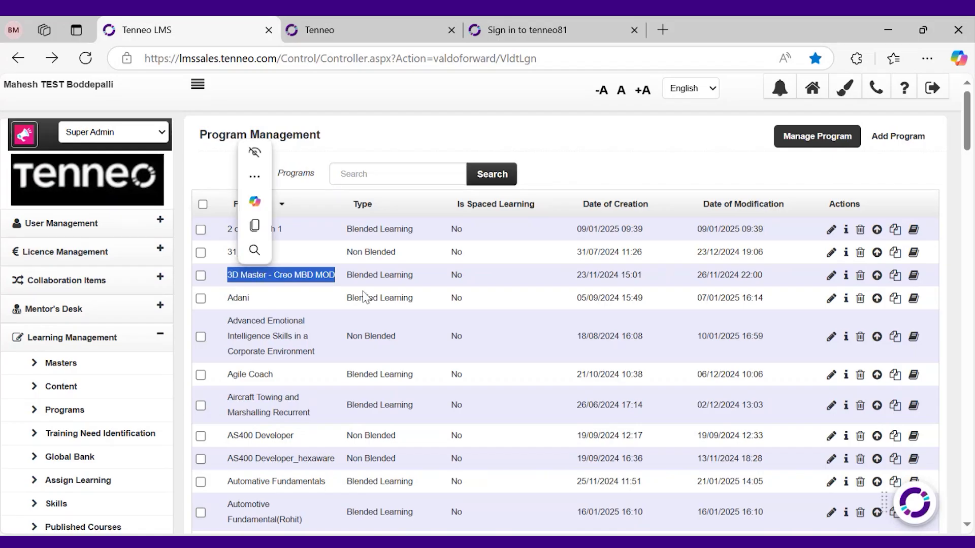
click(369, 296)
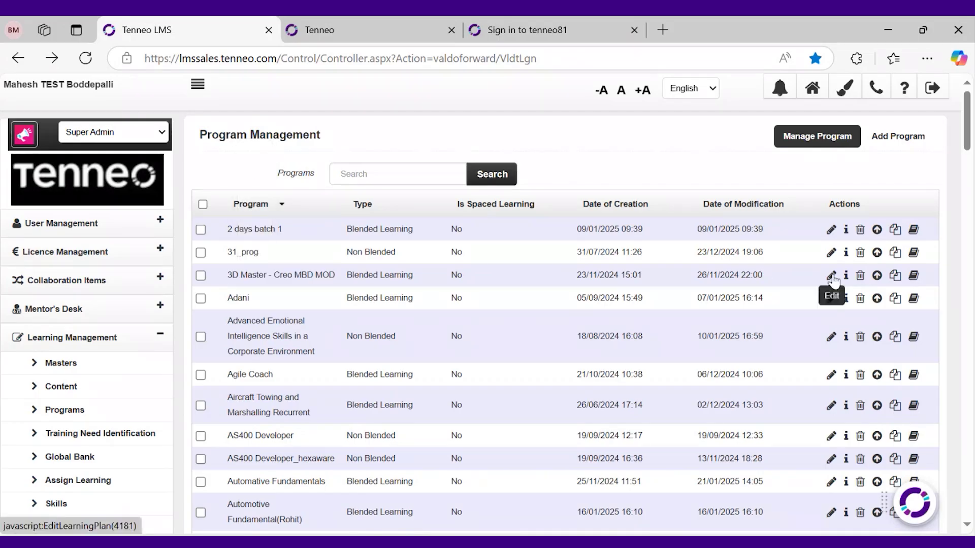
click(831, 275)
click(431, 169)
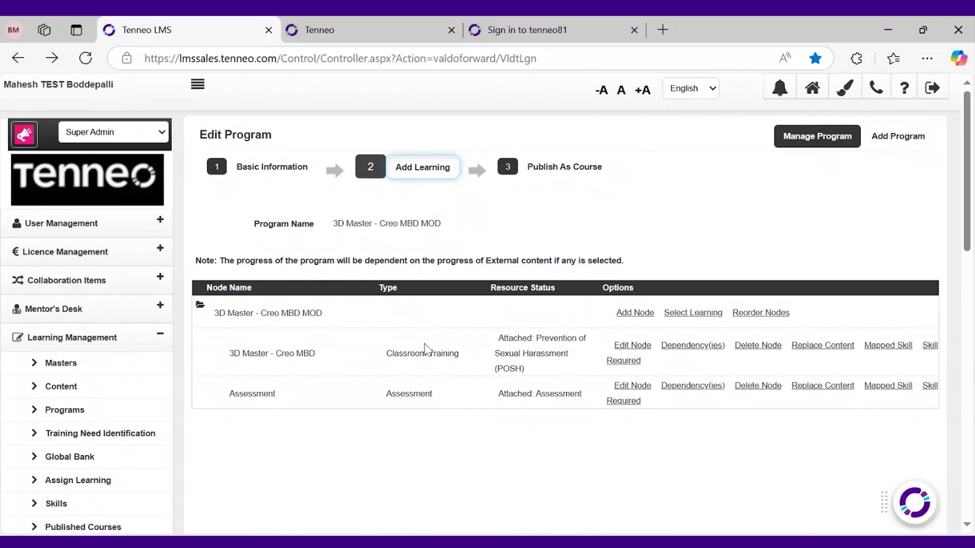
click(272, 167)
drag(446, 224, 333, 229)
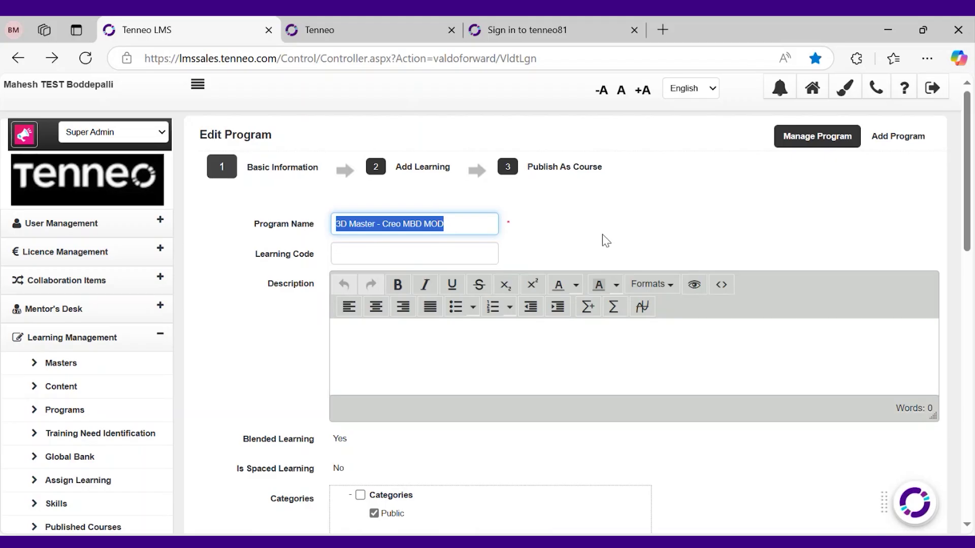
click(307, 35)
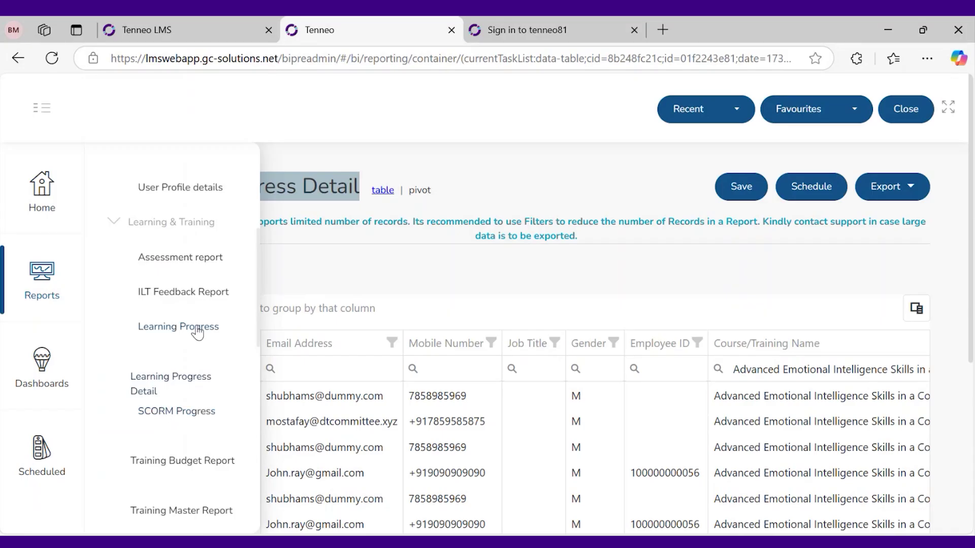
Open Learning Progress, clear its filter and paste the course name into the Course/Training Name search
click(197, 329)
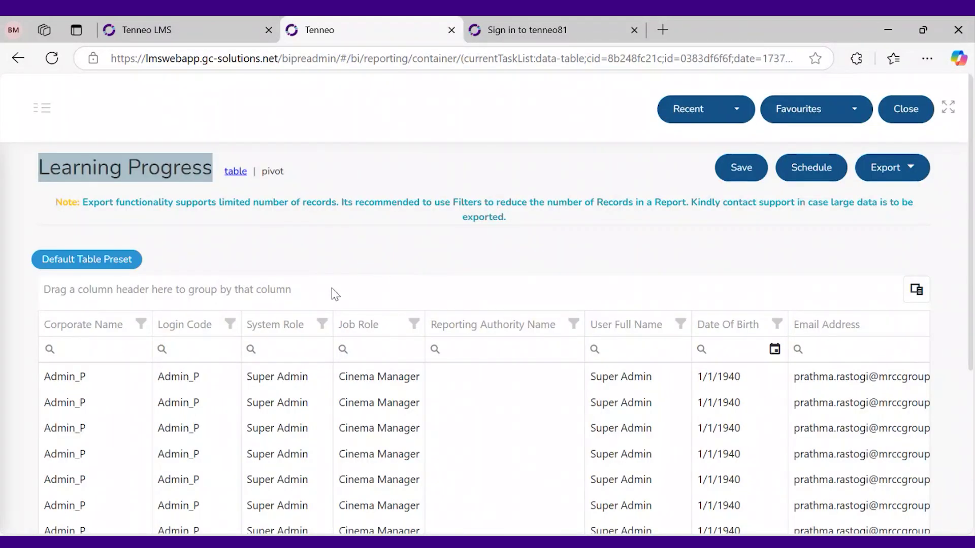
click(160, 159)
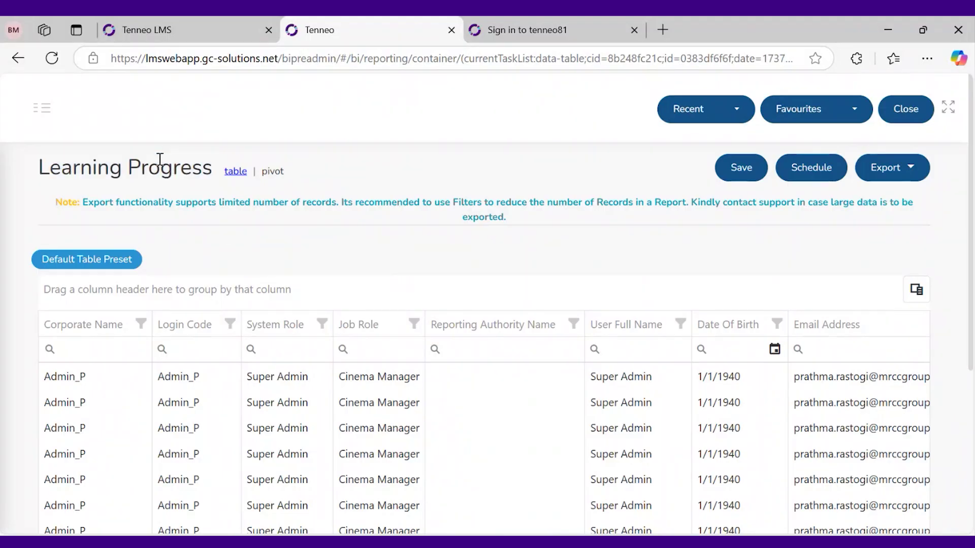
scroll(296, 255, down, 3)
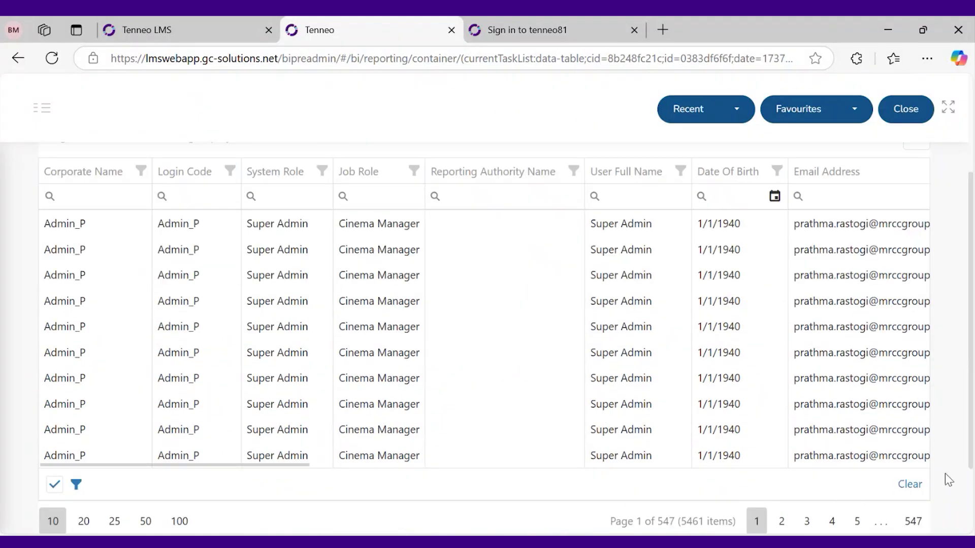
click(901, 491)
drag(233, 464, 522, 461)
click(377, 197)
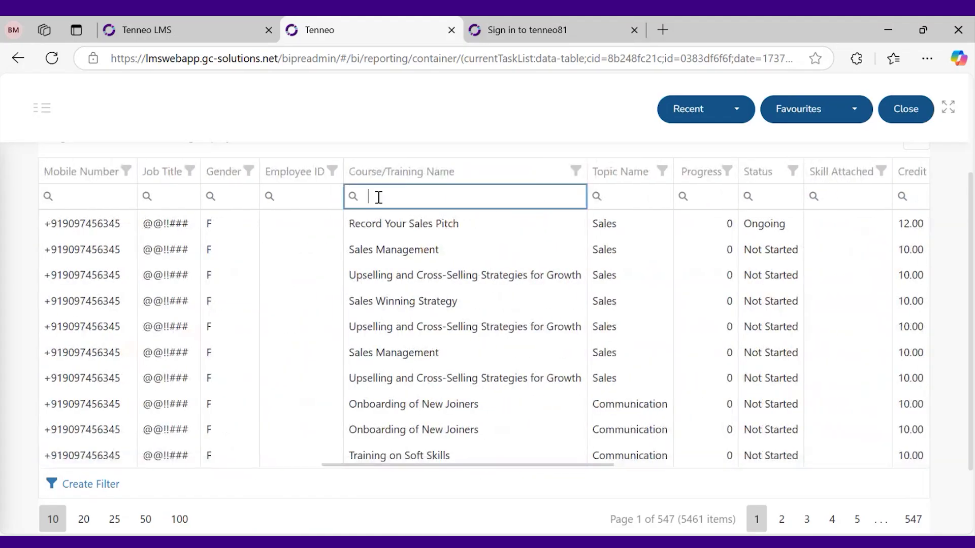
text(Advanced Emotional Intelligence Skills in a Corporate Environment)
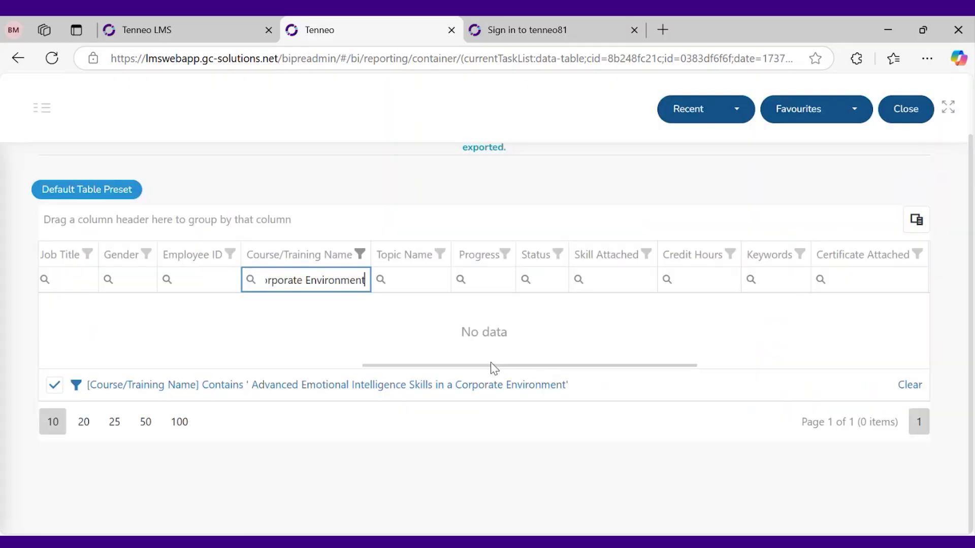
drag(472, 365, 455, 371)
Strip the leading space from the course name in Filter Builder and apply the Contains filter
click(408, 385)
click(338, 169)
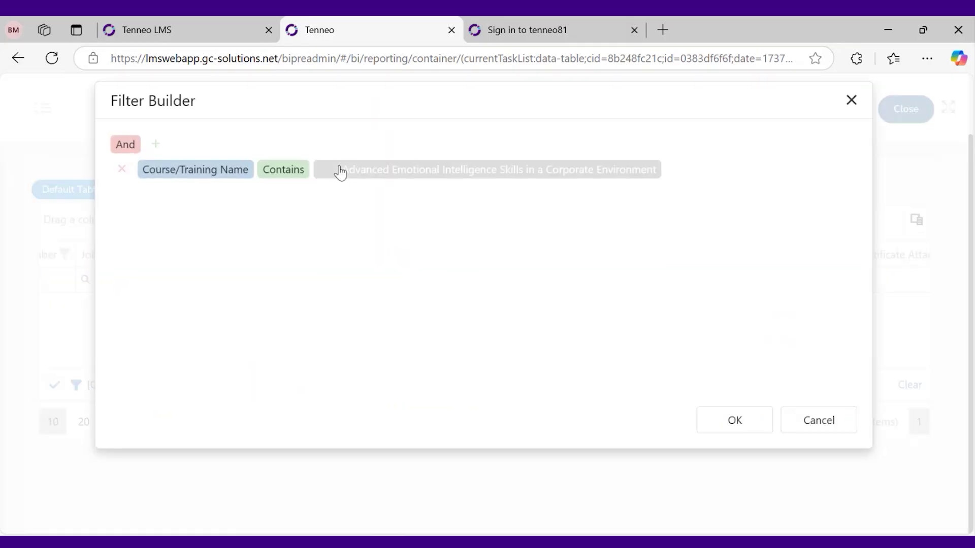
key(Left)
key(Left)
key(Left)
key(Left)
key(Left)
key(Left)
key(Left)
key(Left)
key(Left)
key(Left)
key(Left)
key(Left)
key(Left)
key(Left)
key(Left)
key(Left)
key(Left)
key(Left)
key(Left)
key(Left)
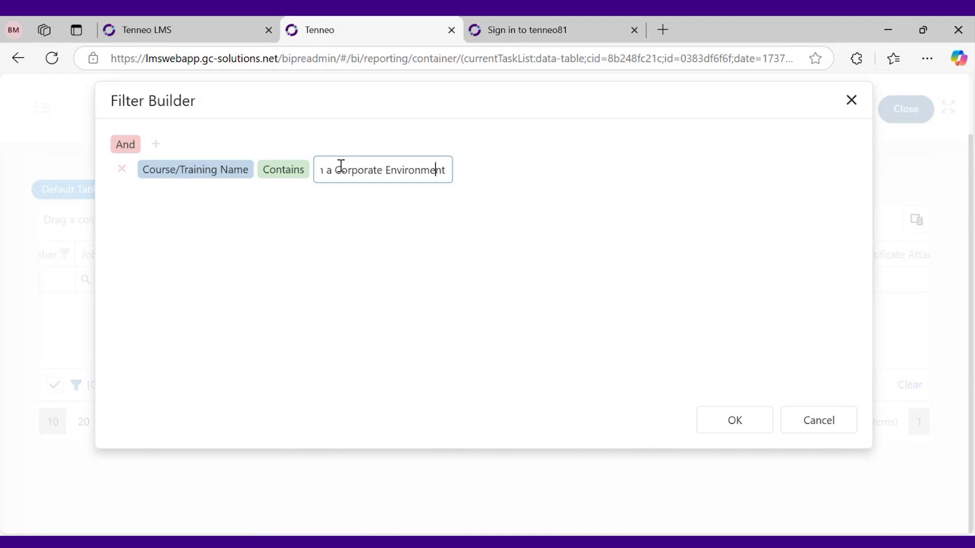
key(Left)
key(Left)
key(Left)
key(Left)
key(Left)
key(Left)
key(Left)
key(Left)
key(Left)
key(Left)
key(Left)
key(Left)
key(Left)
key(Left)
key(Left)
key(Left)
key(Left)
key(Left)
key(Left)
key(Left)
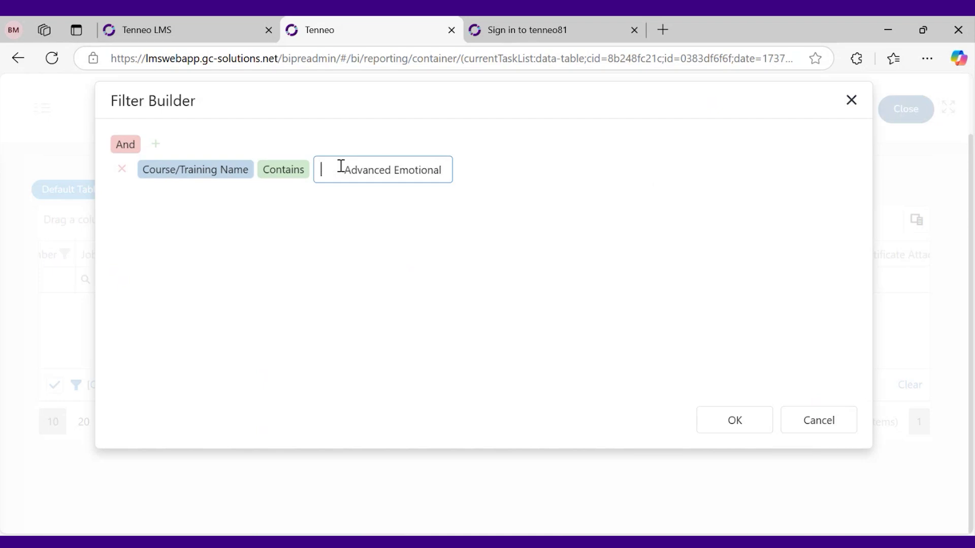
drag(344, 169, 299, 182)
key(BackSpace)
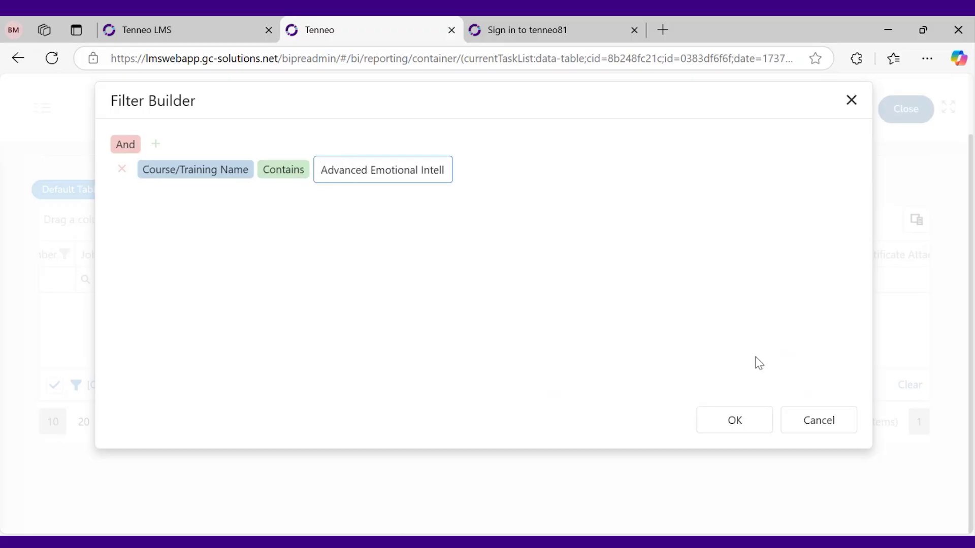
click(734, 420)
scroll(490, 370, down, 2)
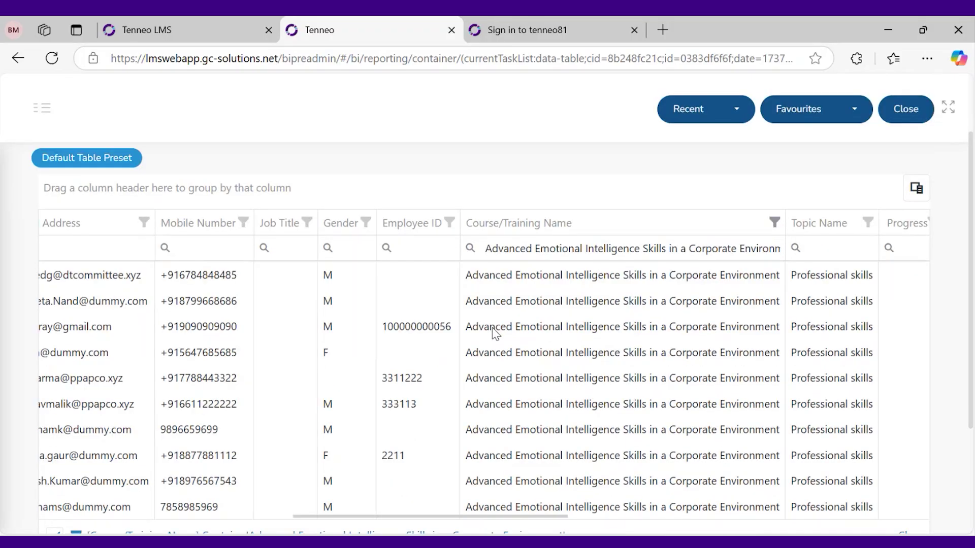
scroll(833, 474, down, 2)
scroll(787, 450, up, 2)
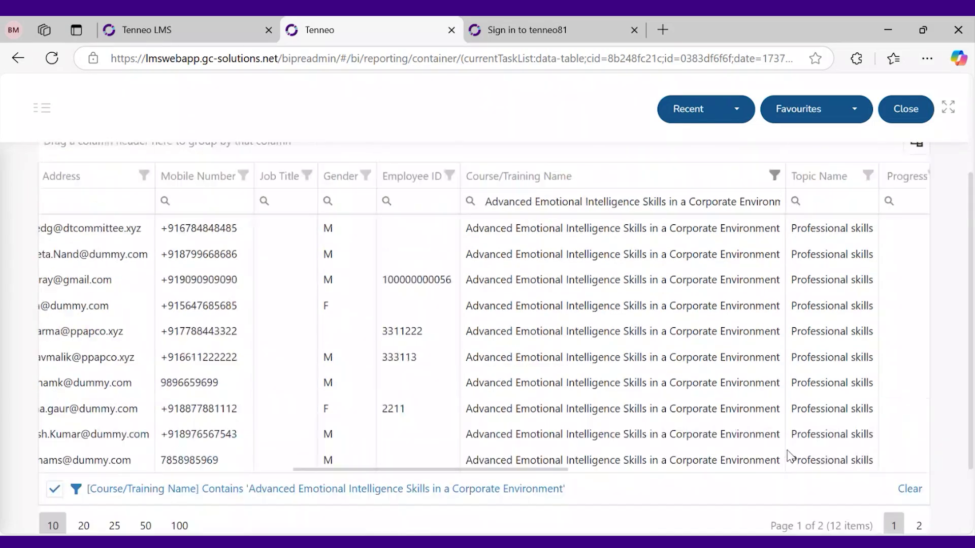
drag(560, 480, 620, 474)
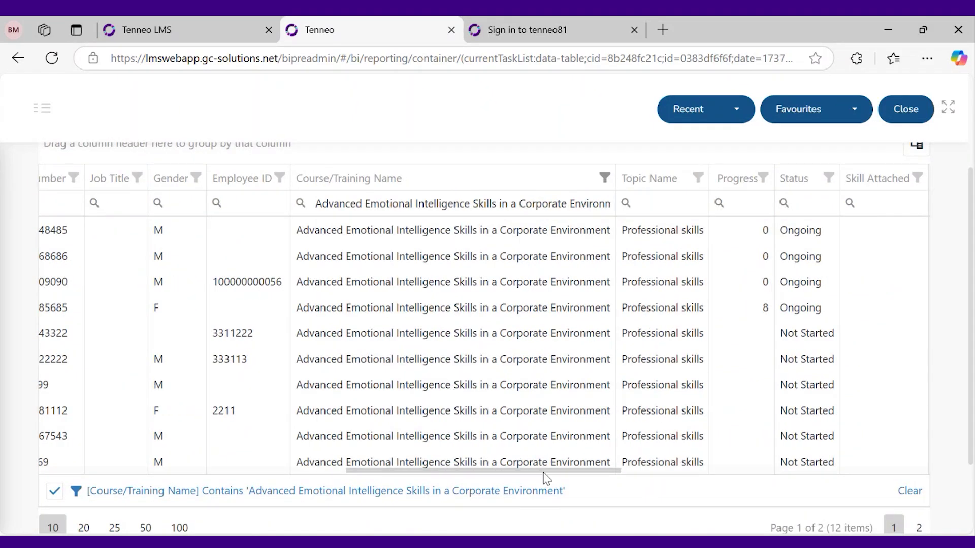
drag(544, 475, 592, 468)
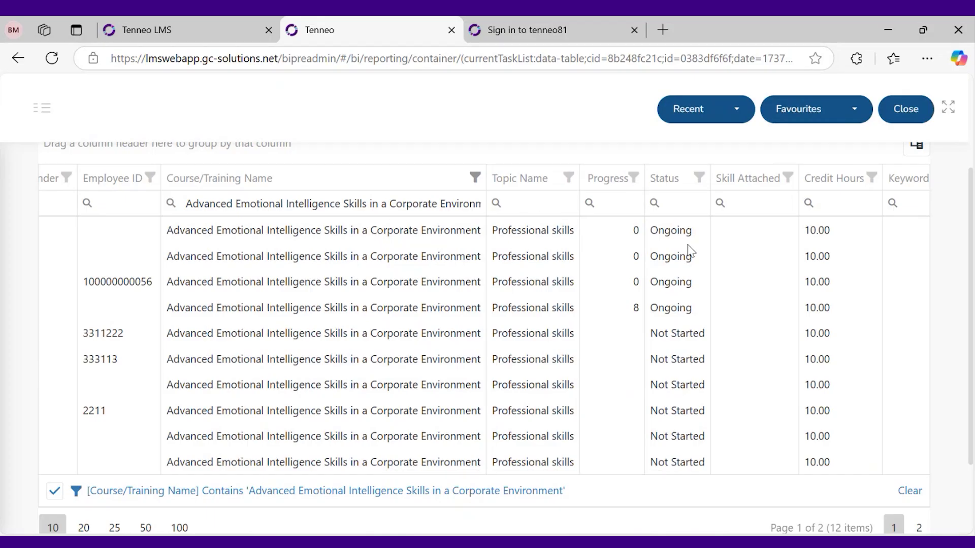
scroll(655, 251, up, 3)
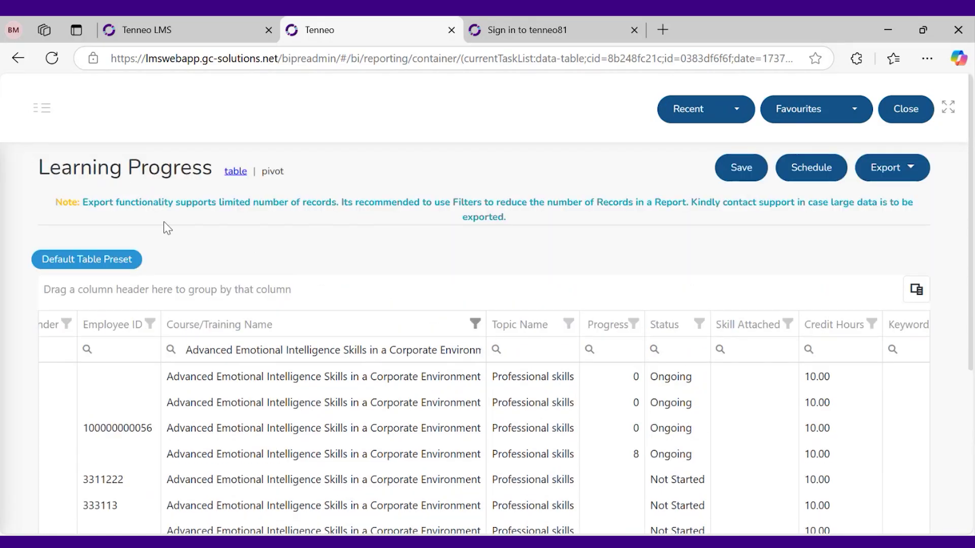
scroll(461, 372, down, 2)
scroll(495, 433, down, 2)
scroll(495, 433, up, 2)
scroll(522, 438, down, 2)
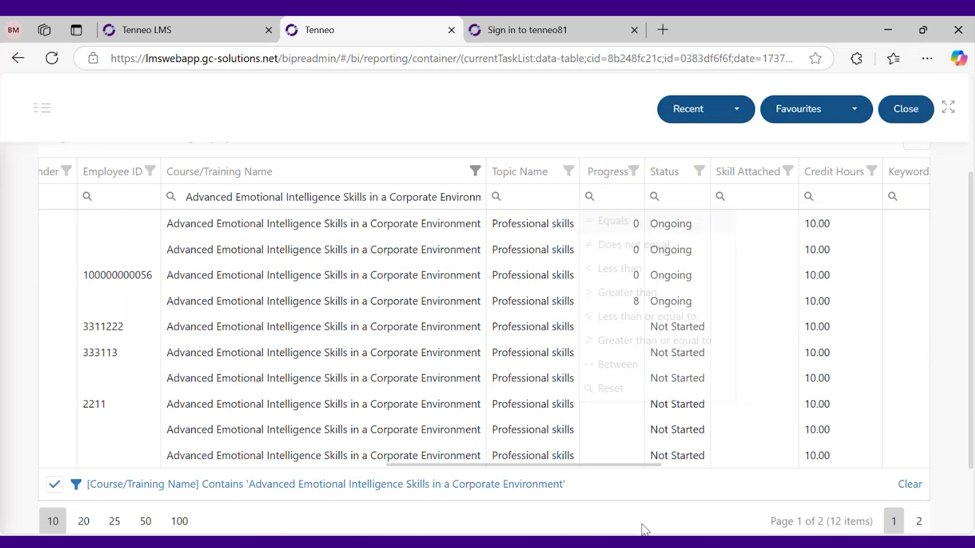
click(699, 171)
click(772, 318)
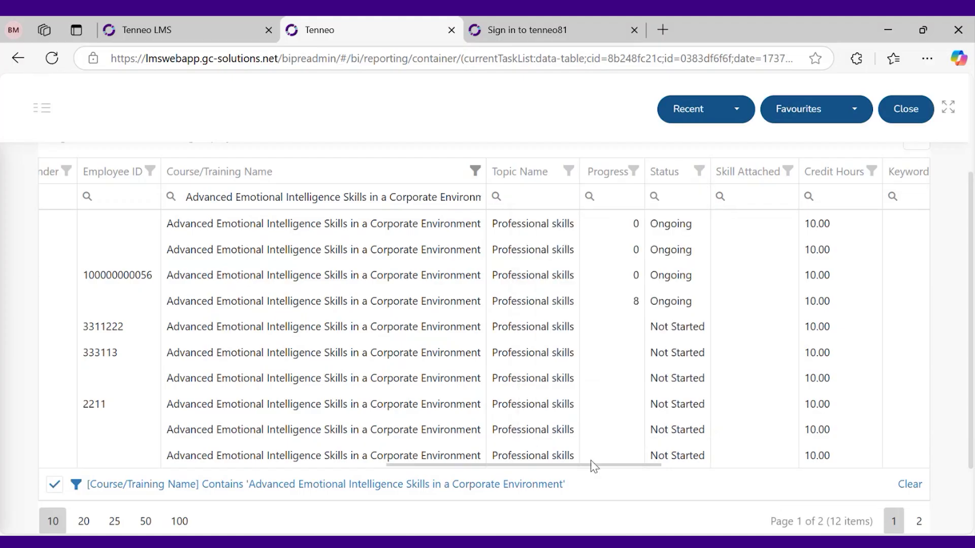
drag(591, 463, 666, 470)
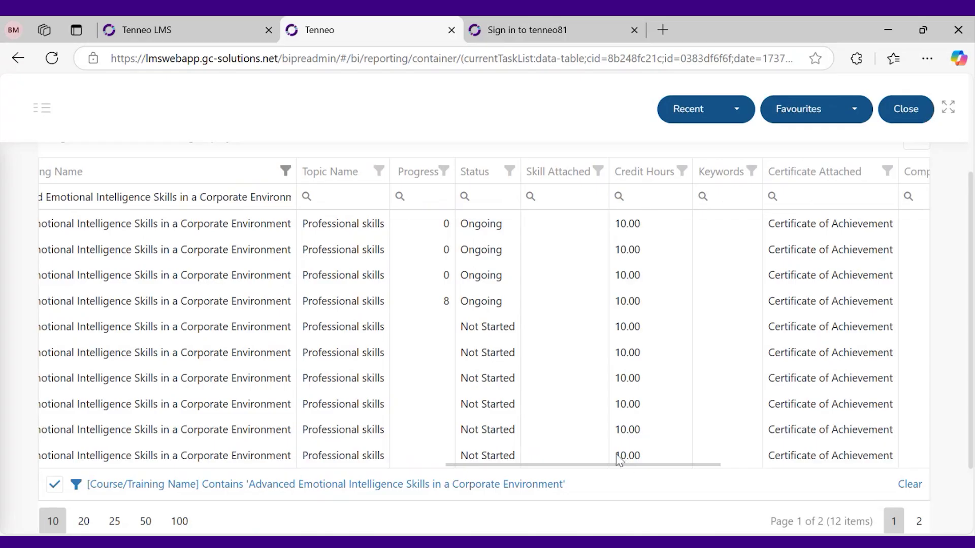
drag(626, 471, 800, 465)
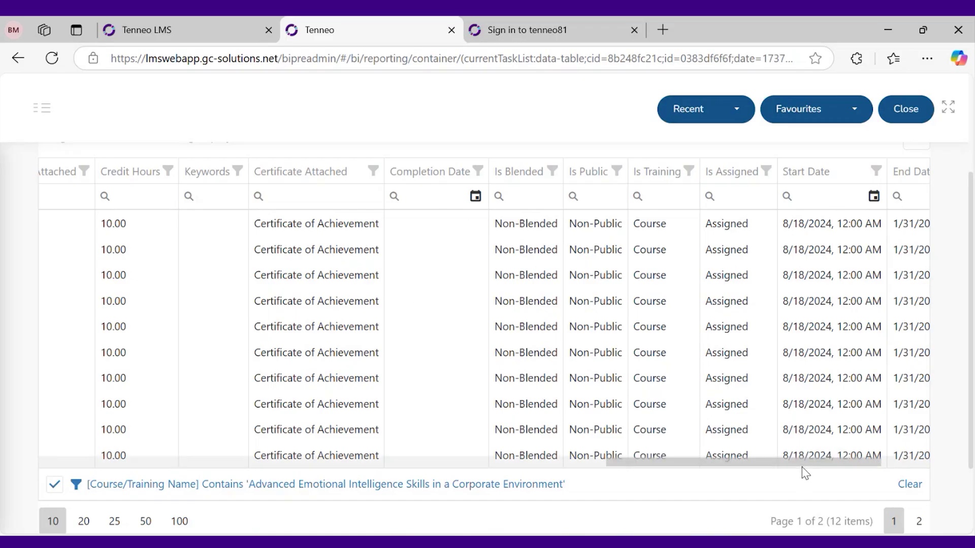
drag(802, 468, 901, 468)
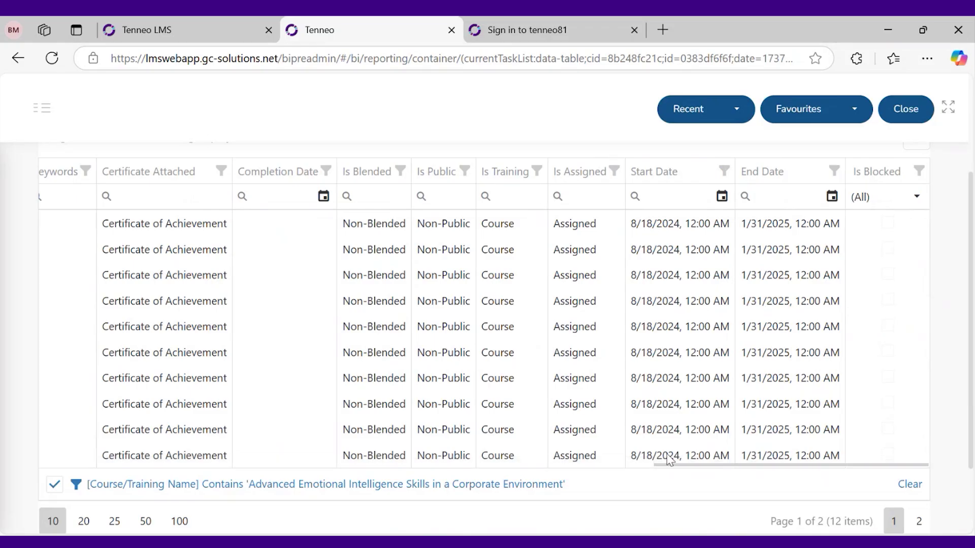
drag(669, 463, 130, 308)
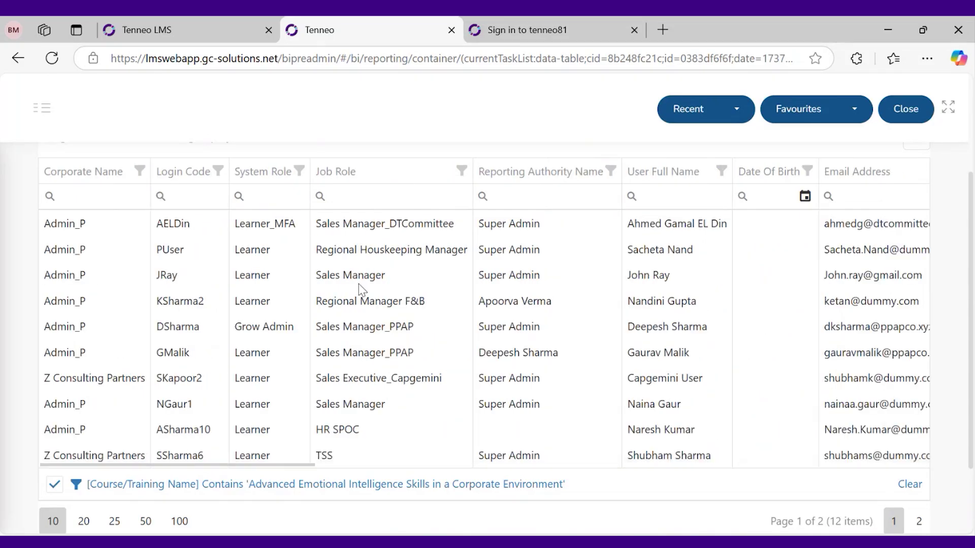
drag(300, 464, 568, 464)
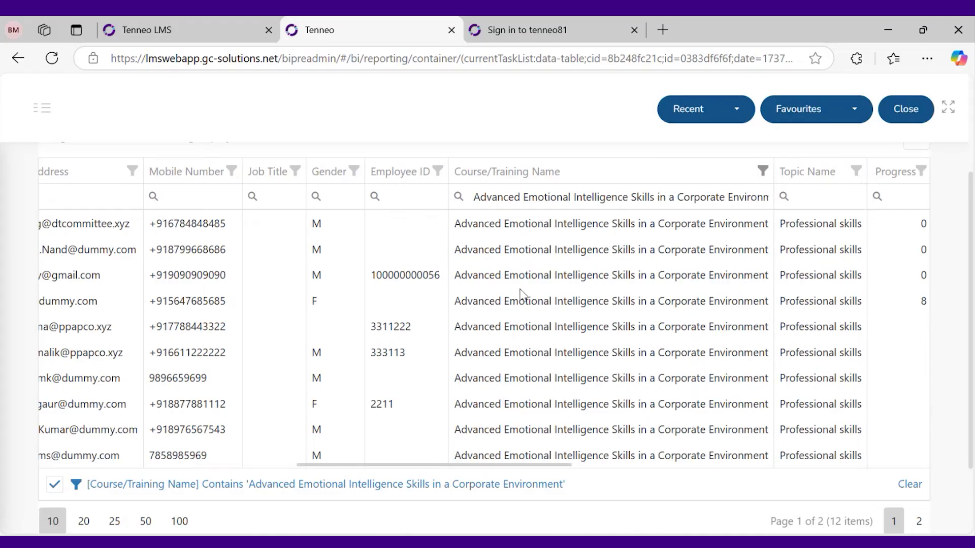
scroll(386, 193, up, 3)
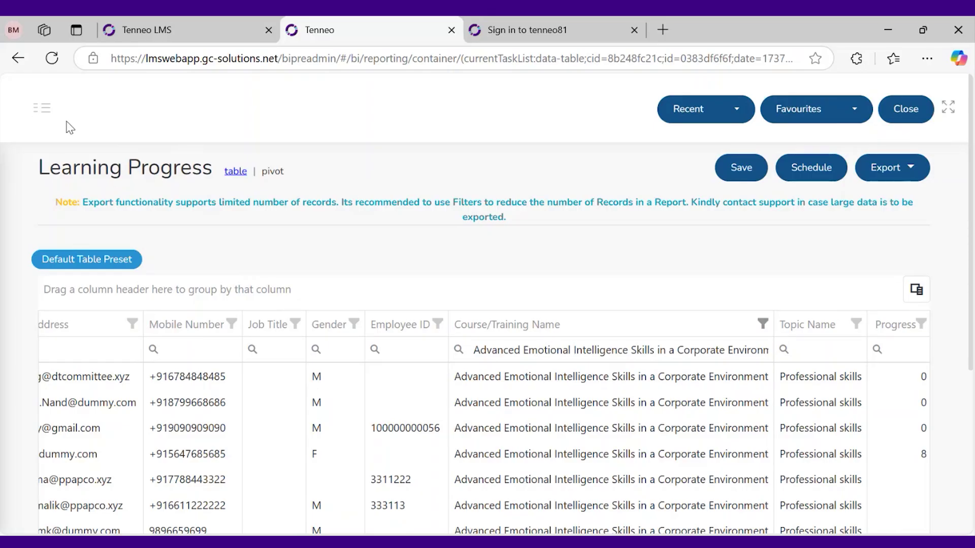
Switch to the Assessment report from the hamburger menu's Reports list
click(35, 116)
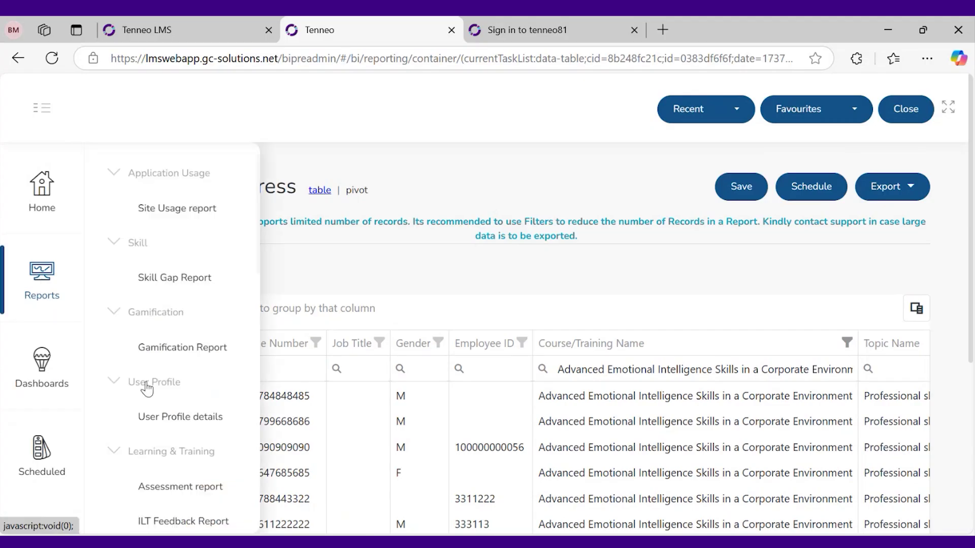
scroll(197, 439, down, 2)
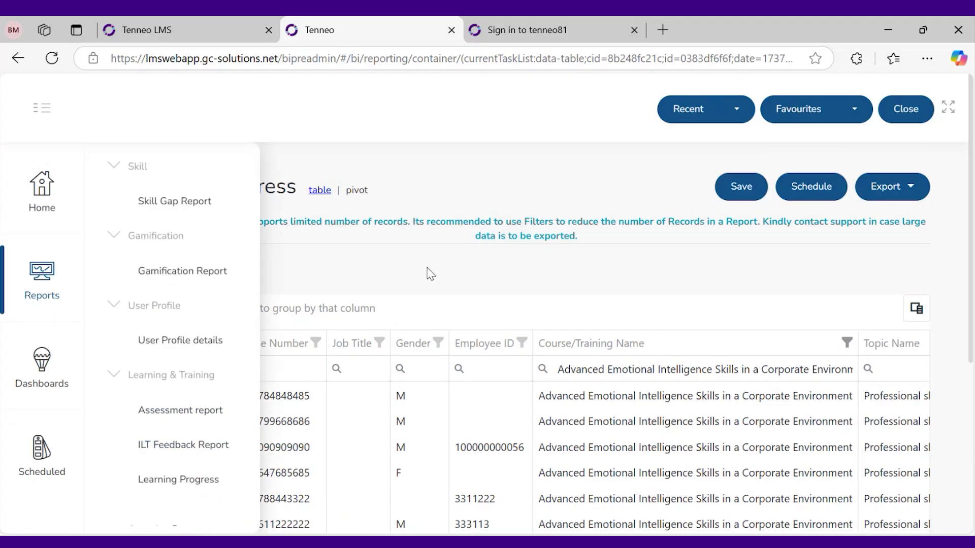
click(186, 411)
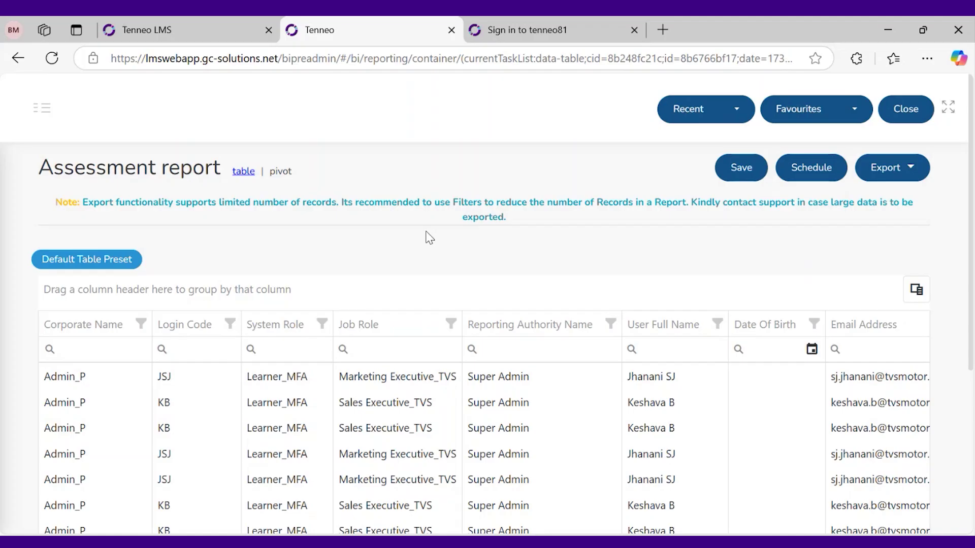
Clear the Assessment report's existing date filter
scroll(421, 239, down, 2)
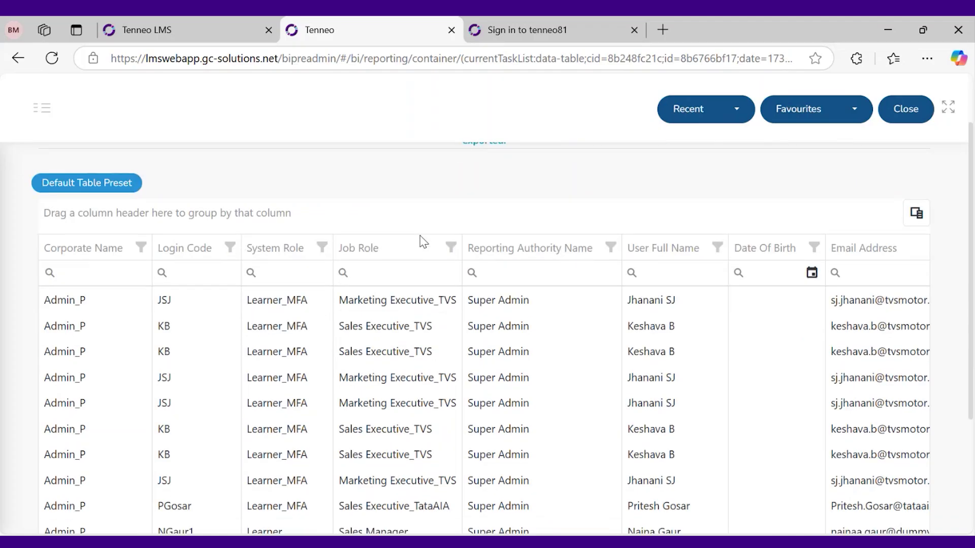
scroll(420, 243, up, 1)
scroll(421, 242, up, 1)
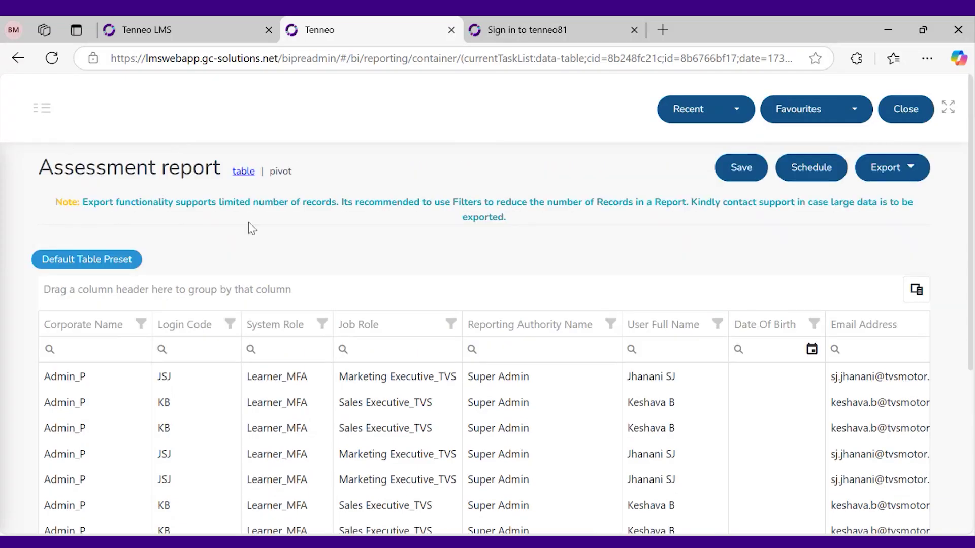
scroll(285, 259, down, 2)
scroll(358, 370, up, 1)
scroll(381, 300, down, 3)
click(910, 484)
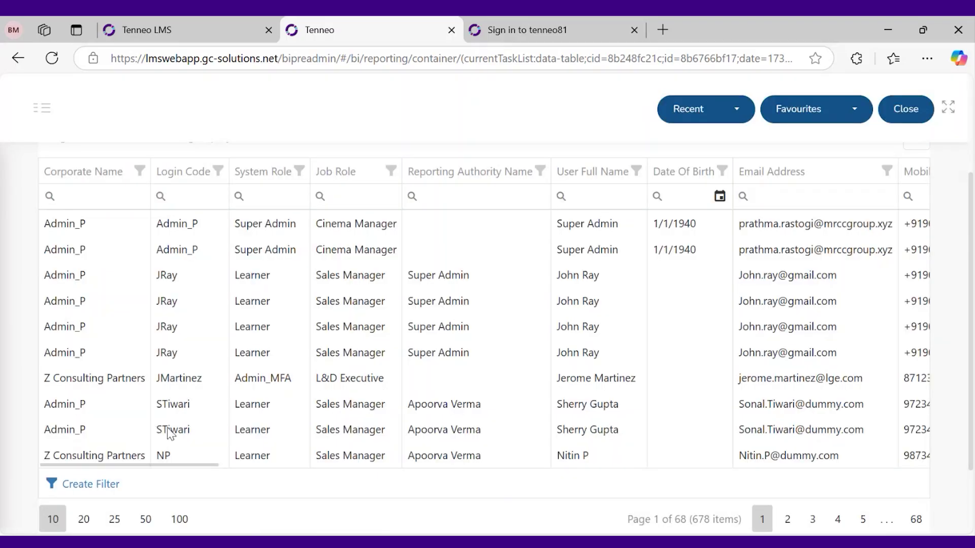
Filter the Email Address column by the first row's copied email, leaving 102 rows
scroll(170, 429, up, 2)
scroll(170, 432, down, 2)
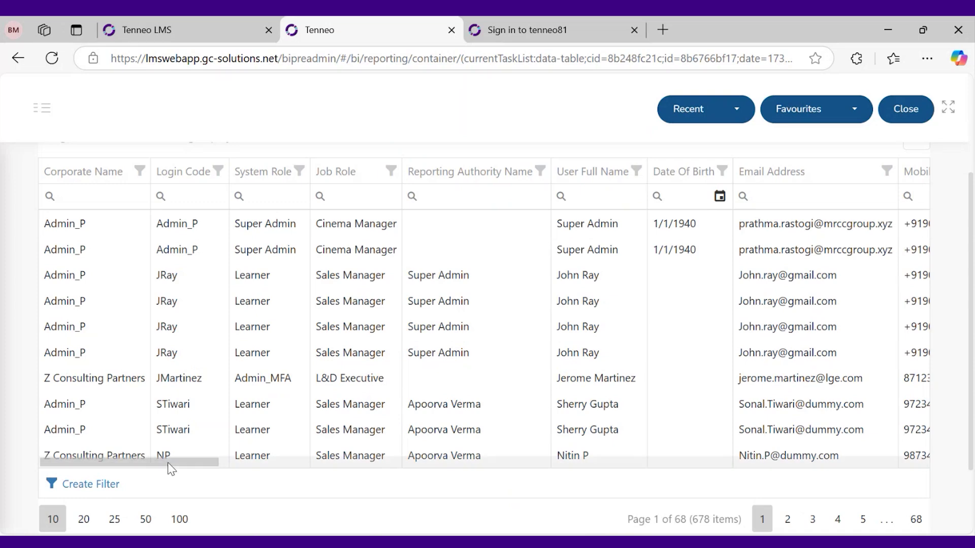
scroll(193, 464, right, 2)
scroll(219, 465, right, 10)
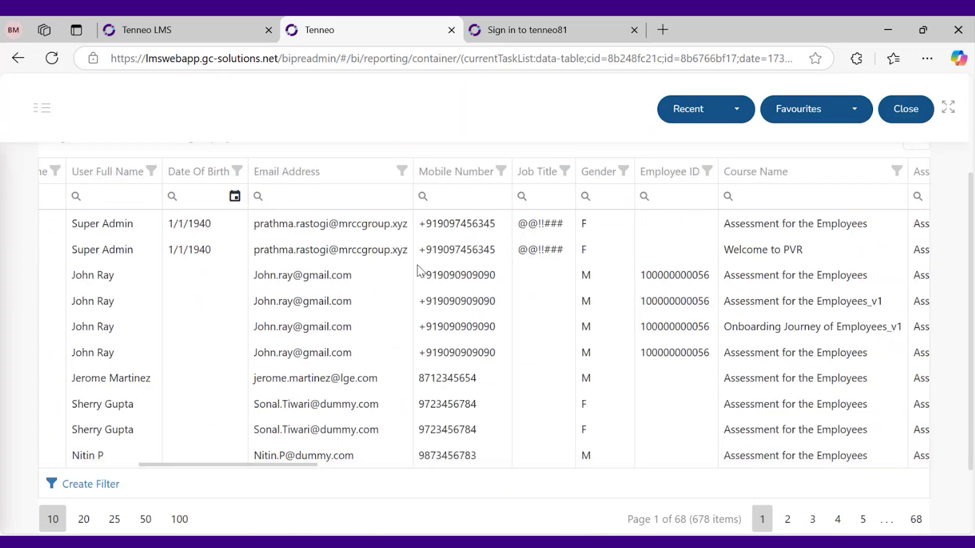
triple_click(388, 231)
key(ctrl+c)
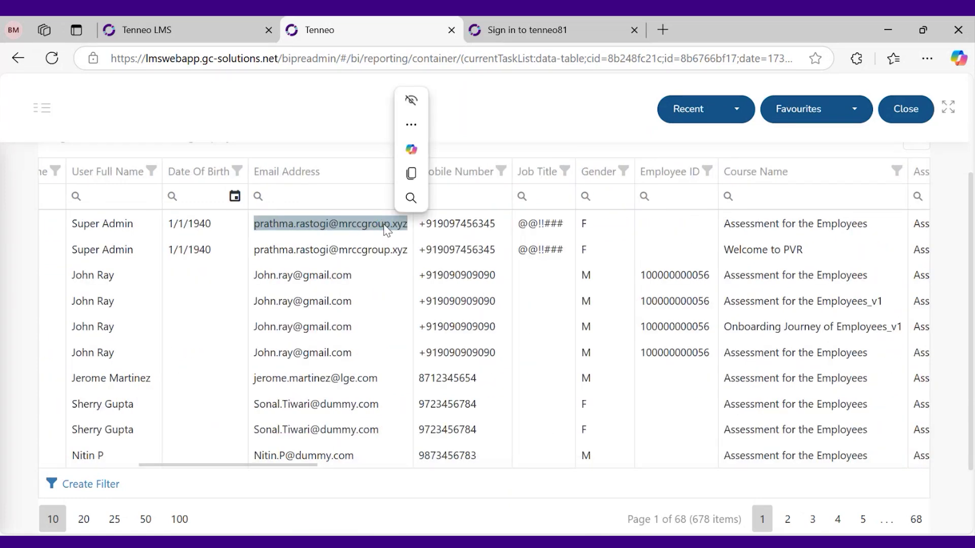
click(352, 200)
key(ctrl+v)
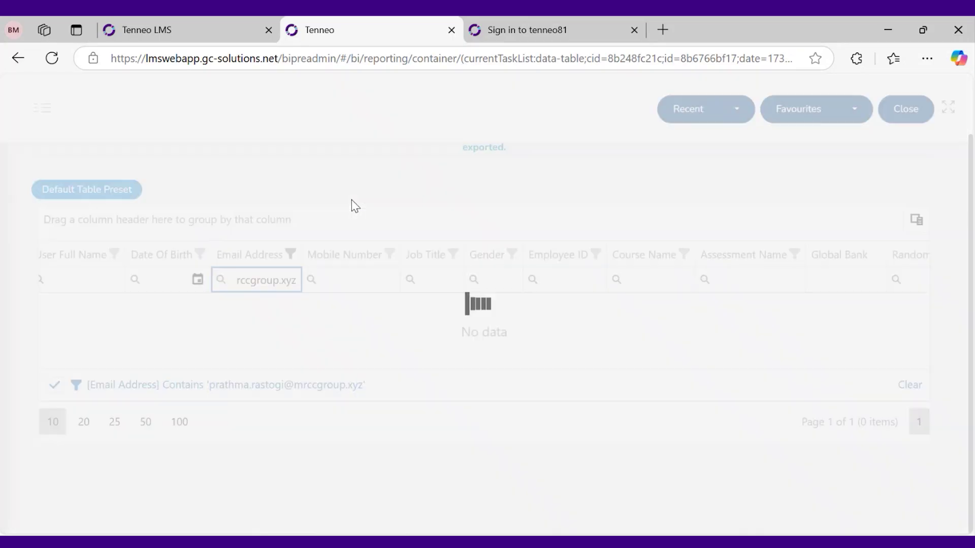
scroll(568, 477, down, 3)
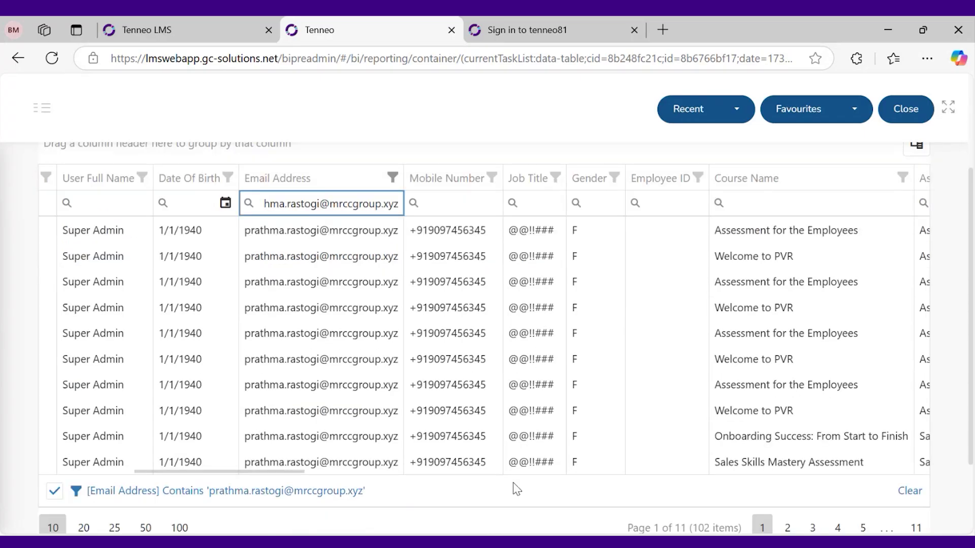
drag(306, 472, 399, 471)
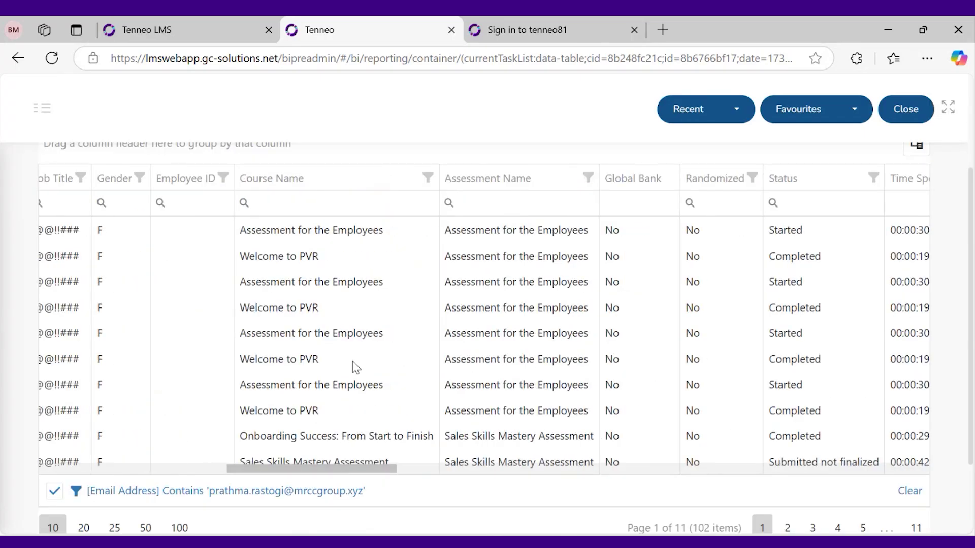
click(588, 179)
click(437, 251)
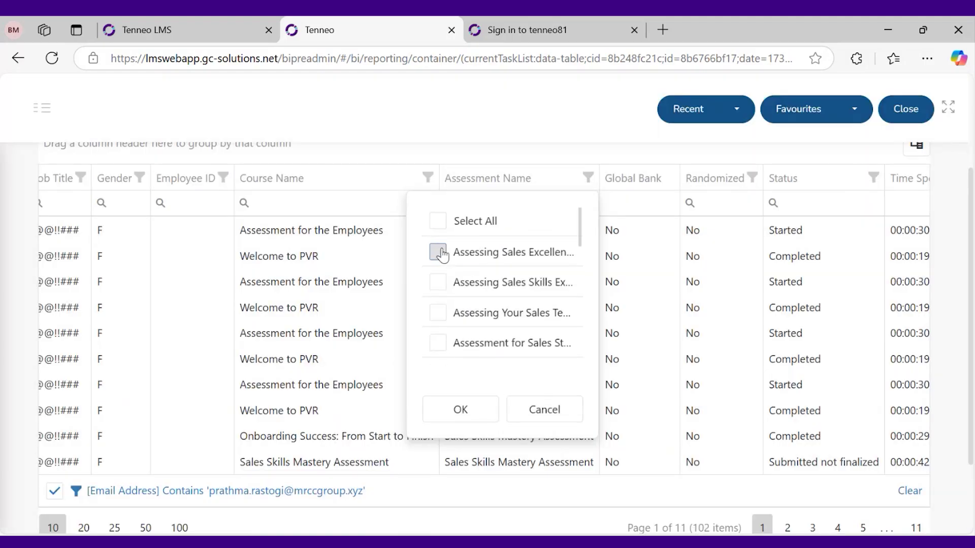
click(460, 409)
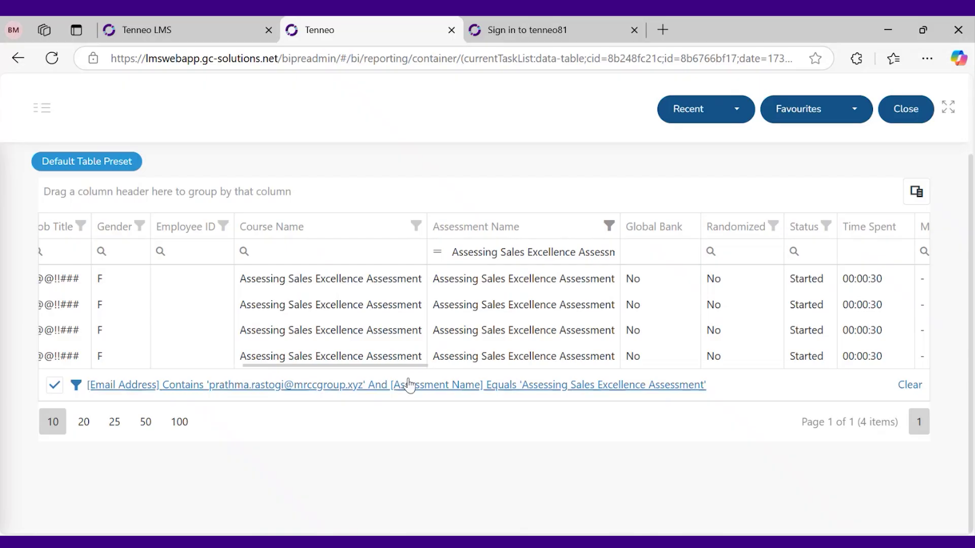
drag(410, 364, 486, 364)
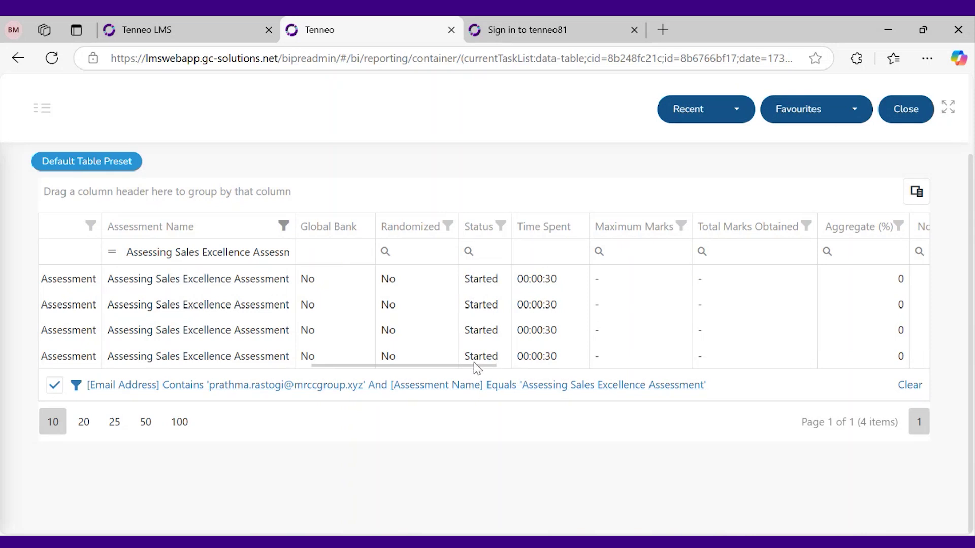
drag(474, 364, 533, 364)
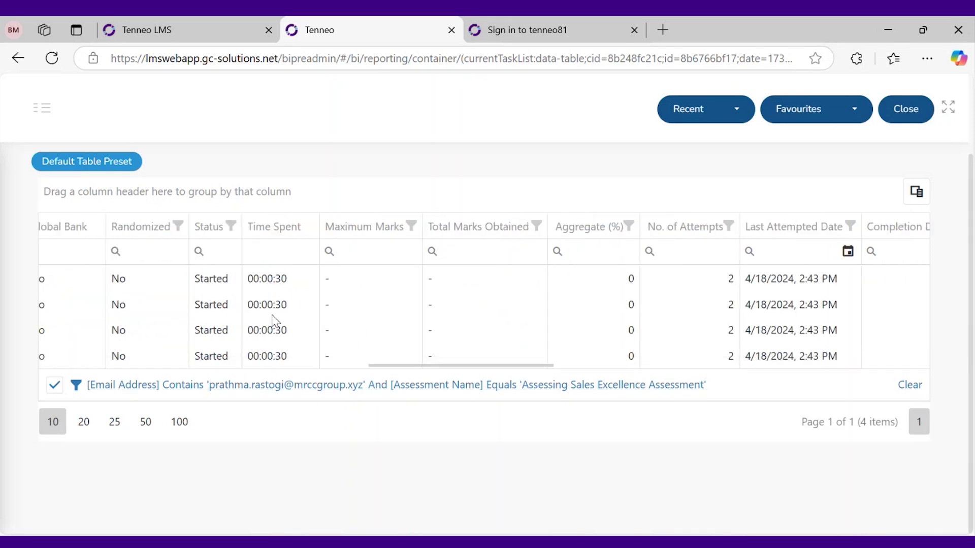
drag(499, 365, 624, 361)
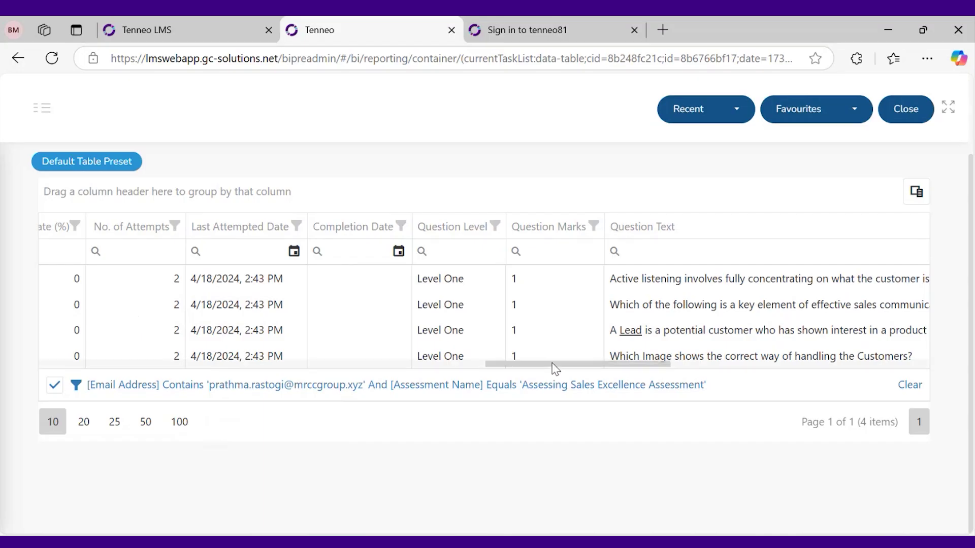
drag(554, 369, 631, 363)
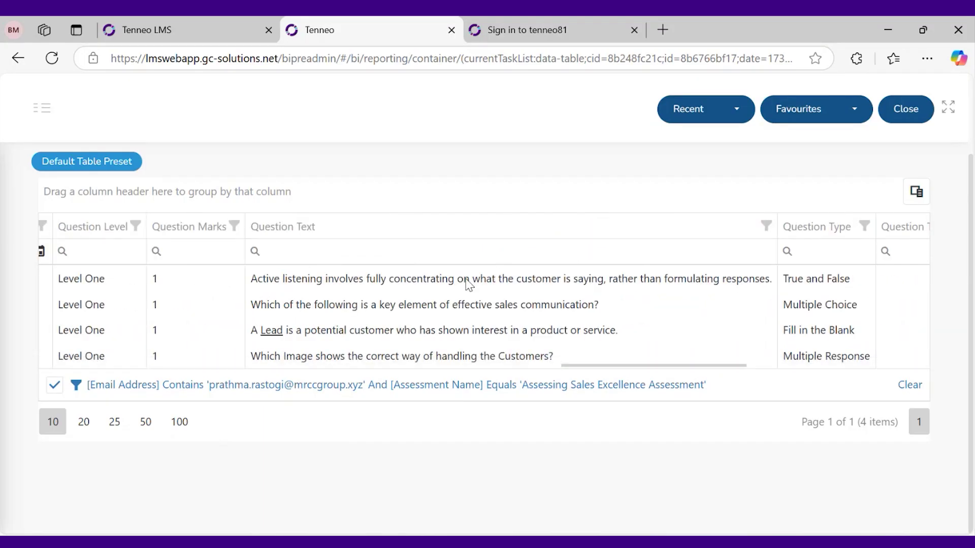
triple_click(467, 281)
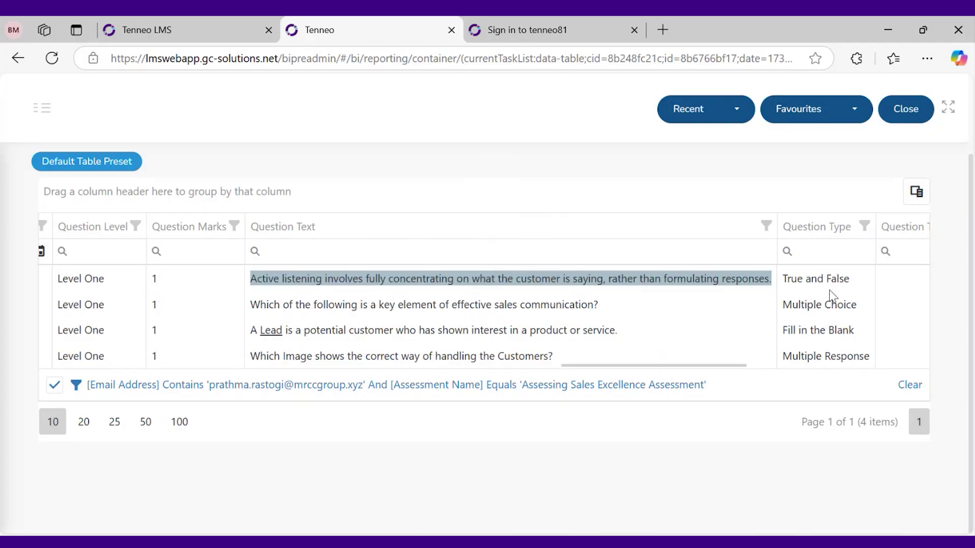
triple_click(815, 279)
drag(681, 368, 732, 377)
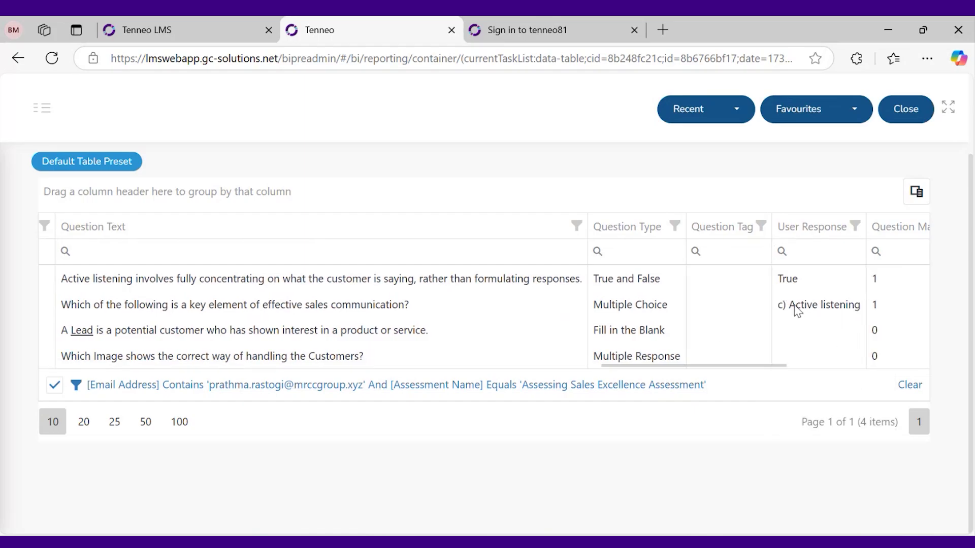
drag(731, 370, 784, 371)
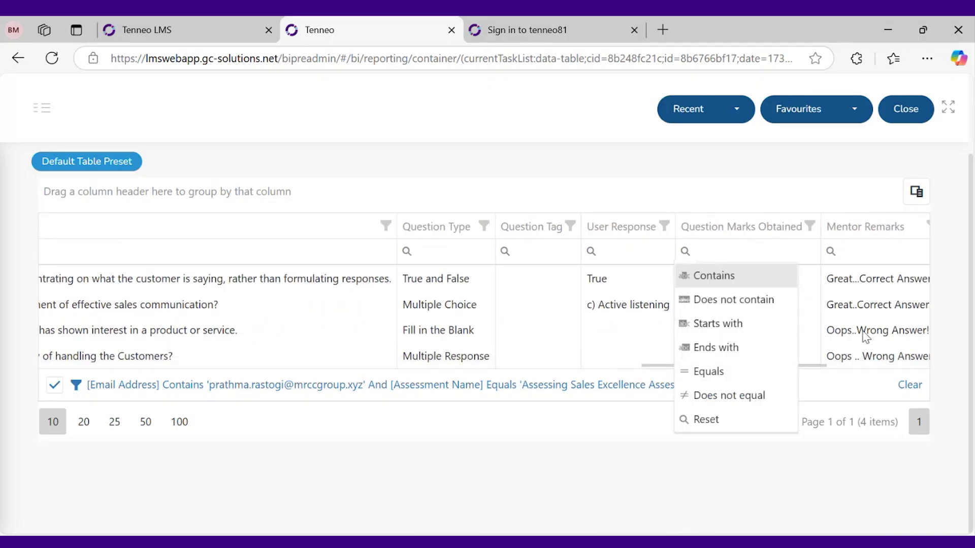
drag(818, 369, 942, 361)
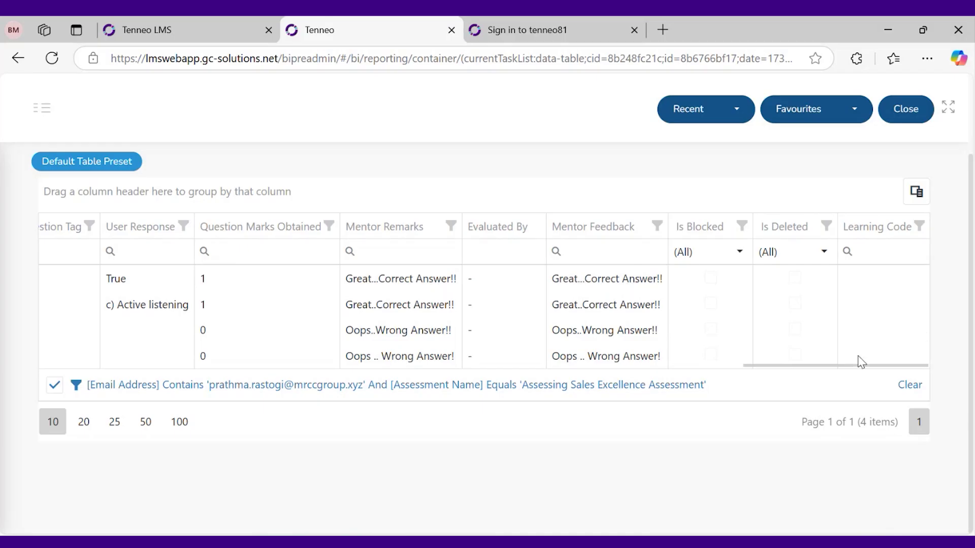
drag(847, 367, 99, 327)
scroll(179, 207, up, 2)
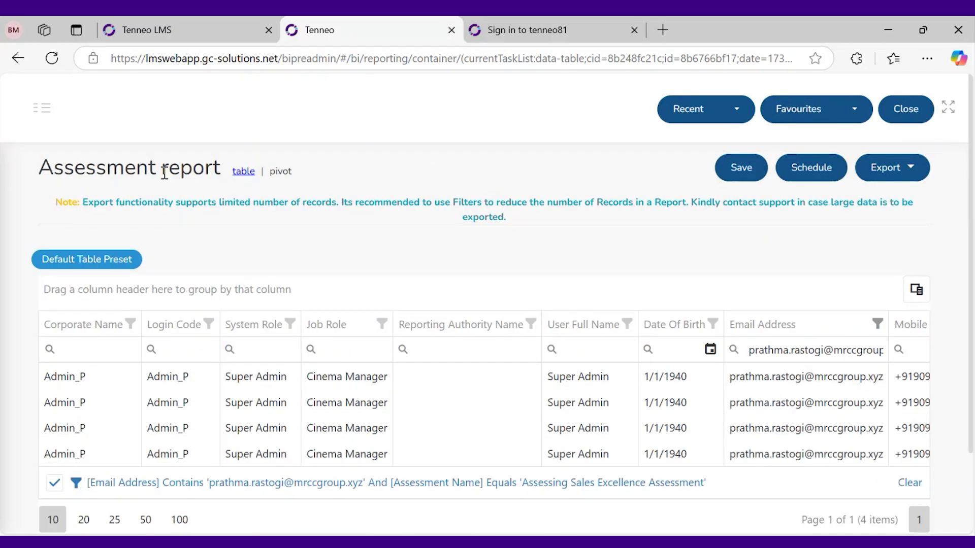
Switch to the SCORM Progress report from the hamburger menu's Reports list
click(40, 111)
click(38, 292)
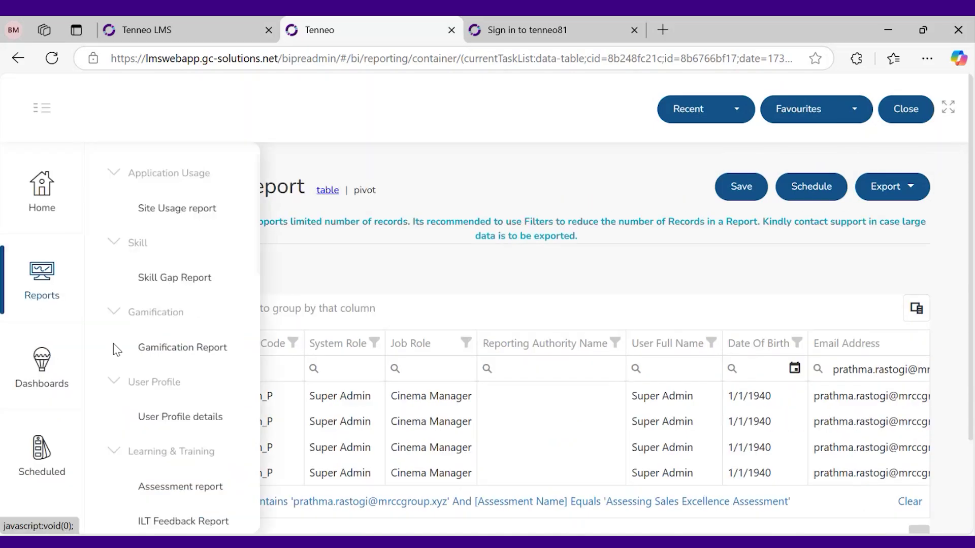
scroll(178, 464, down, 2)
scroll(179, 464, down, 4)
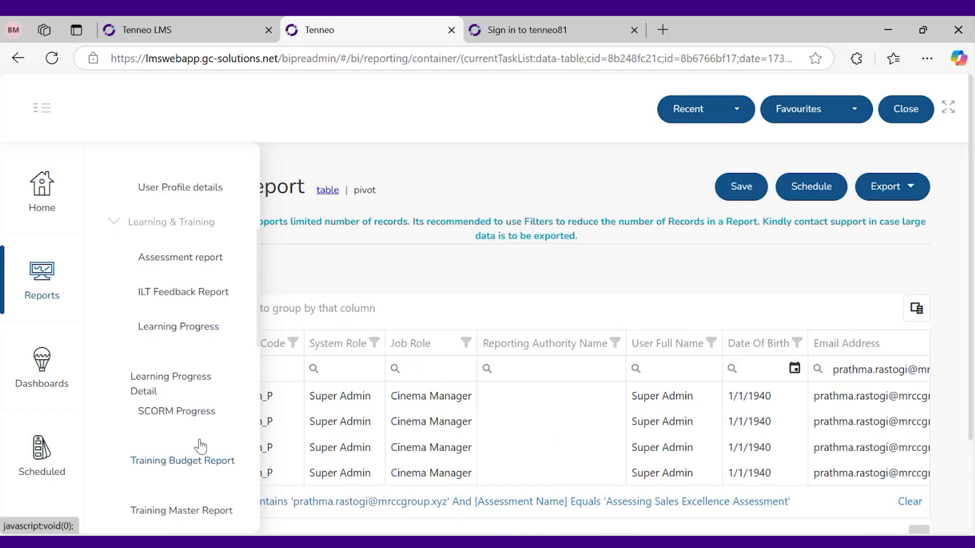
click(190, 424)
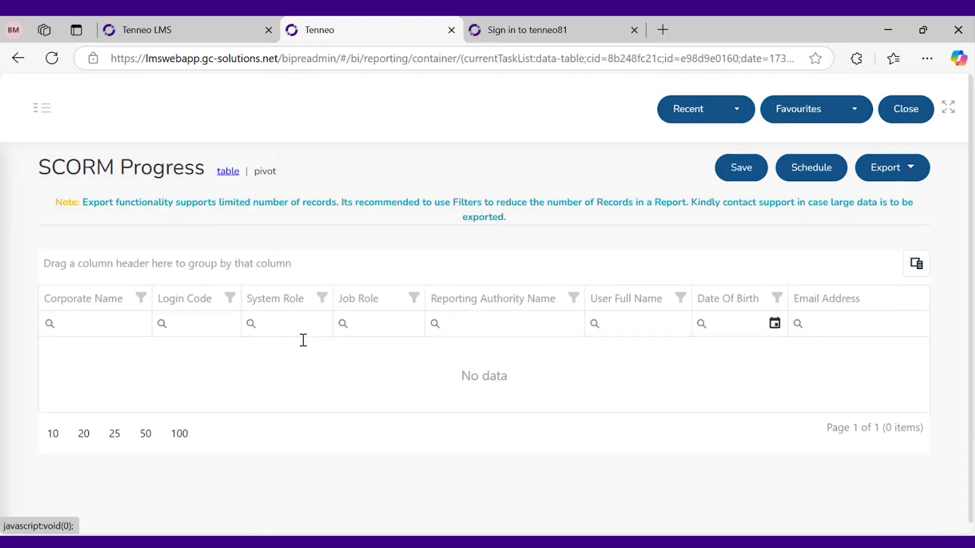
Clear the SCORM Progress filter and browse all 1076 items across 108 pages
scroll(383, 378, down, 1)
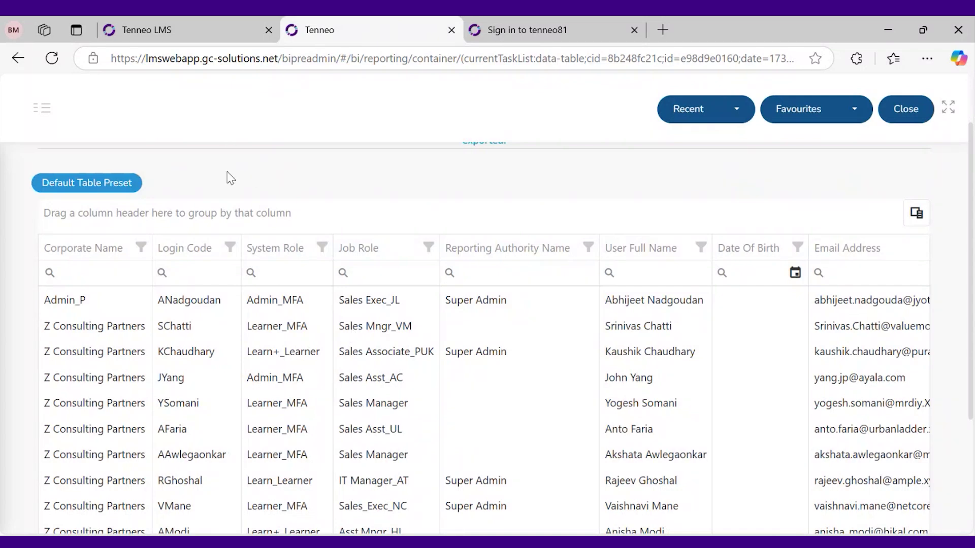
scroll(327, 343, down, 1)
click(909, 486)
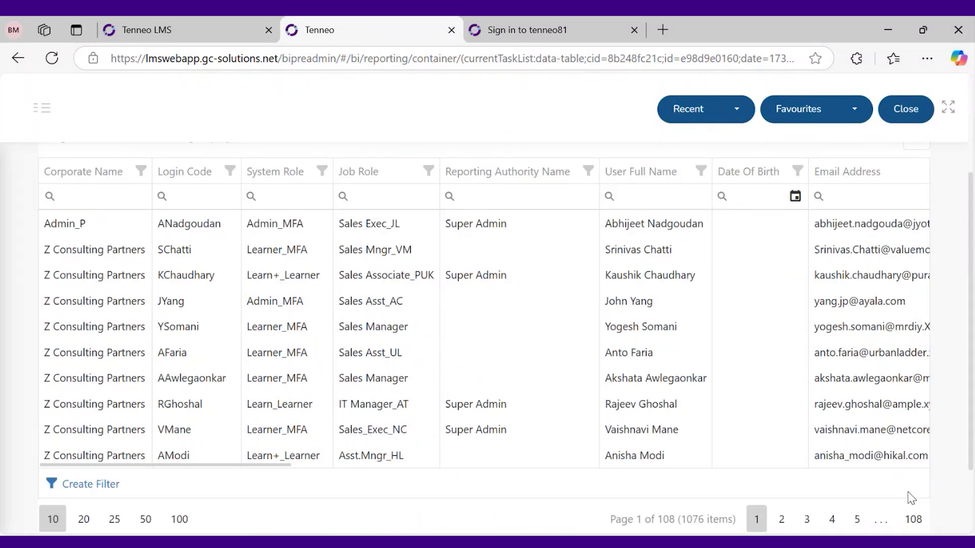
scroll(425, 396, down, 1)
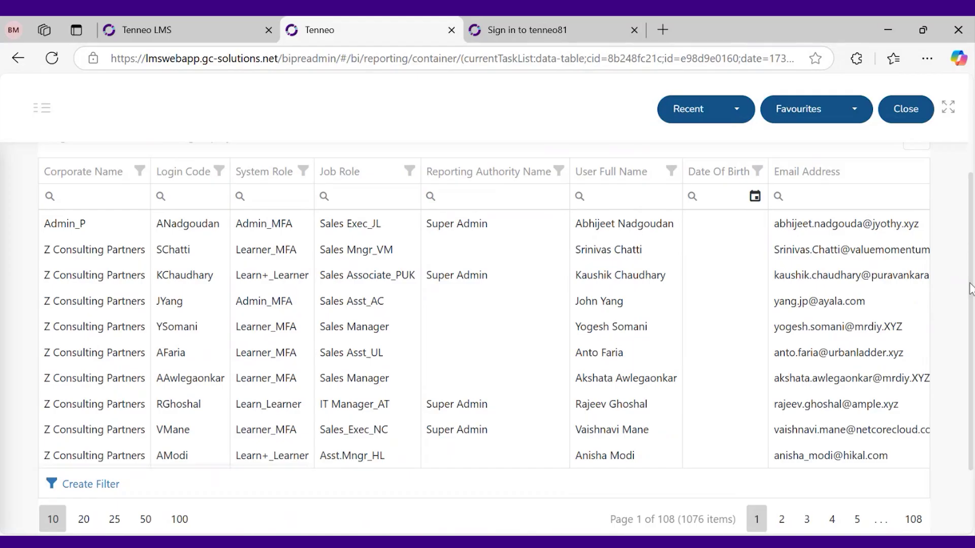
scroll(972, 291, up, 2)
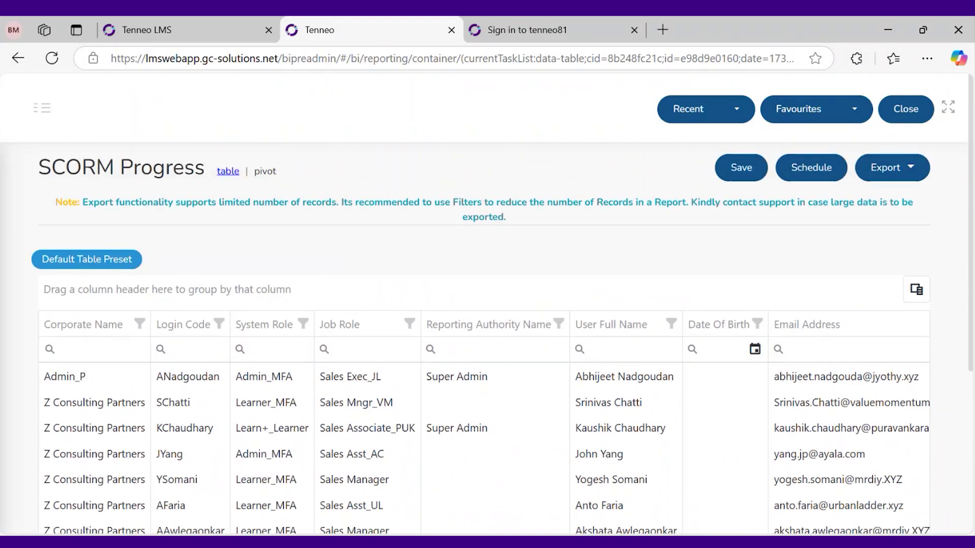
scroll(326, 456, down, 2)
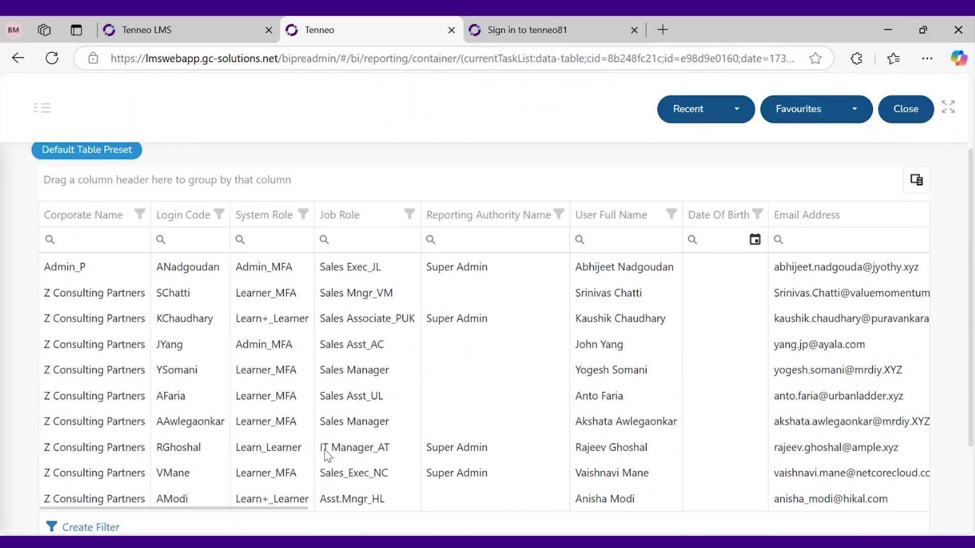
scroll(136, 187, up, 2)
scroll(286, 431, down, 3)
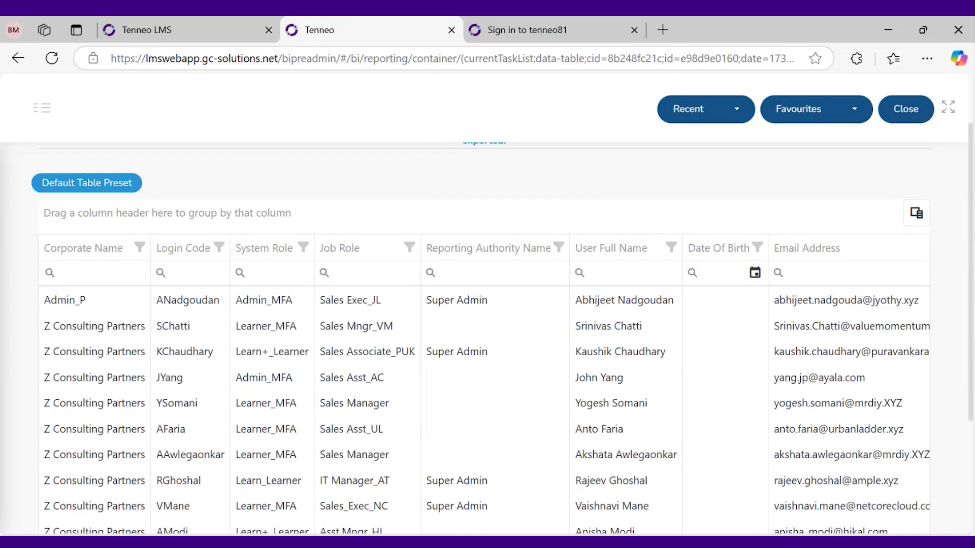
drag(278, 465, 468, 463)
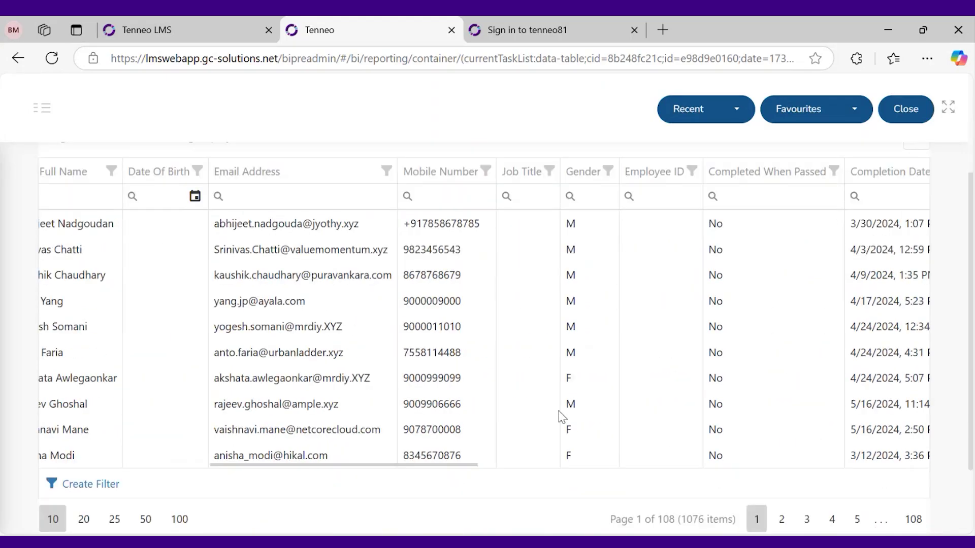
drag(451, 465, 566, 462)
scroll(893, 239, up, 2)
Add Scorm Time Spent as a grid column from the field chooser
click(917, 215)
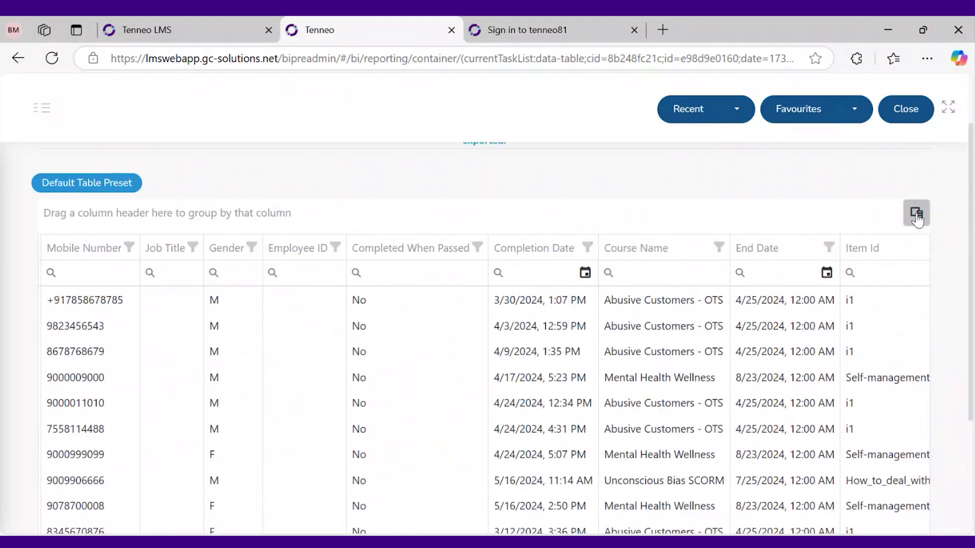
scroll(818, 441, down, 5)
scroll(819, 449, down, 5)
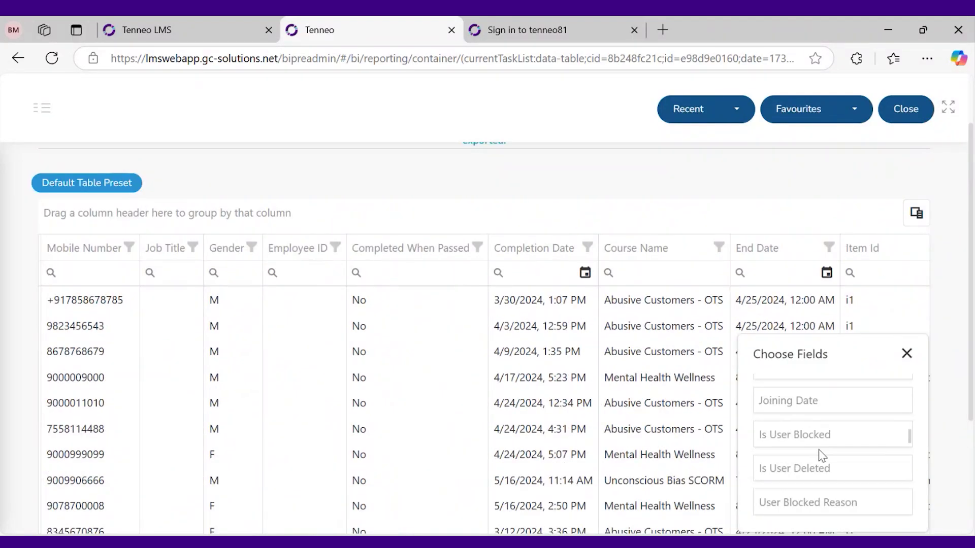
scroll(818, 449, down, 2)
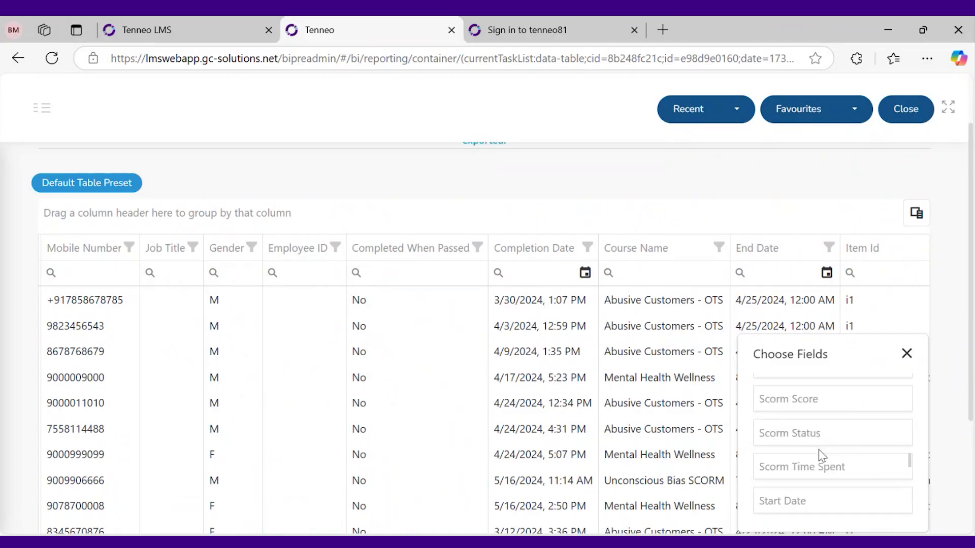
drag(820, 463, 517, 398)
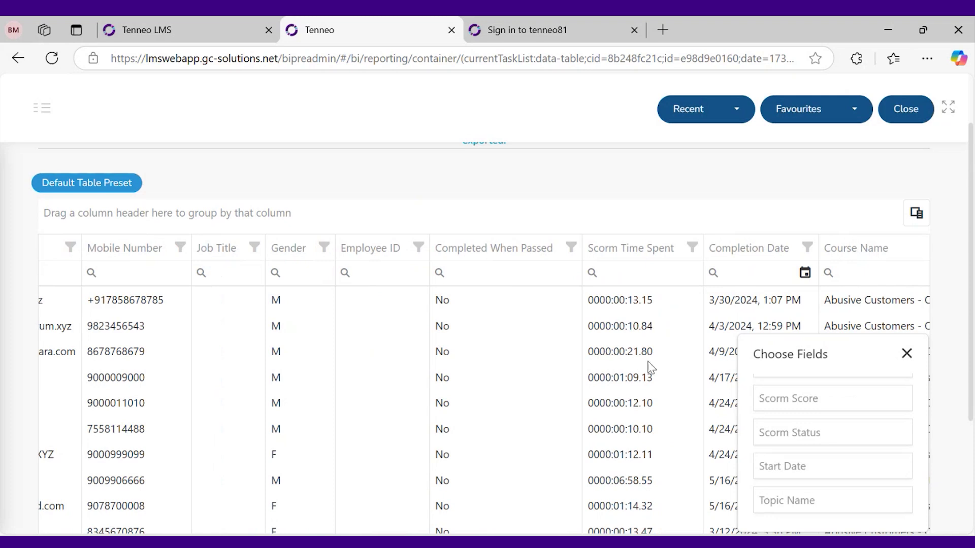
double_click(644, 330)
click(634, 348)
click(907, 354)
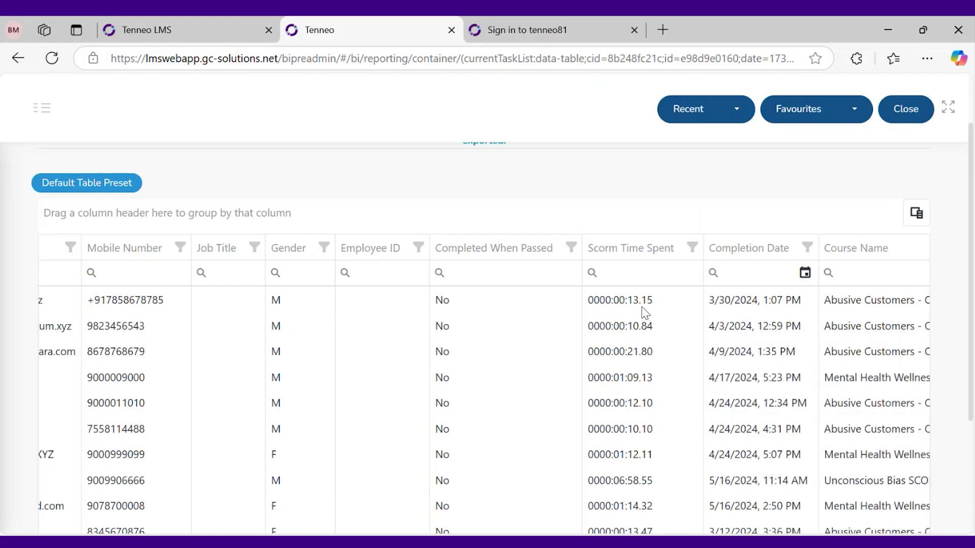
Scroll across to the End Date and Item Id columns and adjust column positions
scroll(644, 414, down, 2)
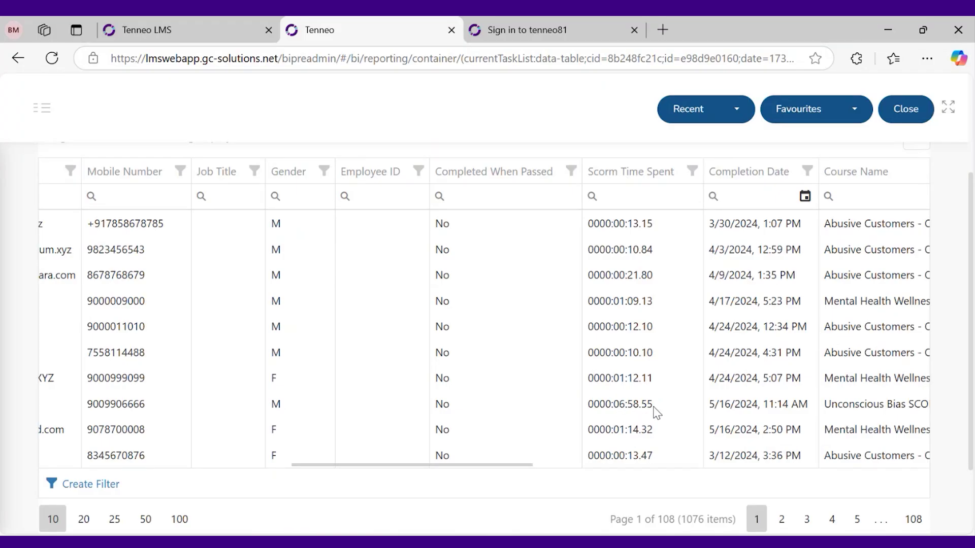
drag(425, 464, 401, 465)
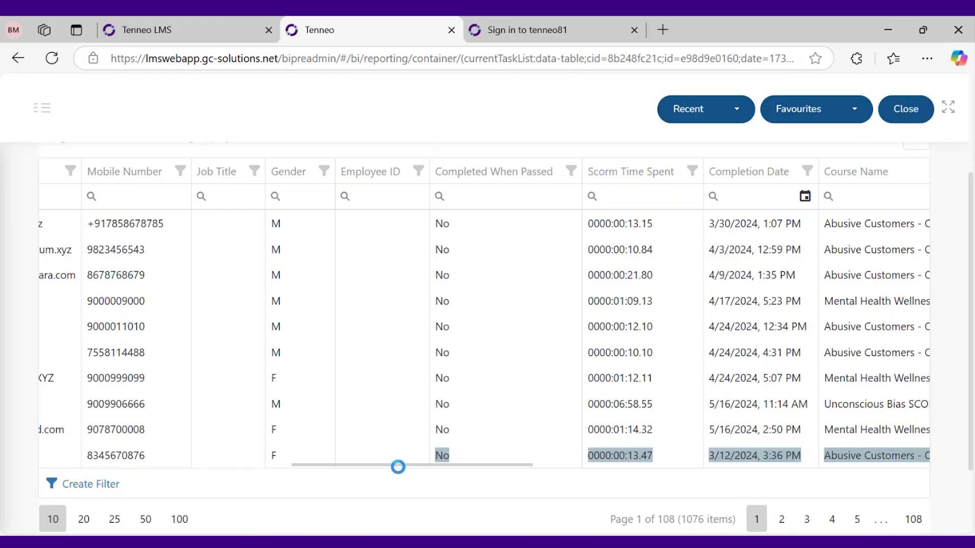
drag(413, 466, 703, 472)
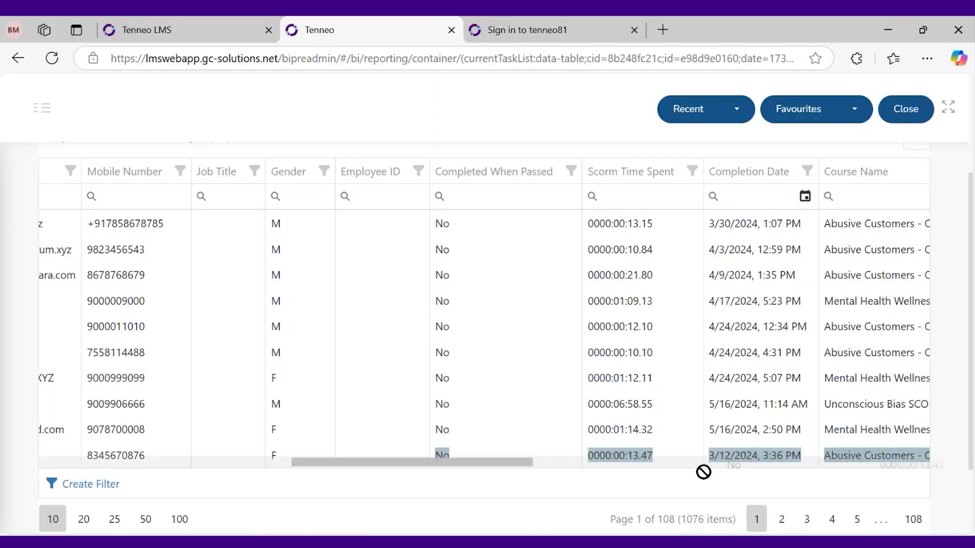
click(703, 463)
drag(609, 463, 504, 342)
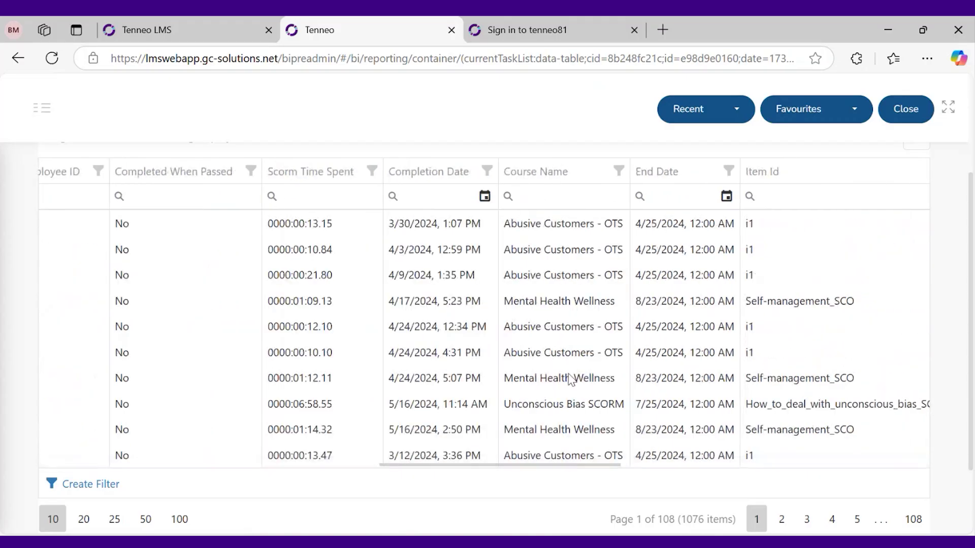
drag(590, 467, 179, 413)
scroll(179, 414, up, 3)
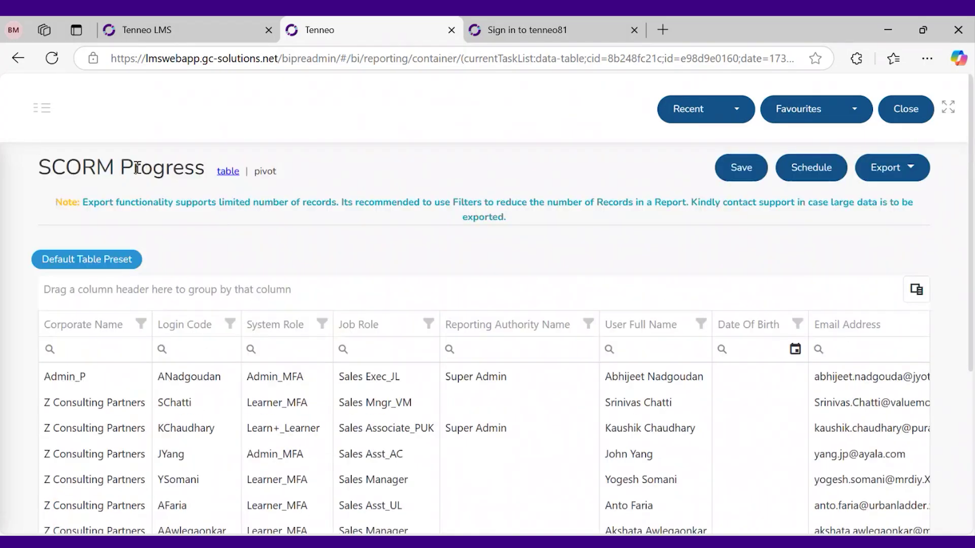
Open Training Status Report from the Learning & Training section of the Reports list
click(40, 109)
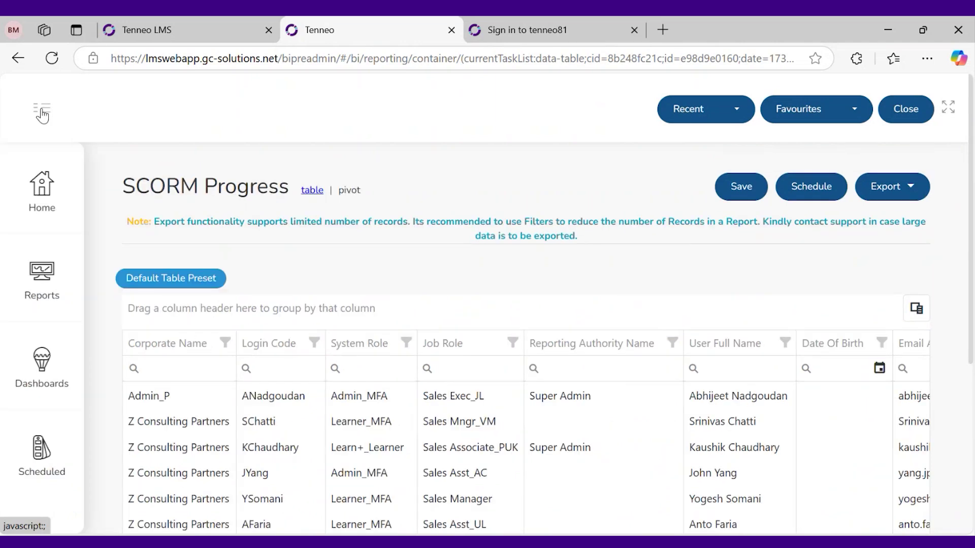
click(51, 284)
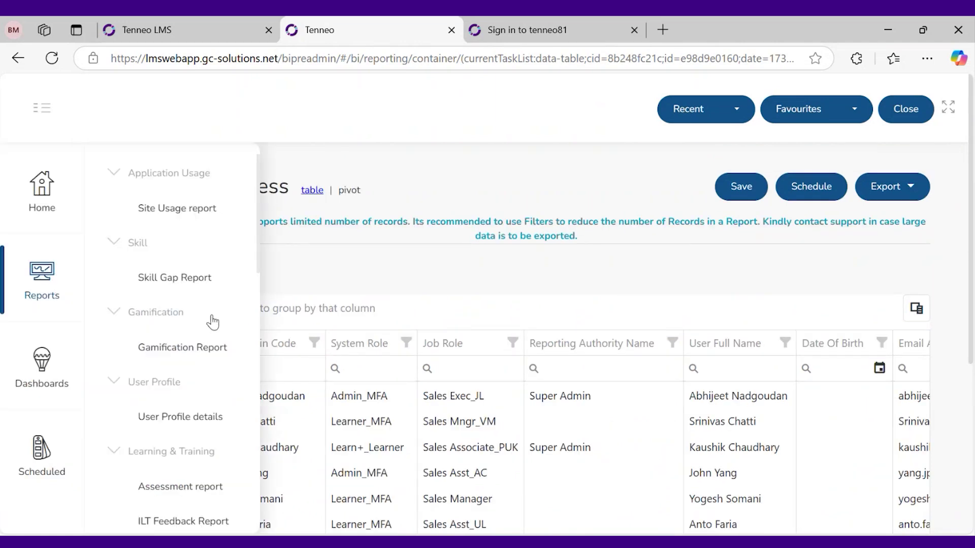
scroll(213, 322, down, 6)
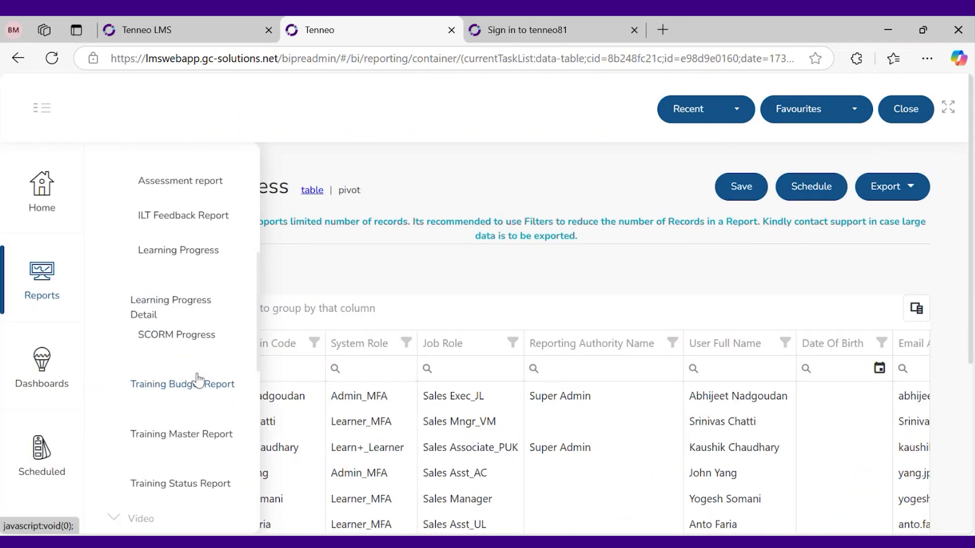
scroll(198, 380, up, 2)
scroll(198, 381, up, 5)
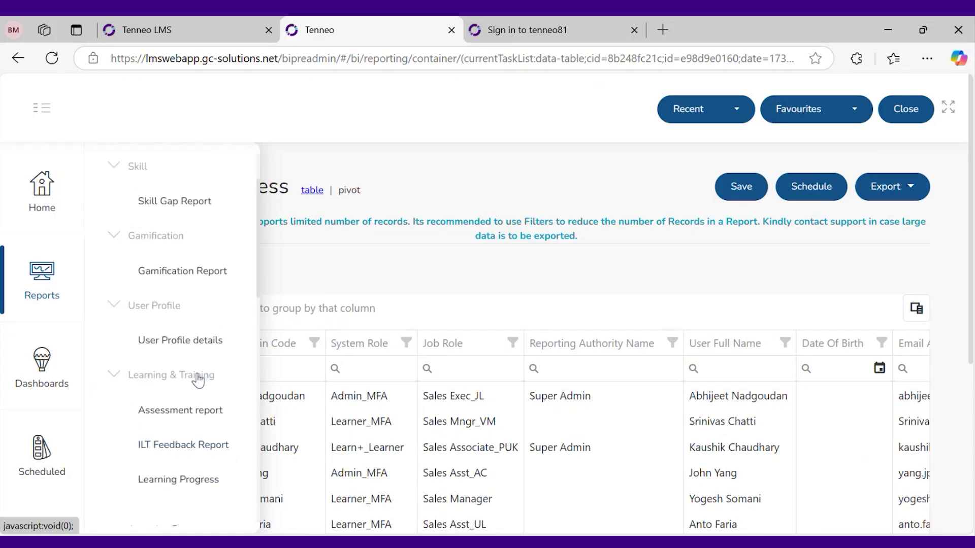
scroll(198, 381, down, 5)
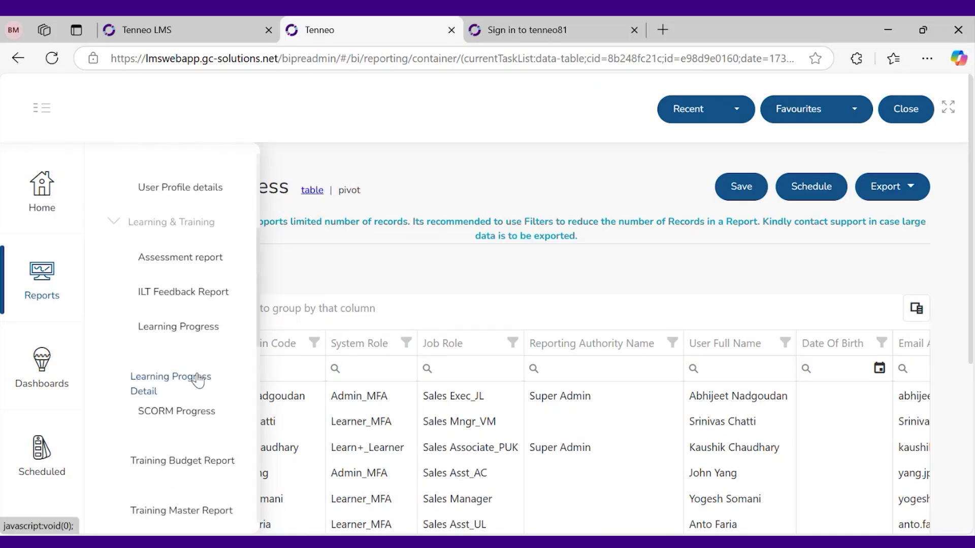
scroll(199, 380, down, 3)
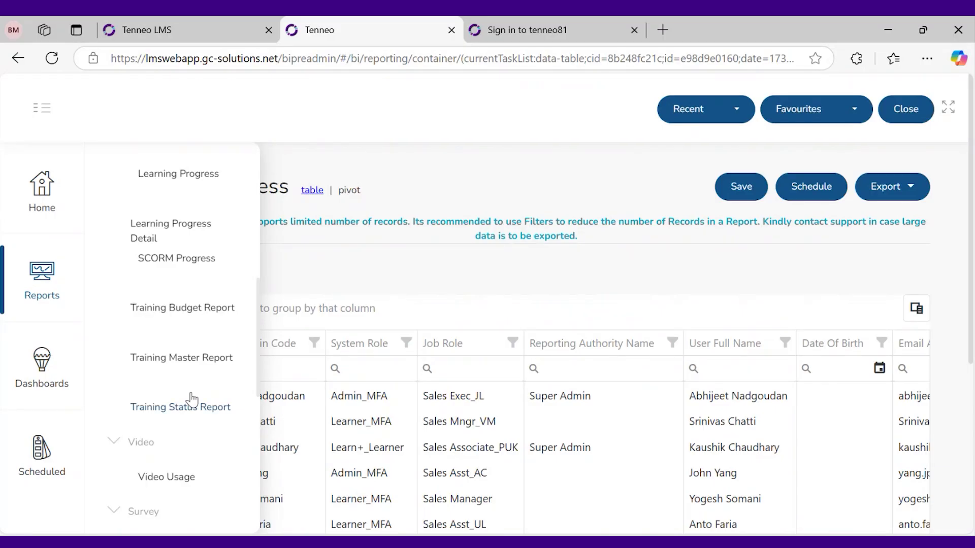
click(195, 412)
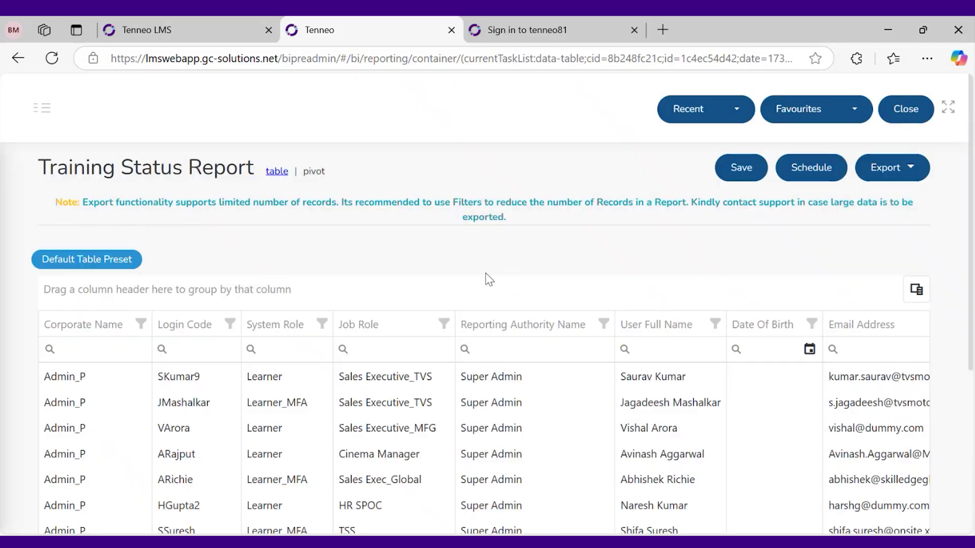
Clear the date filter from the Training Status Report so all 1389 items show
scroll(488, 279, down, 5)
click(908, 409)
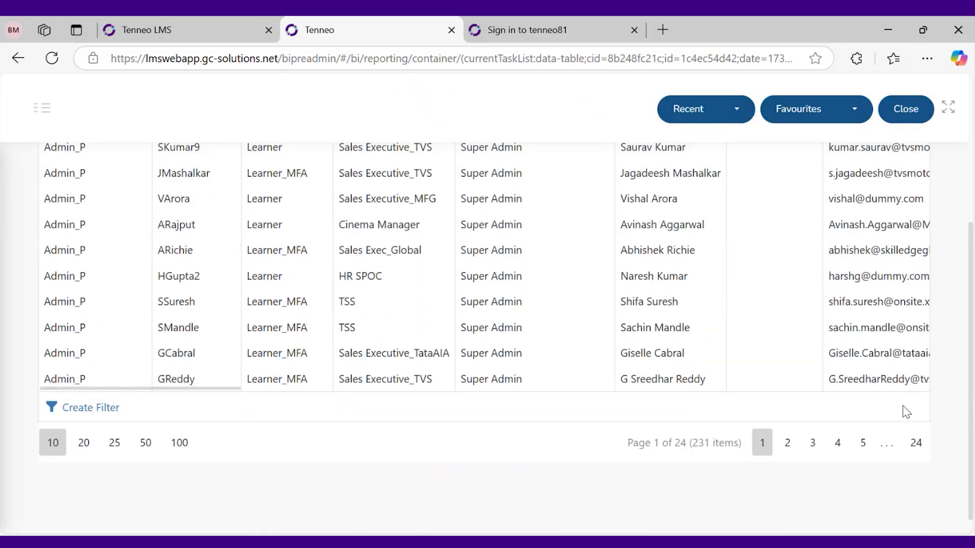
scroll(401, 388, up, 2)
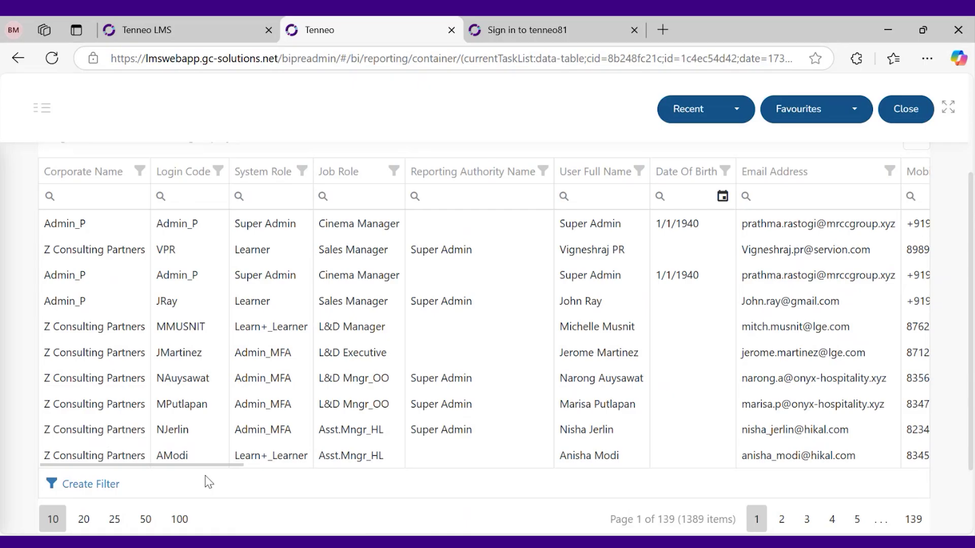
Scroll the report grid horizontally to review every column, then back to the start
drag(217, 464, 349, 464)
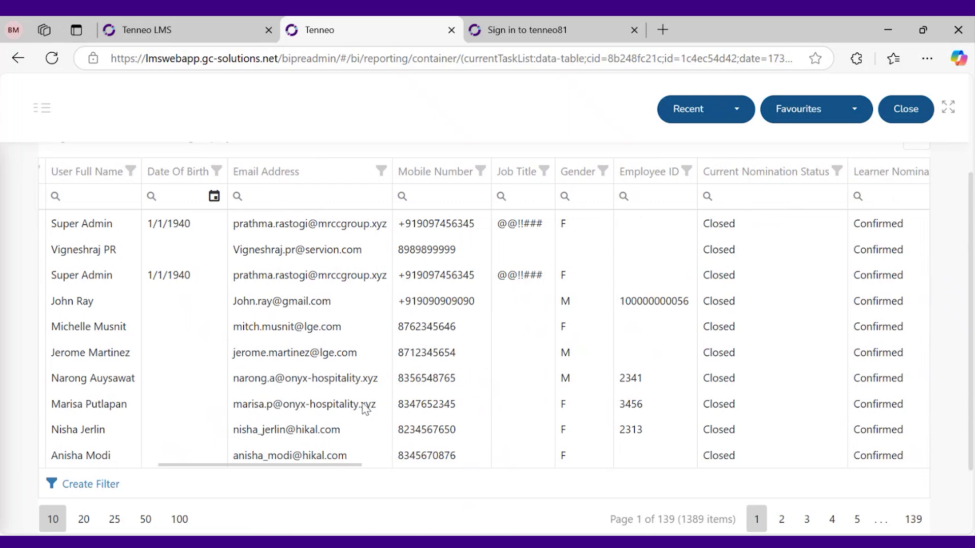
drag(342, 469, 433, 470)
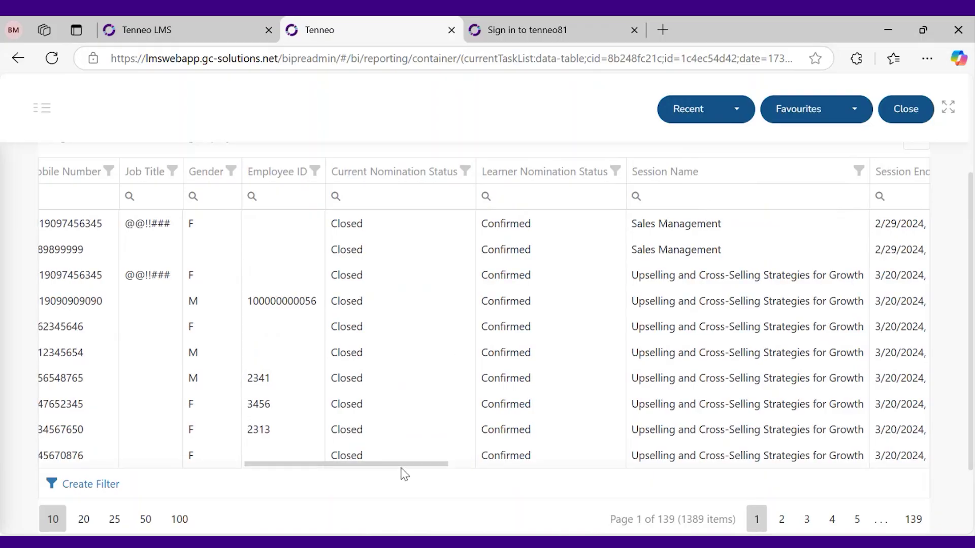
drag(400, 467, 460, 467)
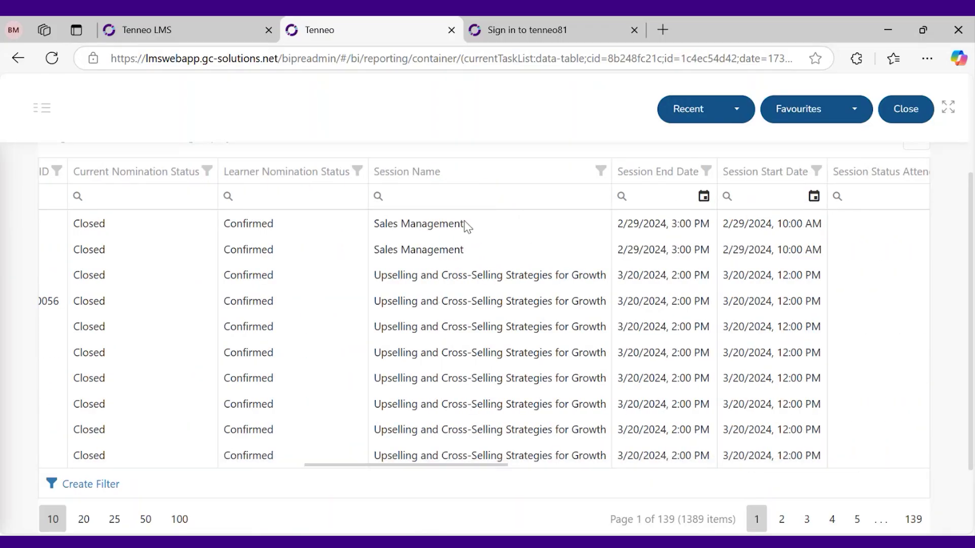
drag(501, 463, 545, 464)
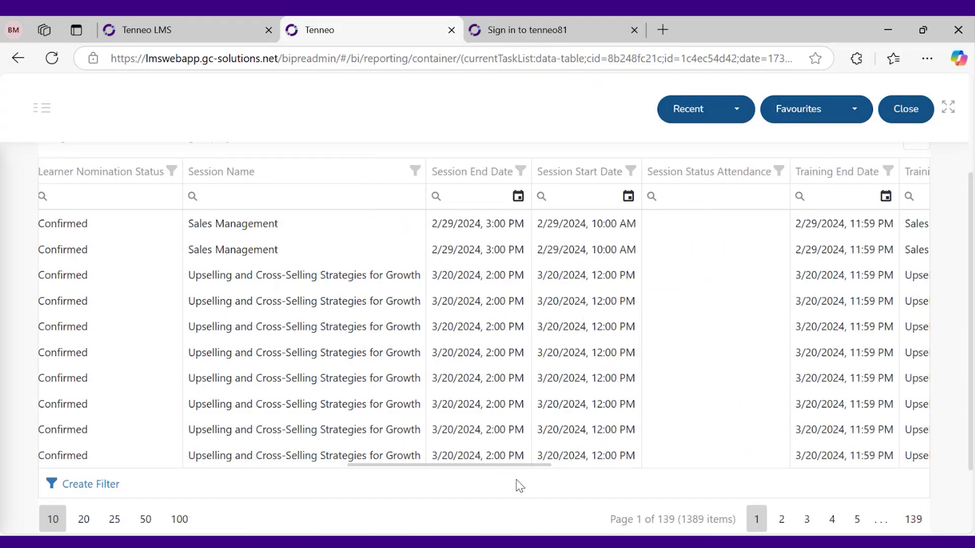
drag(518, 474, 570, 454)
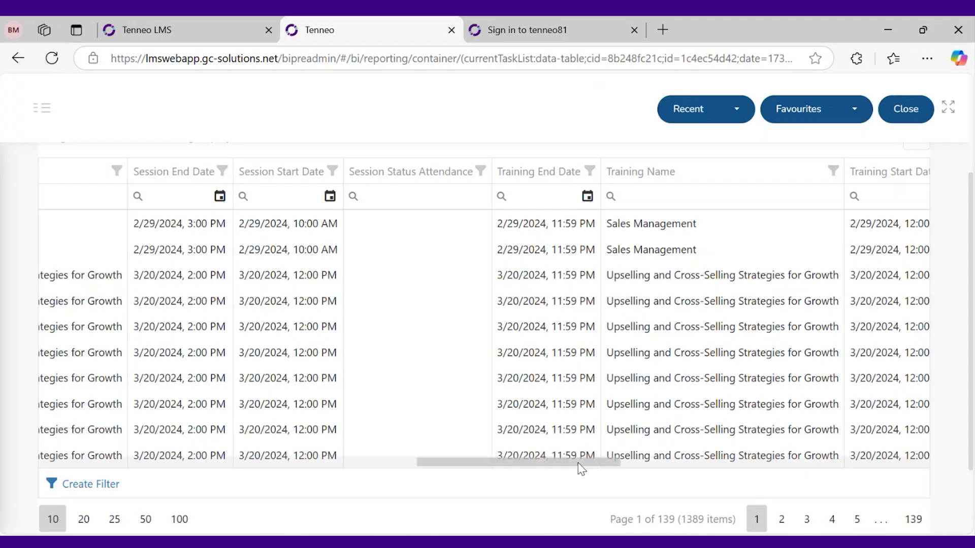
drag(595, 468, 696, 476)
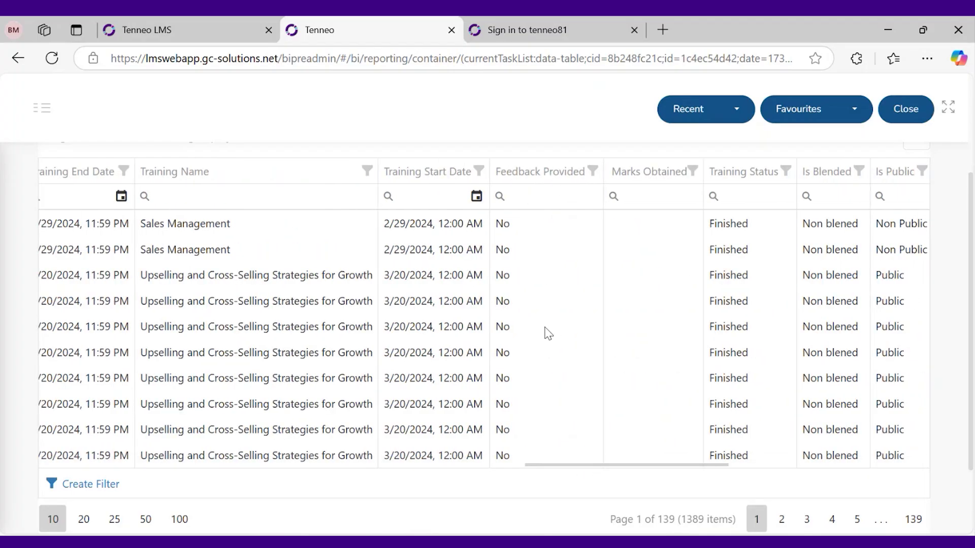
drag(694, 472, 828, 460)
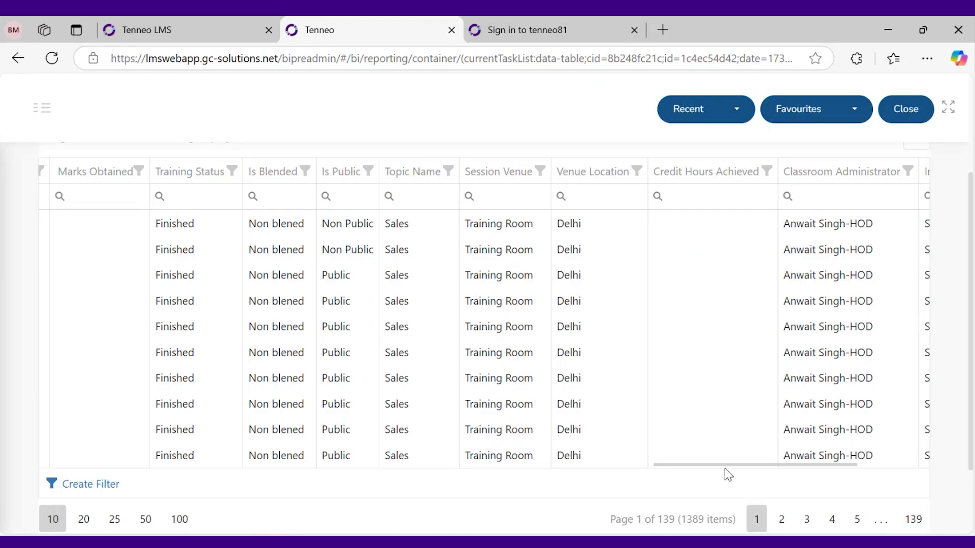
drag(727, 463, 855, 459)
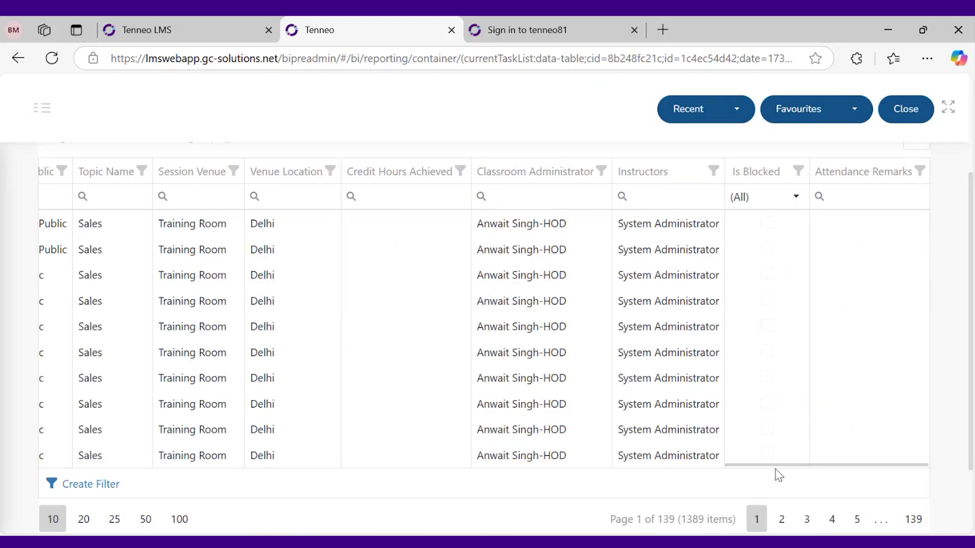
drag(776, 463, 91, 463)
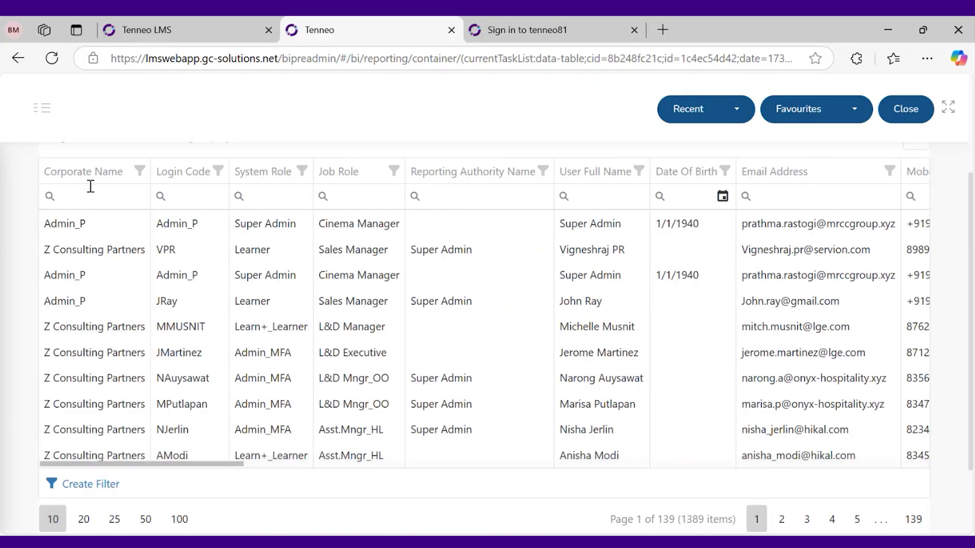
Select the report title text, then deselect it
scroll(94, 195, up, 3)
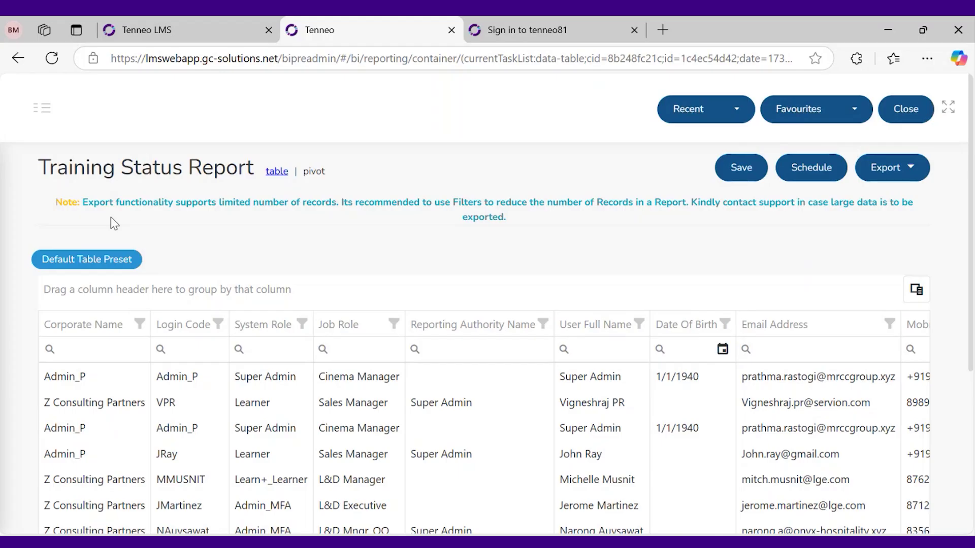
triple_click(164, 178)
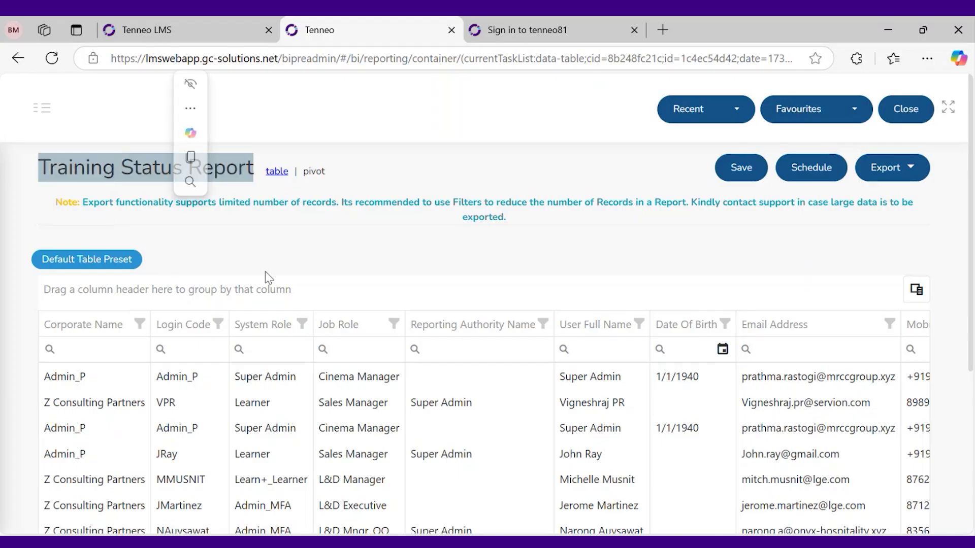
click(319, 259)
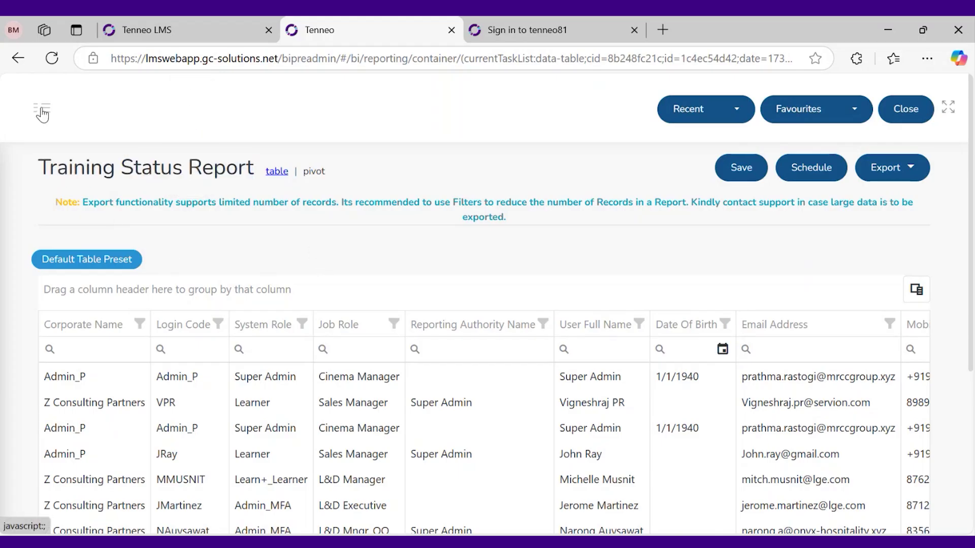
scroll(196, 329, down, 1)
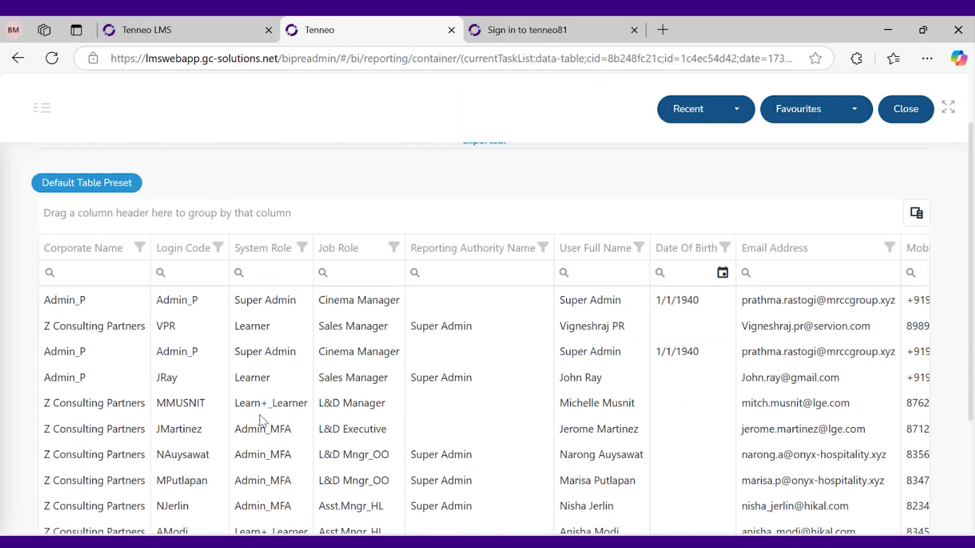
scroll(261, 421, up, 1)
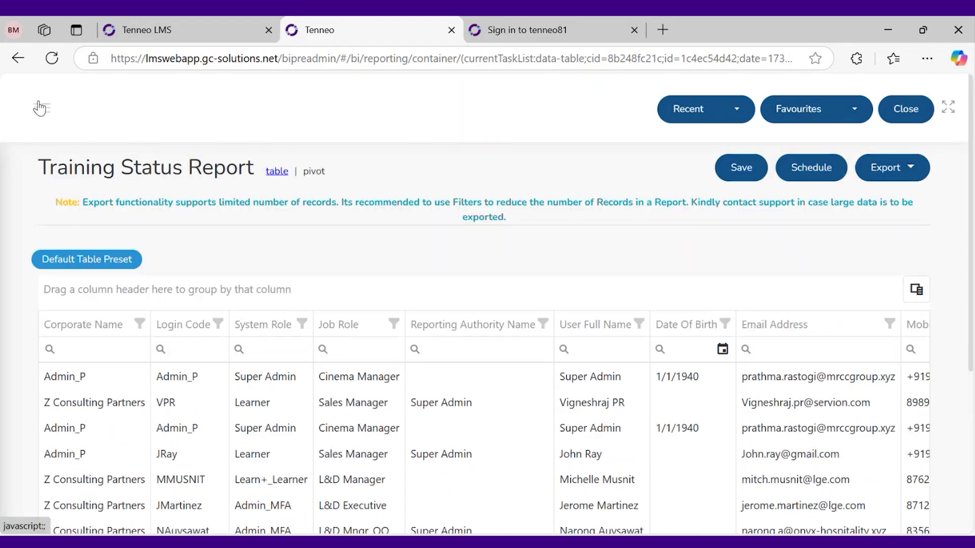
Open the Training Master Report, showing 75 trainings starting after 12/28/2024
click(39, 106)
click(54, 279)
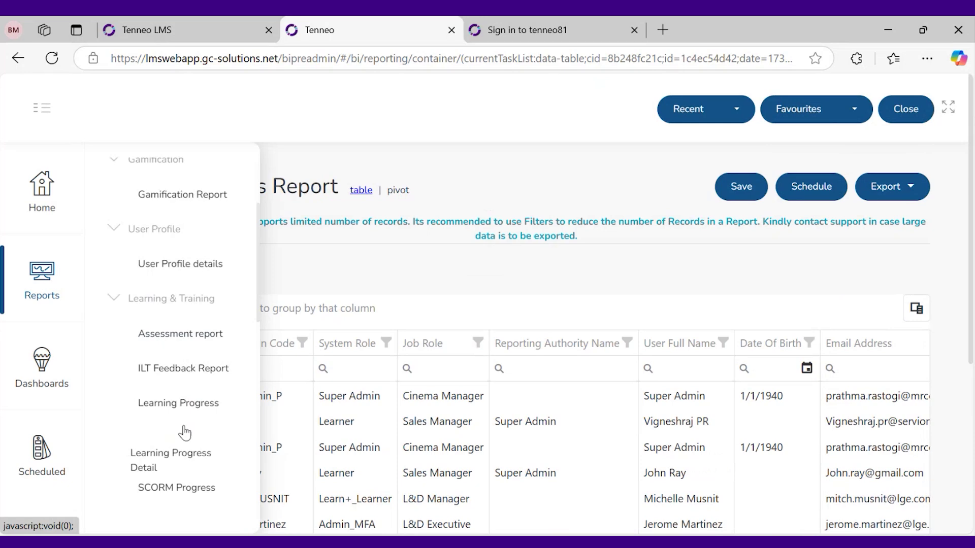
scroll(184, 432, down, 5)
click(185, 281)
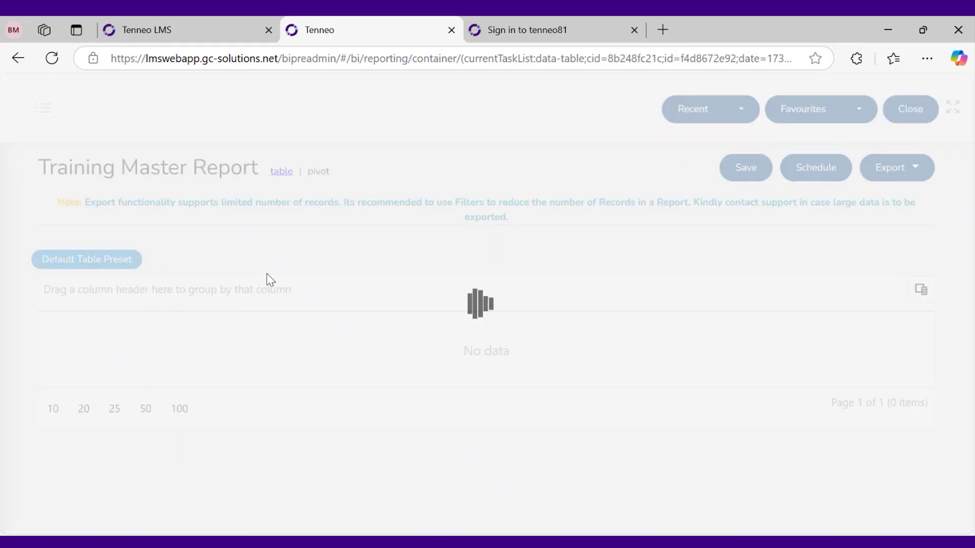
scroll(430, 354, down, 3)
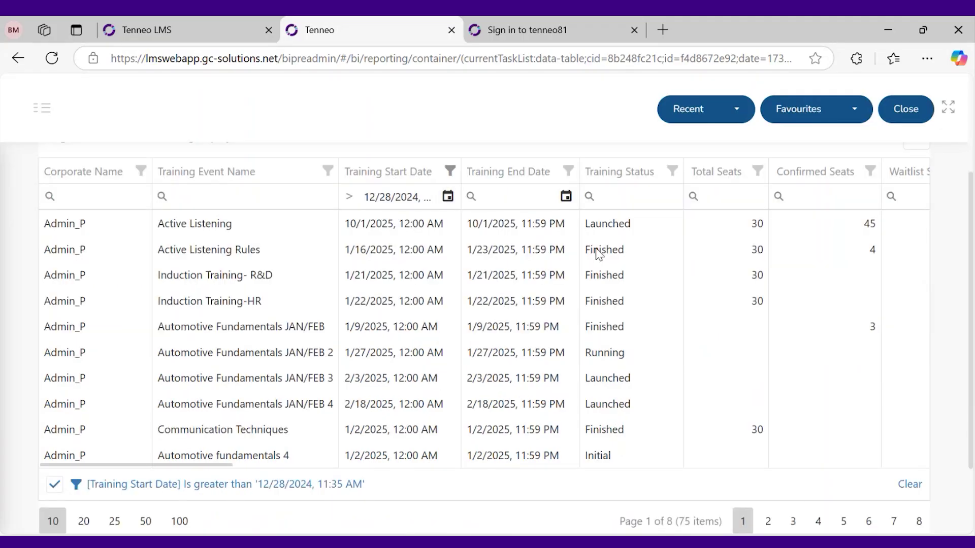
scroll(271, 252, up, 2)
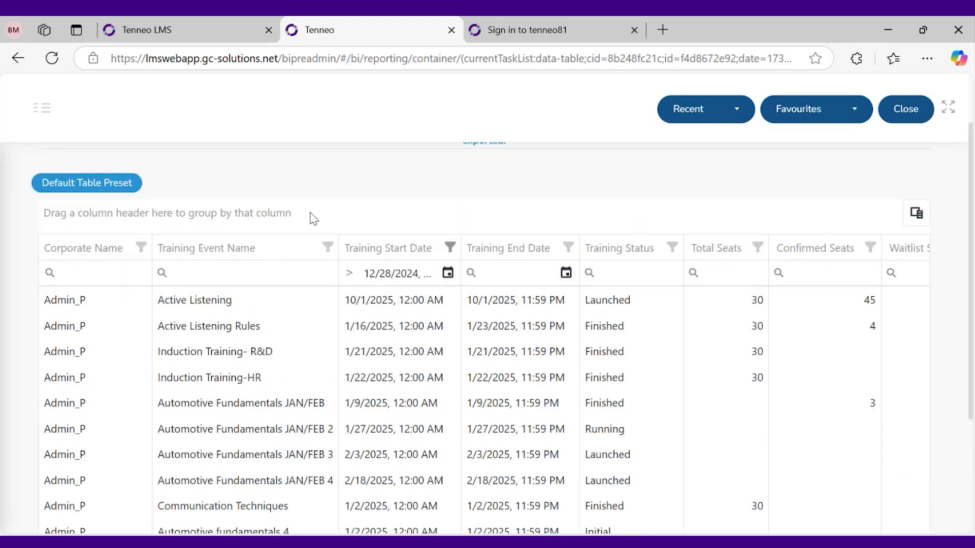
scroll(304, 220, up, 2)
scroll(304, 219, down, 2)
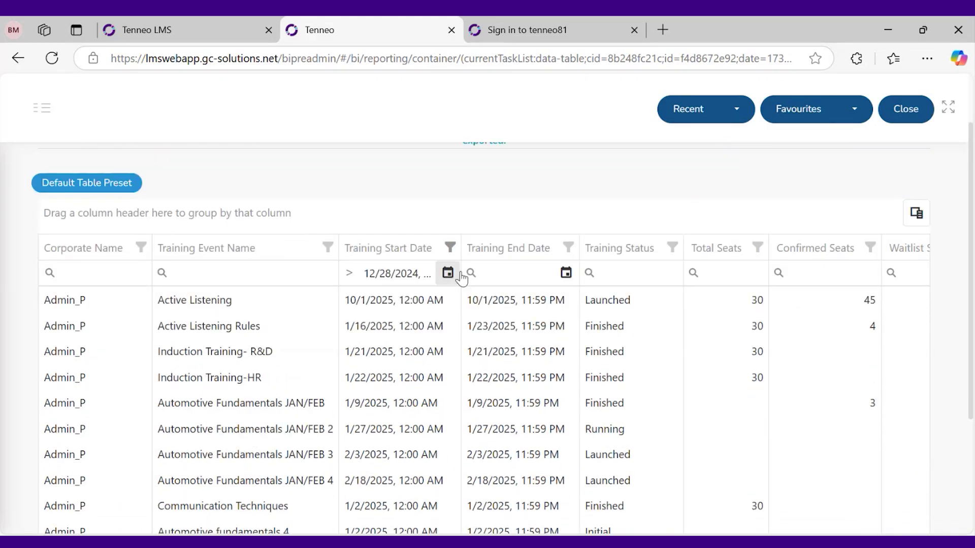
Filter Training Start Date to January 2025, leaving 69 items over 7 pages
click(447, 247)
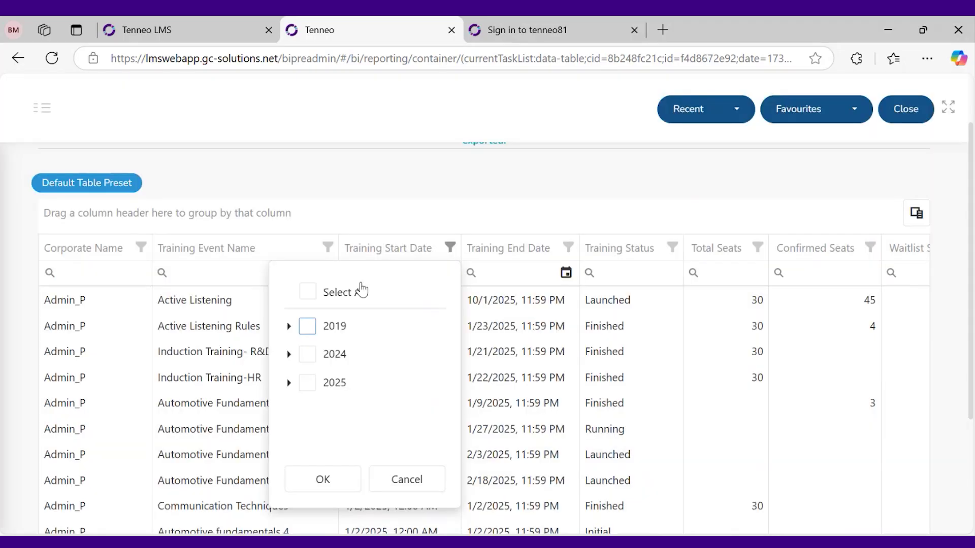
click(288, 383)
scroll(325, 404, down, 1)
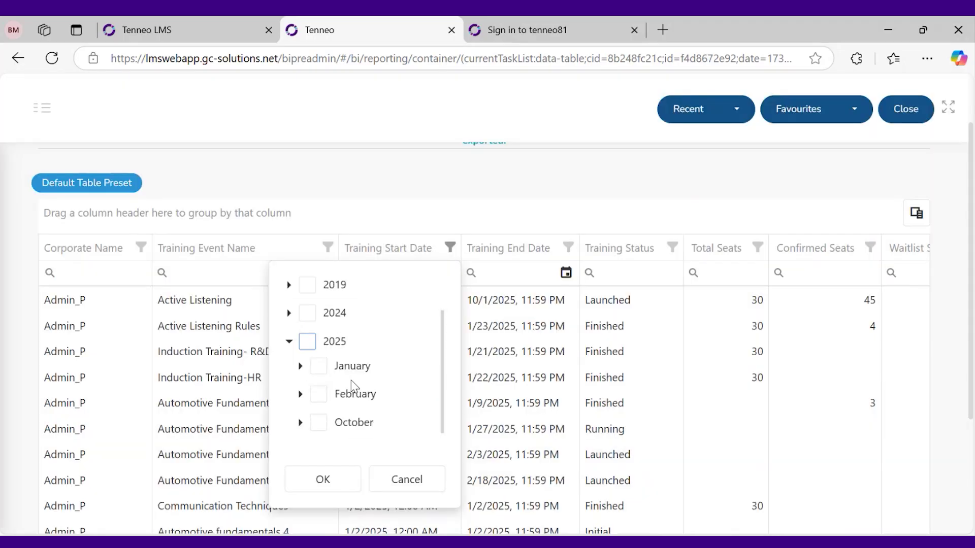
click(319, 423)
click(318, 423)
click(319, 366)
click(323, 479)
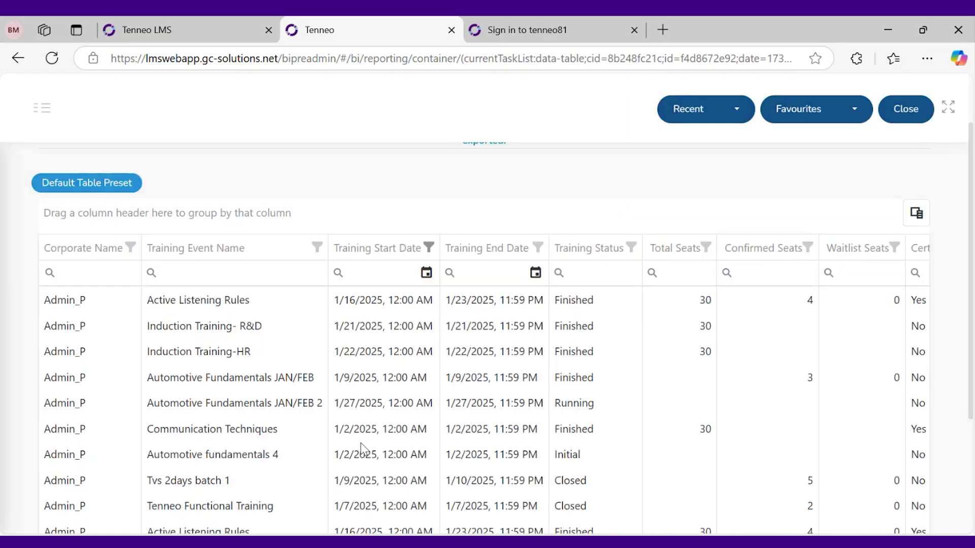
scroll(381, 300, down, 1)
scroll(381, 303, down, 1)
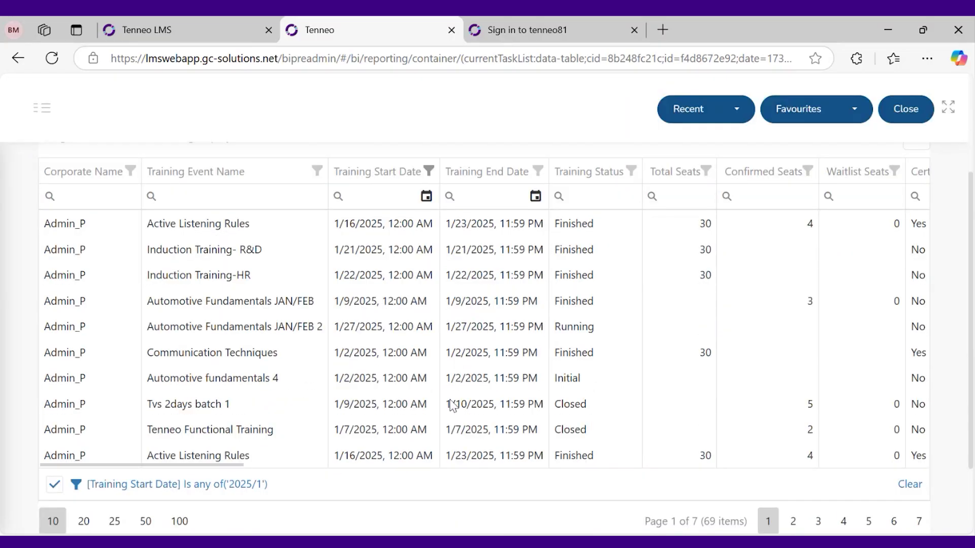
scroll(575, 341, up, 2)
scroll(571, 349, down, 2)
drag(240, 464, 319, 473)
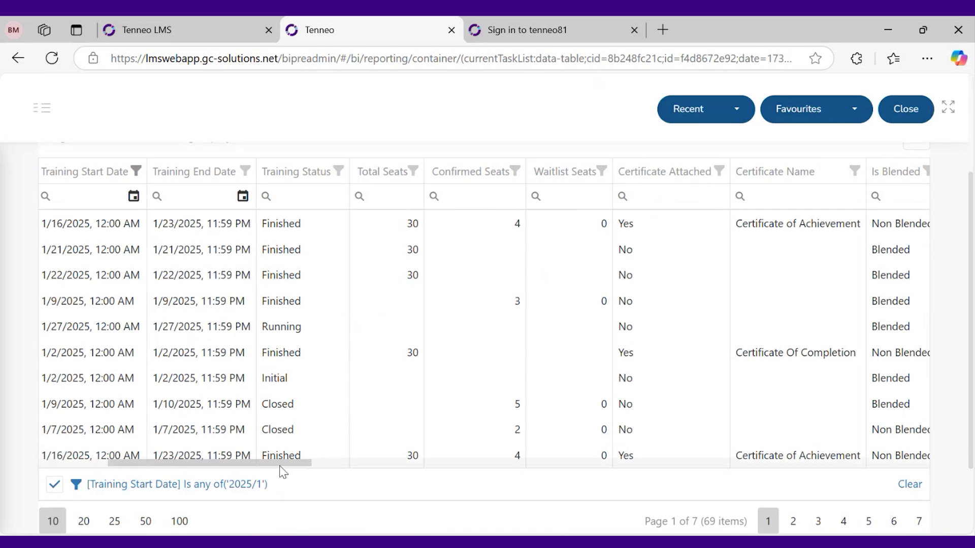
drag(281, 466, 398, 464)
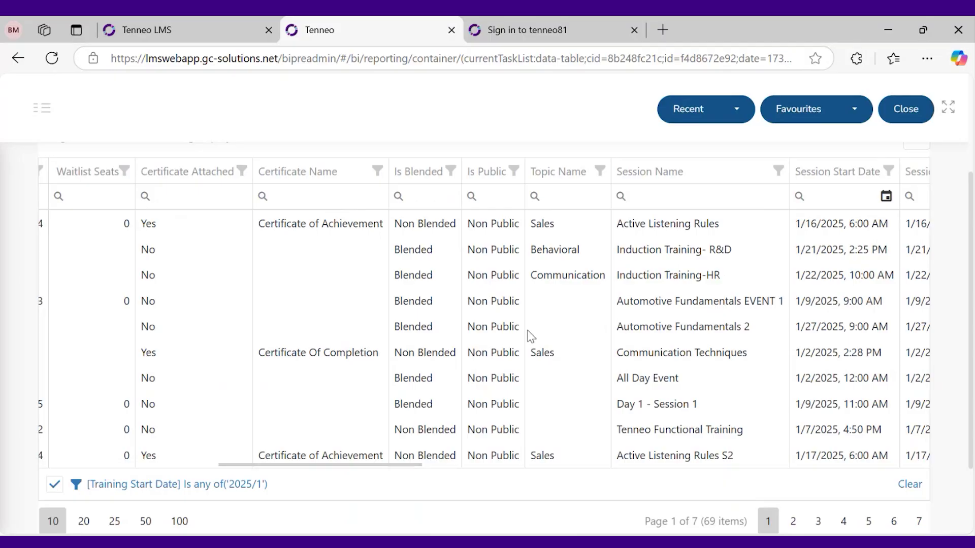
drag(415, 464, 454, 463)
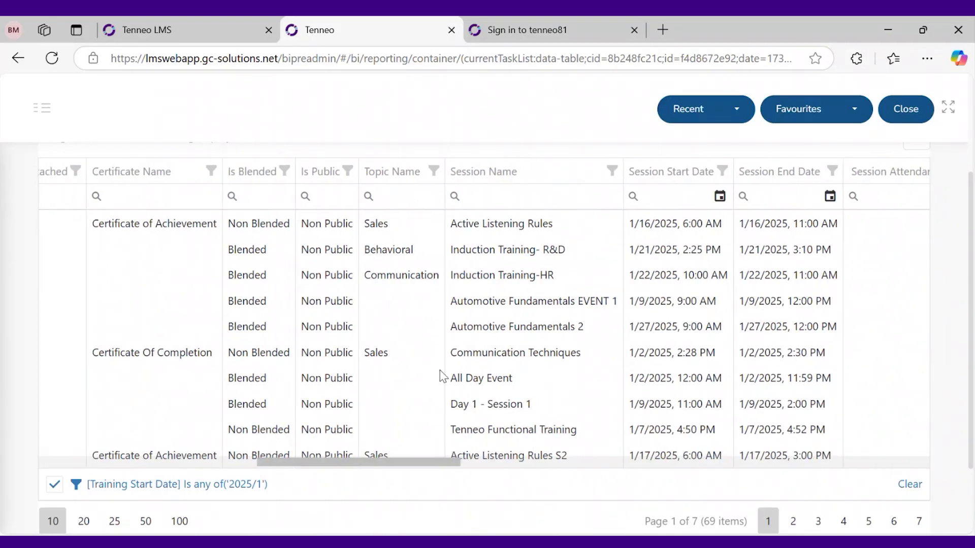
scroll(439, 370, up, 2)
scroll(403, 304, up, 1)
scroll(430, 475, down, 3)
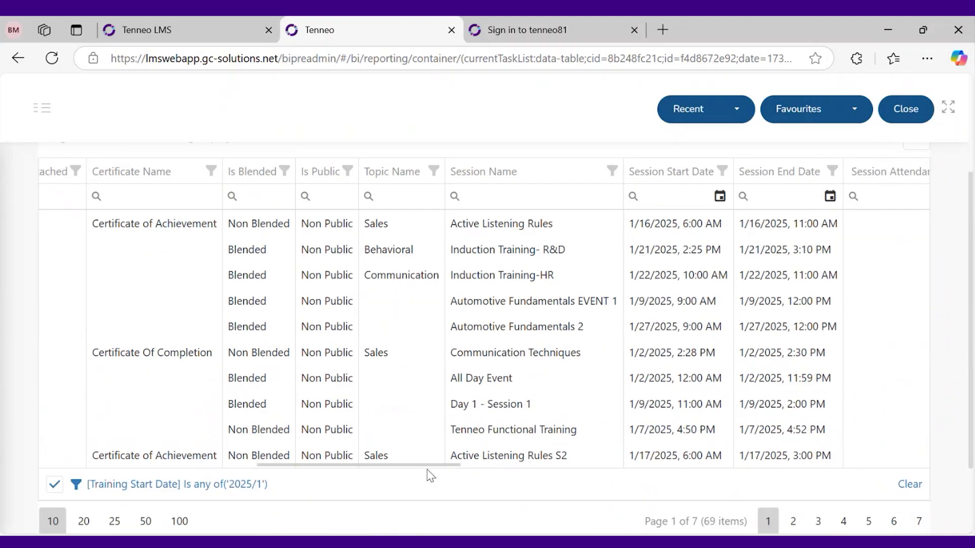
drag(431, 464, 766, 478)
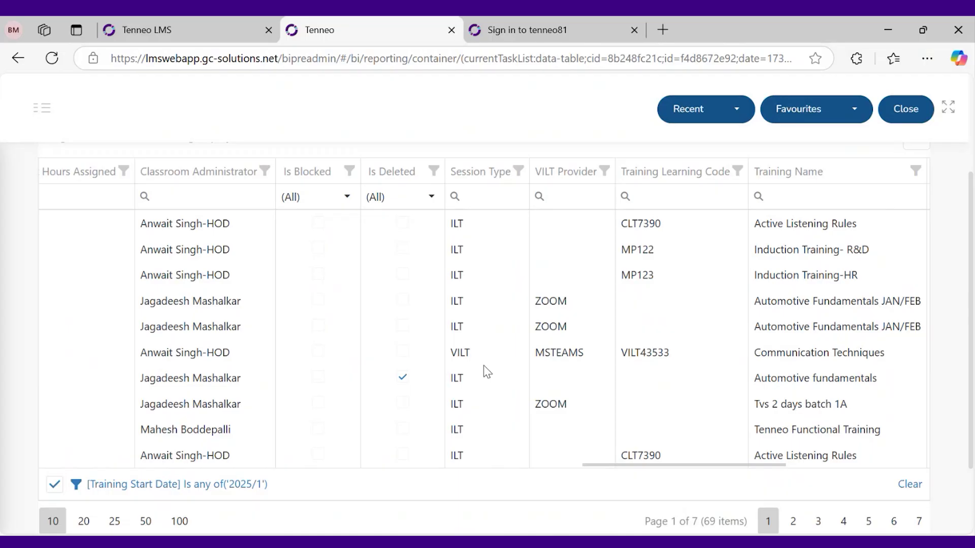
scroll(486, 372, up, 3)
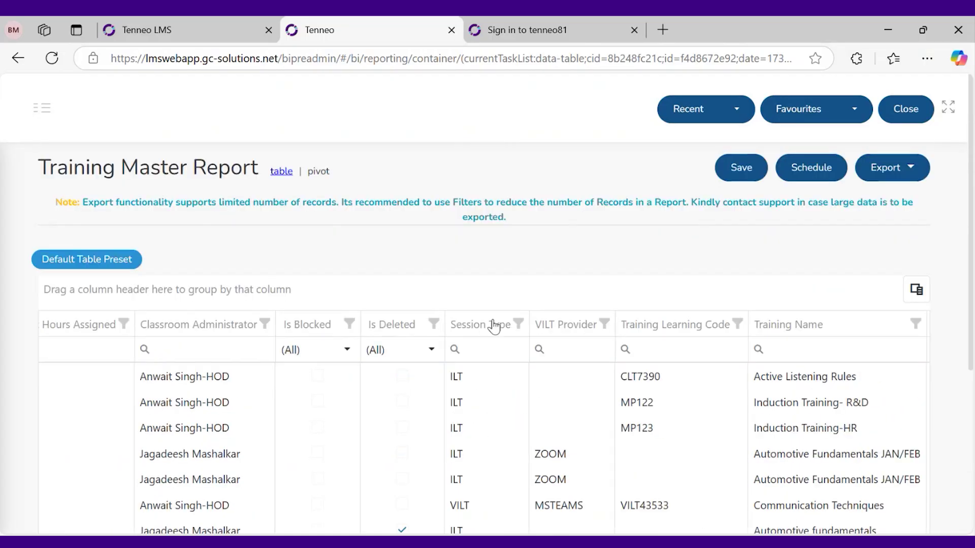
scroll(495, 355, down, 3)
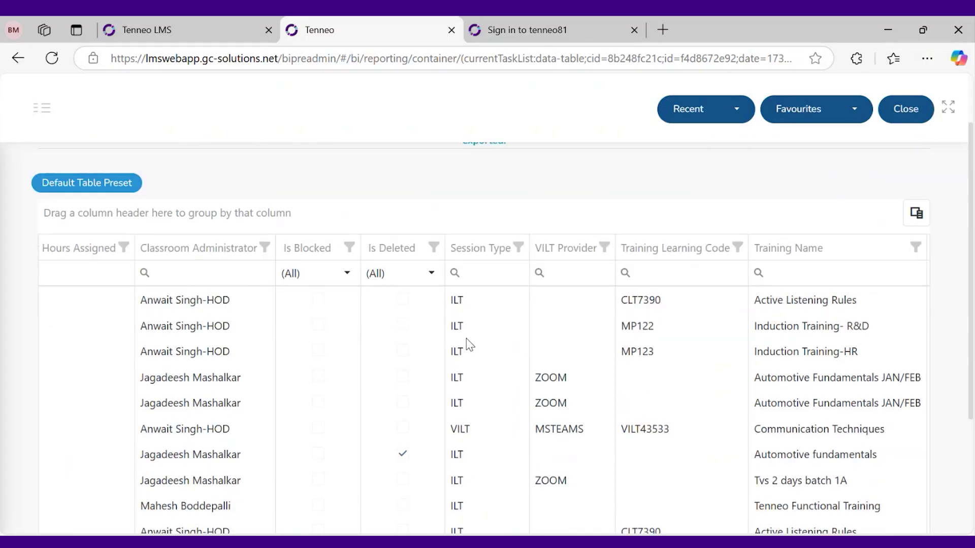
scroll(466, 340, up, 3)
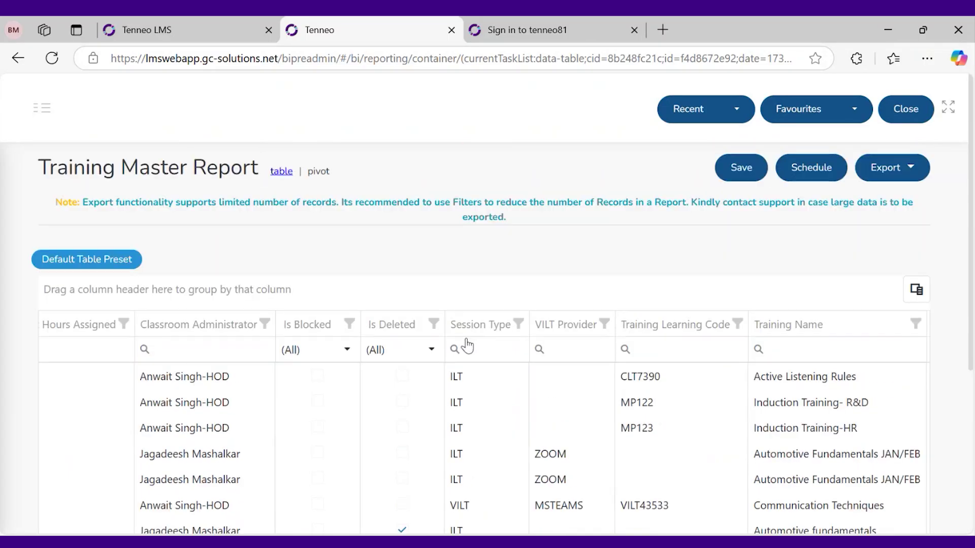
scroll(463, 355, down, 5)
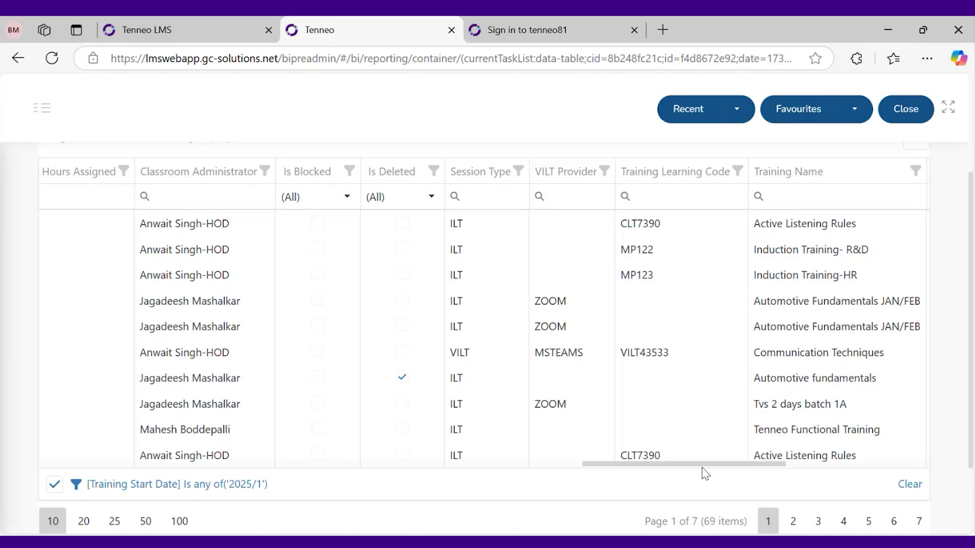
drag(705, 463, 874, 458)
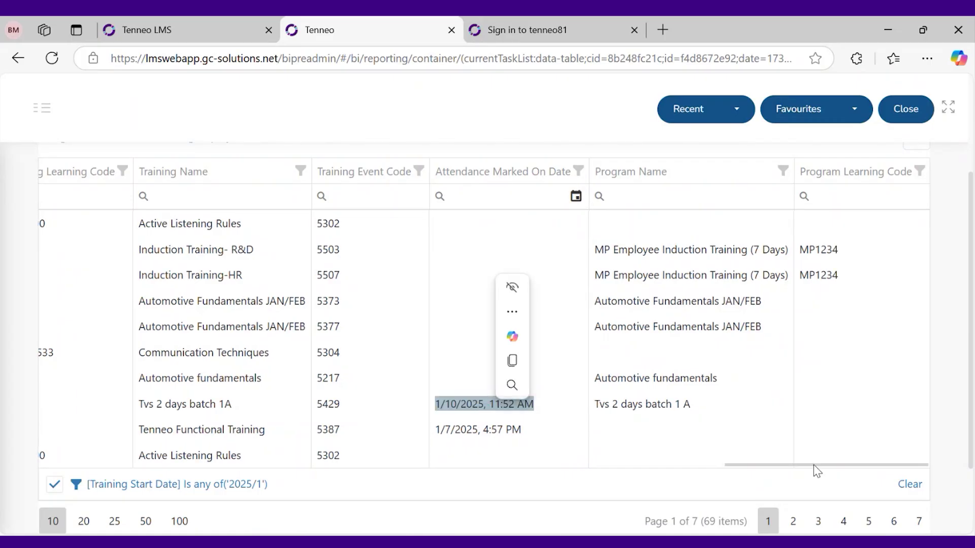
click(790, 463)
scroll(814, 335, up, 2)
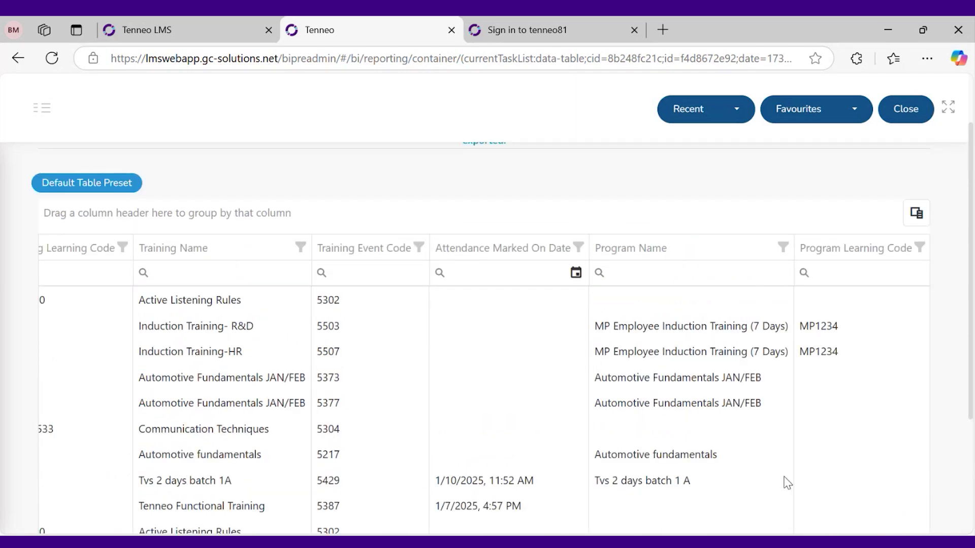
scroll(514, 310, down, 2)
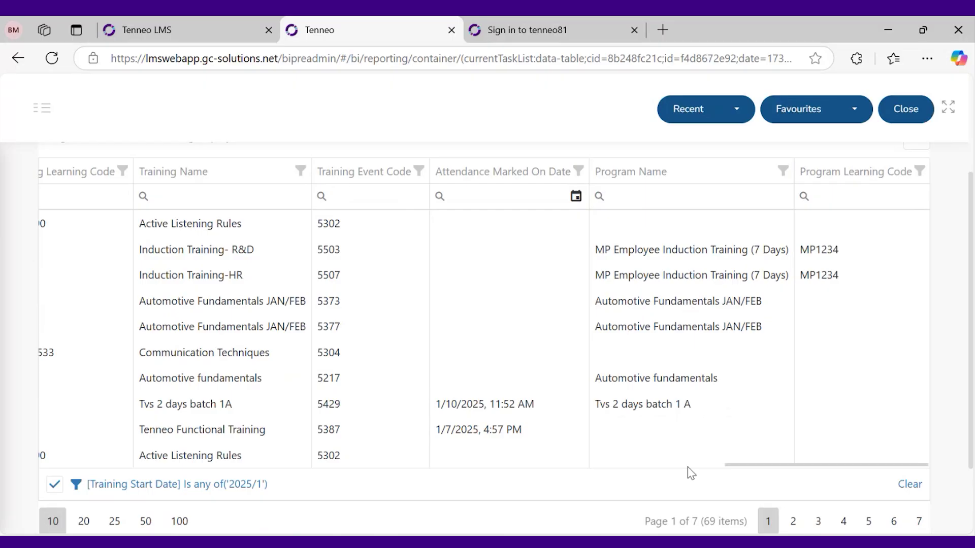
mouse_move(738, 472)
scroll(737, 472, up, 10)
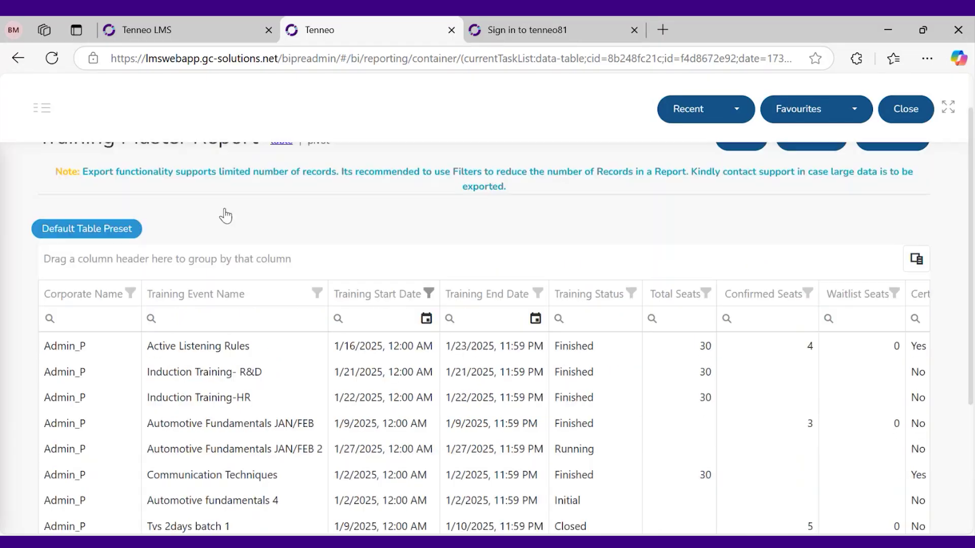
scroll(231, 360, down, 2)
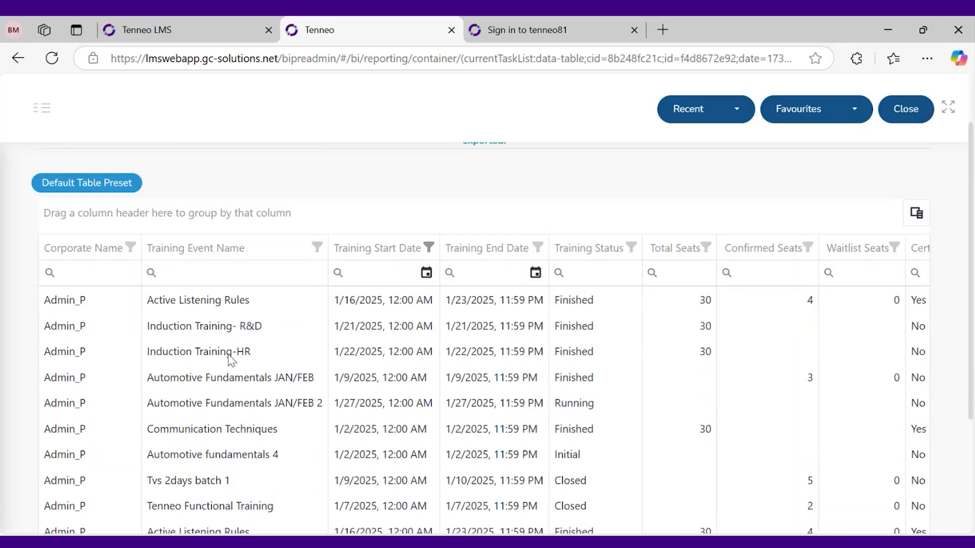
scroll(222, 384, down, 2)
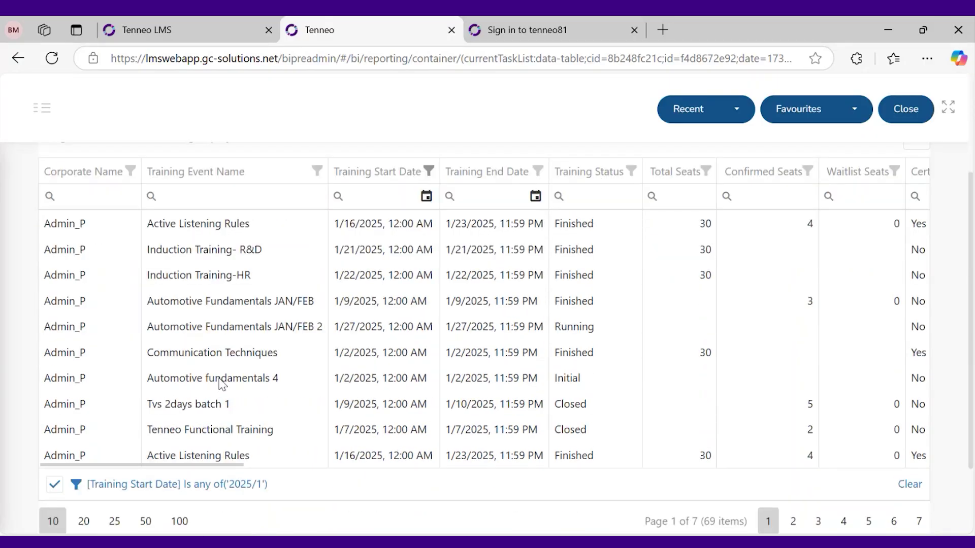
scroll(222, 385, up, 4)
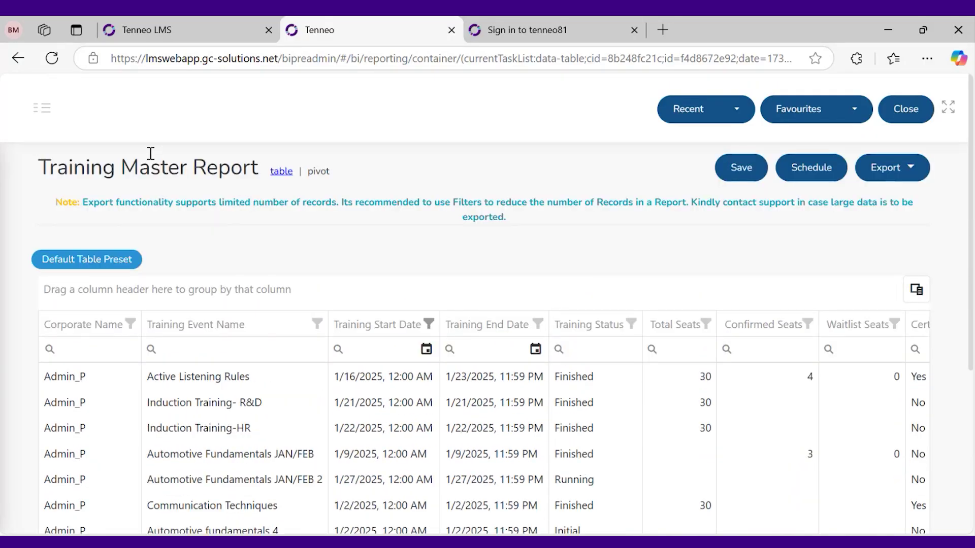
Open the ILT Feedback Report and browse its 29 items across the columns
click(41, 108)
click(46, 303)
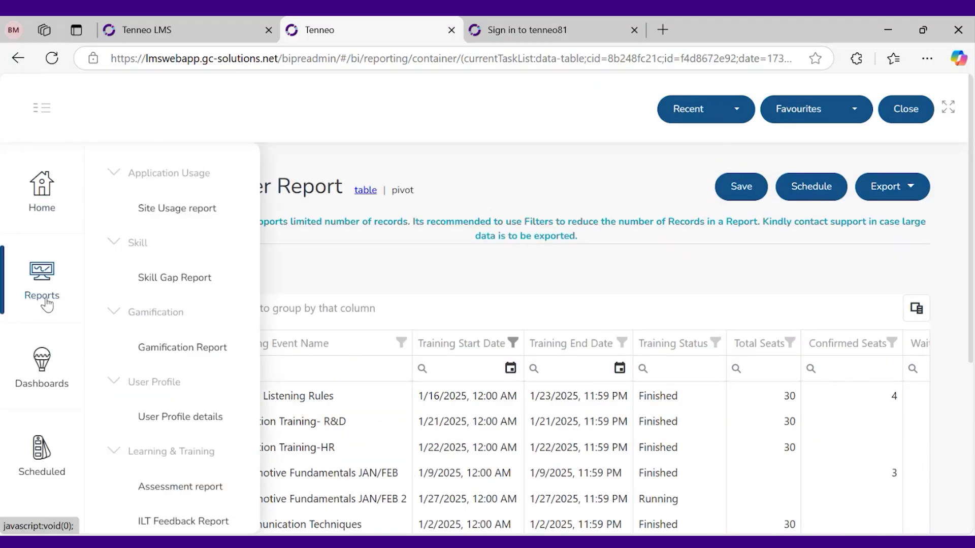
scroll(167, 404, down, 3)
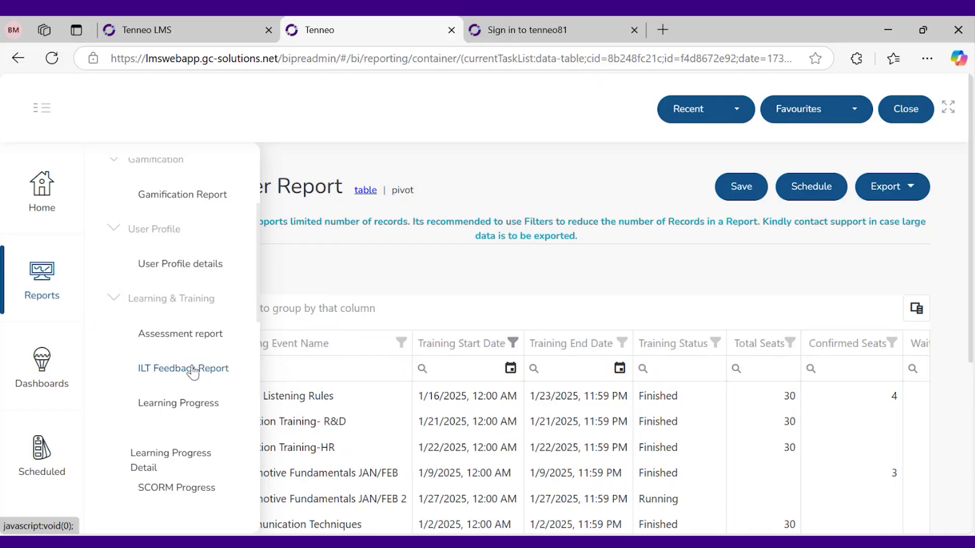
click(193, 371)
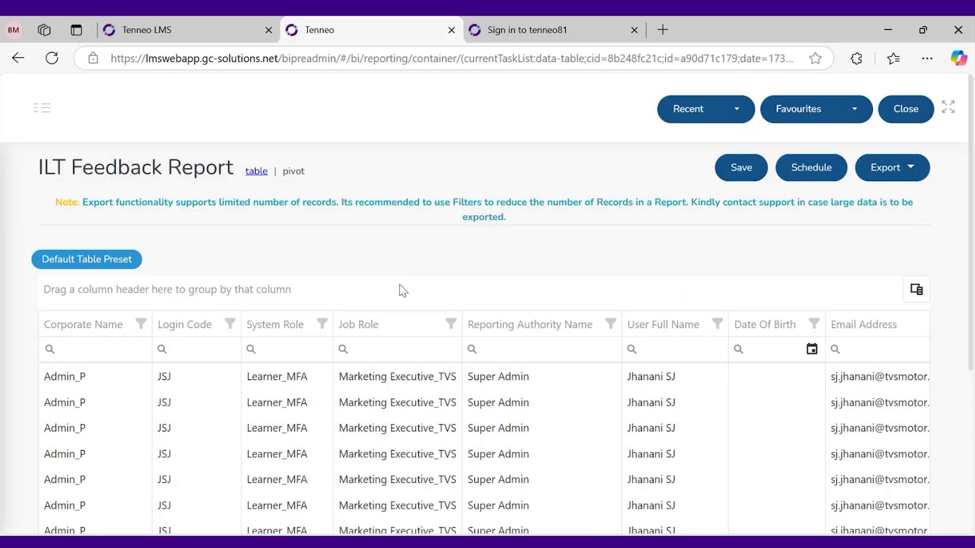
scroll(398, 289, down, 3)
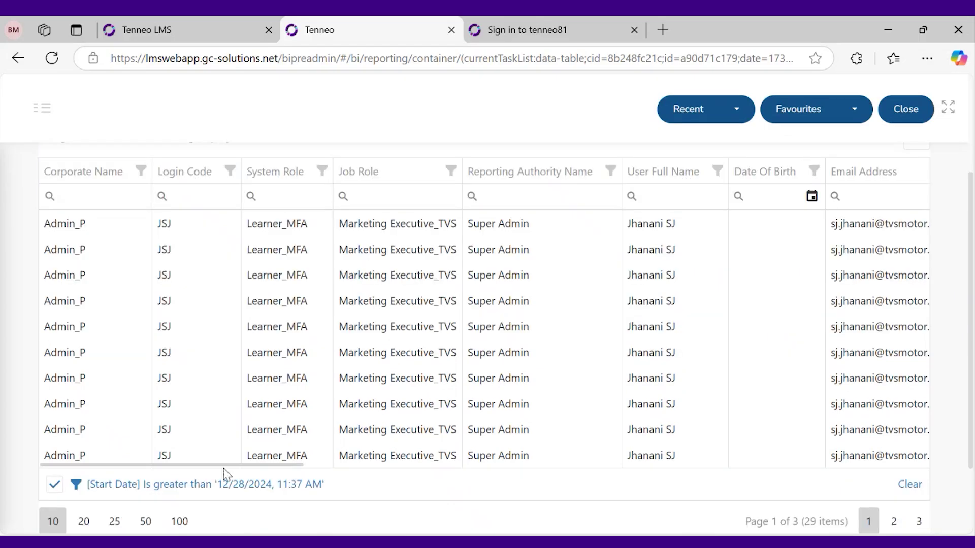
drag(263, 465, 492, 461)
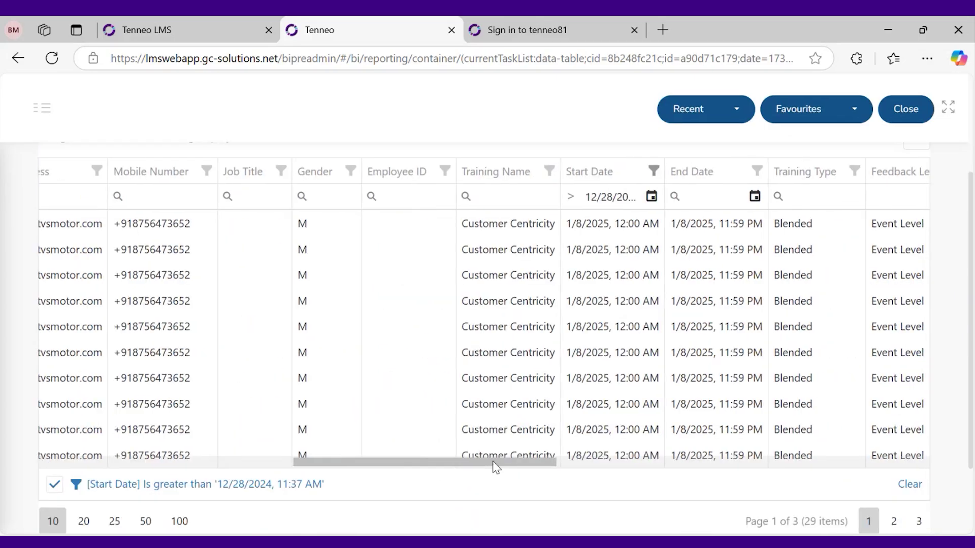
scroll(337, 361, up, 3)
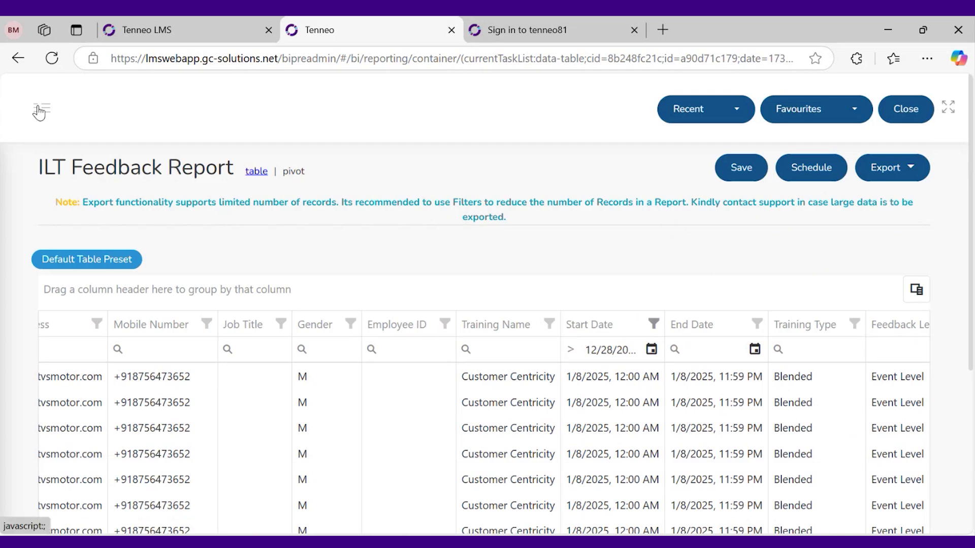
Bring up the Reports list again to choose another report
click(38, 108)
click(44, 294)
scroll(198, 447, down, 3)
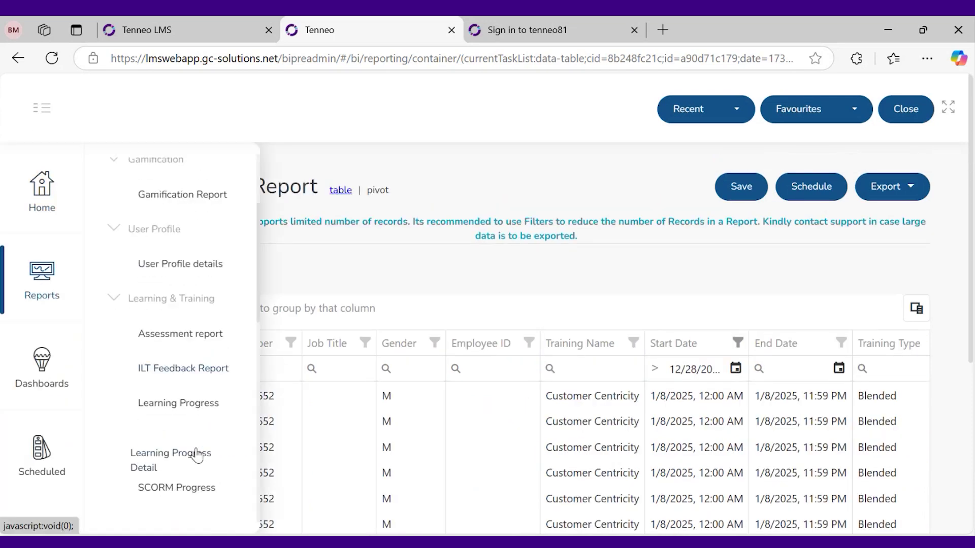
scroll(188, 460, down, 2)
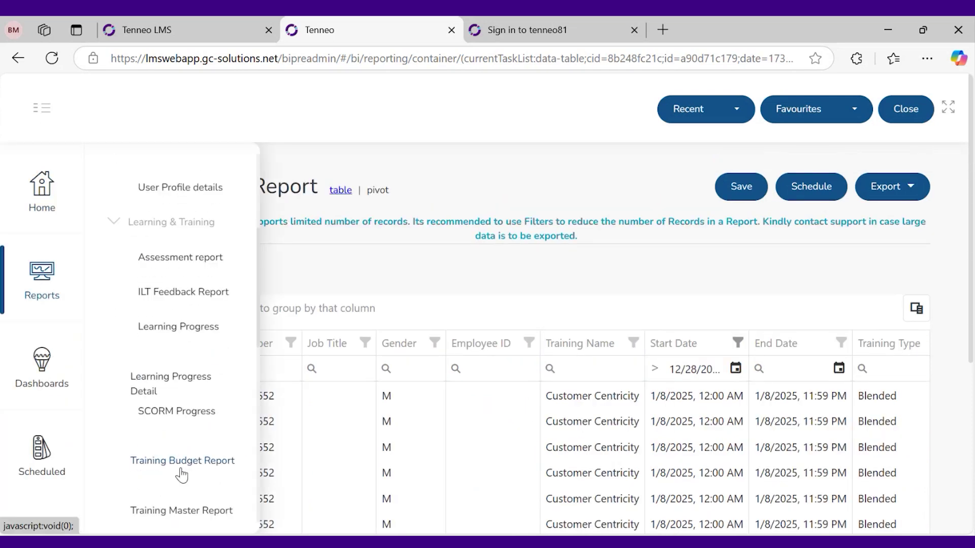
click(181, 472)
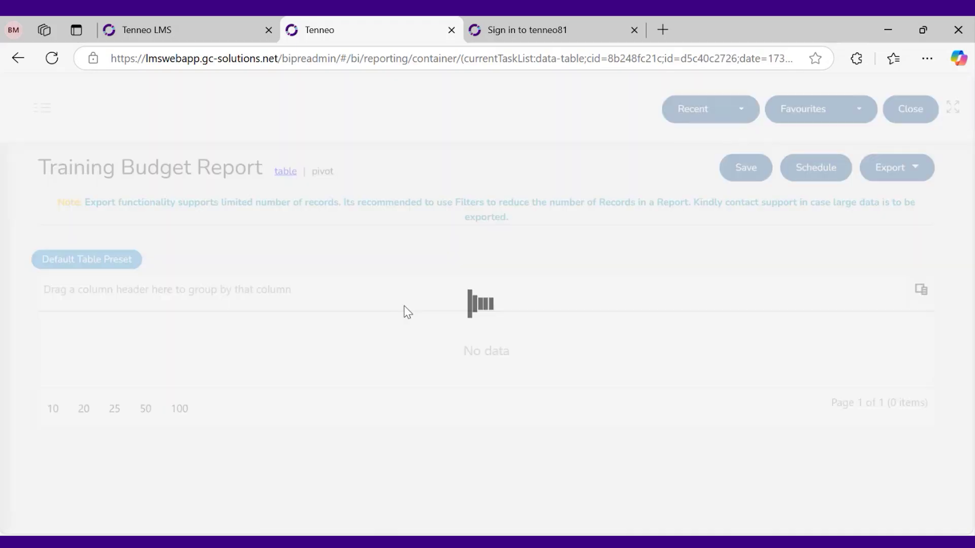
scroll(388, 311, down, 3)
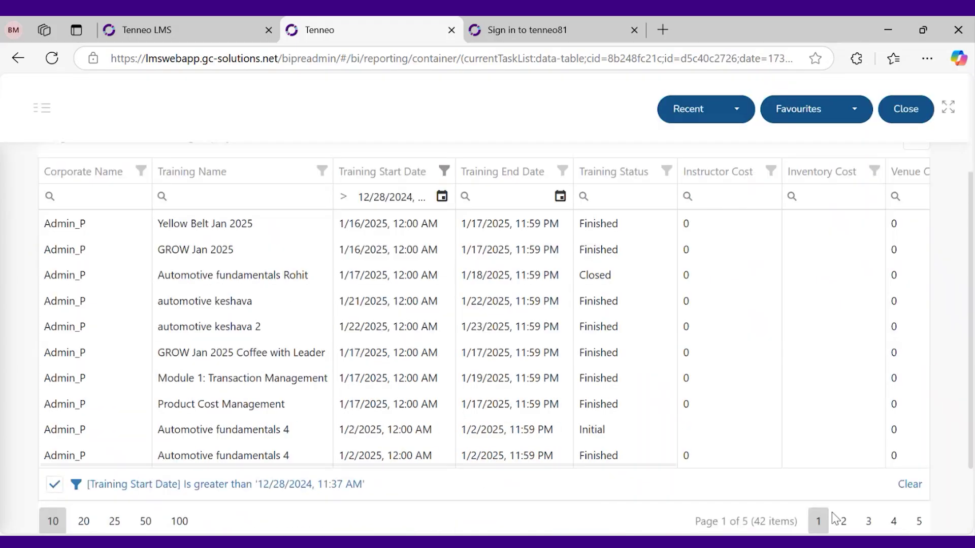
click(910, 485)
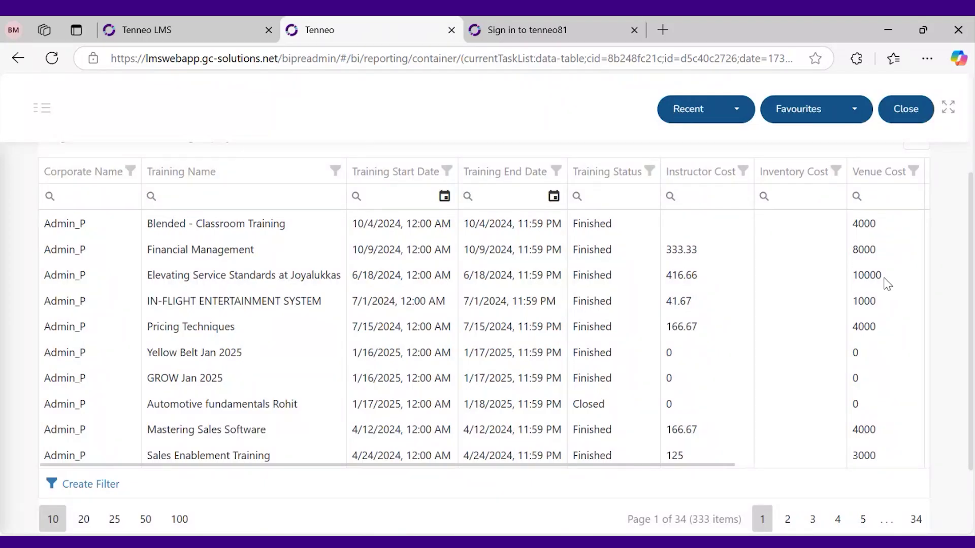
triple_click(307, 276)
drag(540, 463, 762, 455)
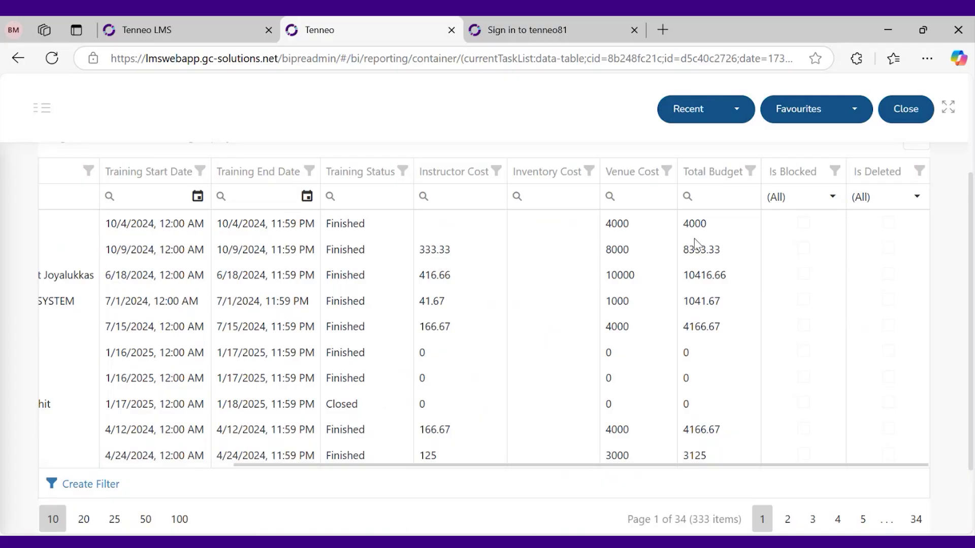
double_click(703, 277)
click(695, 348)
scroll(594, 355, up, 3)
scroll(529, 402, down, 2)
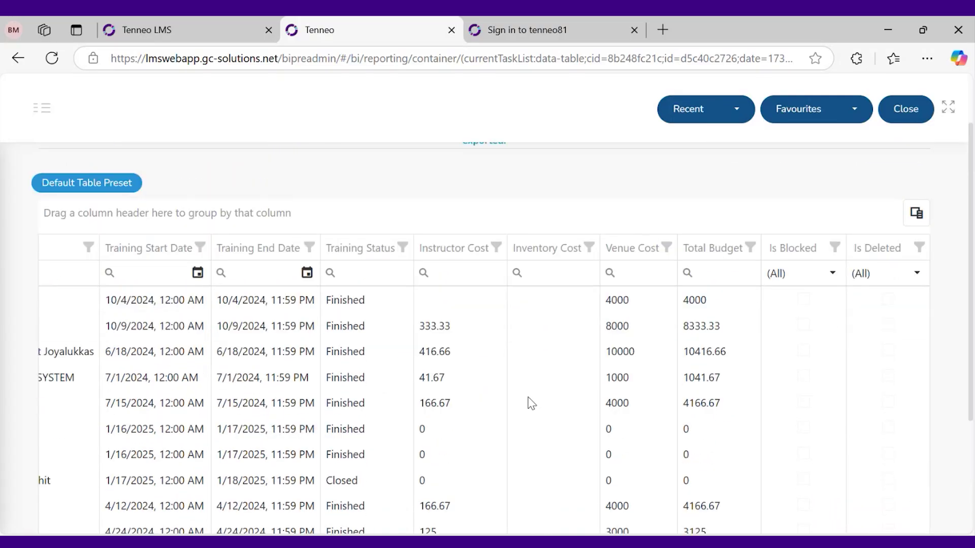
scroll(529, 401, down, 1)
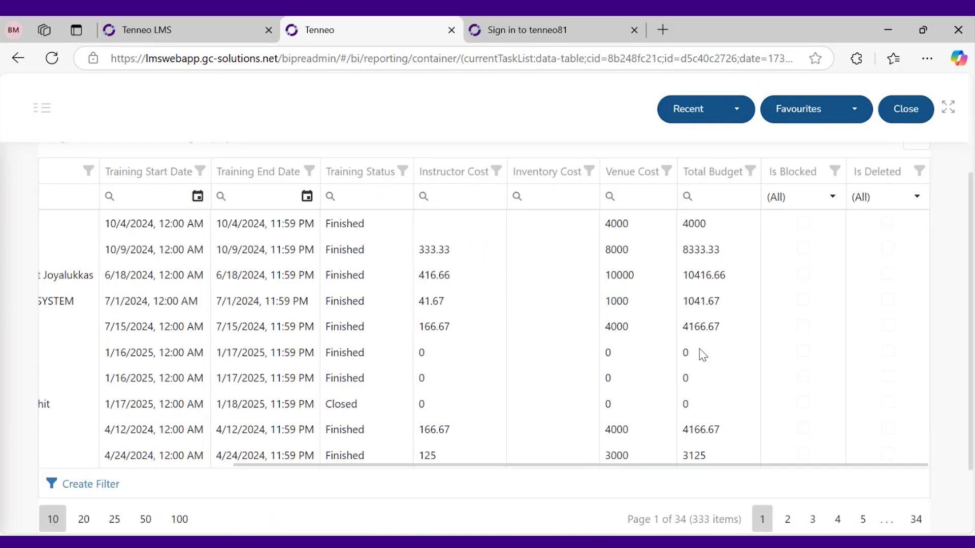
scroll(702, 355, up, 3)
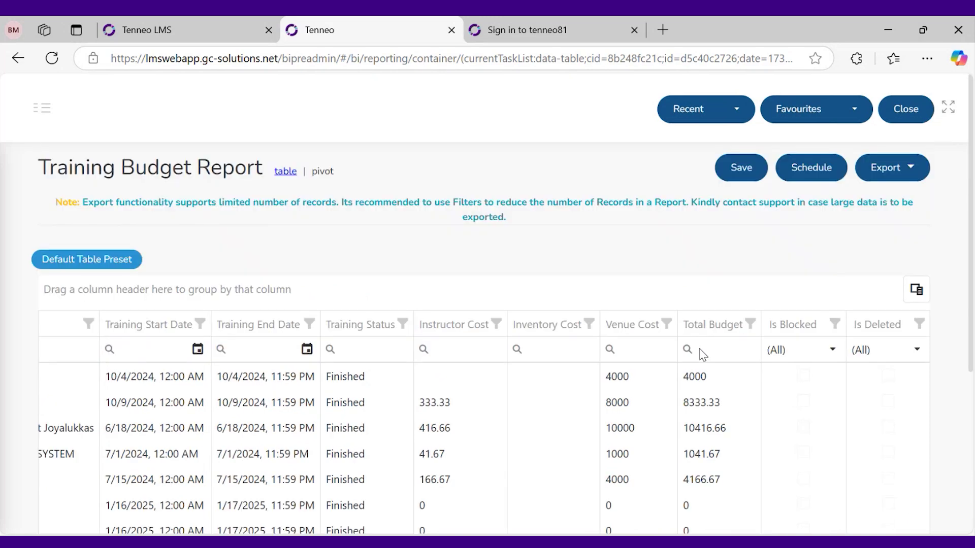
Open the Skill Gap Report and scroll across its current level, required level and gap columns
click(41, 107)
click(41, 280)
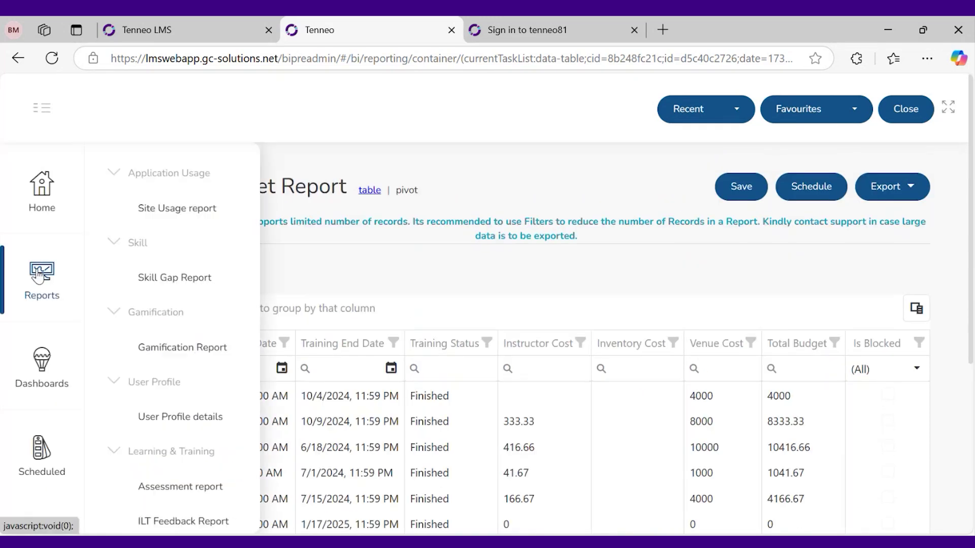
scroll(184, 429, down, 7)
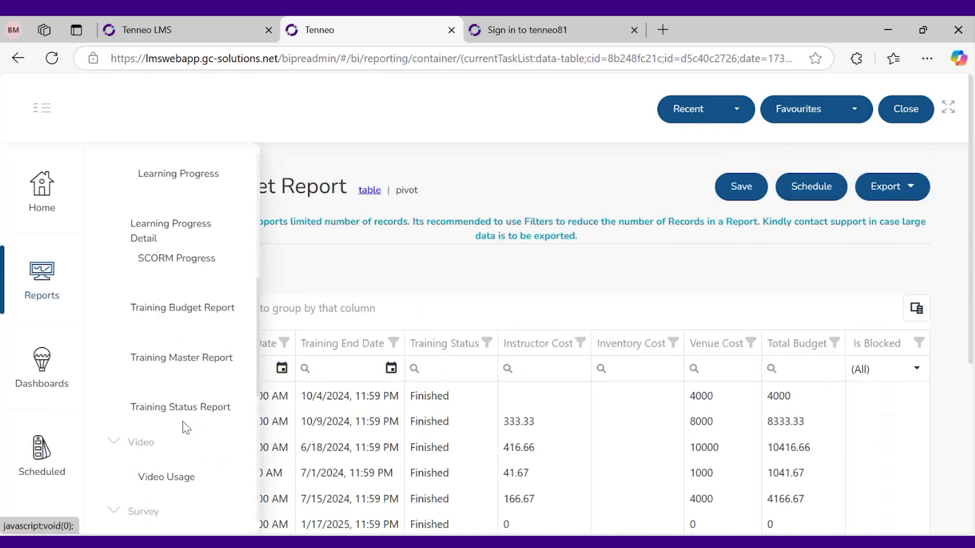
scroll(203, 386, up, 7)
click(183, 277)
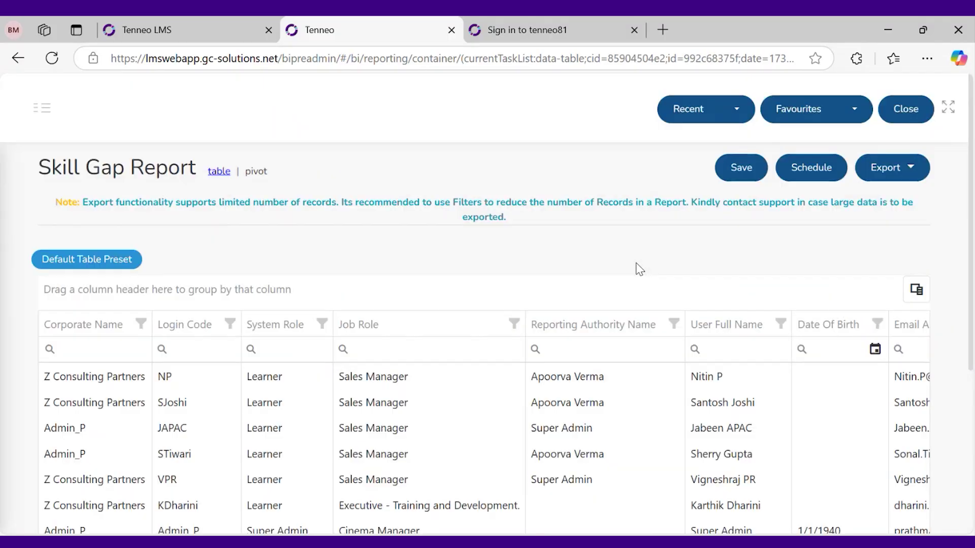
scroll(791, 422, down, 5)
click(904, 407)
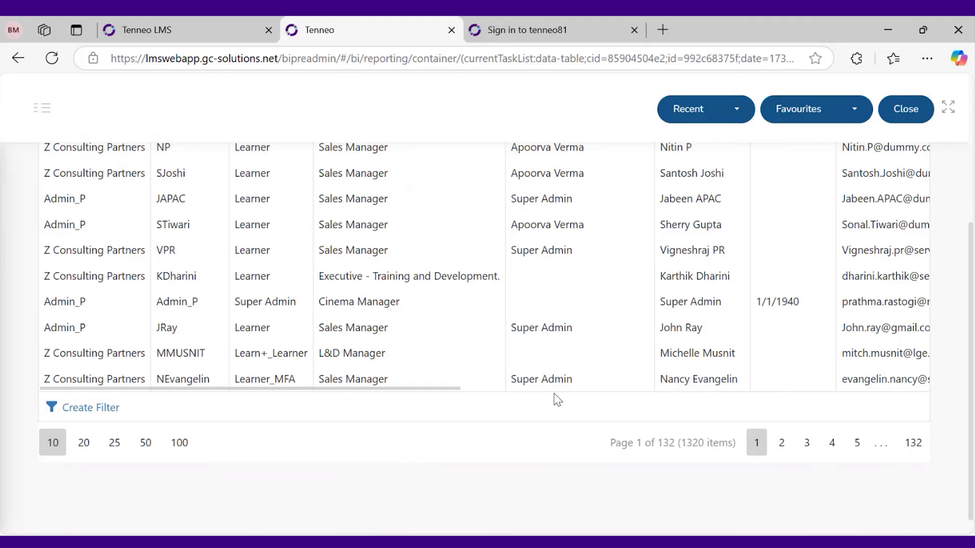
scroll(556, 400, up, 1)
drag(450, 462, 919, 463)
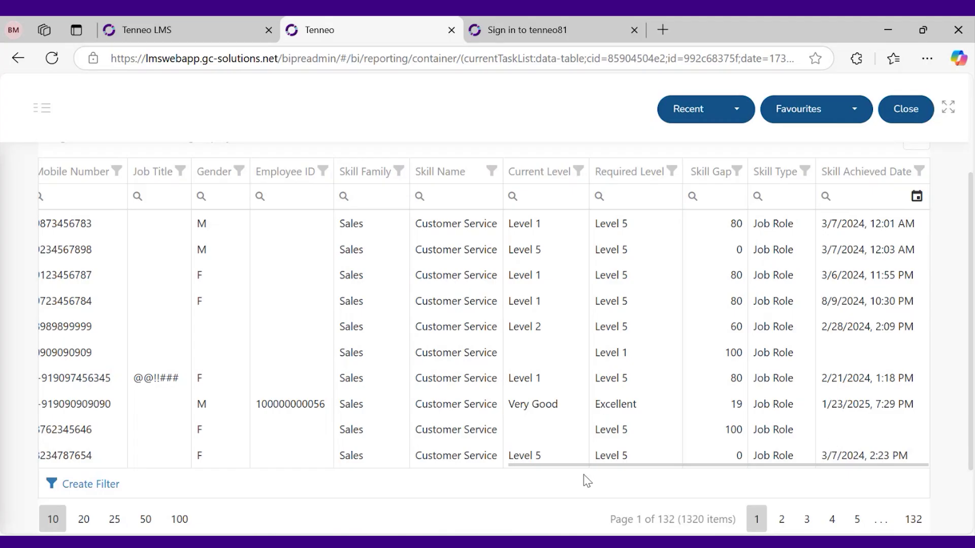
drag(575, 465, 1, 324)
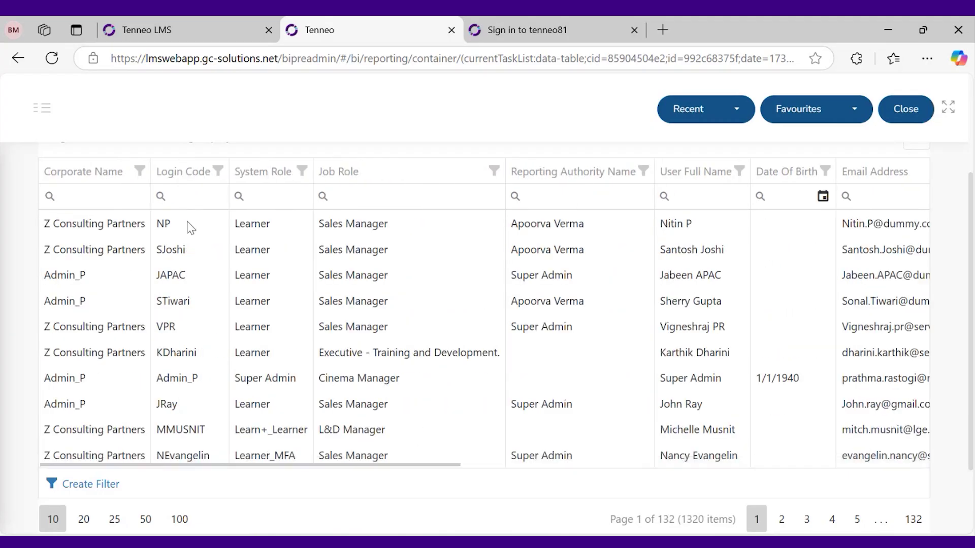
scroll(187, 222, up, 3)
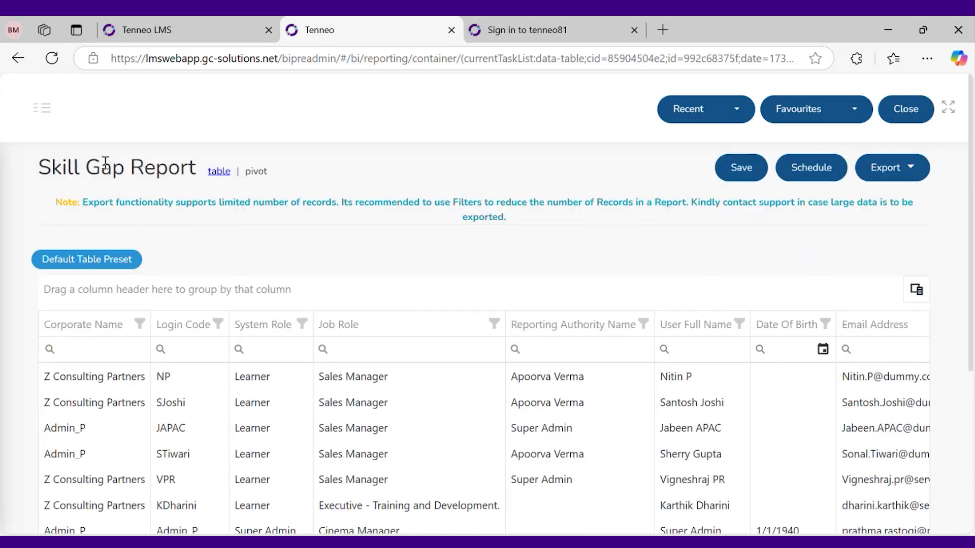
Open the Gamification Report and browse its 407 items across all columns
click(42, 108)
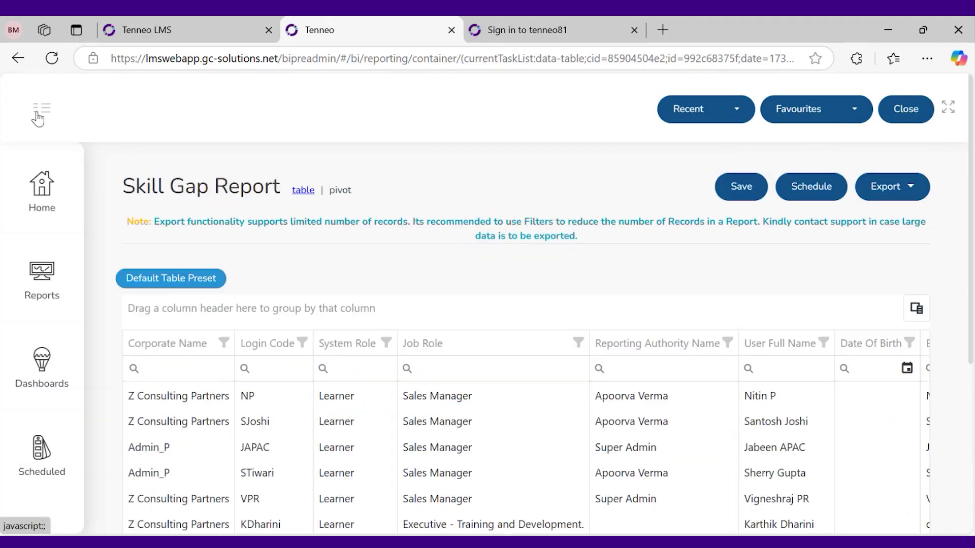
click(17, 271)
click(185, 355)
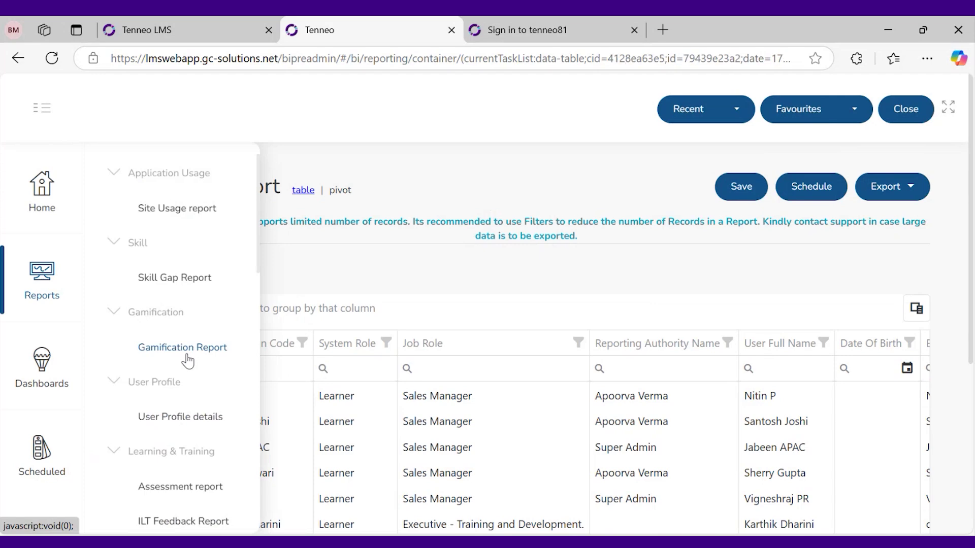
scroll(411, 309, down, 5)
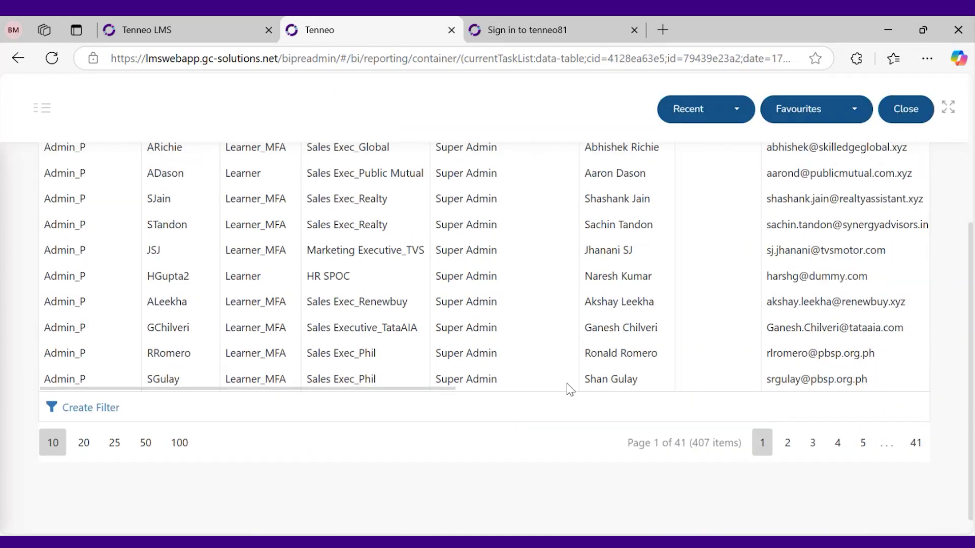
scroll(568, 392, up, 2)
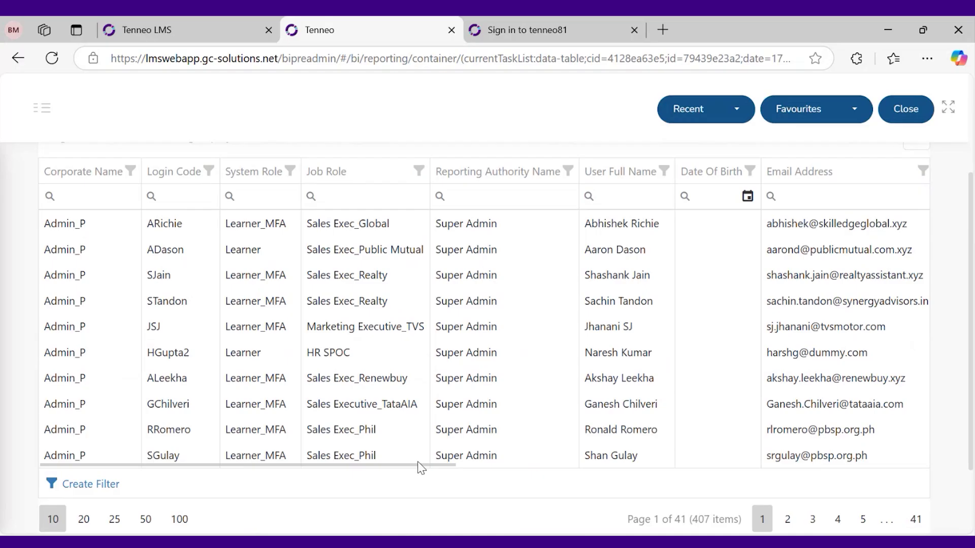
drag(421, 466, 911, 464)
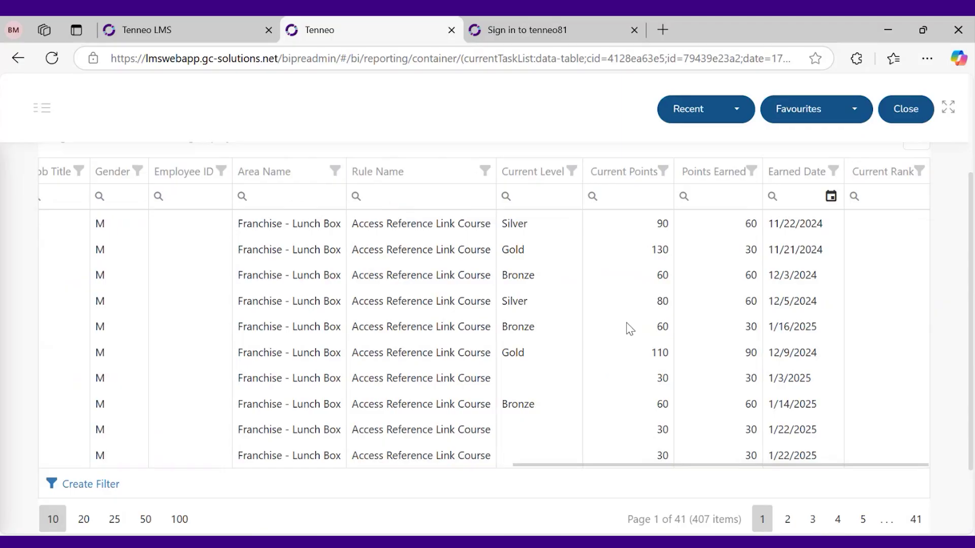
drag(727, 466, 41, 384)
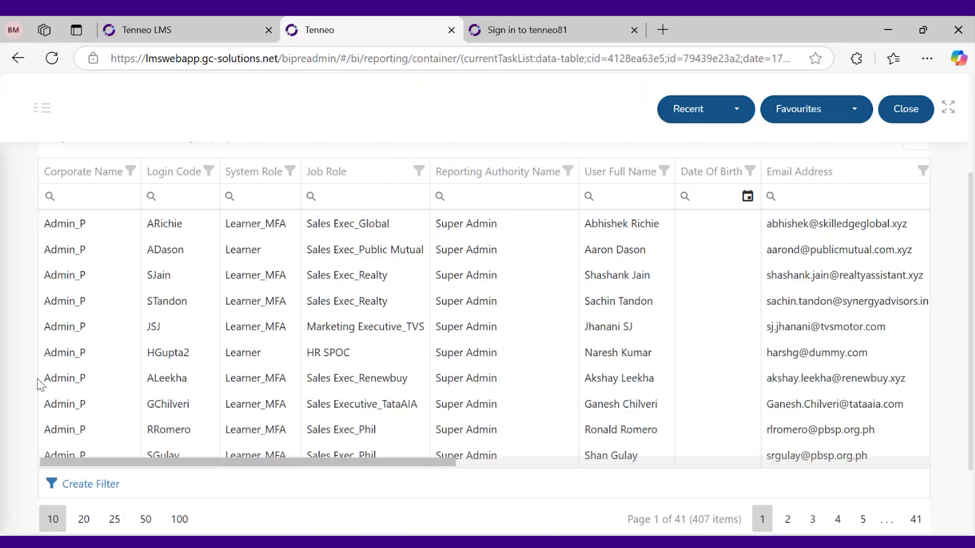
scroll(40, 384, up, 4)
Switch to the Video Usage report from the Reports list
click(42, 108)
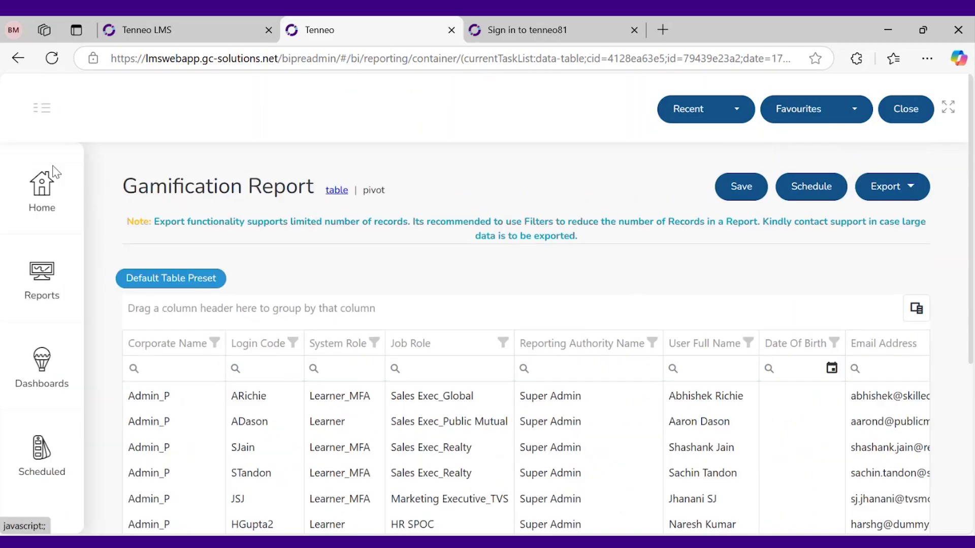
click(53, 281)
scroll(164, 340, down, 5)
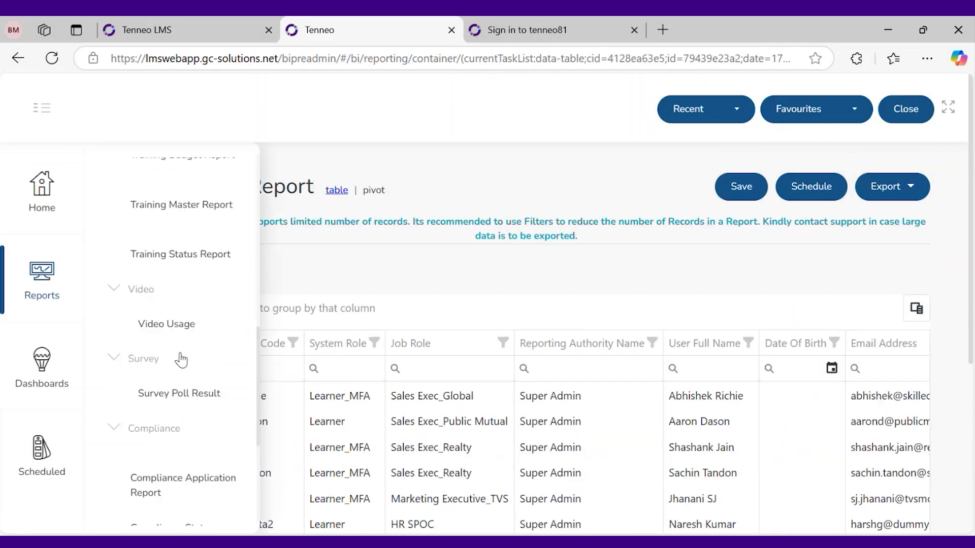
click(178, 323)
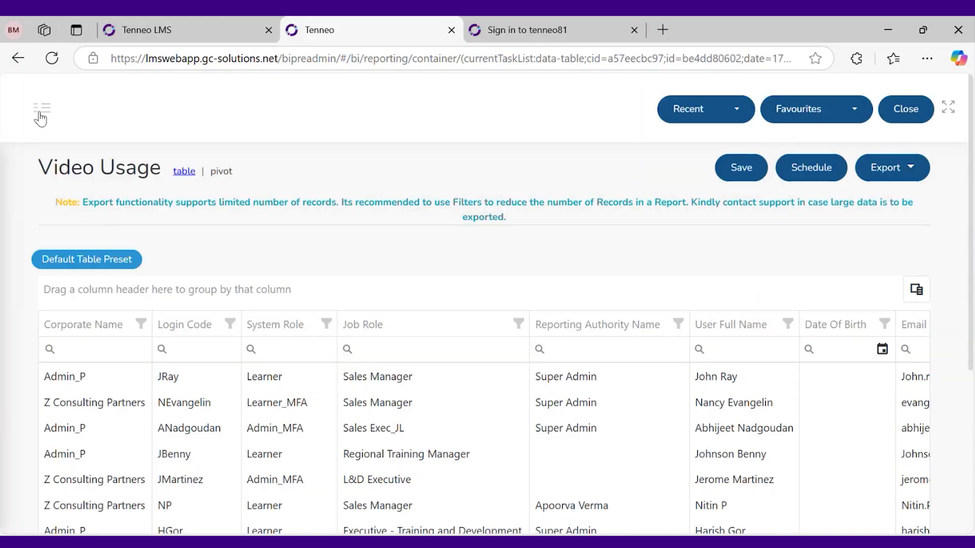
Open Certificate Status under Certification, listing 444 Active and Expired certificates over 45 pages
click(41, 118)
click(66, 261)
scroll(208, 351, down, 5)
scroll(195, 385, down, 1)
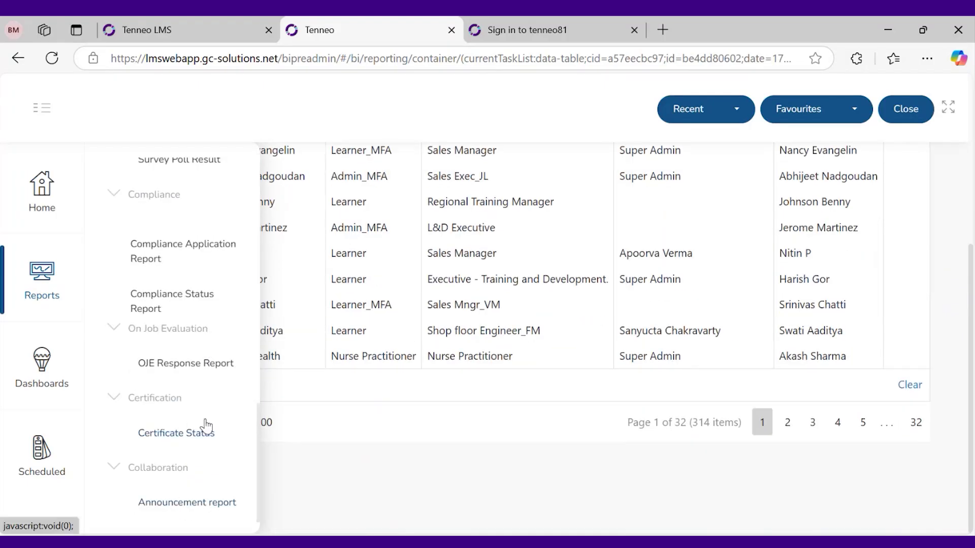
click(197, 443)
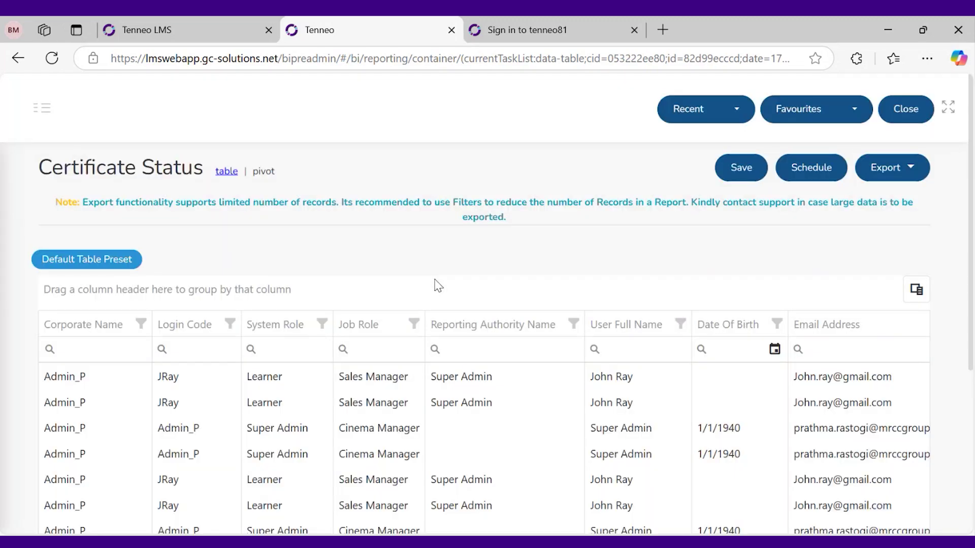
scroll(536, 323, down, 2)
scroll(573, 366, down, 2)
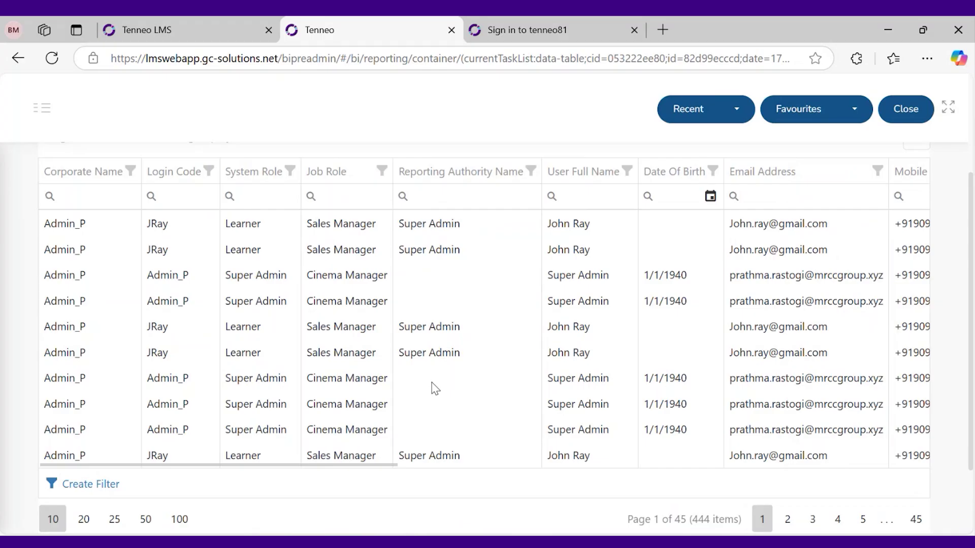
scroll(435, 389, up, 3)
scroll(211, 246, down, 3)
drag(343, 463, 730, 438)
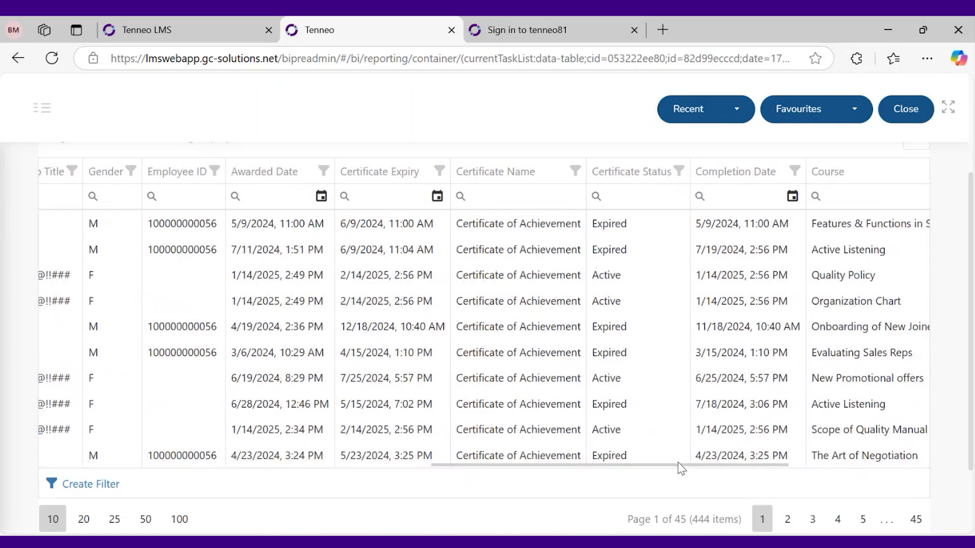
Filter the Course column to contain 'Active Listening', leaving 22 Expired certificate items
triple_click(722, 465)
click(851, 277)
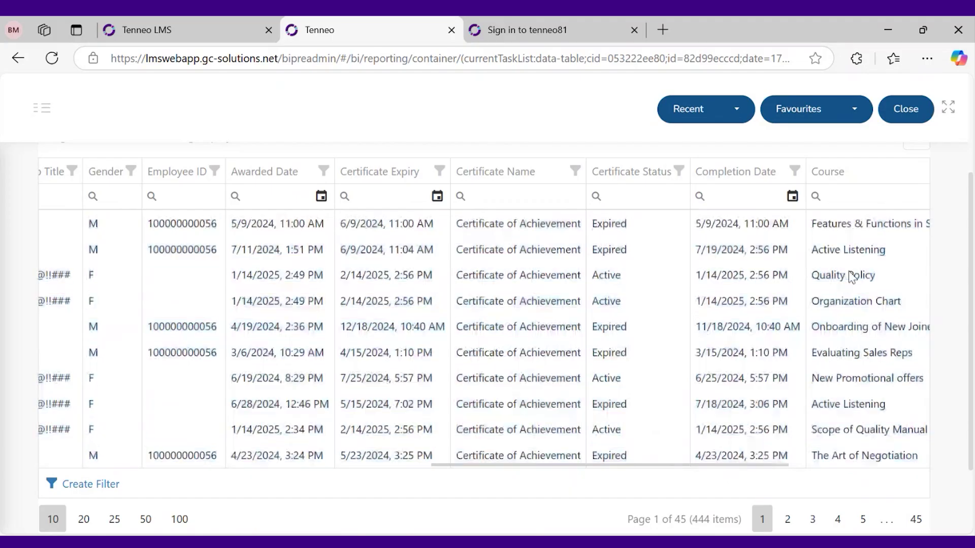
triple_click(840, 249)
key(ctrl+c)
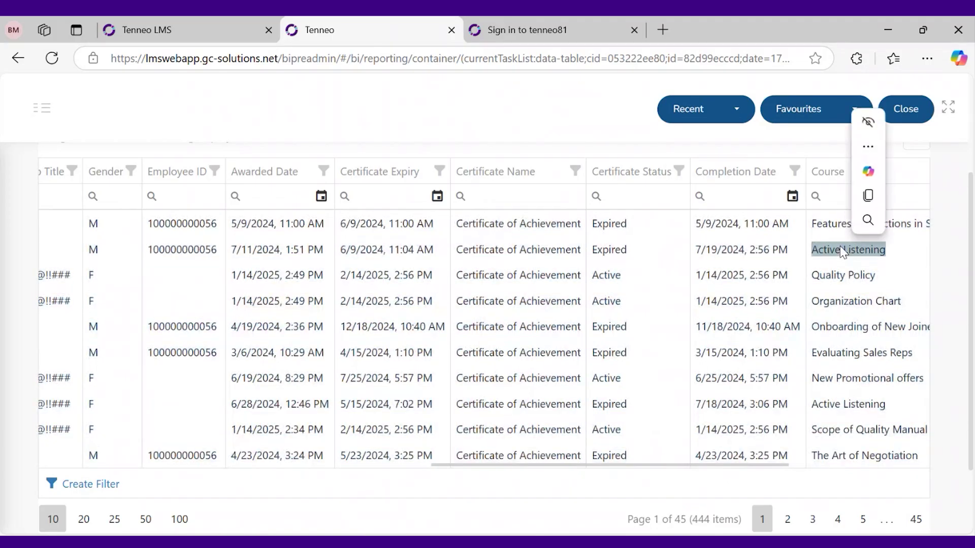
click(815, 196)
click(849, 194)
key(ctrl+v)
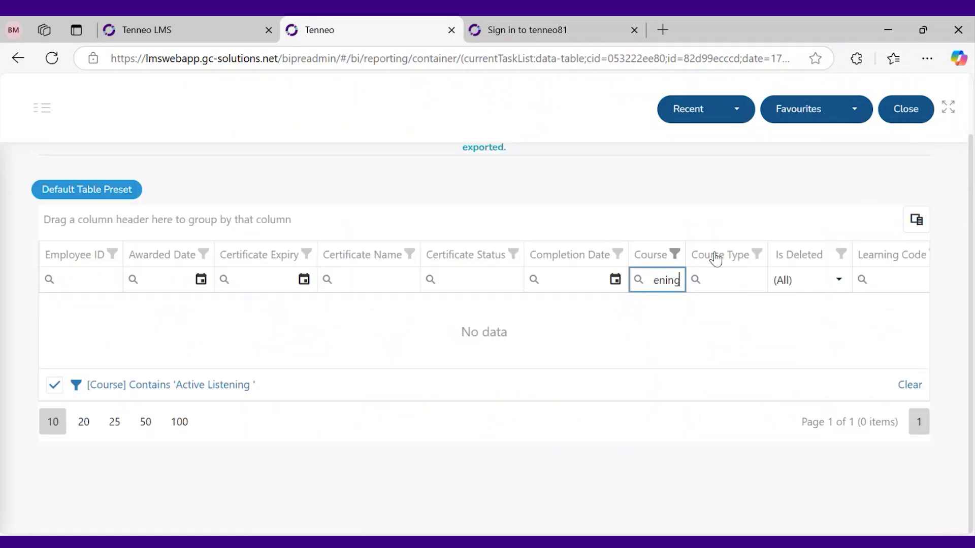
key(BackSpace)
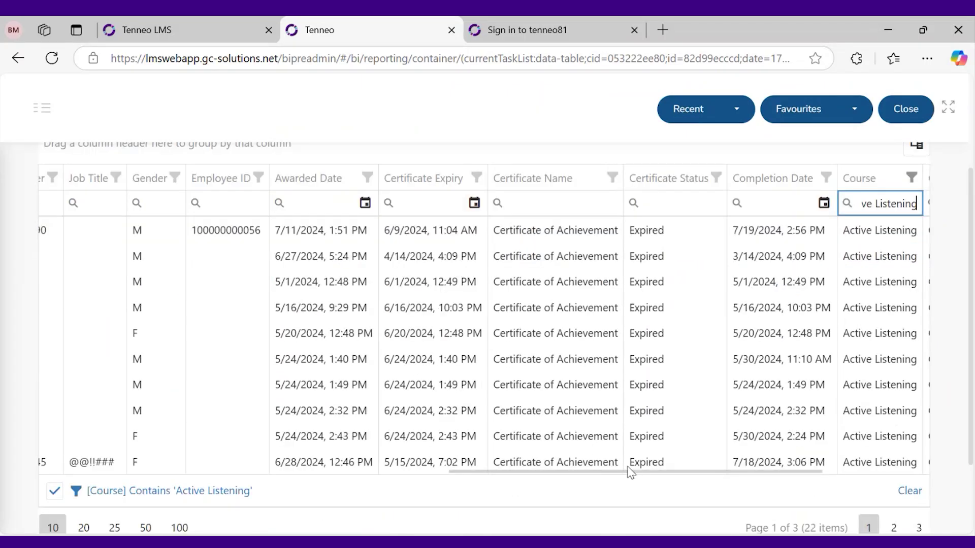
drag(632, 471, 337, 350)
scroll(401, 285, up, 3)
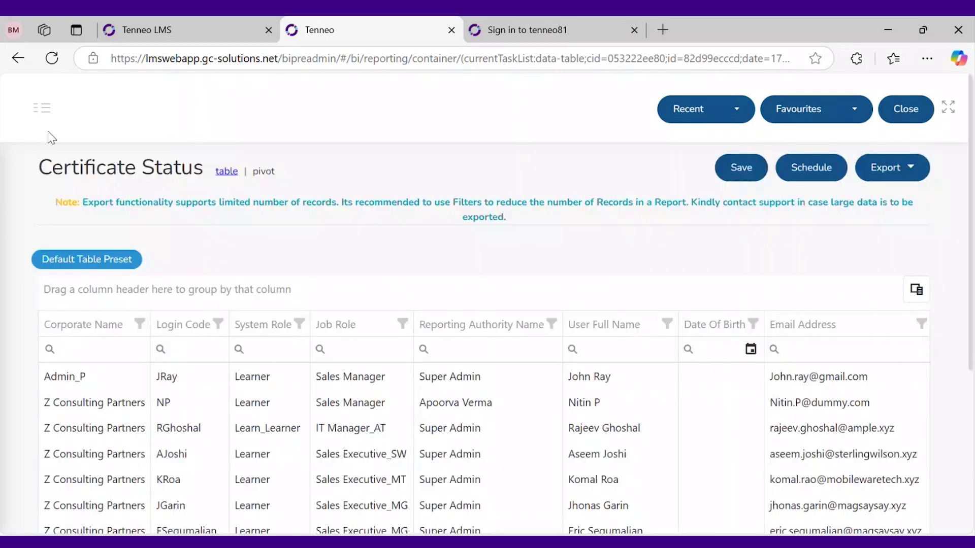
Open the Learning Progress report, showing 210 items with start dates after 12/28/2024
click(43, 111)
click(53, 278)
scroll(223, 417, down, 3)
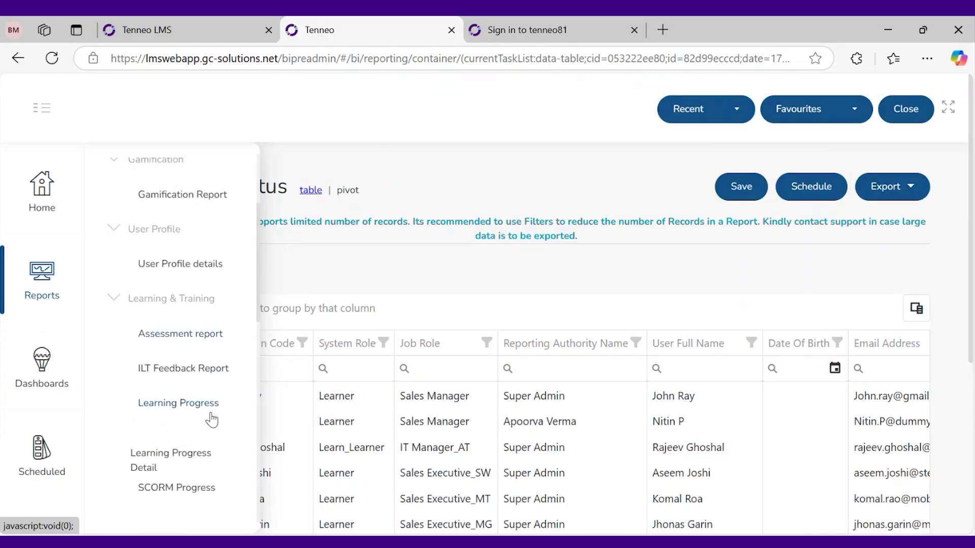
click(211, 404)
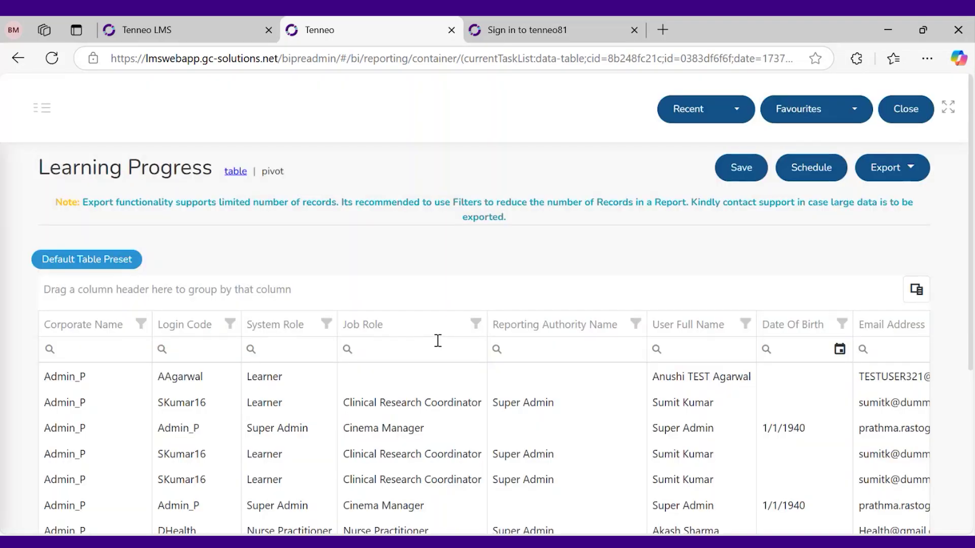
scroll(472, 302, down, 5)
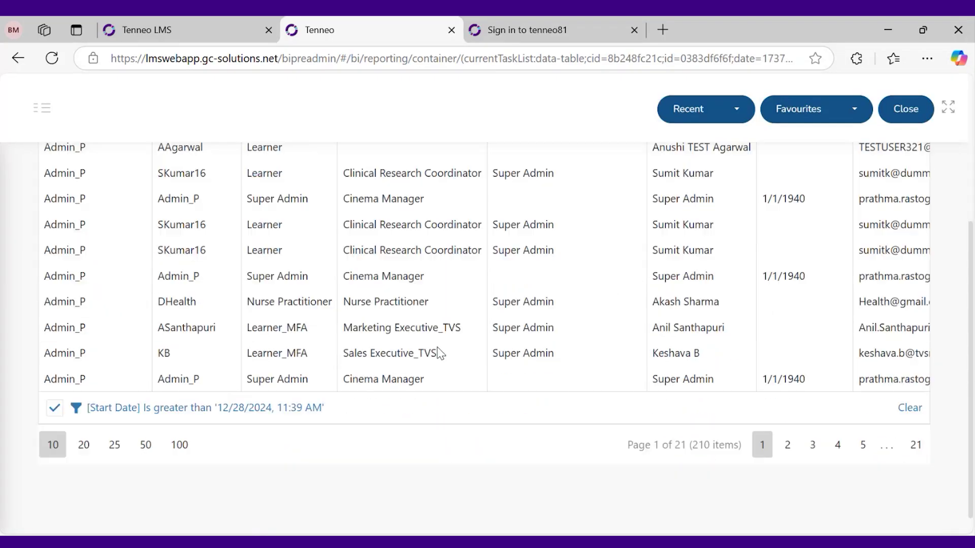
scroll(426, 371, up, 5)
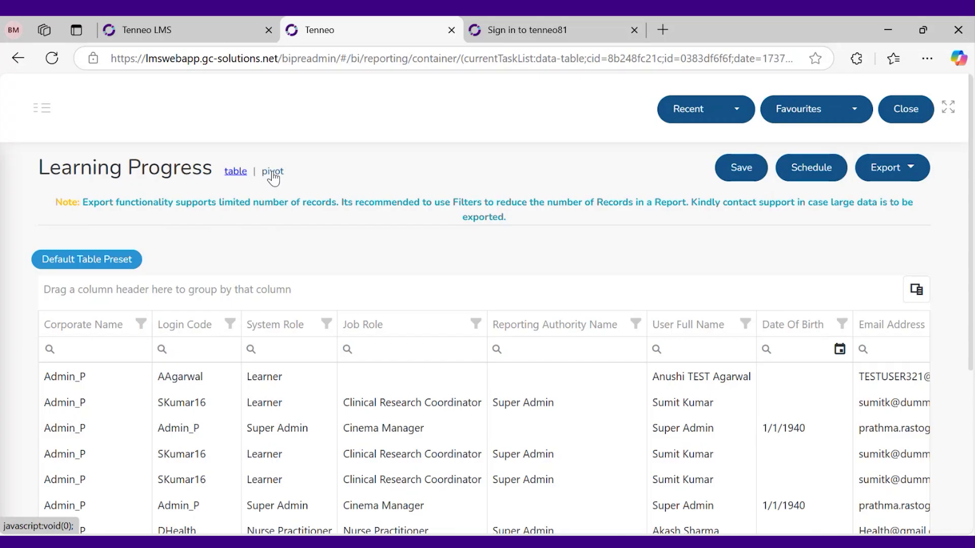
Switch Learning Progress to pivot view totaling 5461 by status and show its field chooser
click(274, 172)
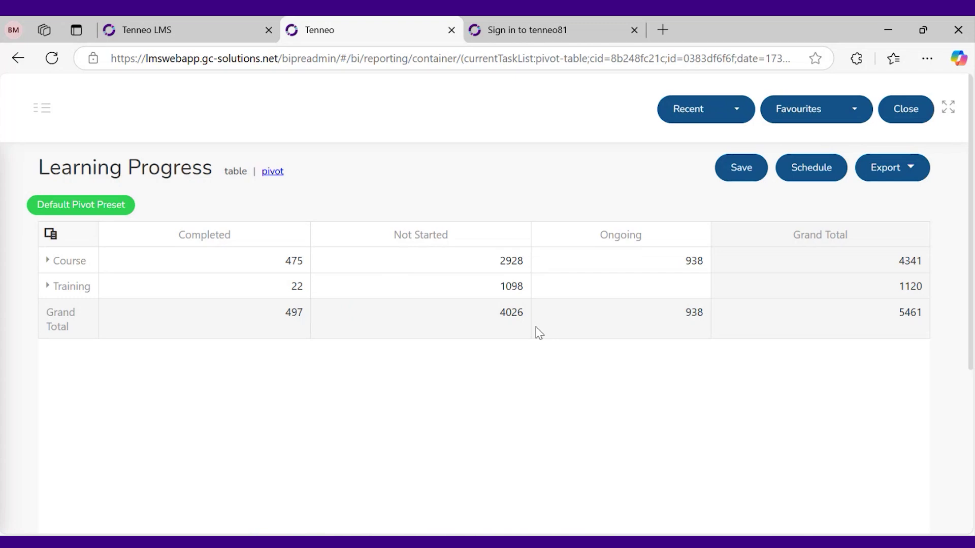
click(50, 234)
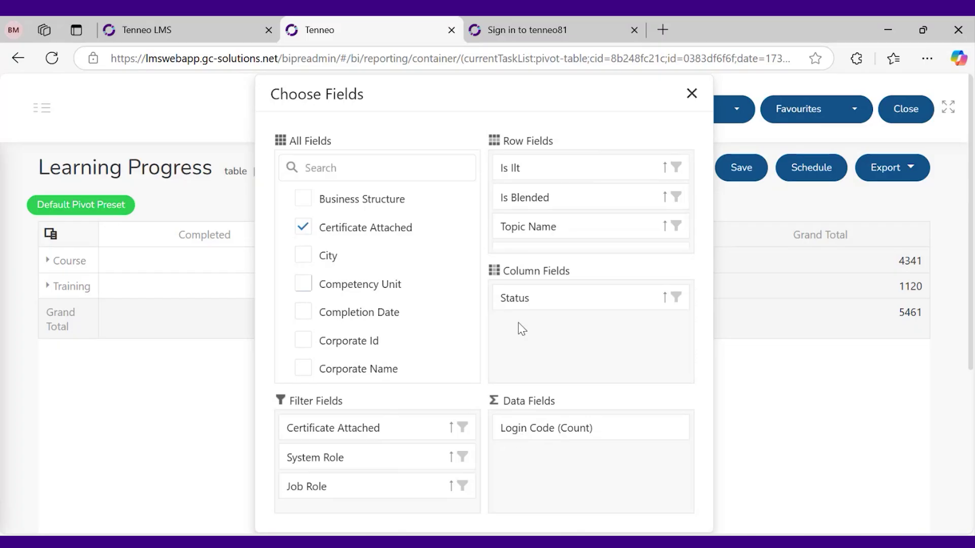
Remove Is Ilt, Is Blended and Topic Name from the pivot rows, leaving only Course Ilt Name
drag(522, 167, 405, 205)
drag(552, 172, 409, 216)
drag(525, 169, 380, 226)
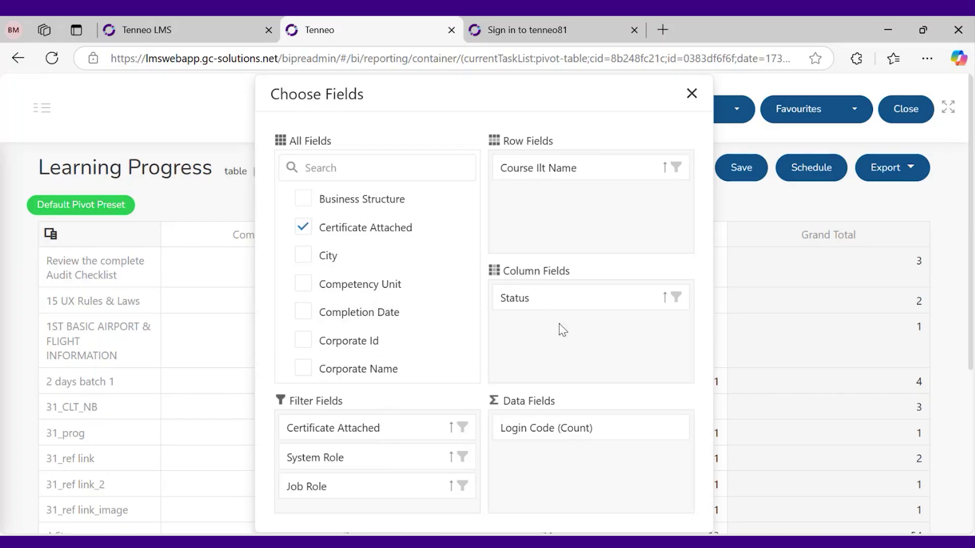
click(690, 95)
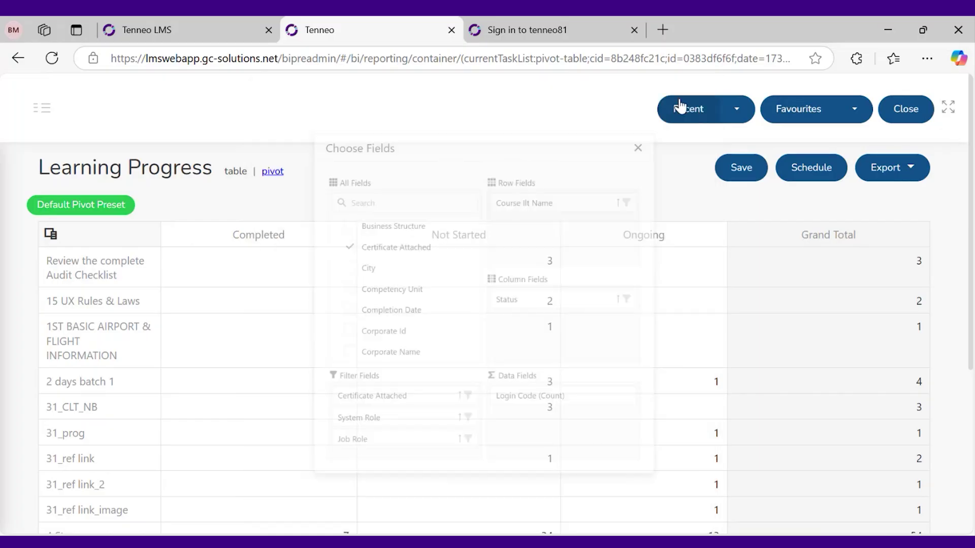
Review the course-by-status pivot table, then bring up its field chooser again
scroll(406, 356, down, 3)
scroll(409, 358, up, 3)
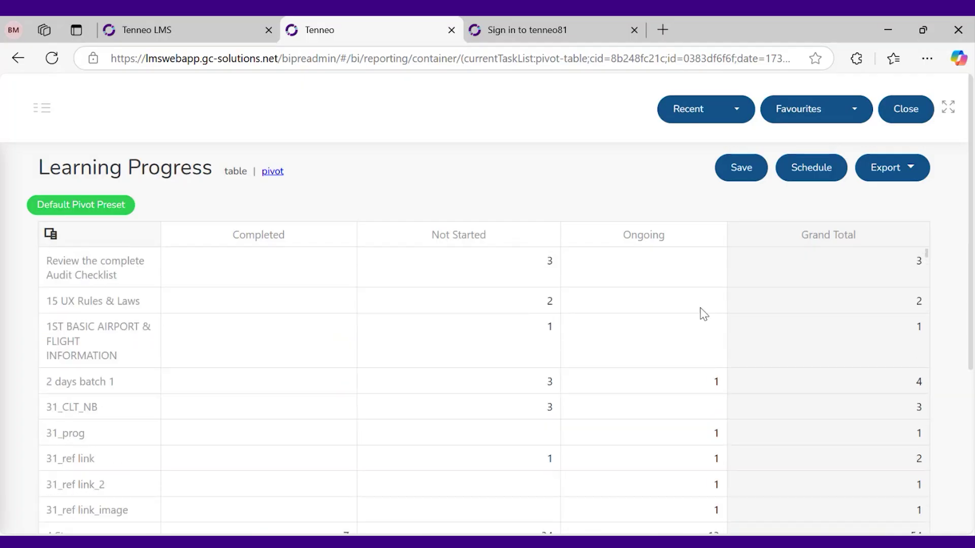
drag(135, 282, 47, 264)
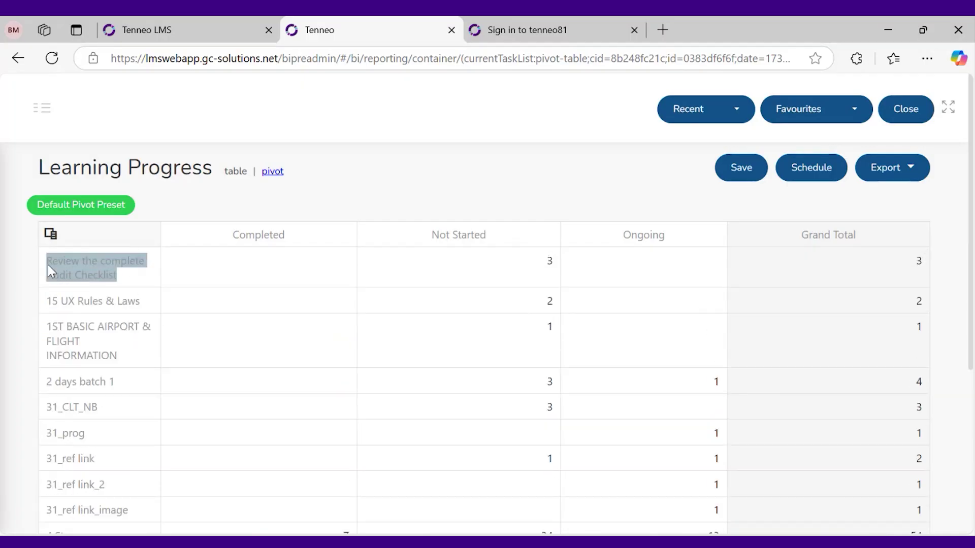
click(244, 258)
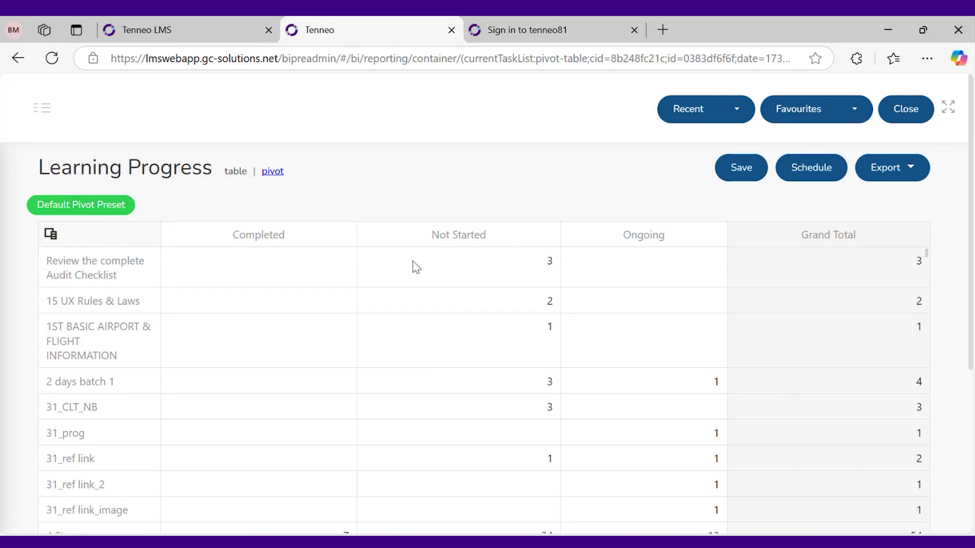
scroll(824, 300, down, 15)
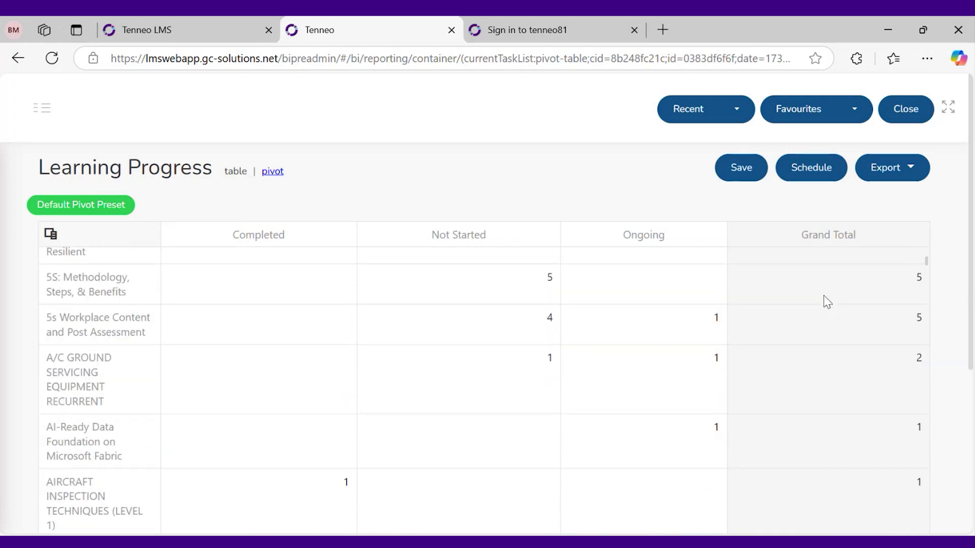
scroll(970, 300, down, 5)
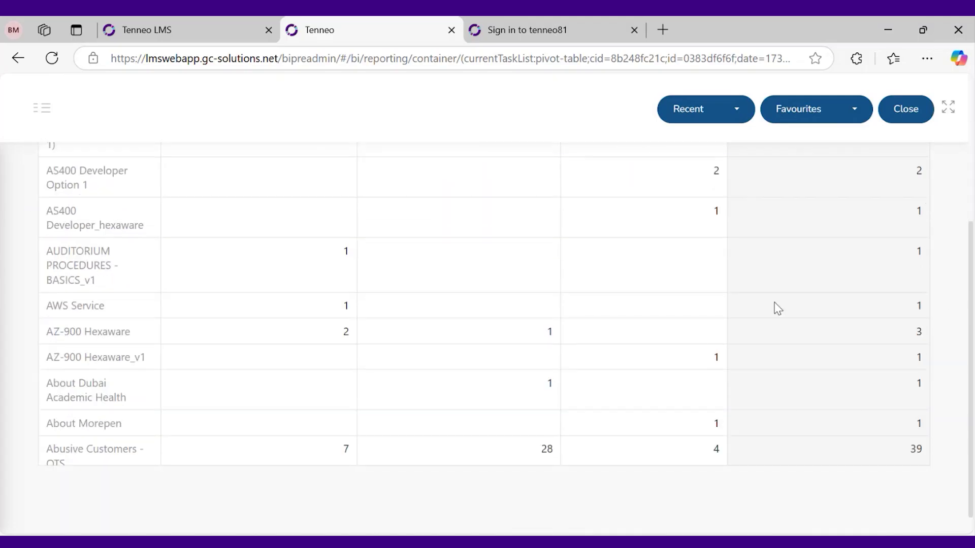
scroll(774, 308, up, 10)
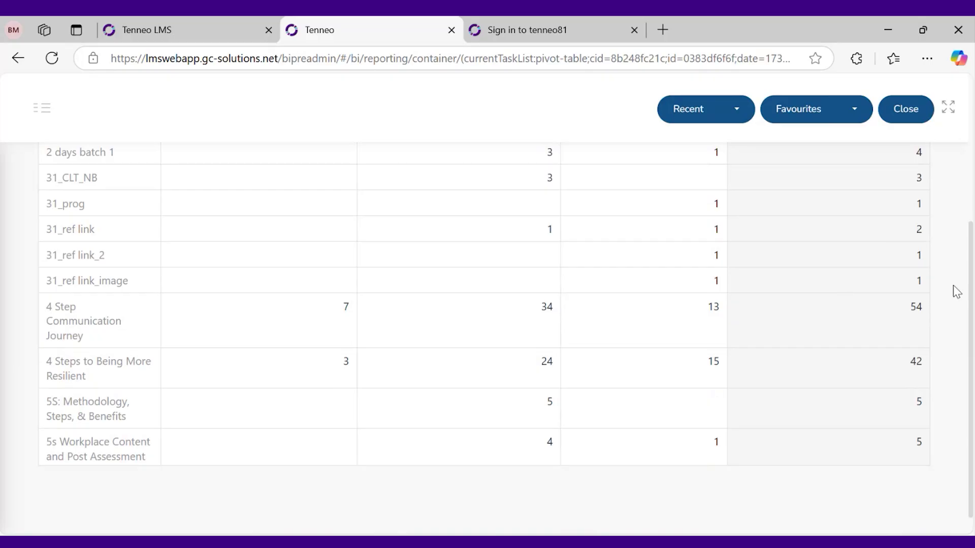
scroll(959, 290, up, 6)
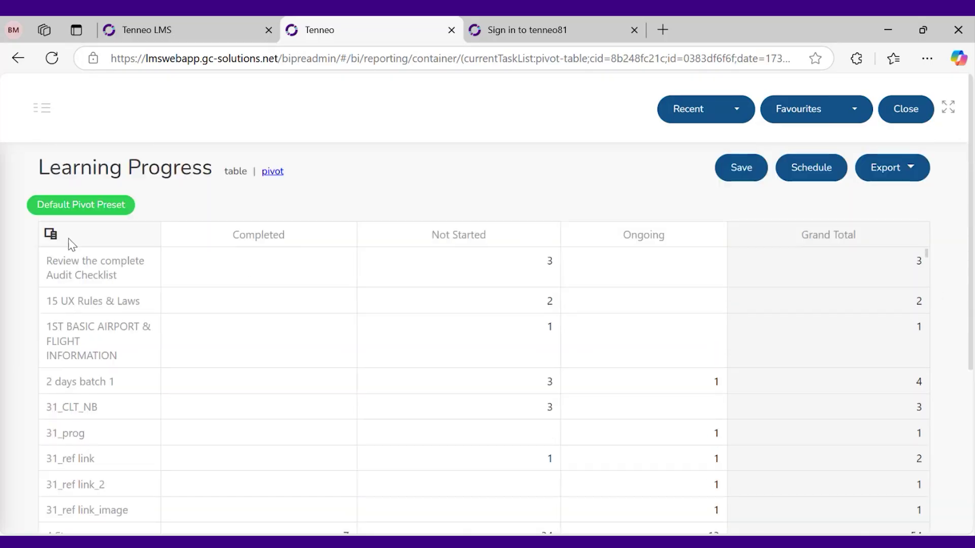
click(50, 234)
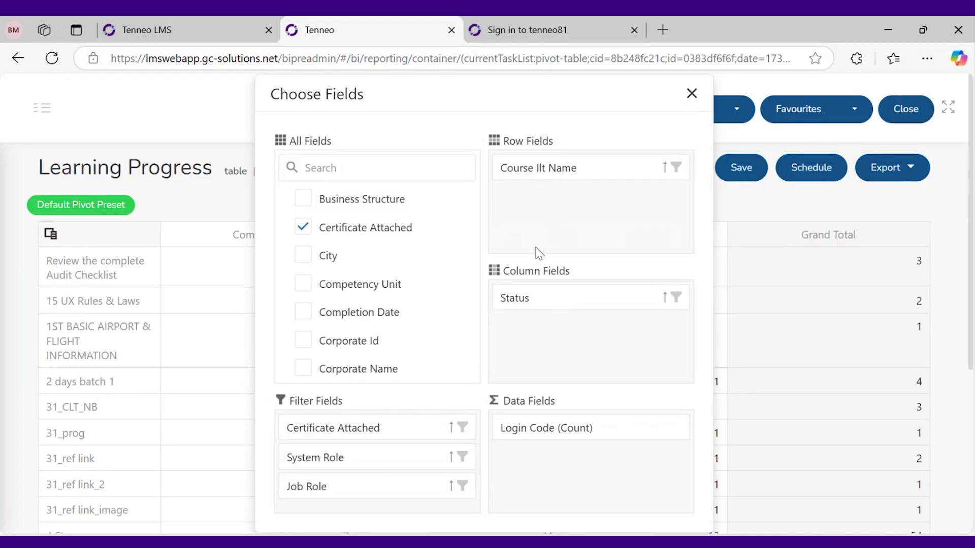
Add Job Role to the pivot rows and filter it to Branch Manager only
scroll(387, 294, down, 5)
scroll(388, 294, up, 5)
drag(348, 490, 569, 205)
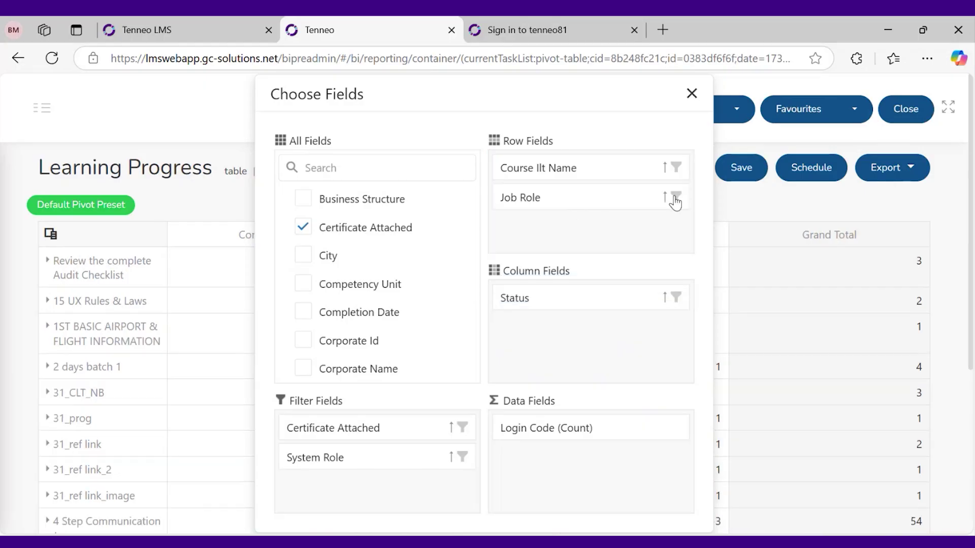
click(675, 198)
scroll(571, 339, down, 1)
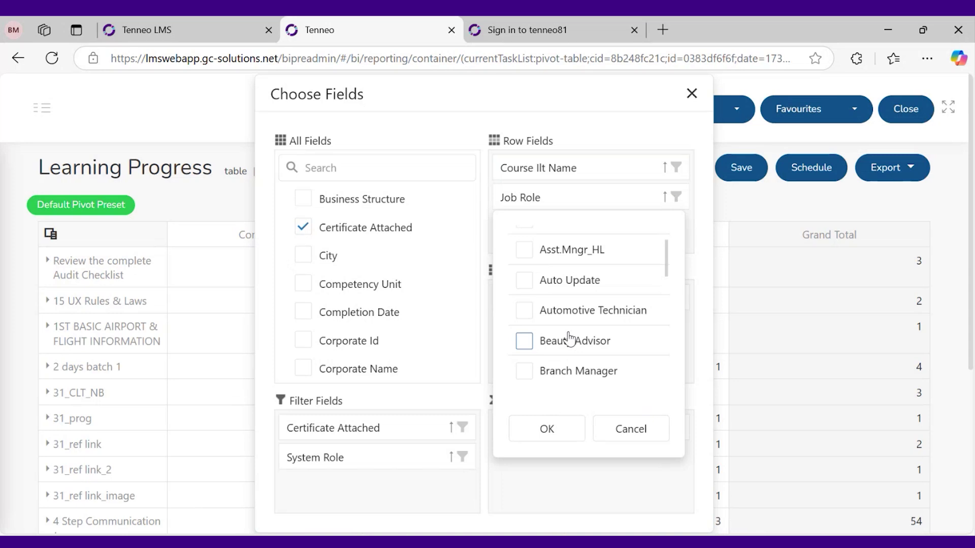
click(525, 371)
click(557, 434)
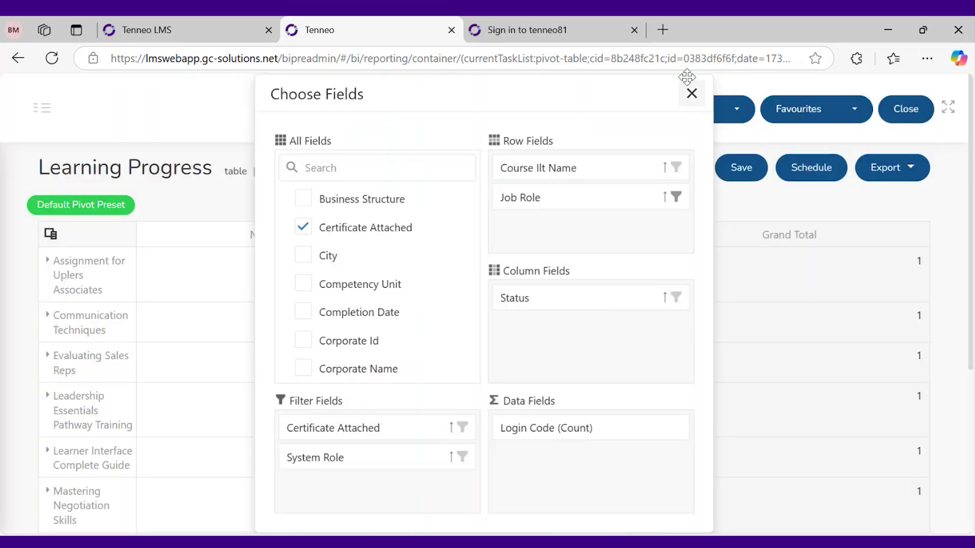
click(689, 98)
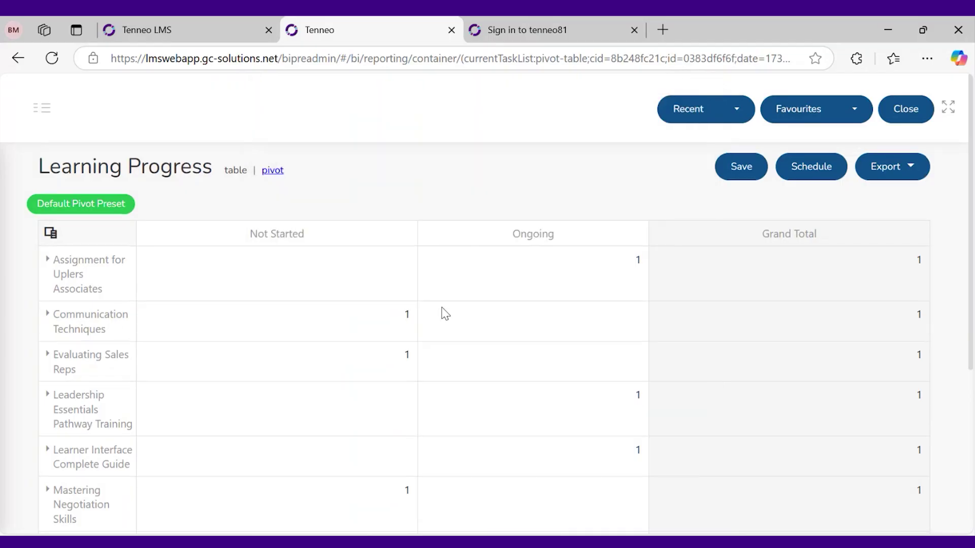
Move Job Role back to the filter fields, keeping the Branch Manager filter (8 course records)
scroll(433, 320, down, 5)
scroll(434, 320, up, 5)
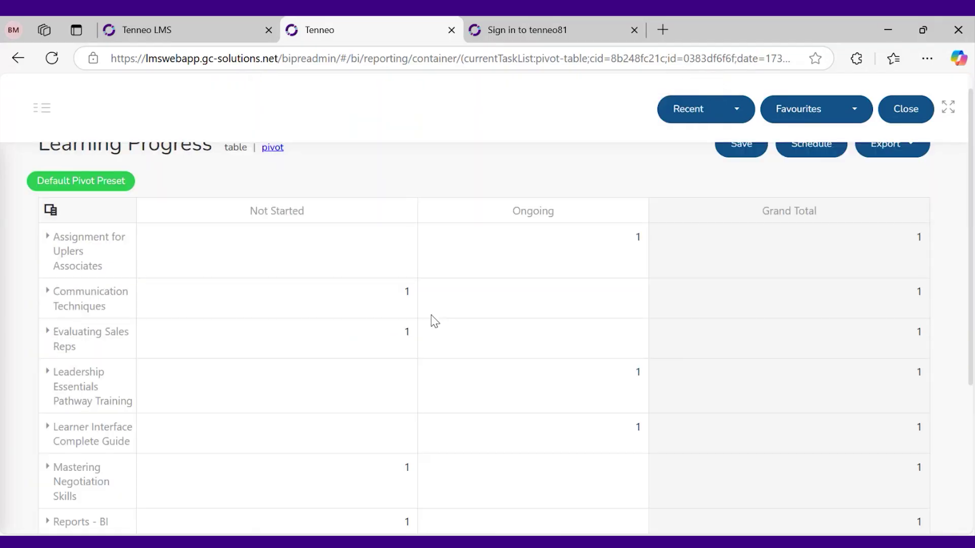
scroll(304, 299, up, 1)
click(51, 234)
drag(559, 206, 342, 404)
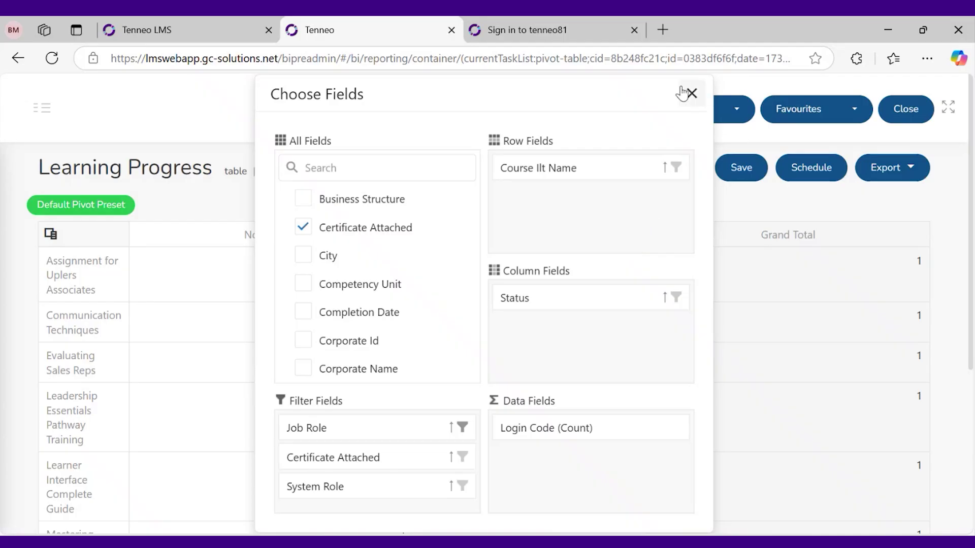
click(691, 94)
scroll(486, 312, down, 1)
scroll(488, 315, down, 1)
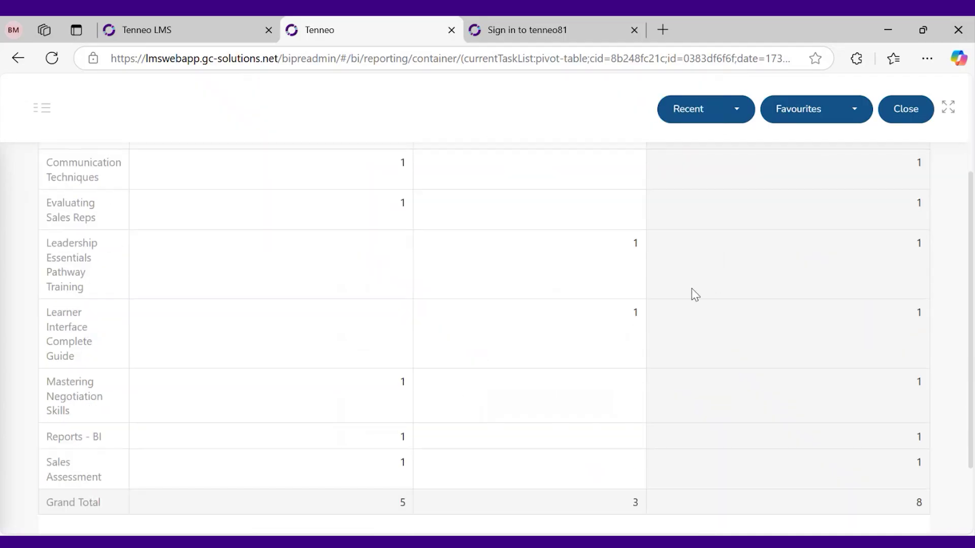
scroll(692, 293, up, 2)
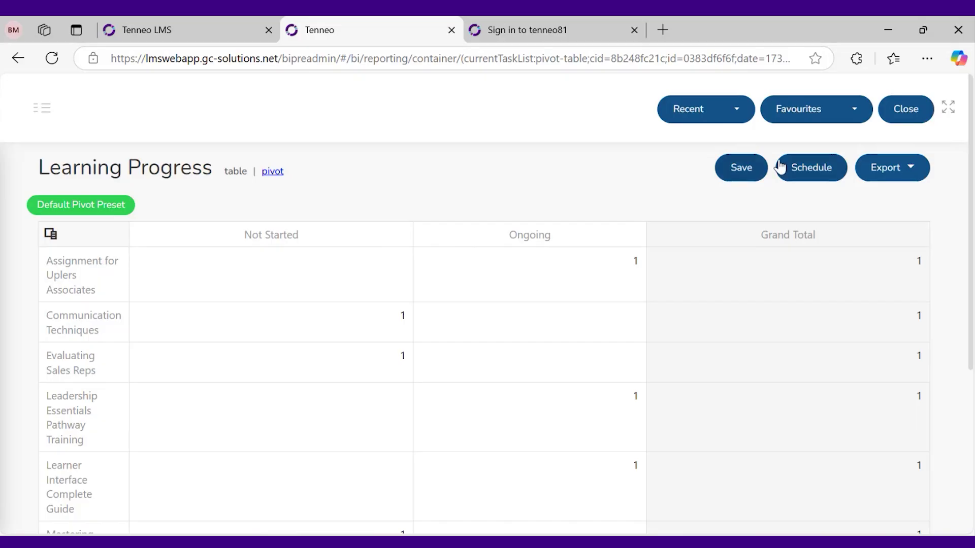
Save the pivot as preset 'Daily usage report' and bring up the Export options
click(740, 172)
click(486, 220)
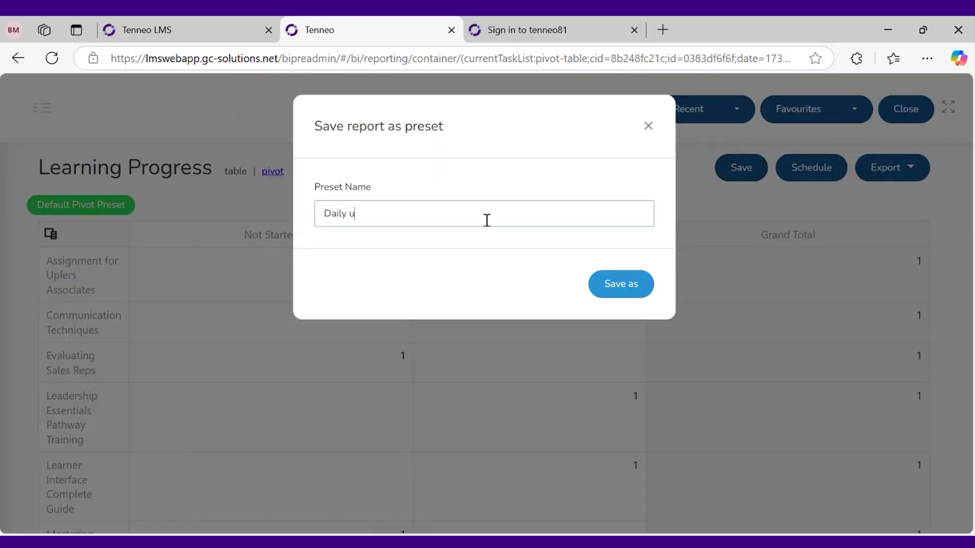
text(Daily usage report)
click(609, 282)
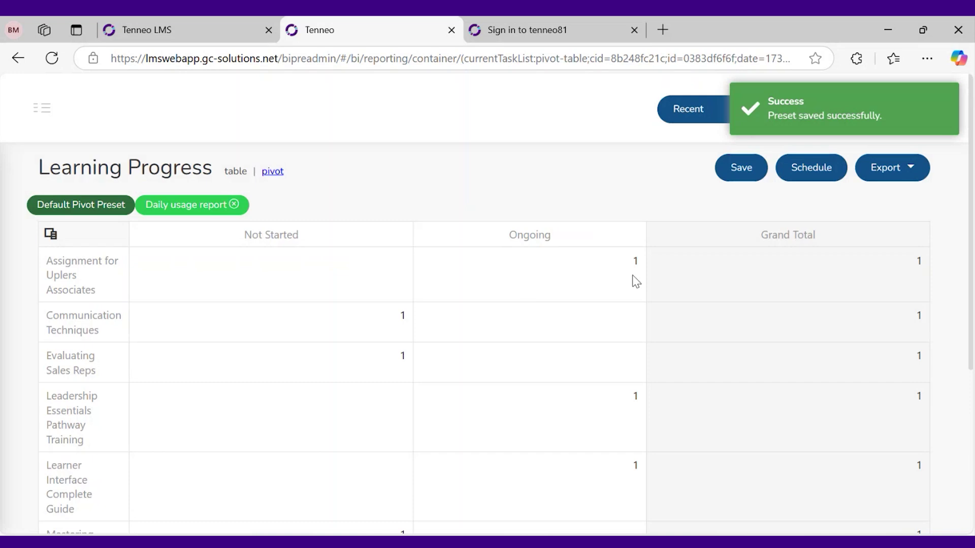
scroll(533, 300, down, 5)
scroll(531, 298, up, 5)
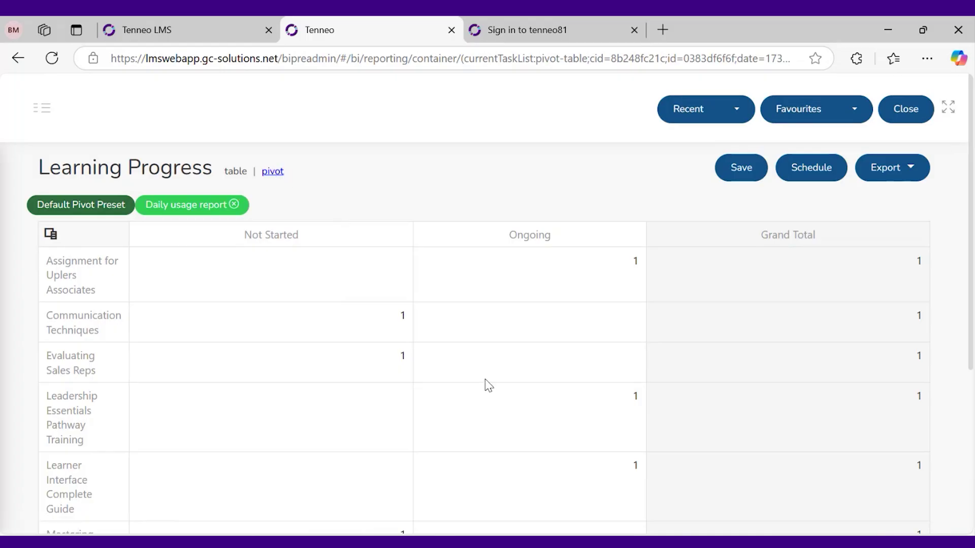
click(897, 168)
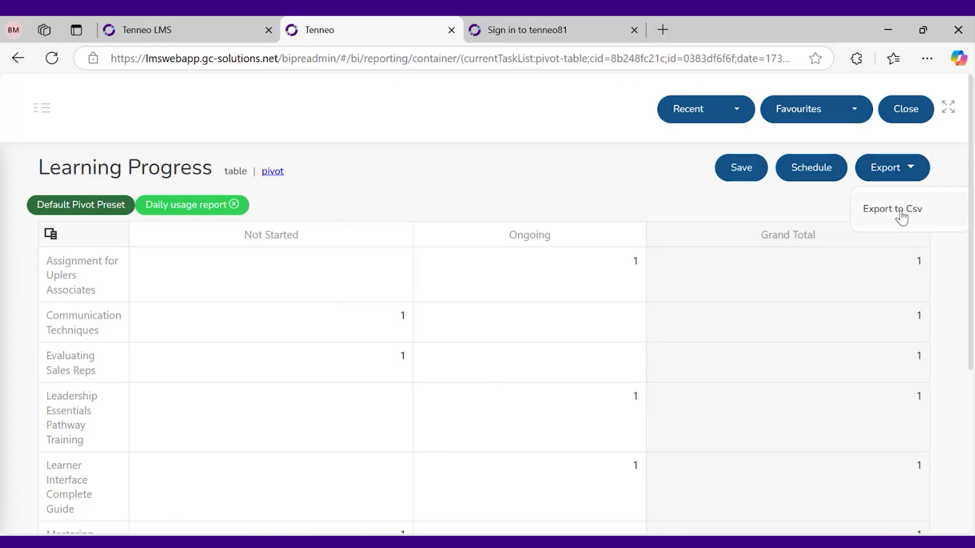